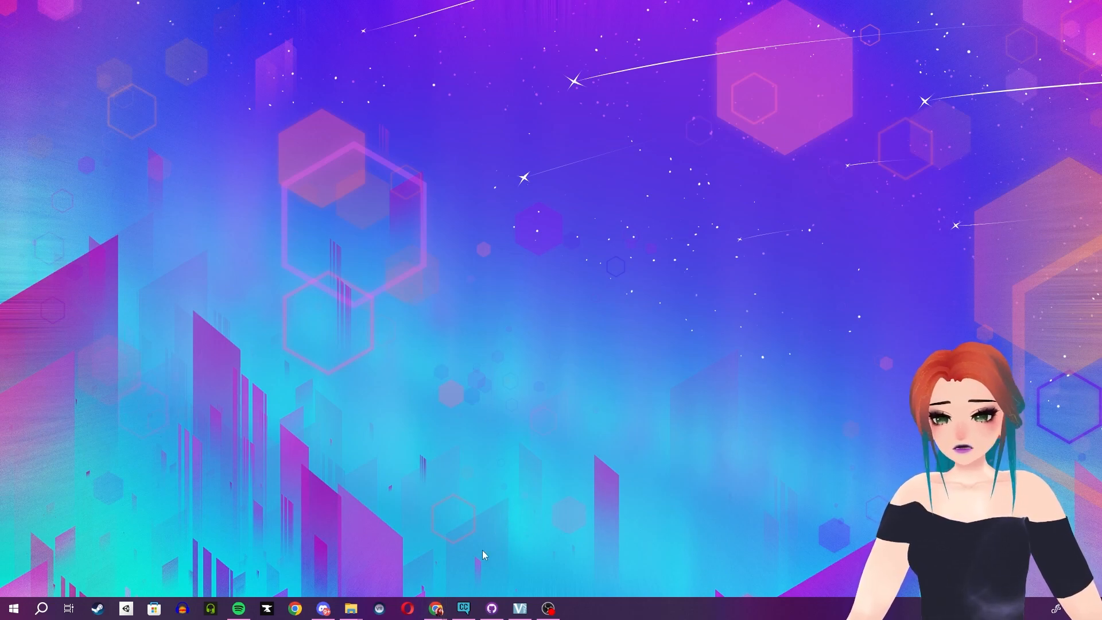
# In Chrome, view the "Apartment for VRC" BOOTH listing and look through its second and third preview images.
pyautogui.moveTo(447, 595)
pyautogui.click(479, 581)
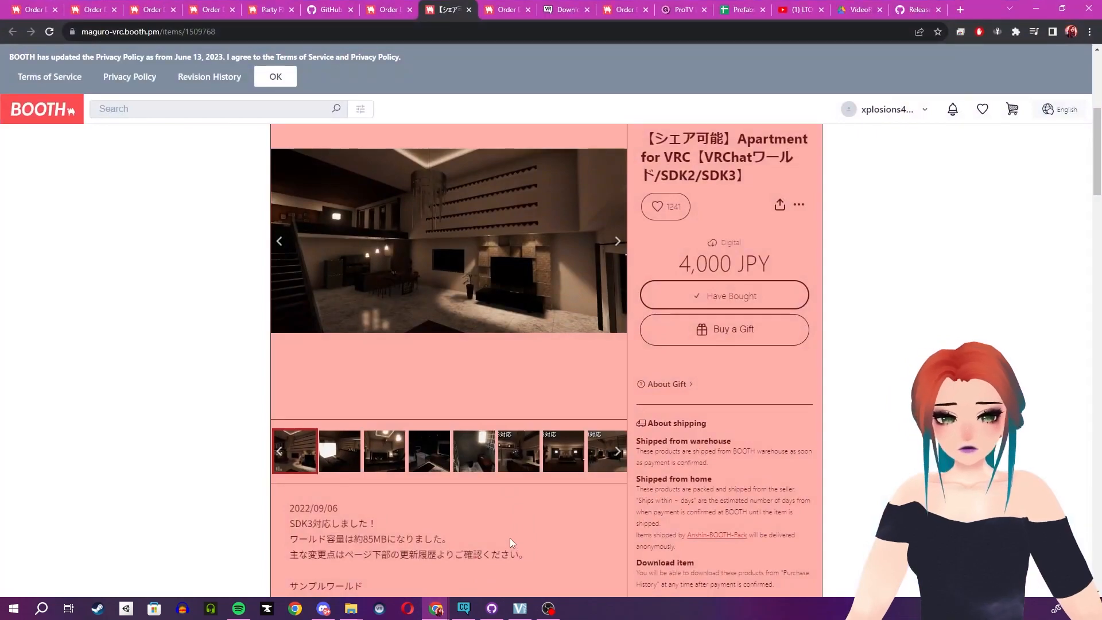
pyautogui.scroll(2, 945, 341)
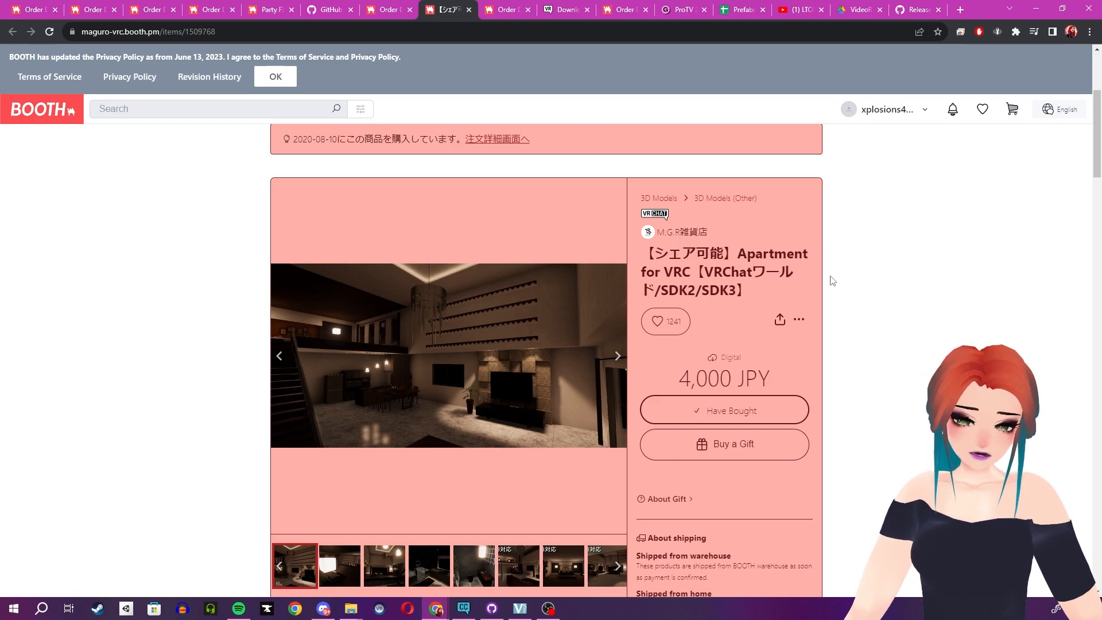
pyautogui.scroll(-1, 832, 286)
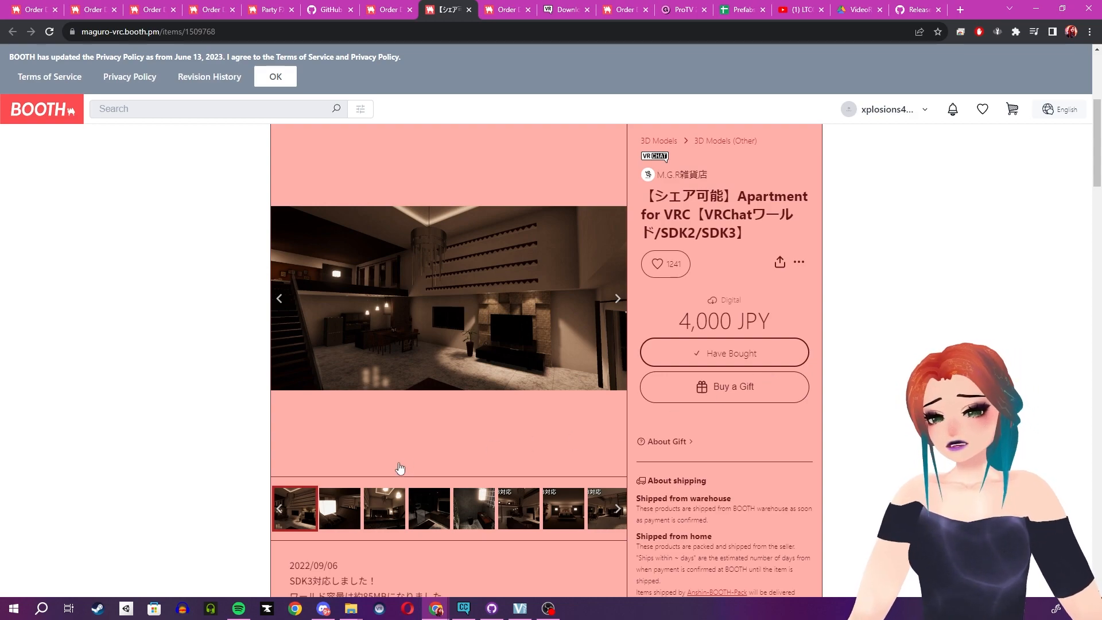
pyautogui.click(346, 513)
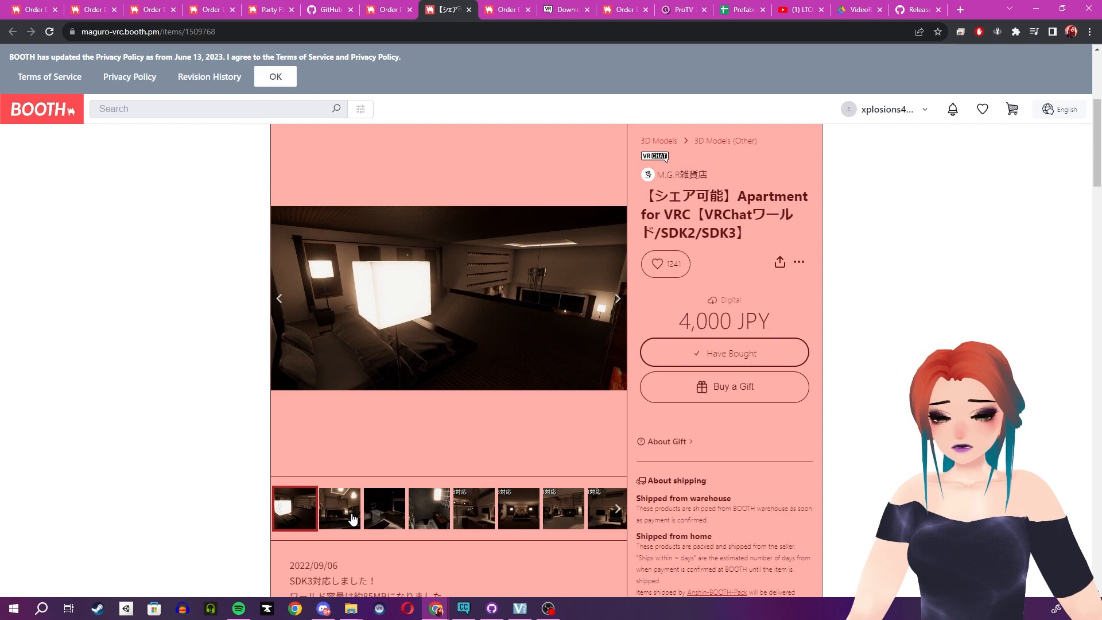
pyautogui.click(353, 520)
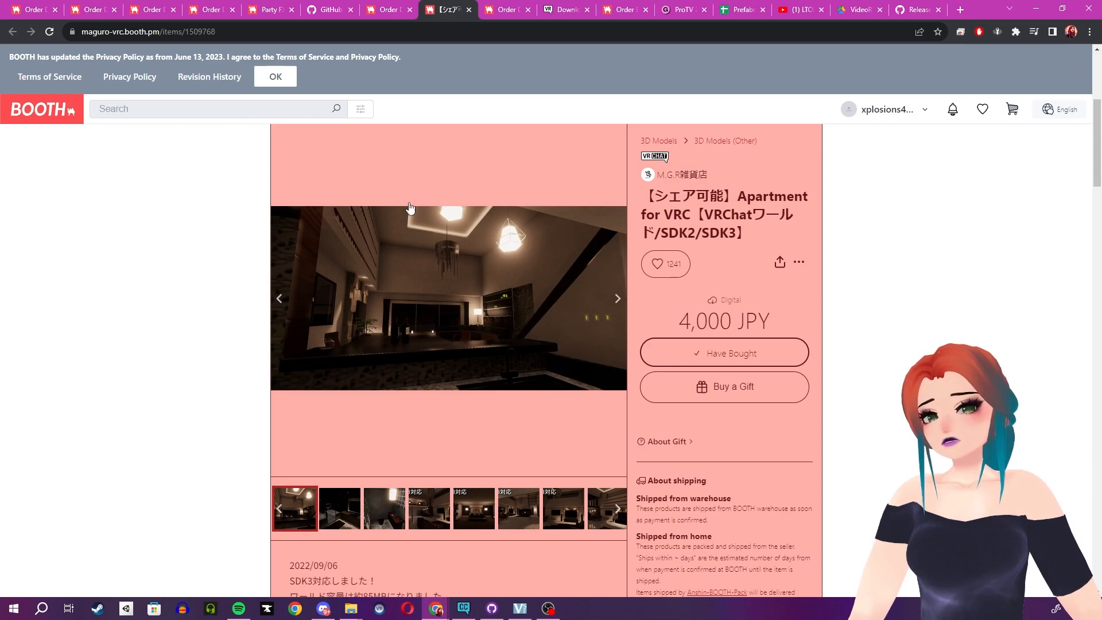
# Open the BOOTH product pages for DJ Gear Pack 3.2 and the MiniGreen Coffee Set from their order details and view them.
pyautogui.click(219, 11)
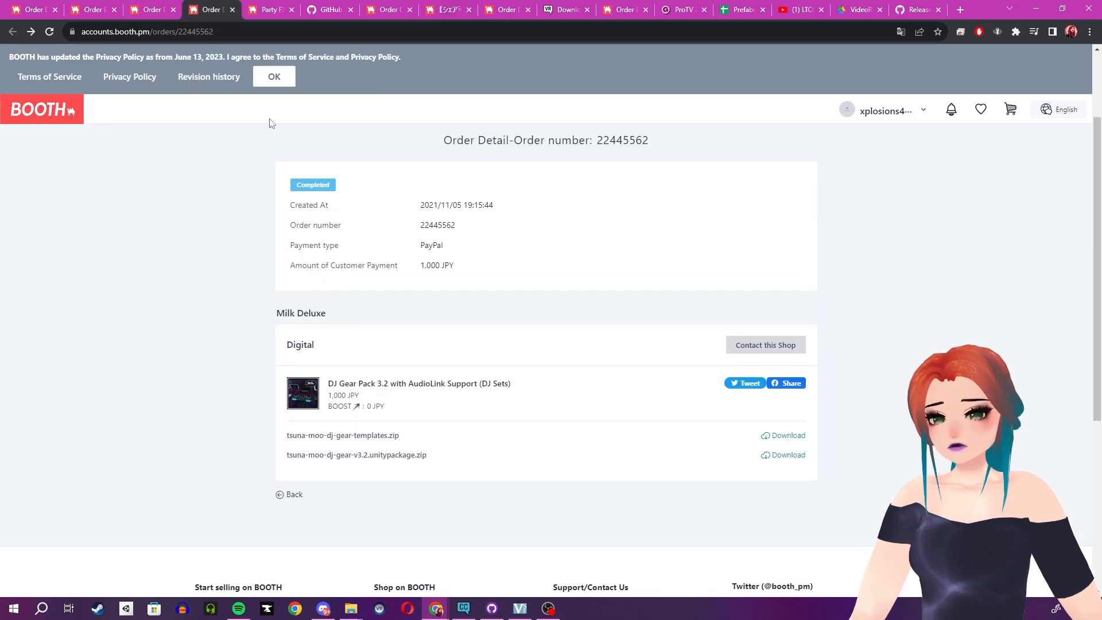
pyautogui.middleClick(414, 389)
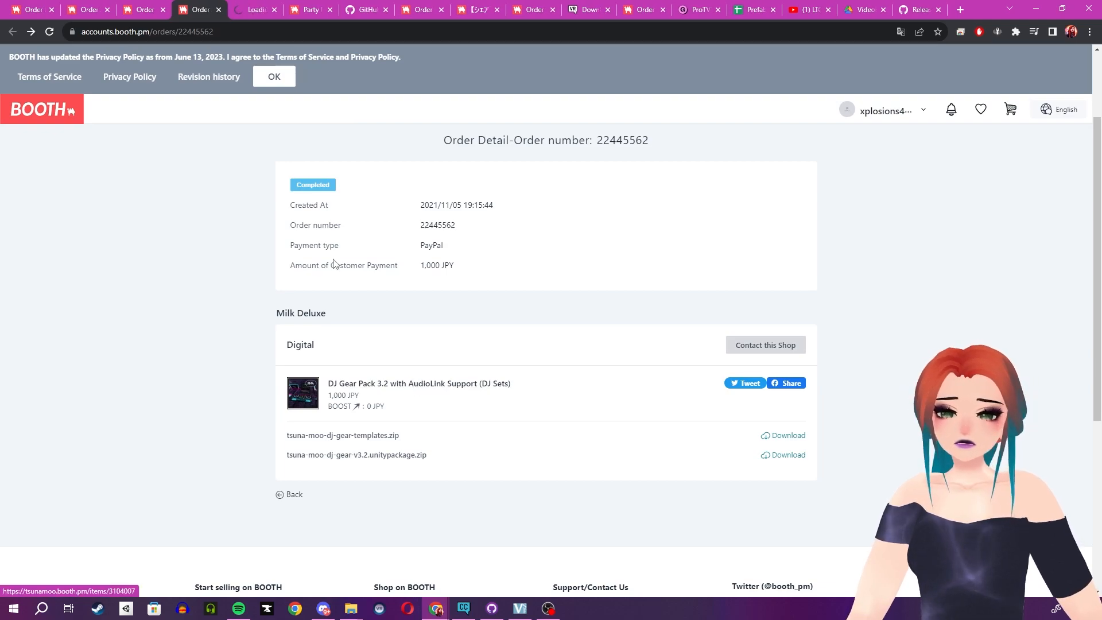
pyautogui.click(243, 5)
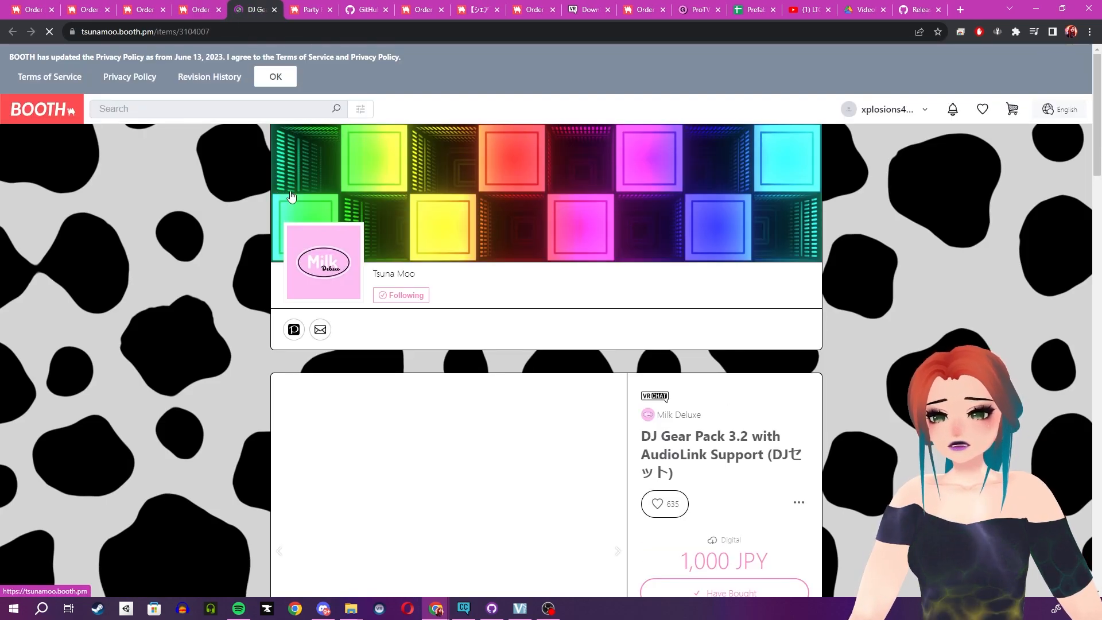
pyautogui.click(150, 8)
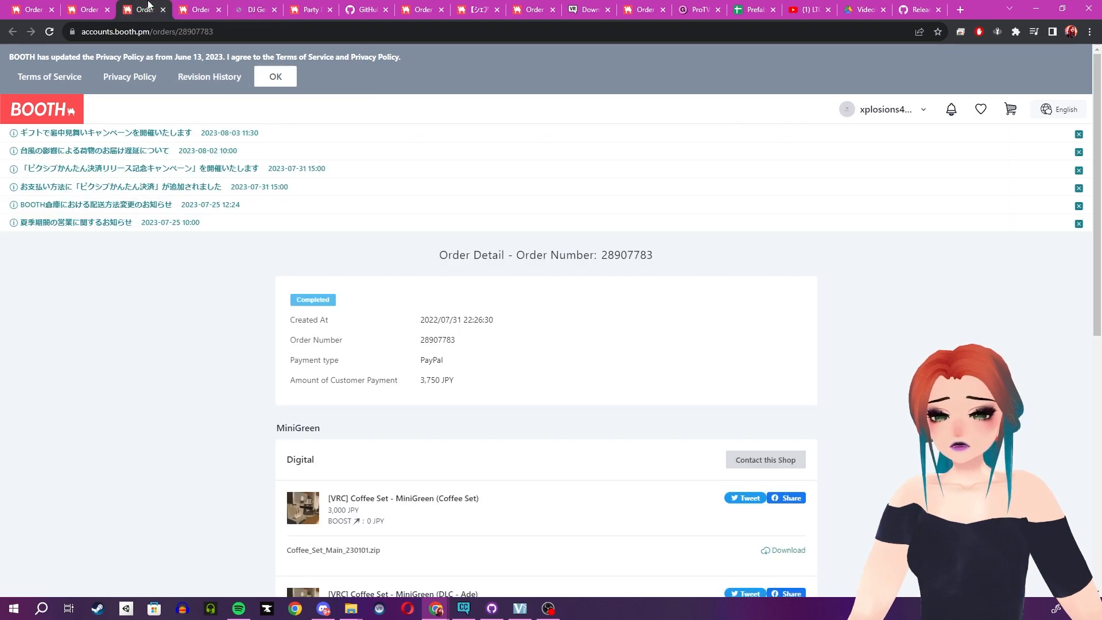
pyautogui.middleClick(388, 498)
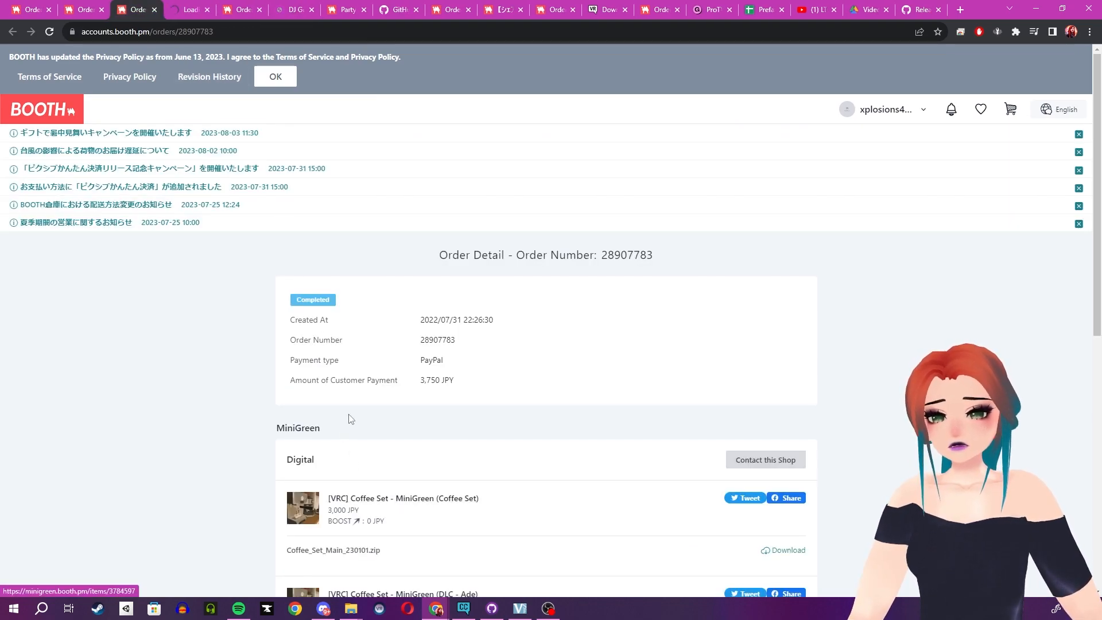
pyautogui.click(188, 6)
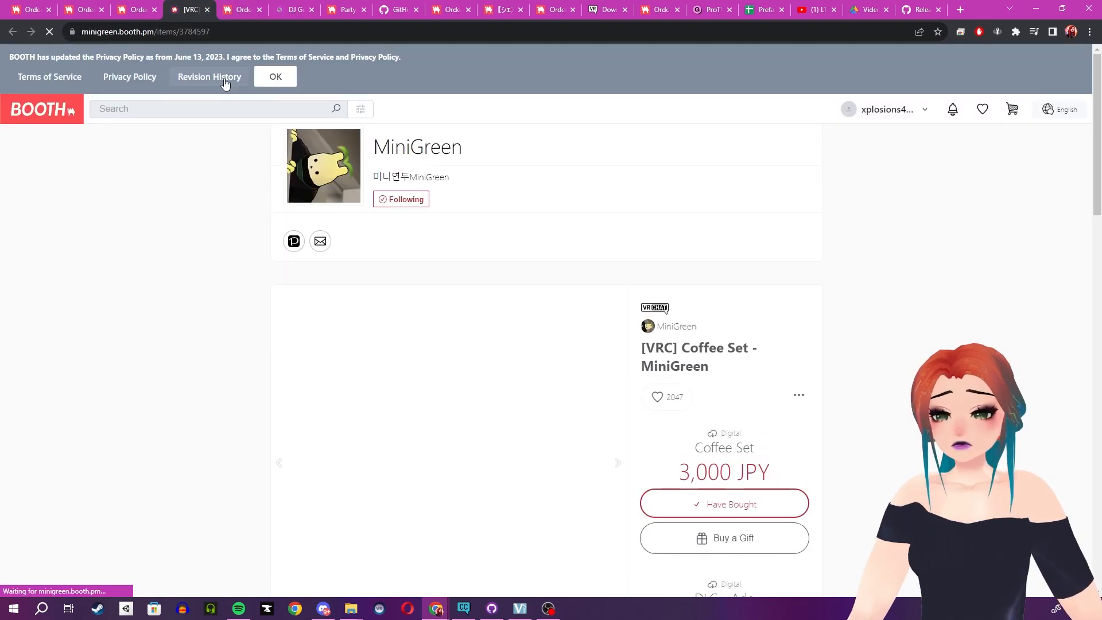
pyautogui.scroll(-2, 212, 221)
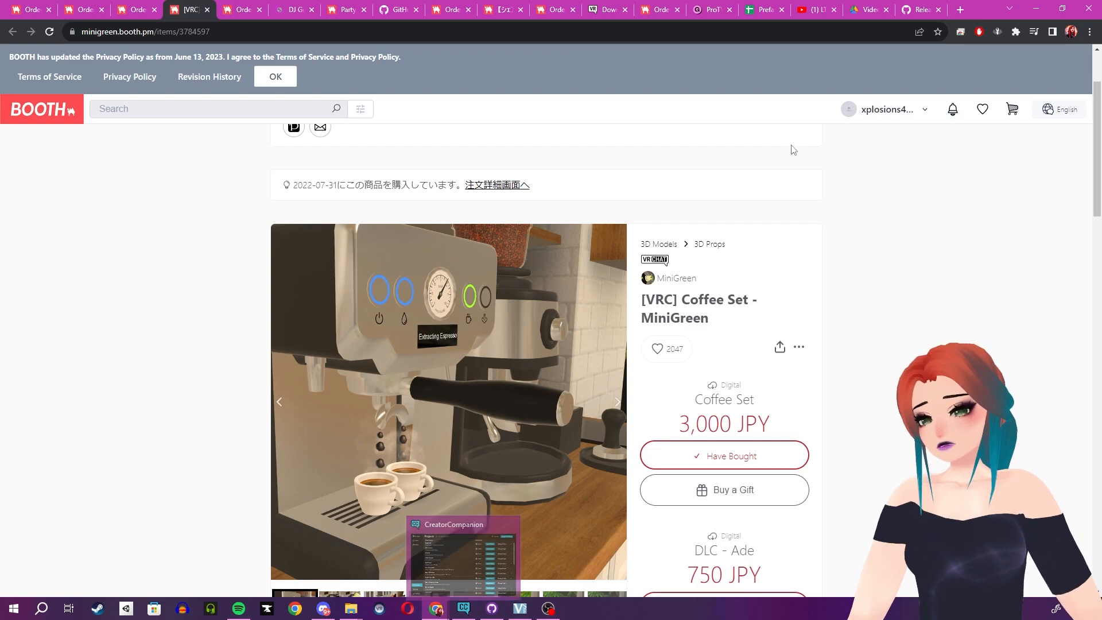
# Check VRChat's download page, switch to CreatorCompanion and start a new project located in G:\World dump\Apartment Demo.
pyautogui.click(609, 7)
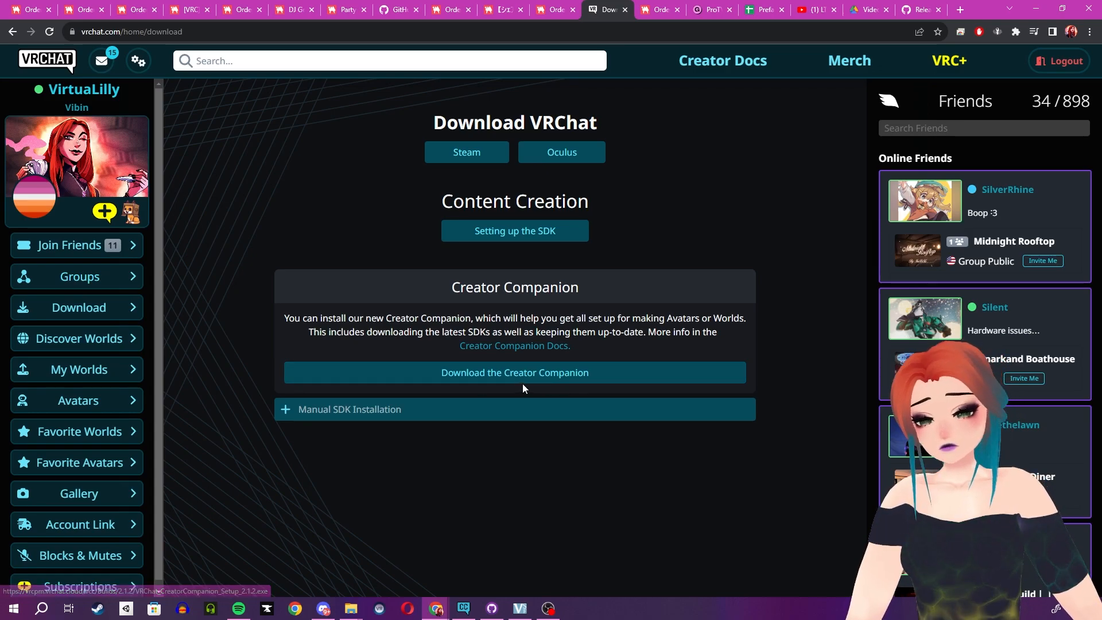
pyautogui.click(464, 608)
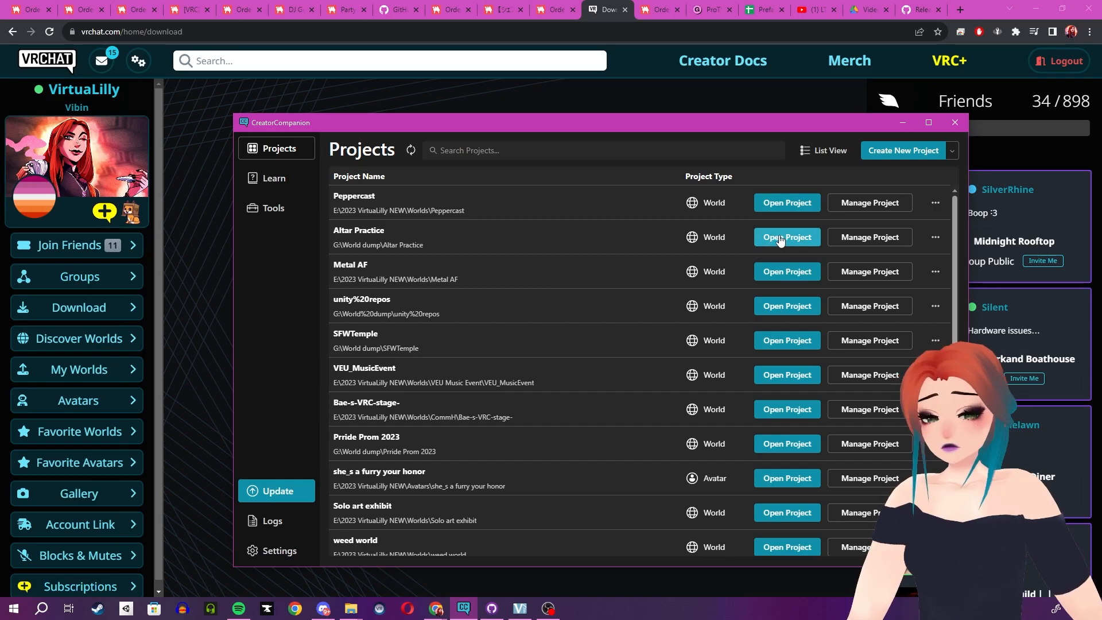
pyautogui.click(921, 151)
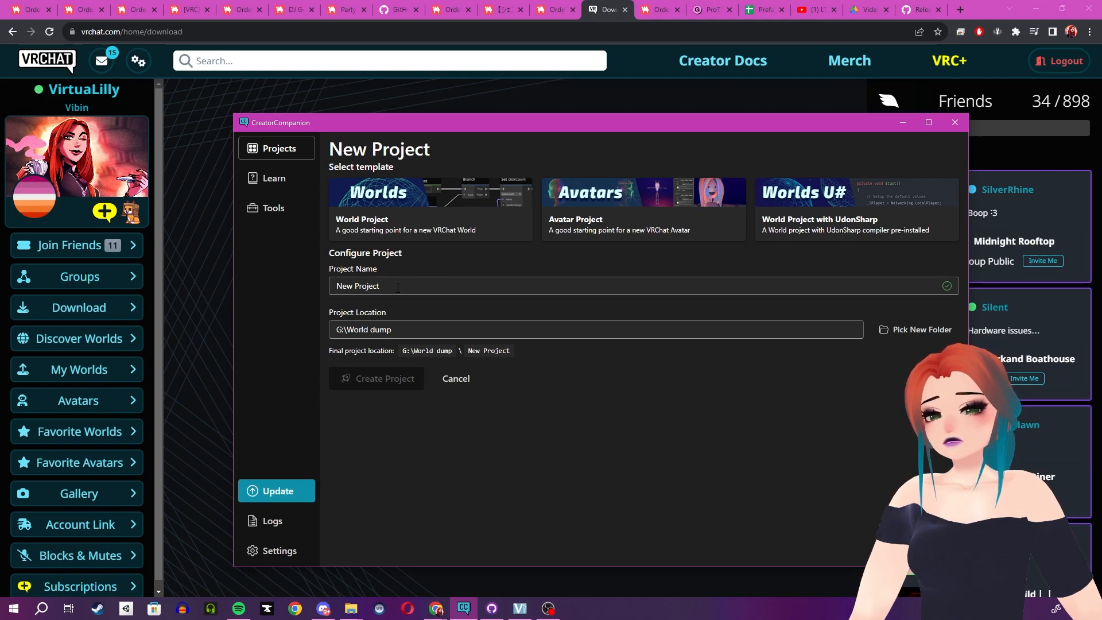
pyautogui.click(931, 330)
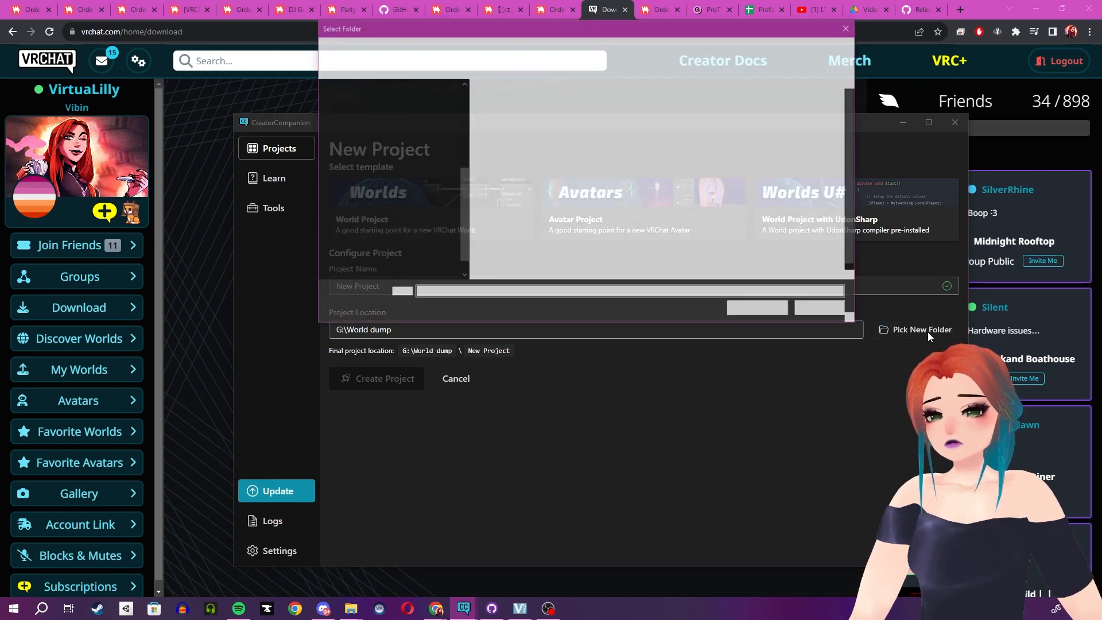
pyautogui.doubleClick(519, 115)
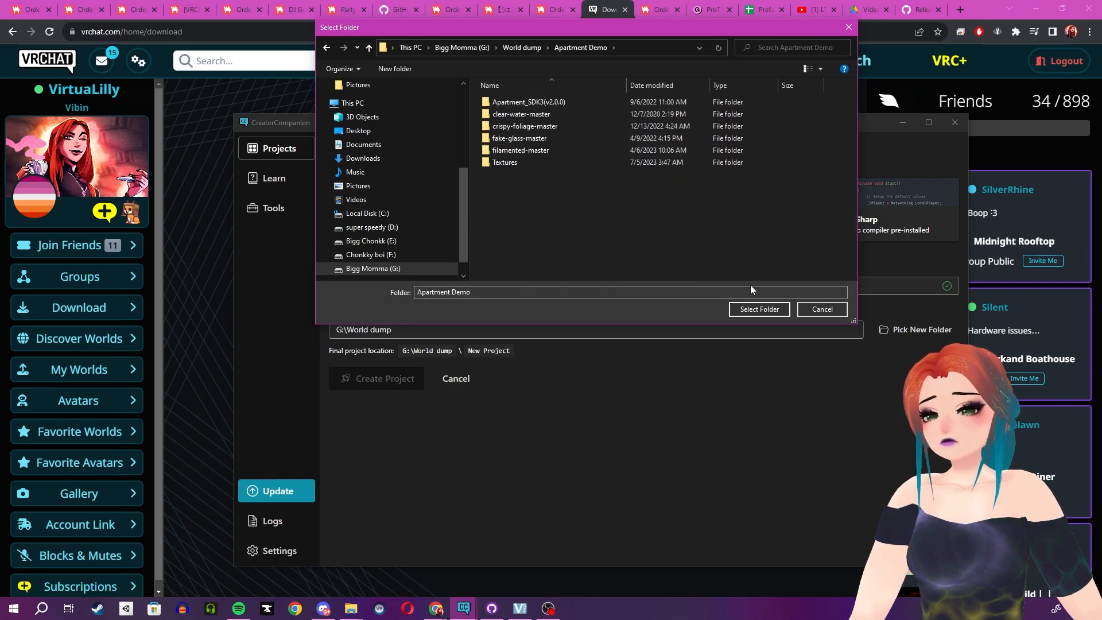
pyautogui.click(759, 310)
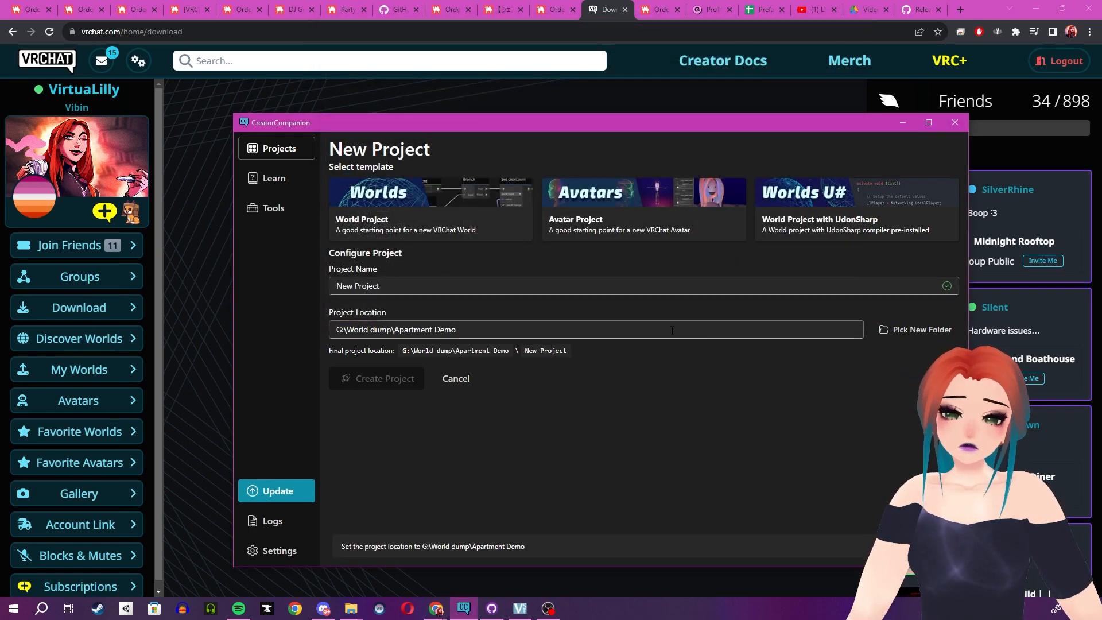
# Name the project VirtuaApartmentDemo and create it from the World Project with UdonSharp template.
pyautogui.moveTo(404, 290); pyautogui.dragTo(160, 278)
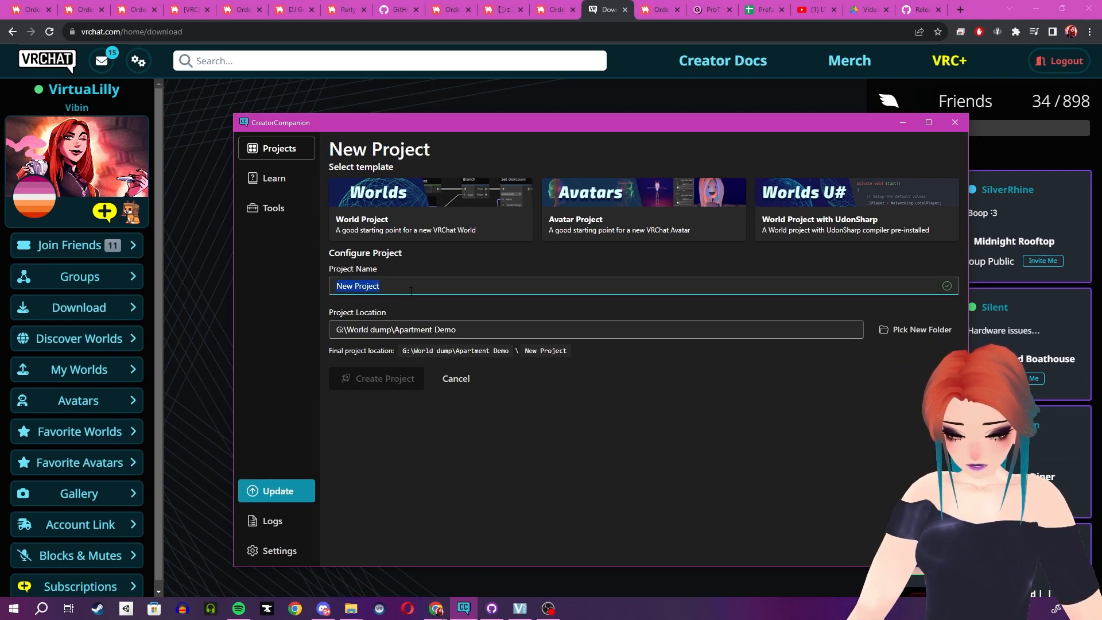
pyautogui.write('Vie')
pyautogui.press('BackSpace')
pyautogui.write('r')
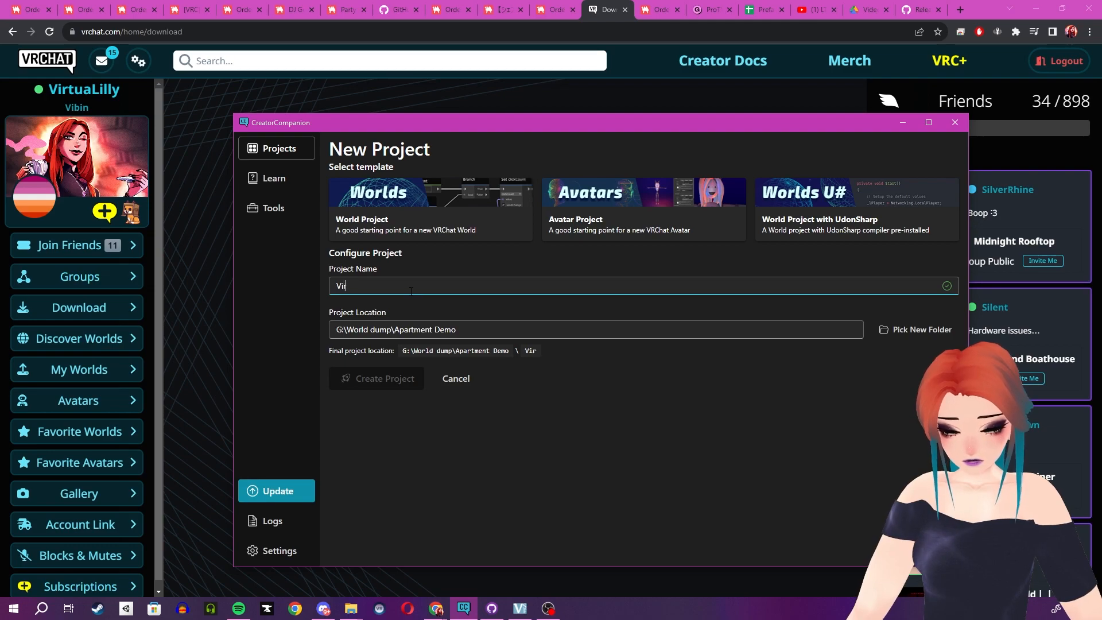
pyautogui.write('tuaApartmentDemo')
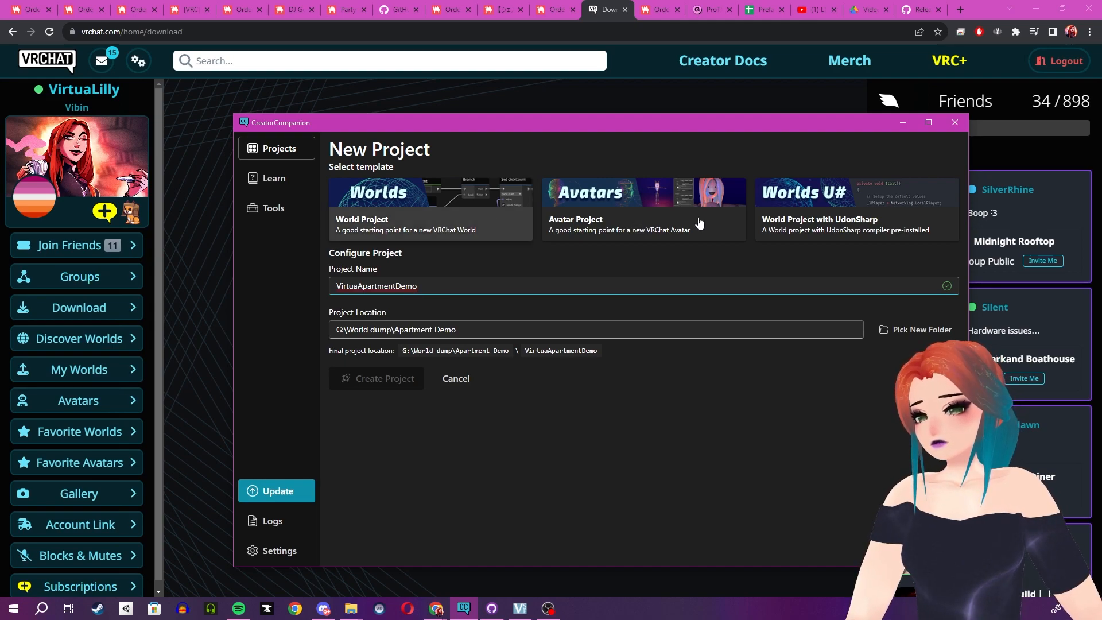
pyautogui.click(794, 205)
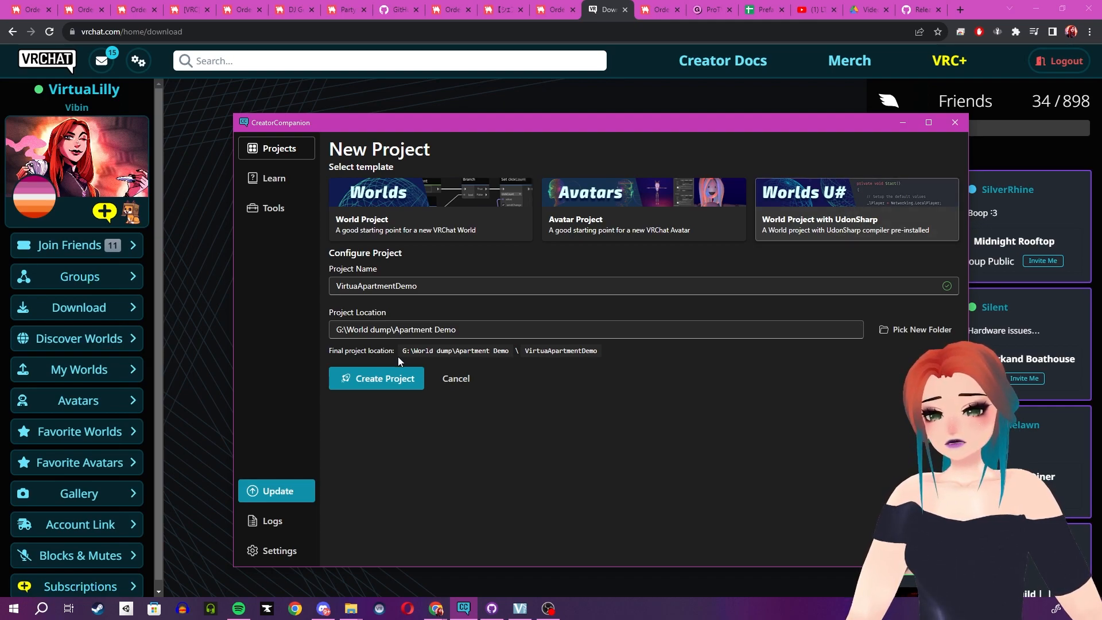
pyautogui.click(384, 381)
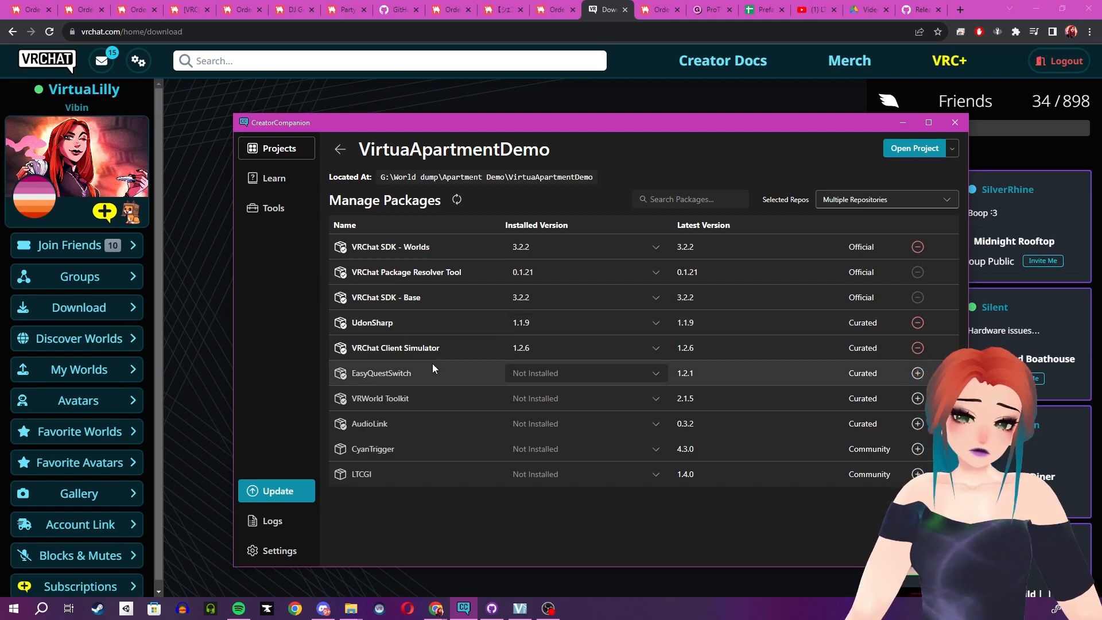
# Add the EasyQuestSwitch, VRWorld Toolkit, AudioLink and CyanTrigger packages to the VirtuaApartmentDemo project.
pyautogui.moveTo(429, 369)
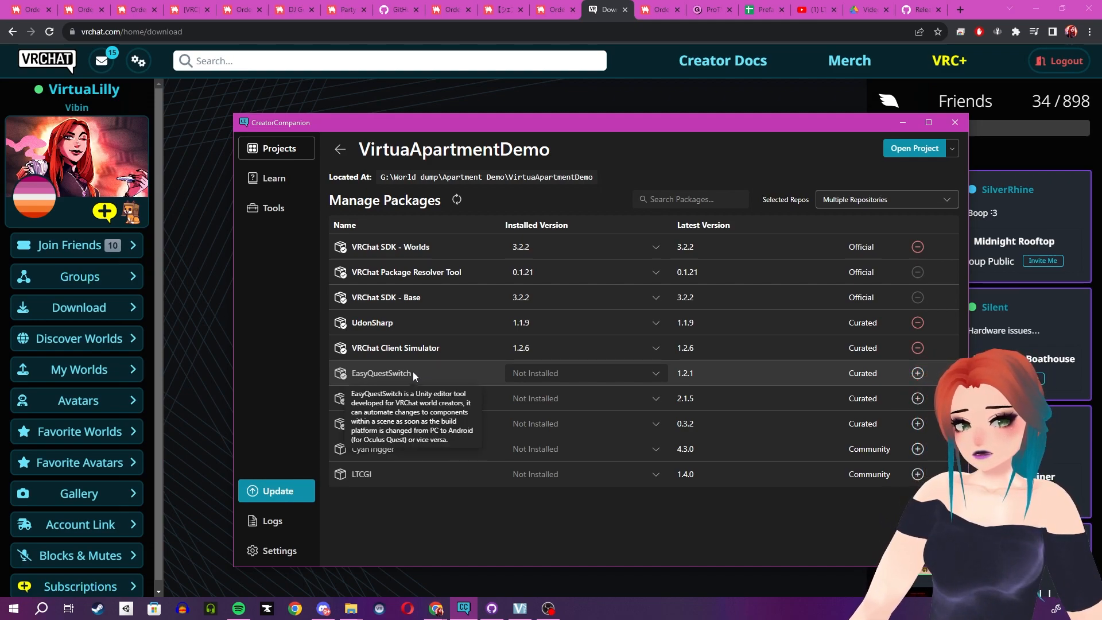
pyautogui.click(918, 376)
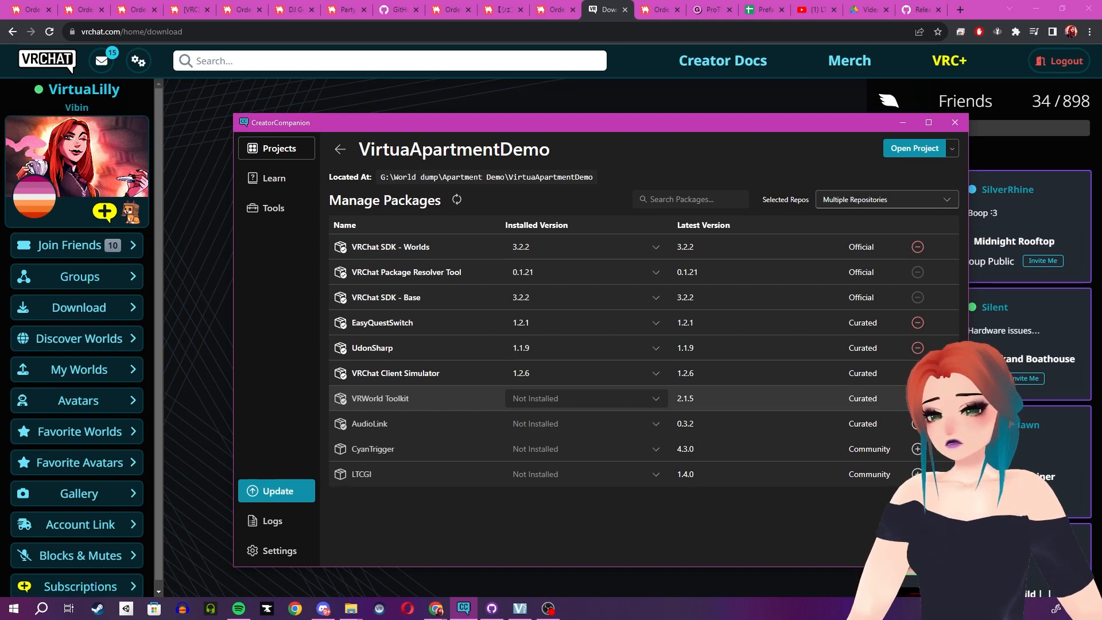
pyautogui.click(918, 399)
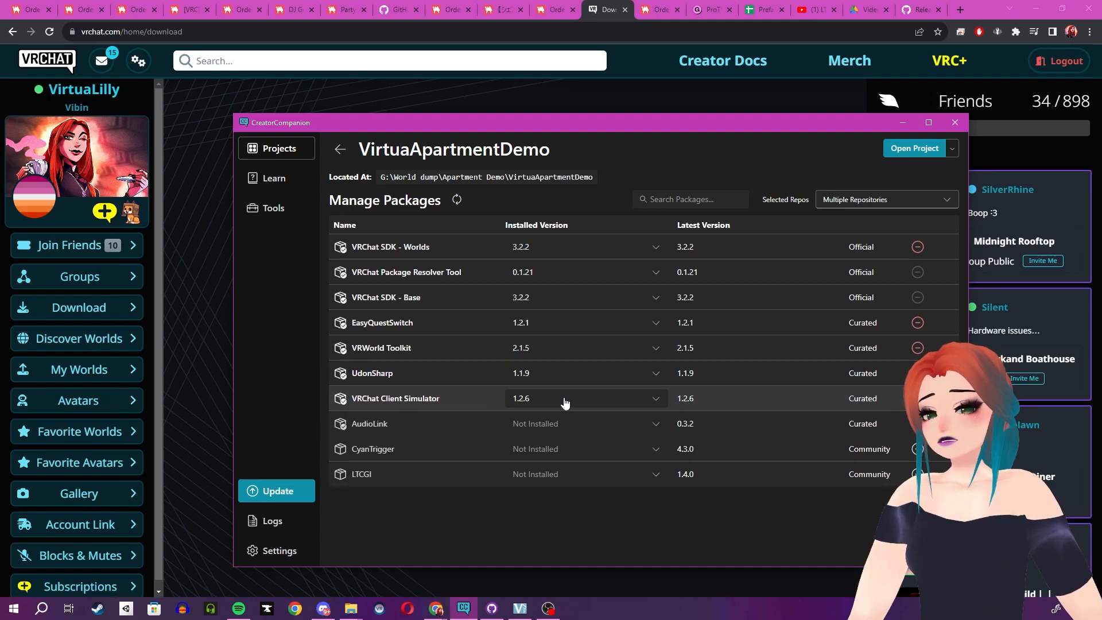
pyautogui.click(918, 424)
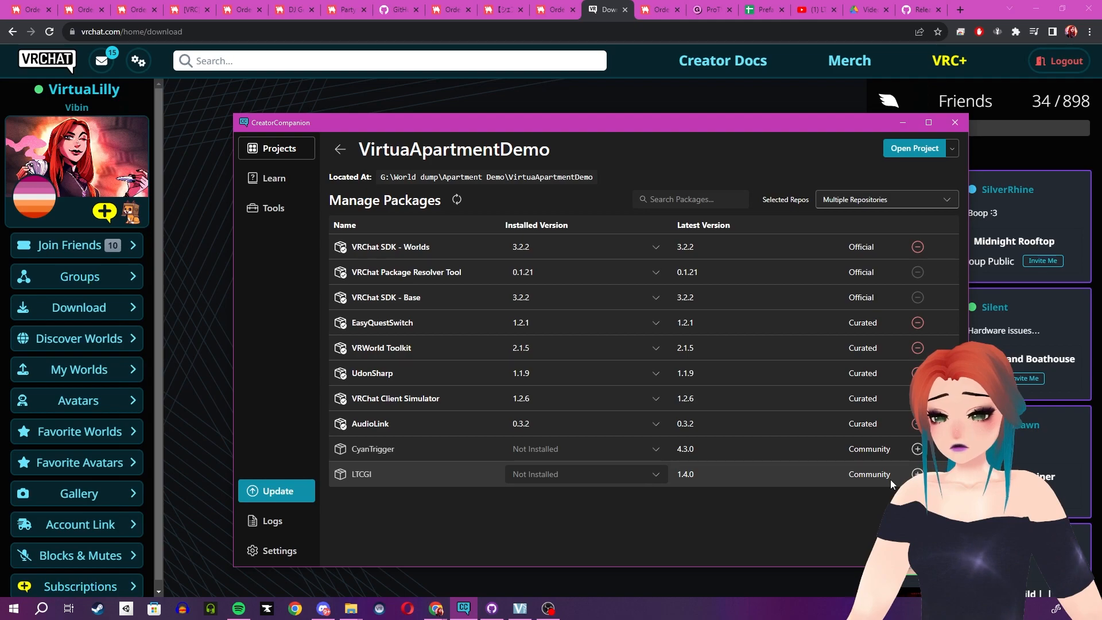
pyautogui.click(917, 449)
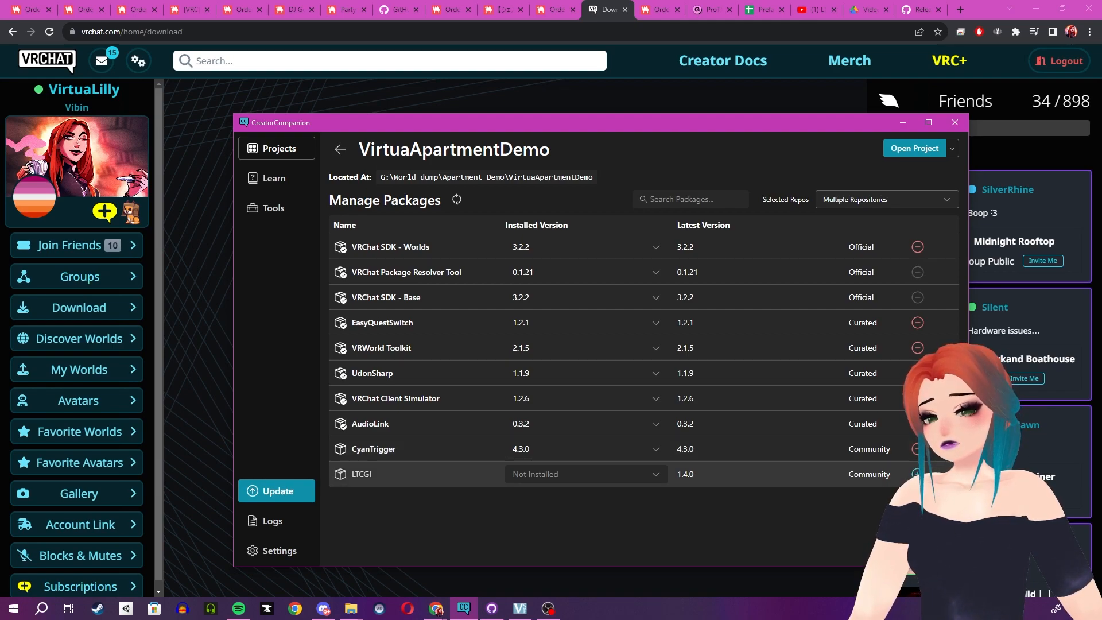
pyautogui.click(917, 475)
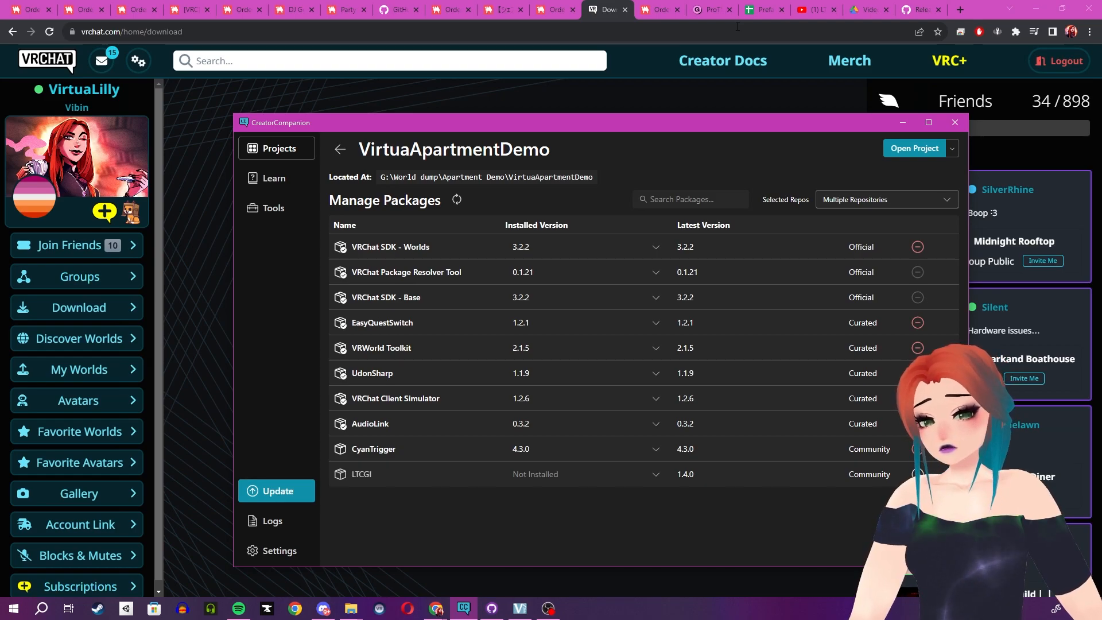
# In Chrome, open the CyanTrigger download page from the Prefabs VRChat must-haves list in a separate tab and return to the list.
pyautogui.click(770, 7)
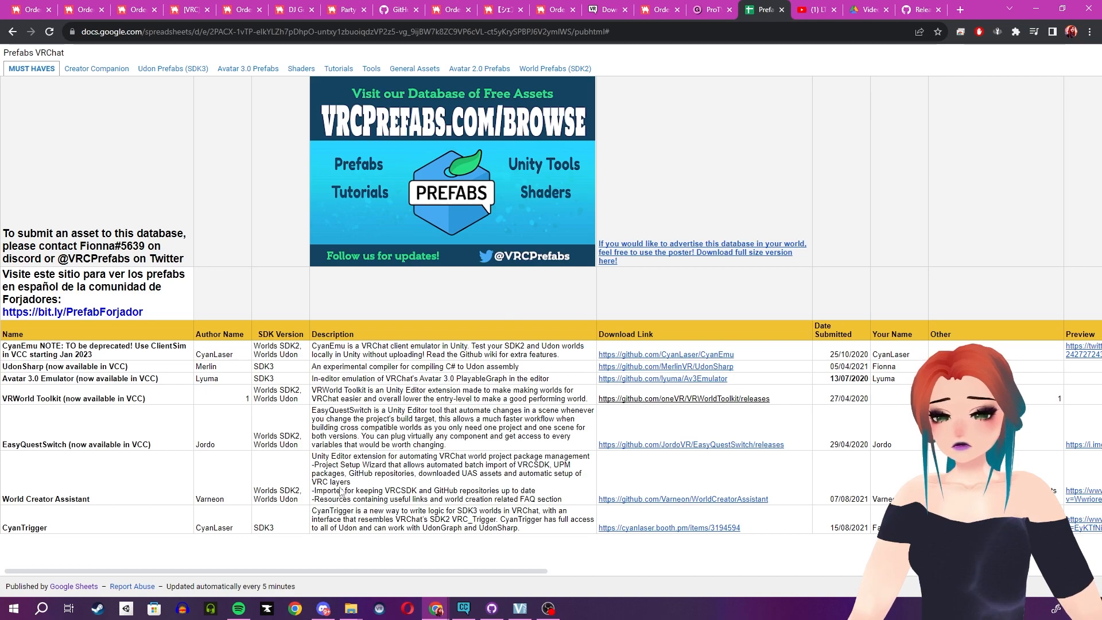
pyautogui.middleClick(629, 534)
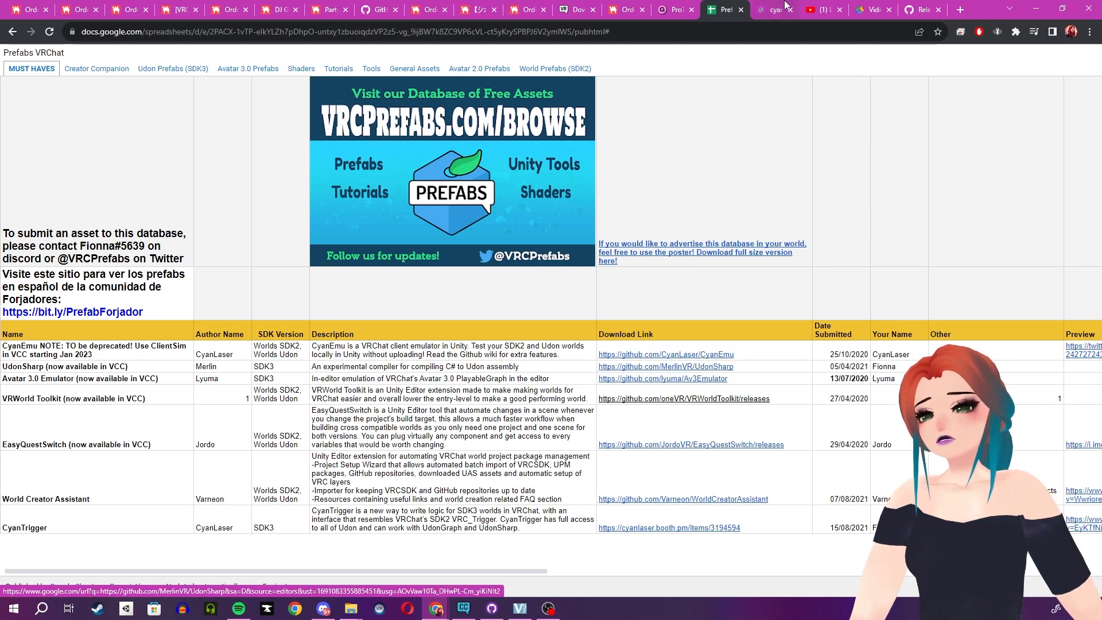
pyautogui.click(785, 7)
pyautogui.click(731, 7)
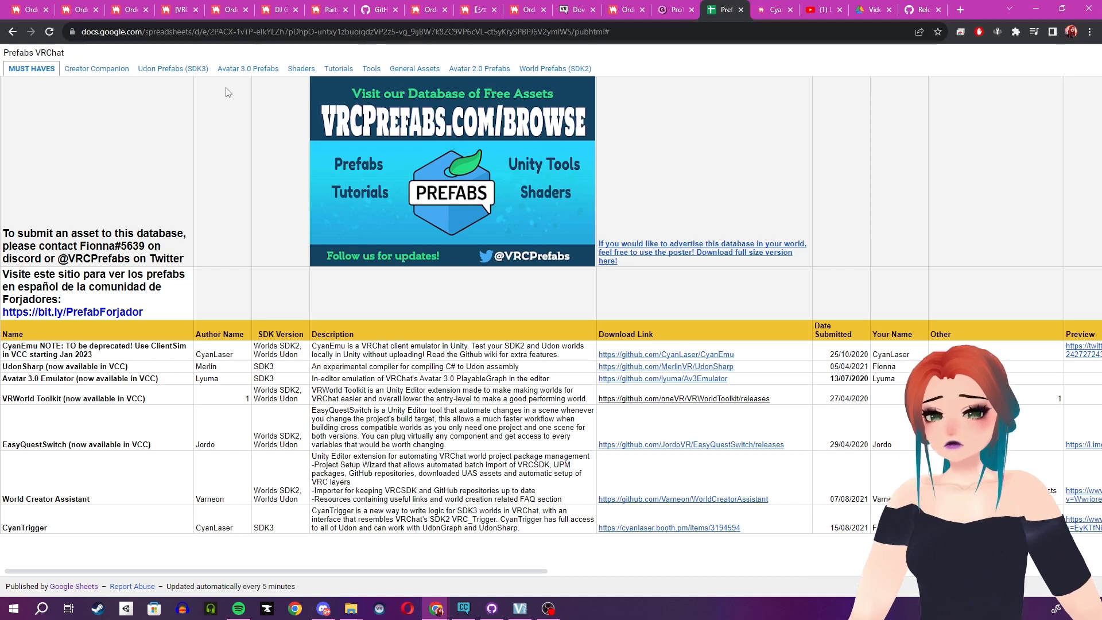
# Look through the Udon Prefabs (SDK3) list in the Prefabs VRChat spreadsheet for useful world prefabs.
pyautogui.click(151, 70)
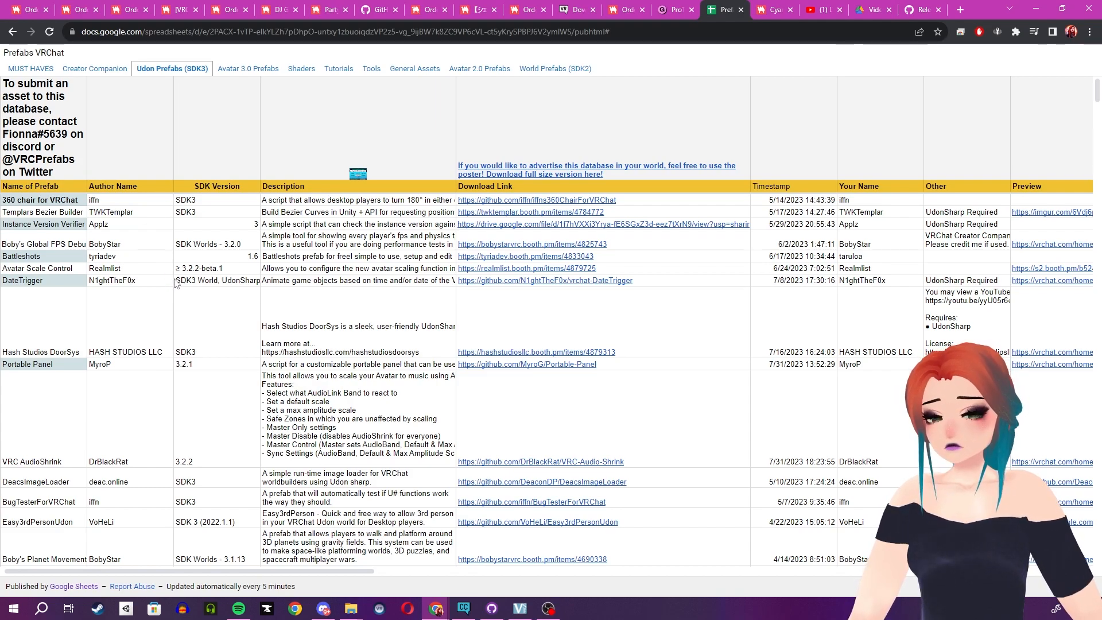
pyautogui.scroll(-5, 184, 287)
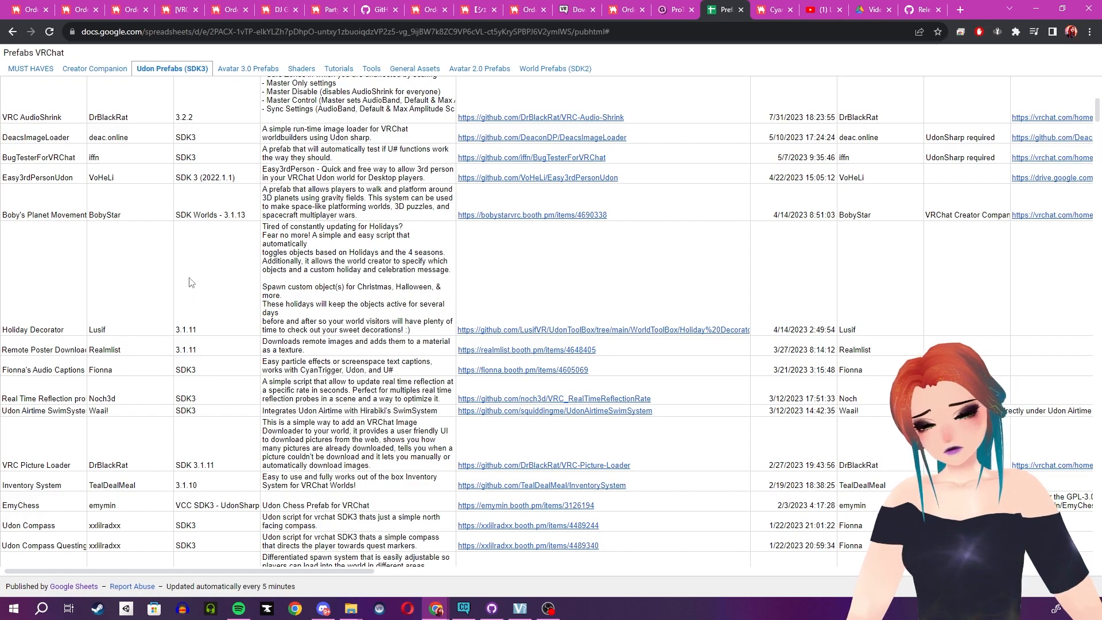
pyautogui.scroll(-2, 190, 282)
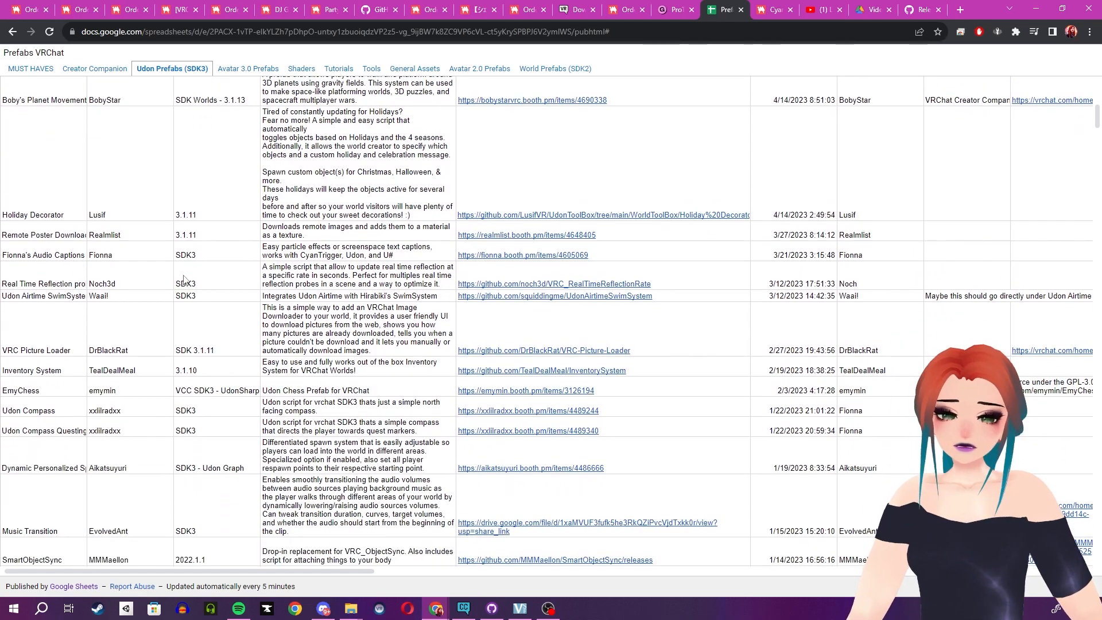
pyautogui.scroll(-5, 181, 276)
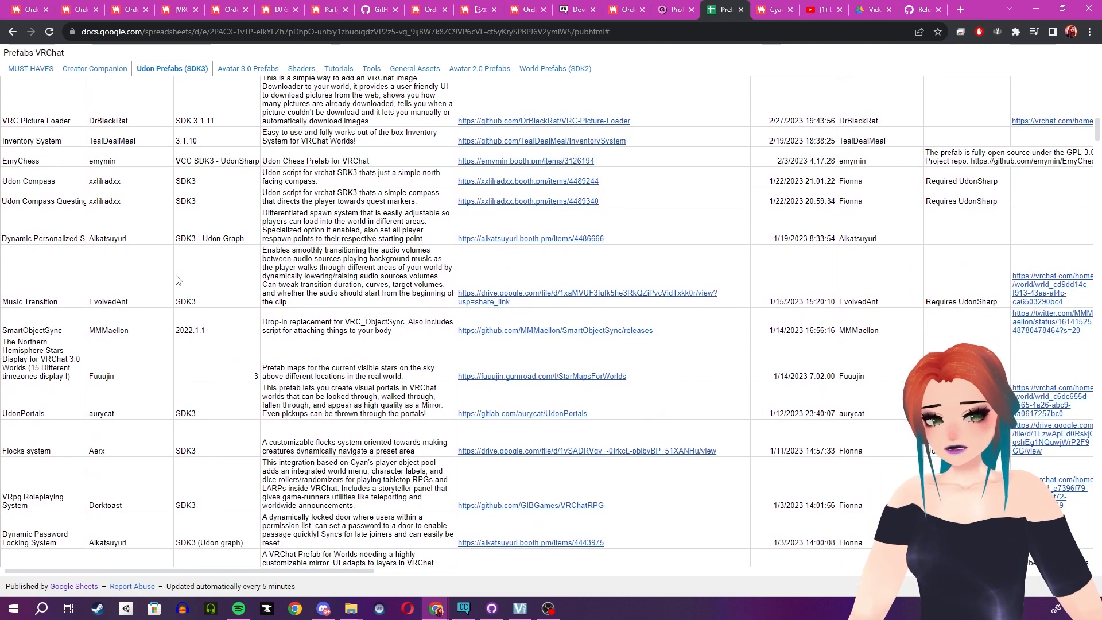
pyautogui.scroll(-6, 178, 278)
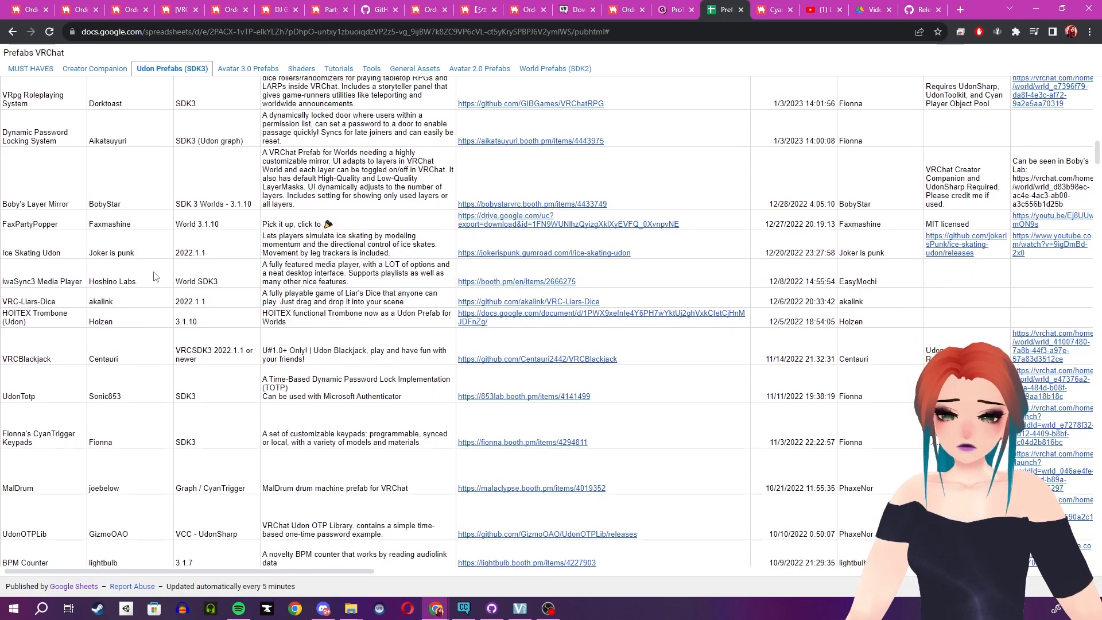
pyautogui.scroll(20, 155, 277)
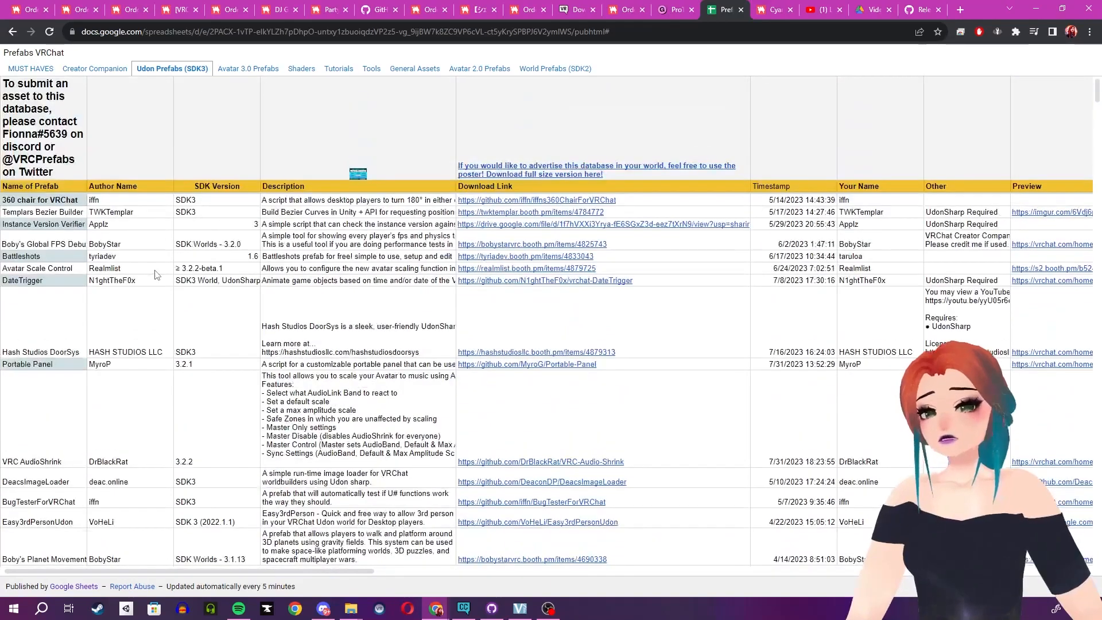
pyautogui.middleClick(297, 75)
pyautogui.click(782, 8)
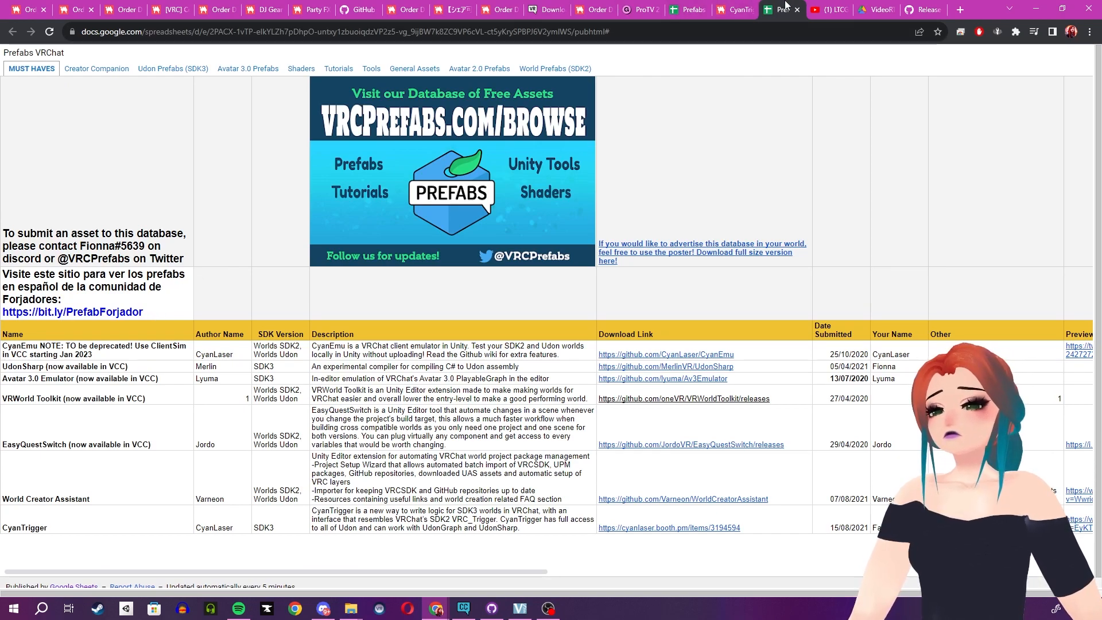
pyautogui.click(689, 9)
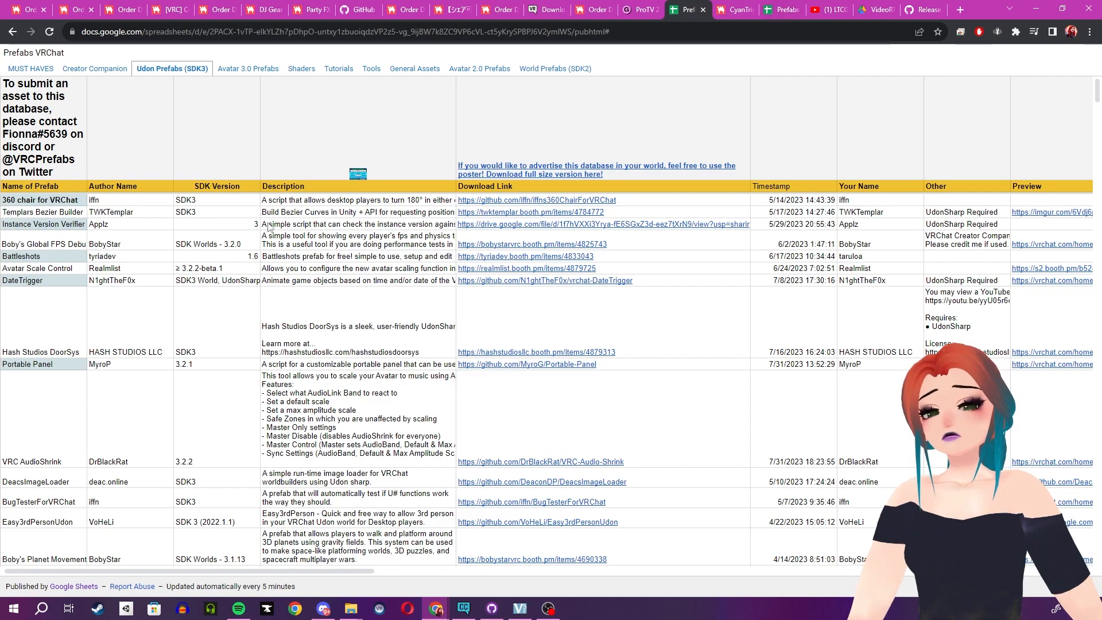
# Examine the Shaders list in the Prefabs VRChat spreadsheet, down to the VR Stage Lighting and mirror shader entries.
pyautogui.click(303, 68)
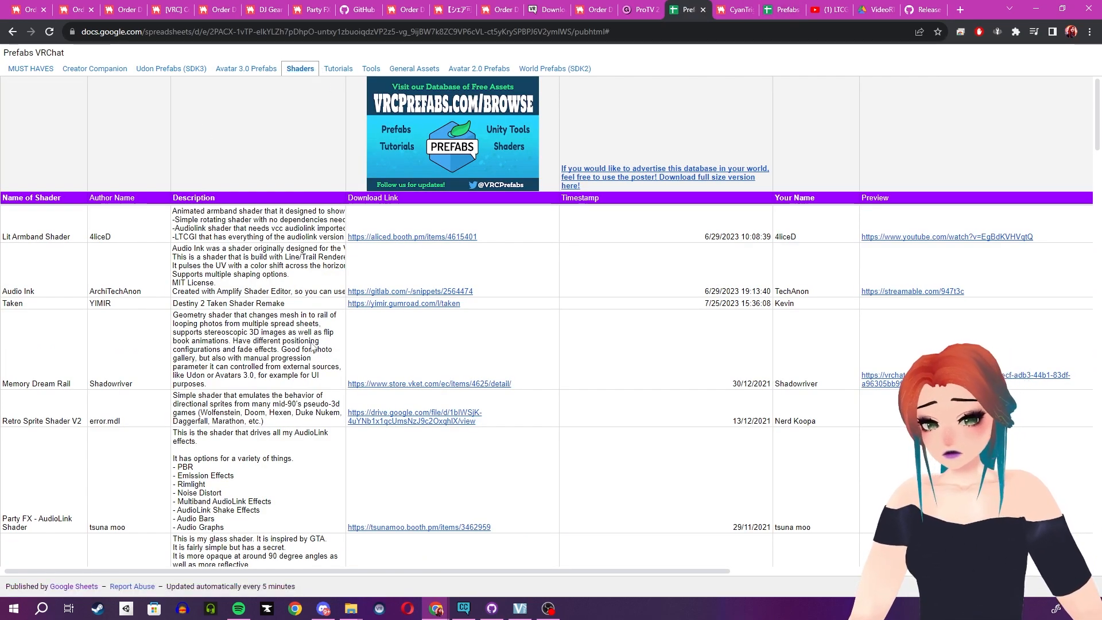
pyautogui.scroll(-10, 252, 372)
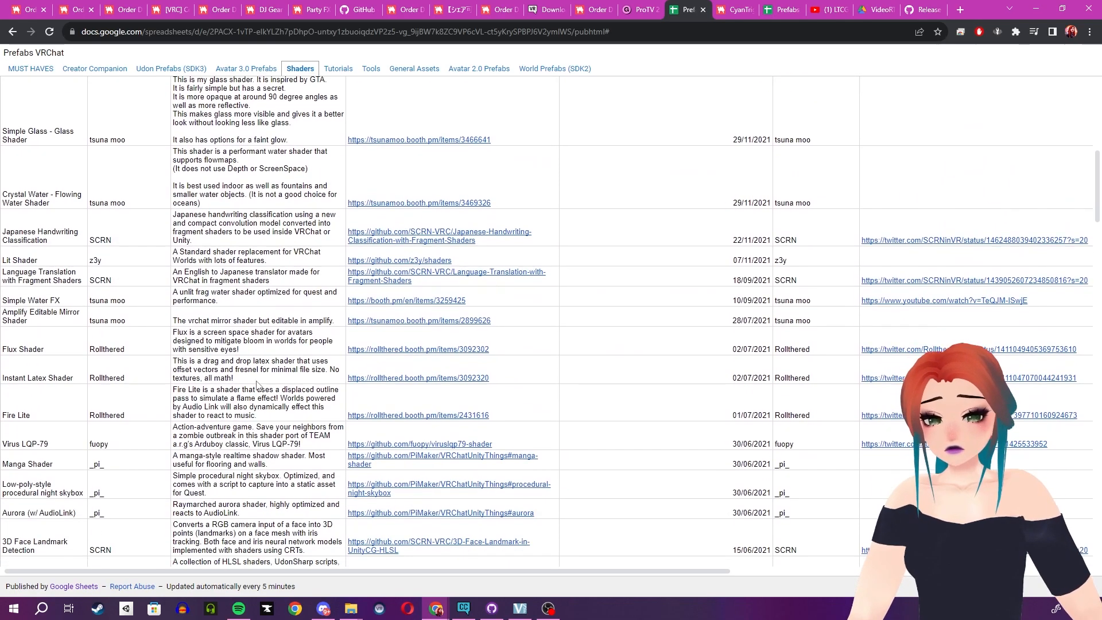
pyautogui.scroll(-1, 257, 385)
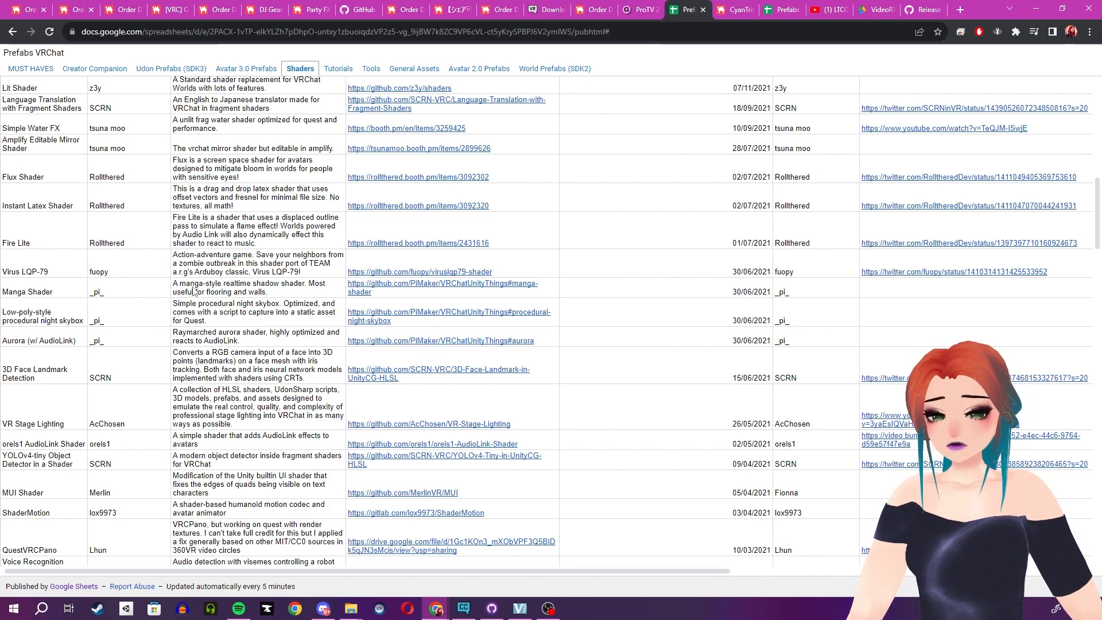
pyautogui.scroll(-2, 190, 293)
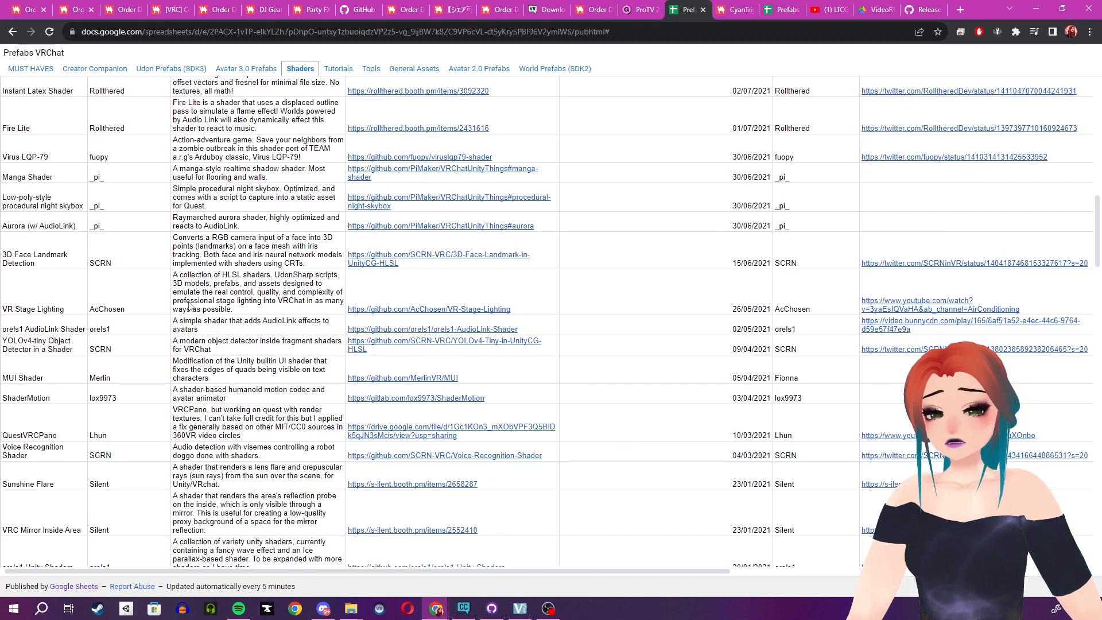
pyautogui.scroll(-1, 191, 308)
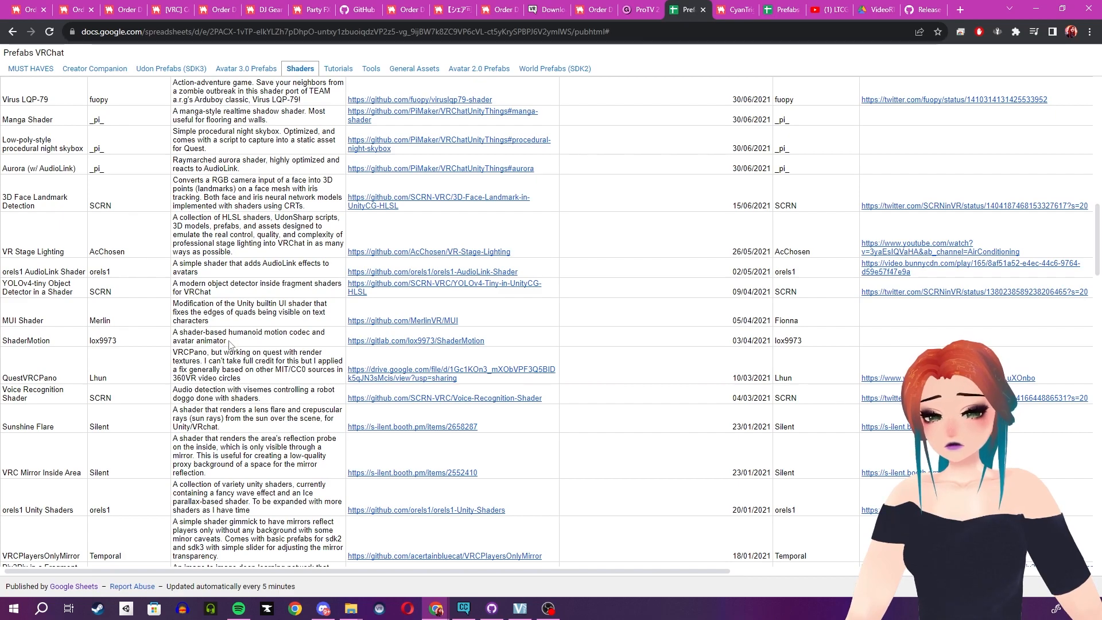
pyautogui.scroll(-1, 233, 345)
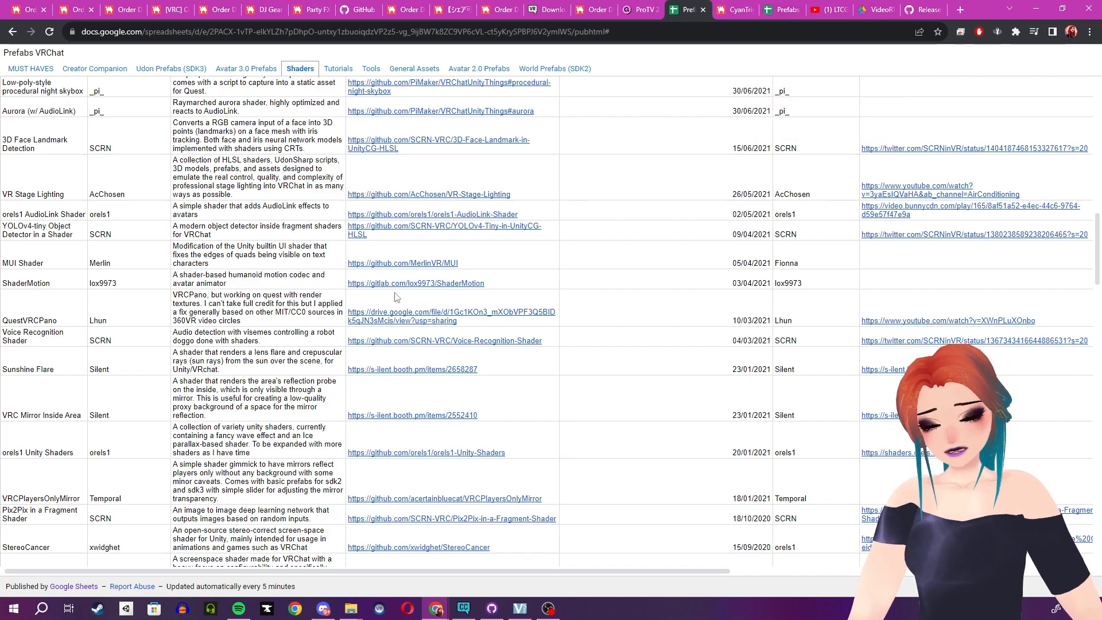
# Show the CyanTrigger Booth page and check its entry among the VirtuaApartmentDemo packages in CreatorCompanion, then return to Chrome.
pyautogui.click(737, 8)
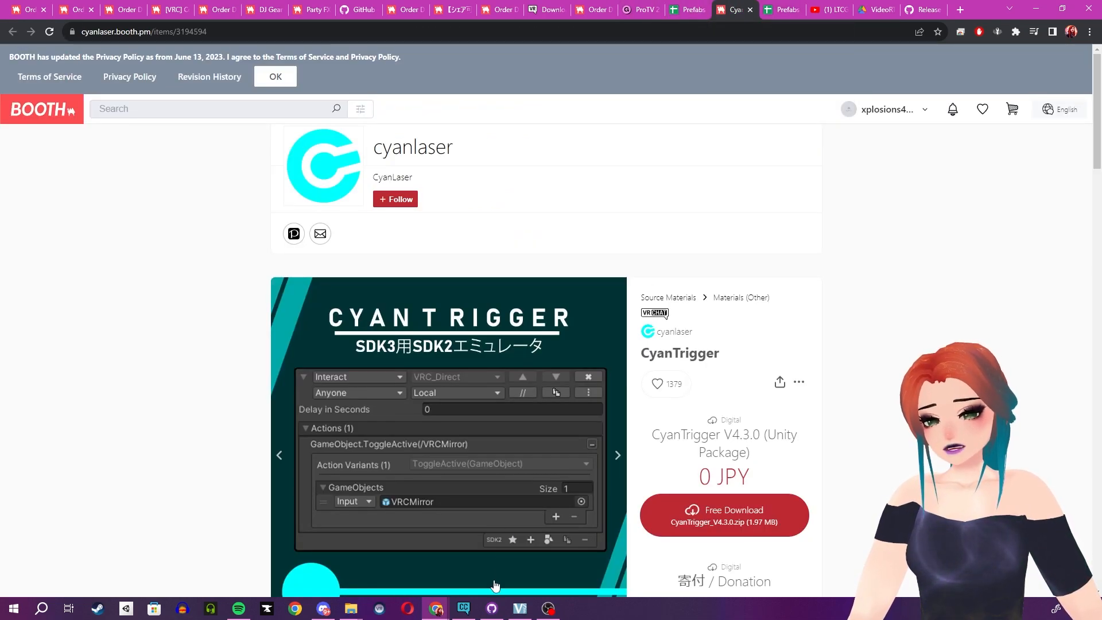
pyautogui.click(464, 609)
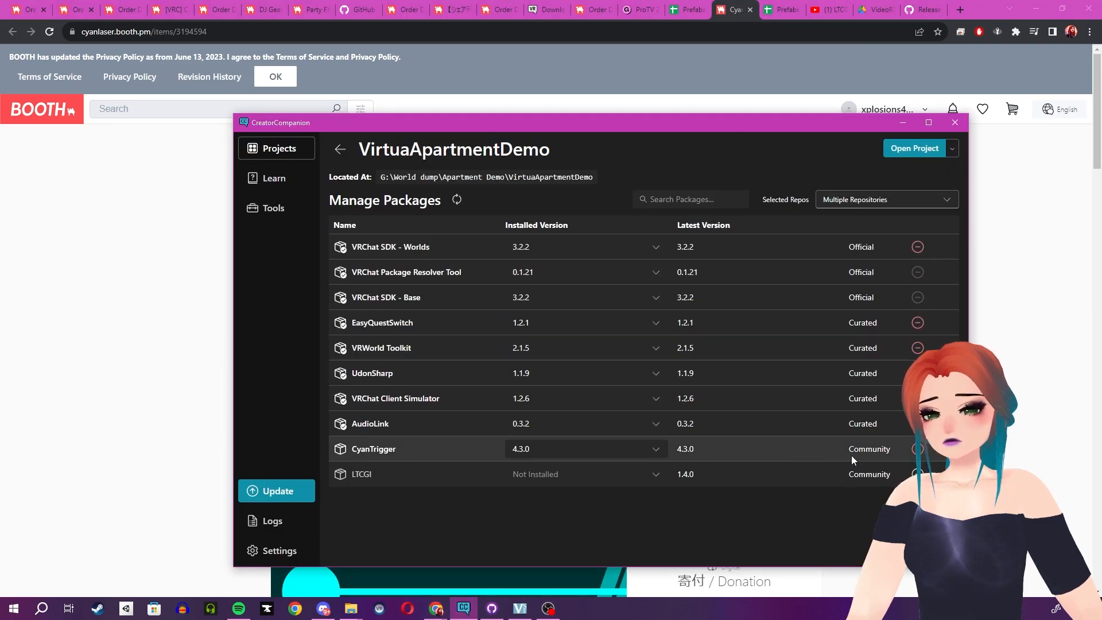
pyautogui.click(174, 247)
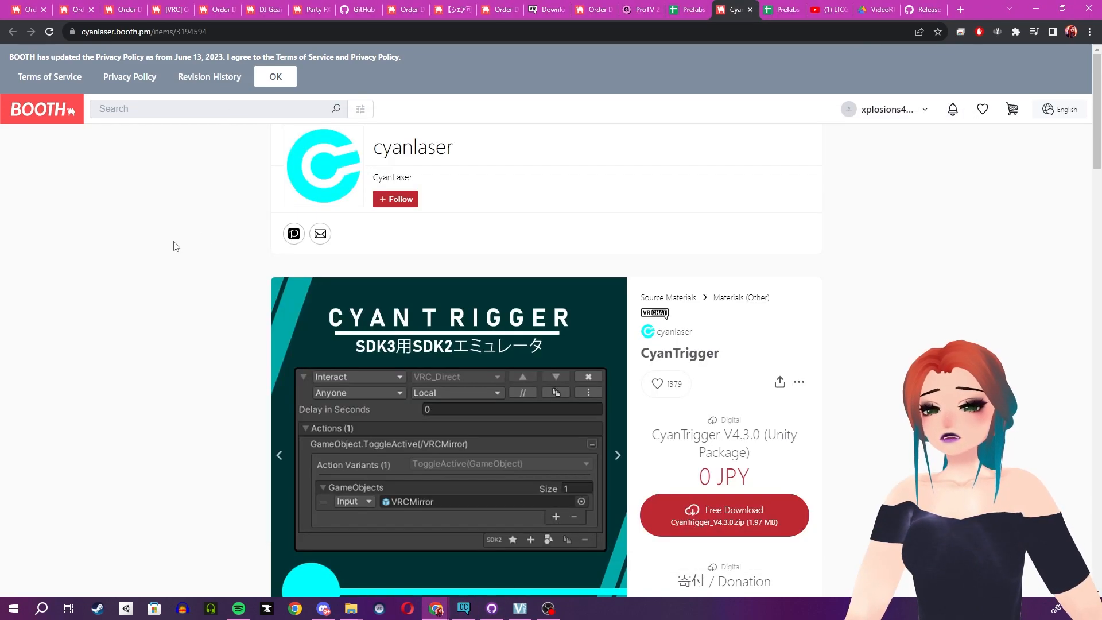
# Find the VCC Listing link in the CyanTrigger Booth description and view the linked page in a separate tab.
pyautogui.scroll(-3, 904, 431)
pyautogui.scroll(-2, 904, 431)
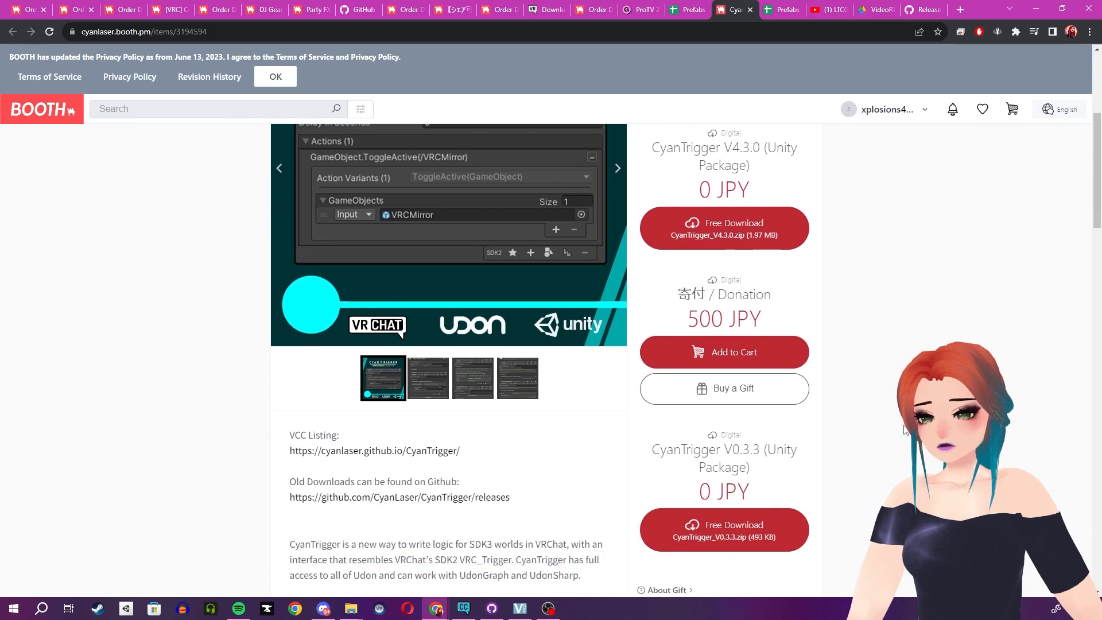
pyautogui.scroll(-1, 873, 410)
pyautogui.scroll(2, 850, 397)
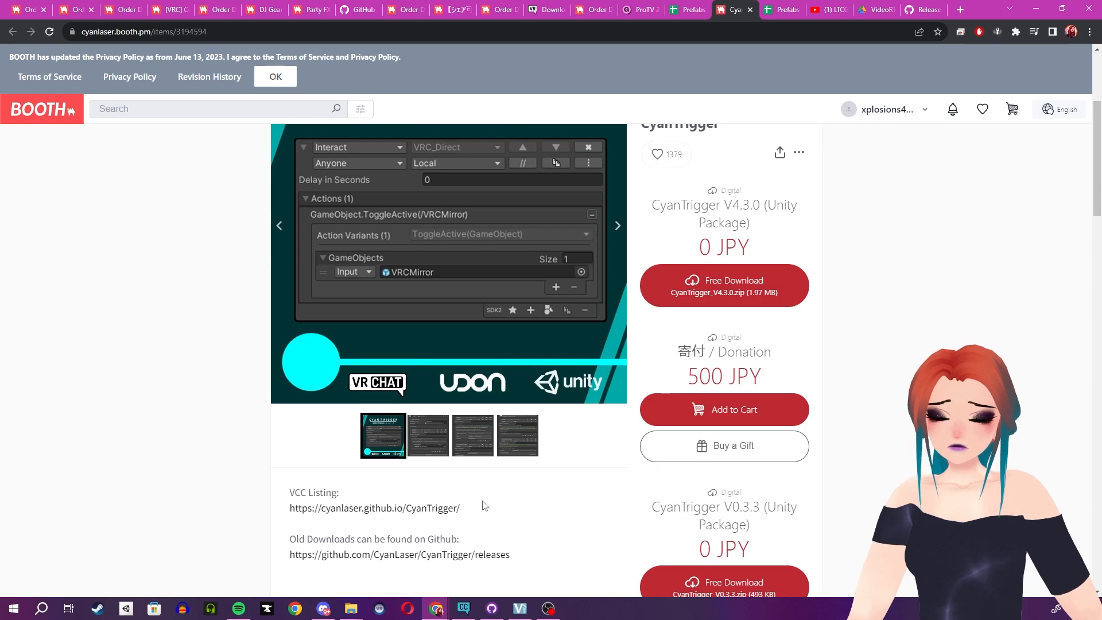
pyautogui.scroll(-1, 396, 468)
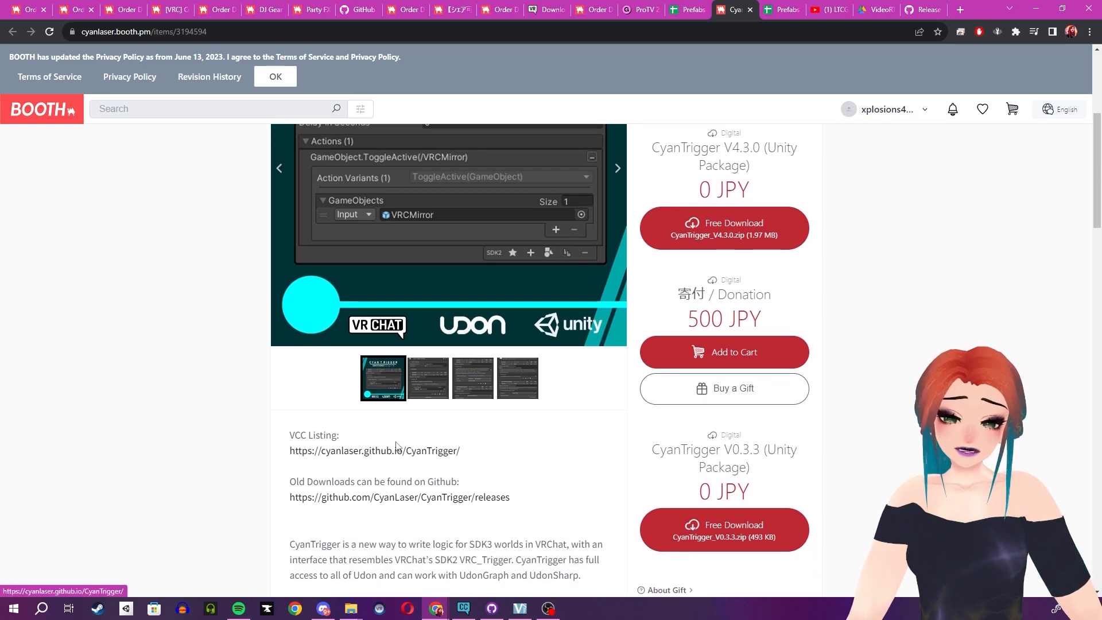
pyautogui.middleClick(396, 451)
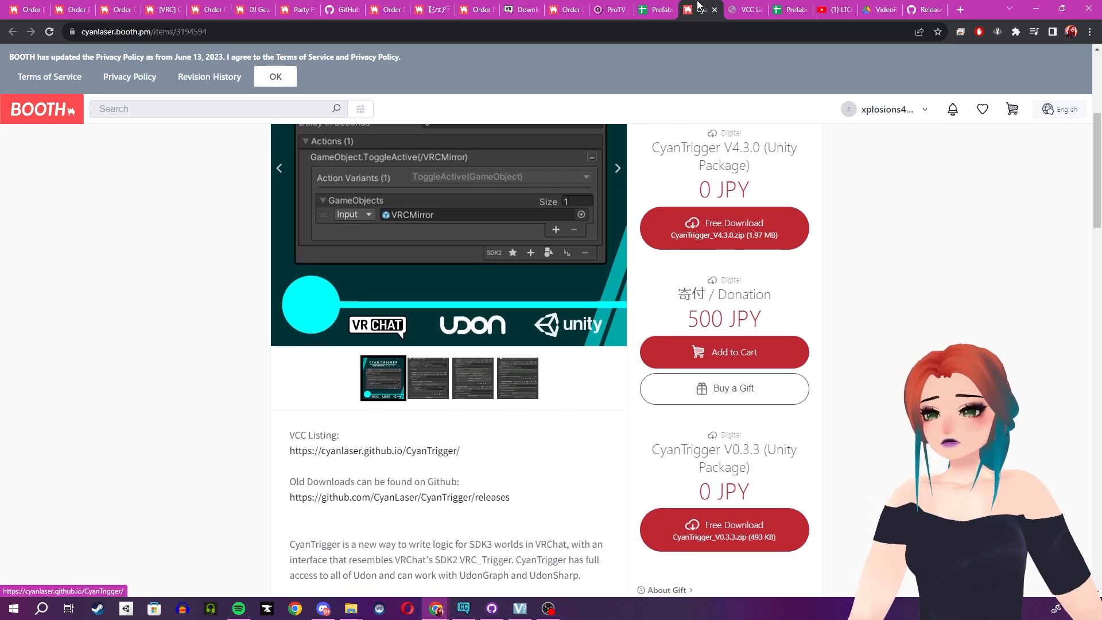
pyautogui.click(740, 6)
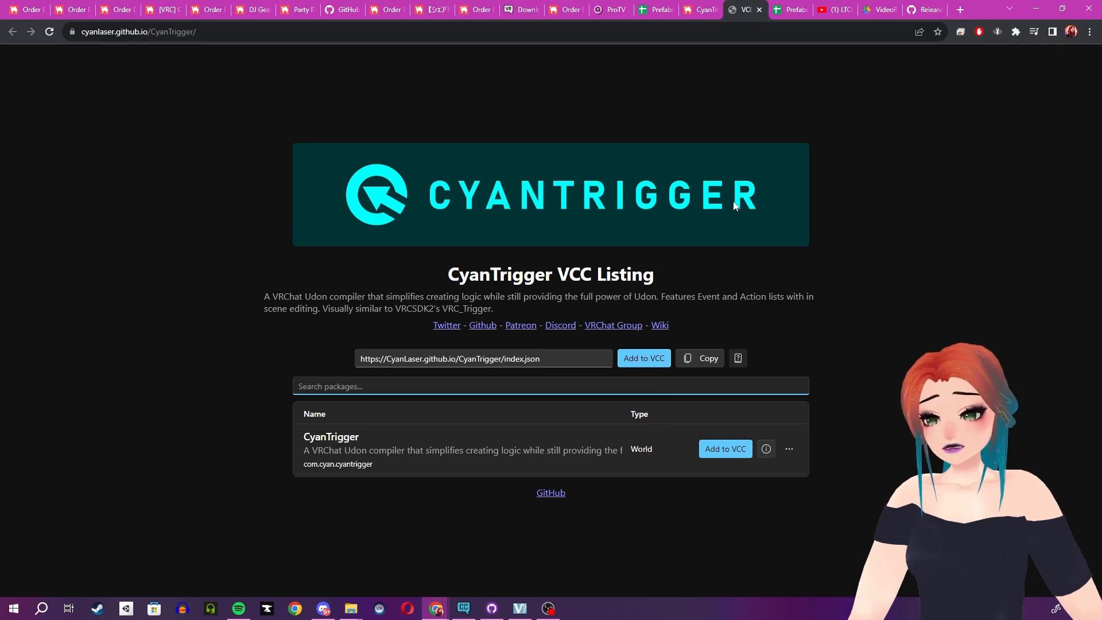
# Go to the LTCGI v1.4.0 release page on GitHub and open its Creator Companion/VPM Install page.
pyautogui.click(790, 7)
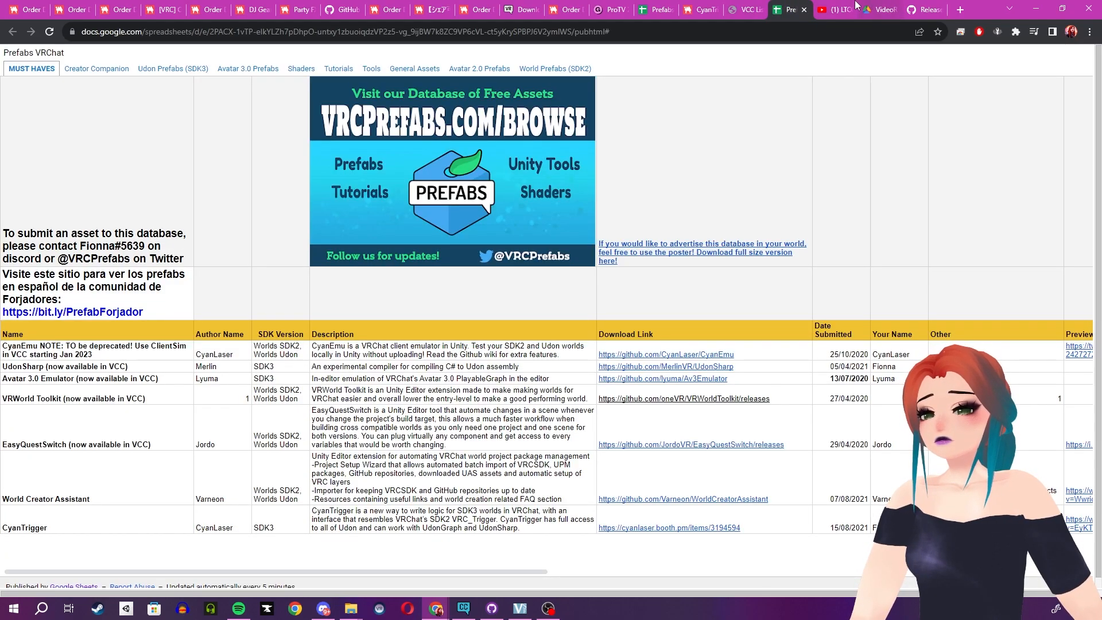
pyautogui.click(837, 8)
pyautogui.click(867, 5)
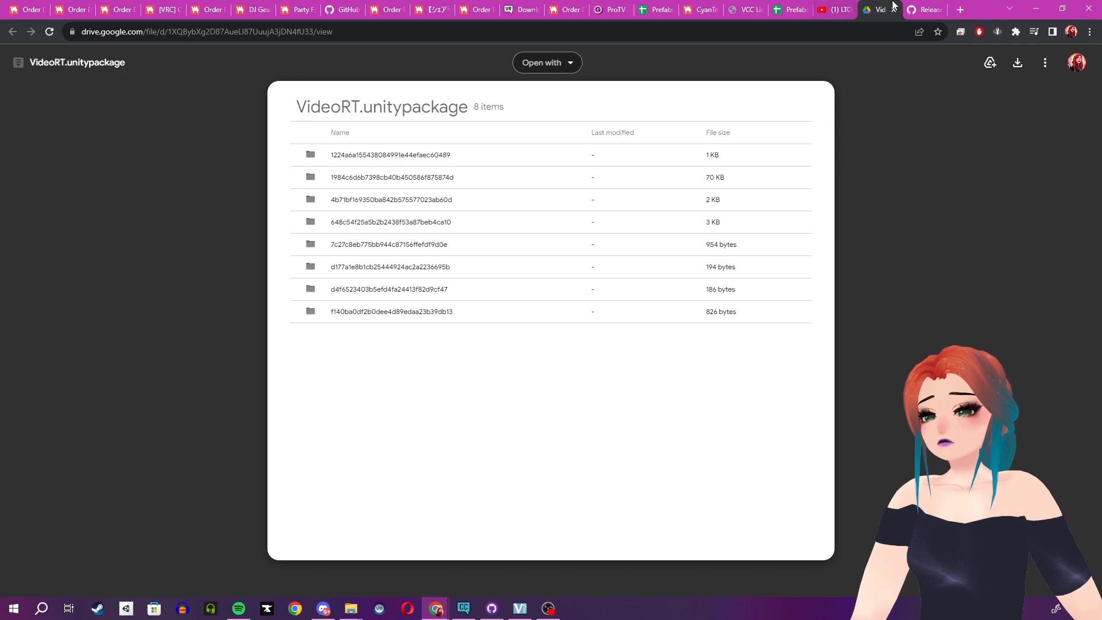
pyautogui.click(915, 7)
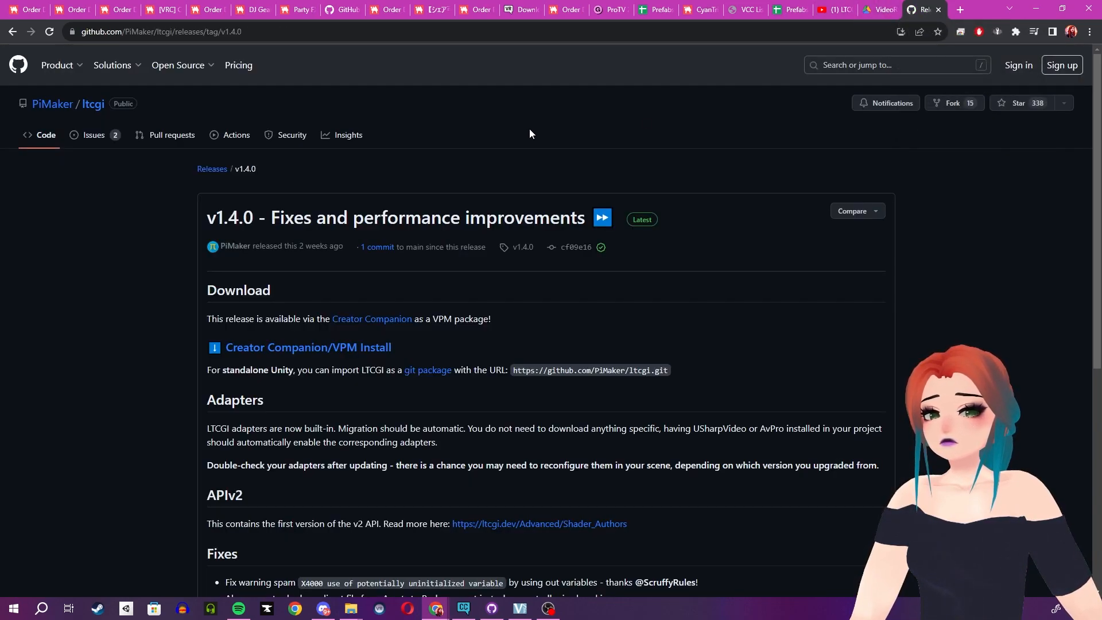
pyautogui.click(332, 352)
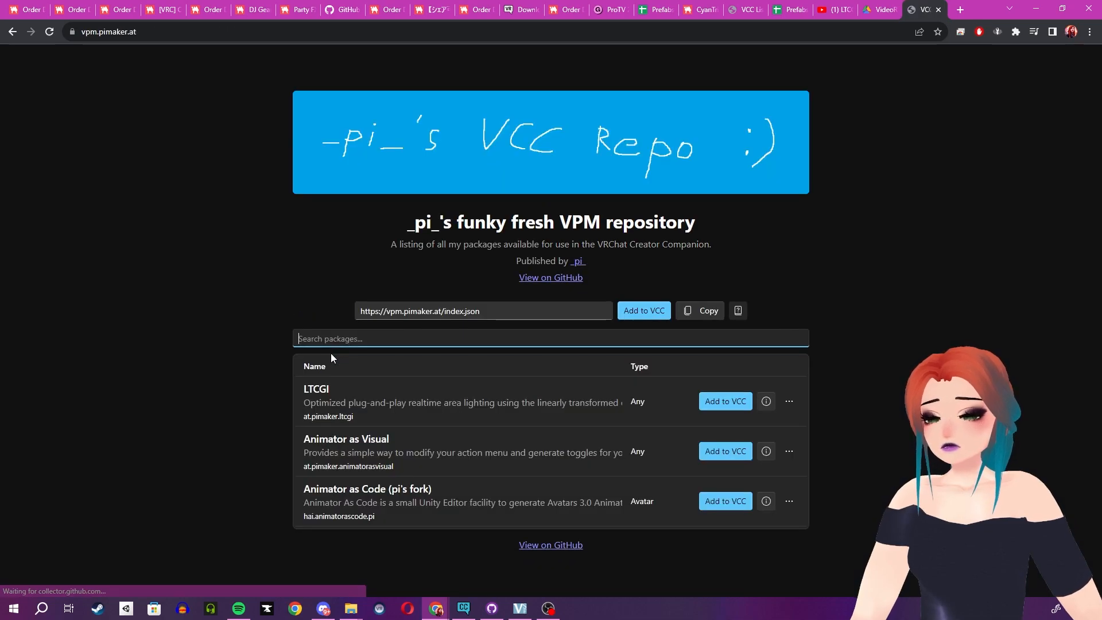
# Try to add _pi_'s funky fresh VPM repository to CreatorCompanion from its listing page, then dismiss the request.
pyautogui.click(646, 313)
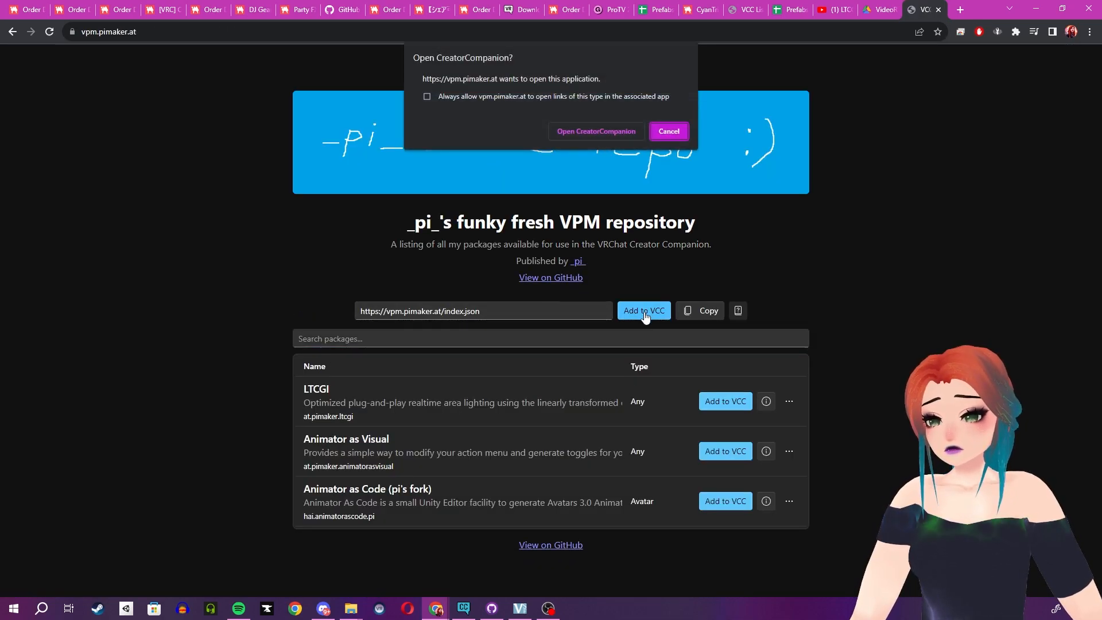
pyautogui.click(604, 131)
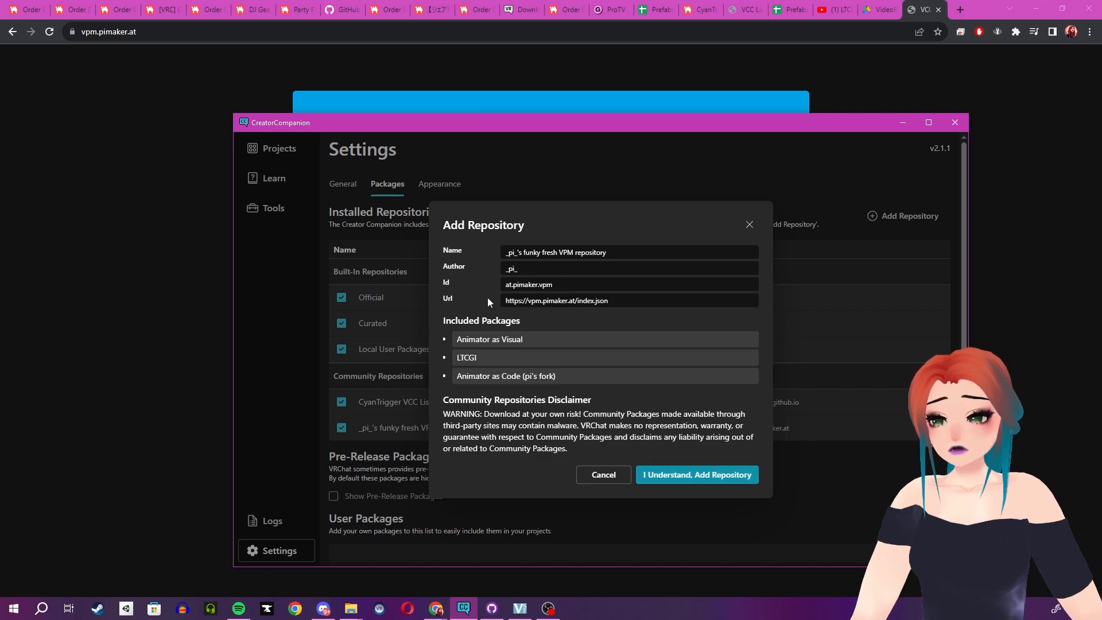
pyautogui.click(668, 476)
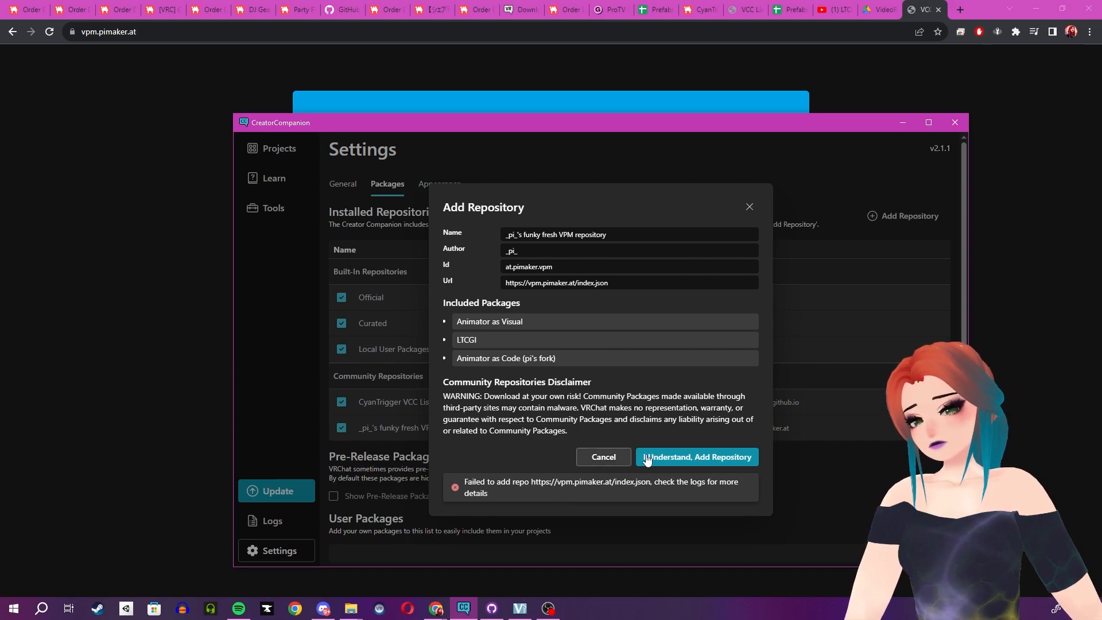
pyautogui.click(684, 457)
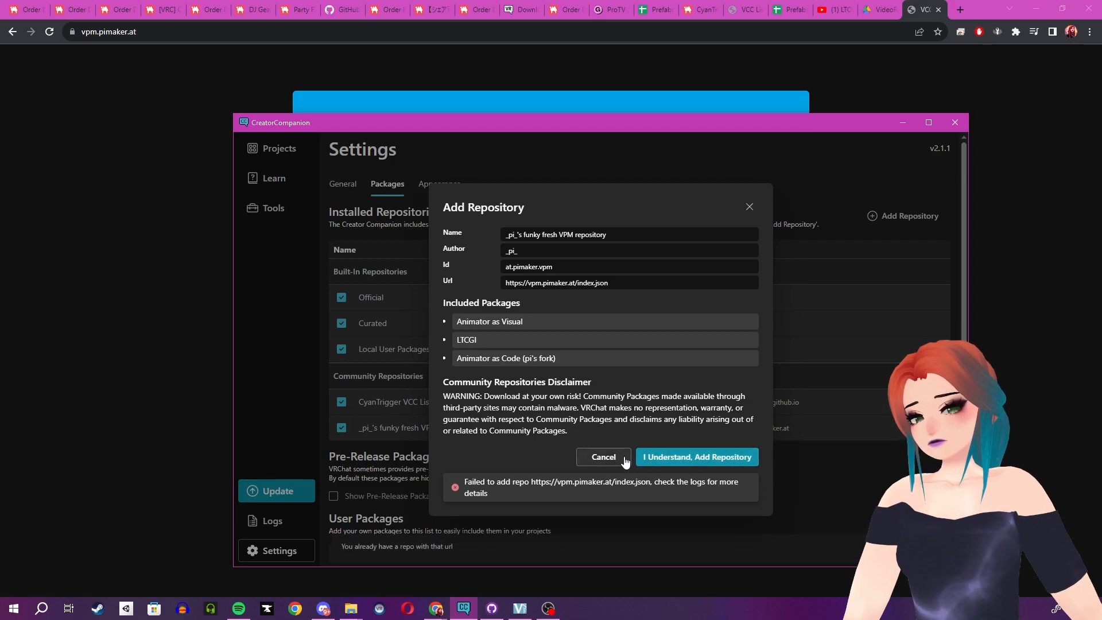
pyautogui.click(624, 459)
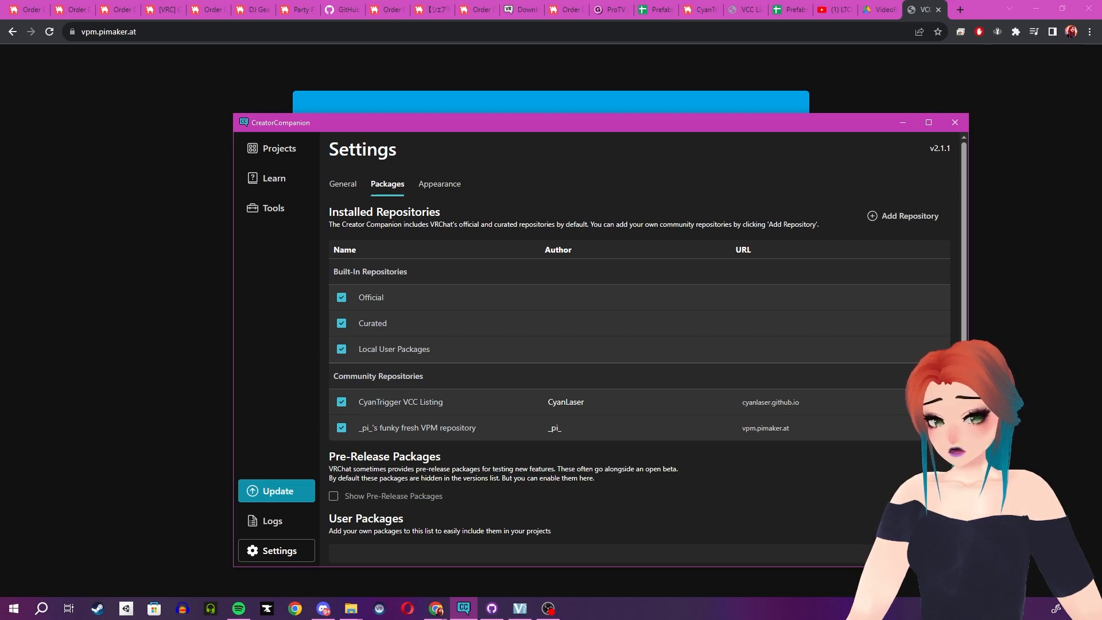
# Return to the CreatorCompanion projects, review the packages of VirtuaApartmentDemo and open the project in Unity.
pyautogui.click(341, 185)
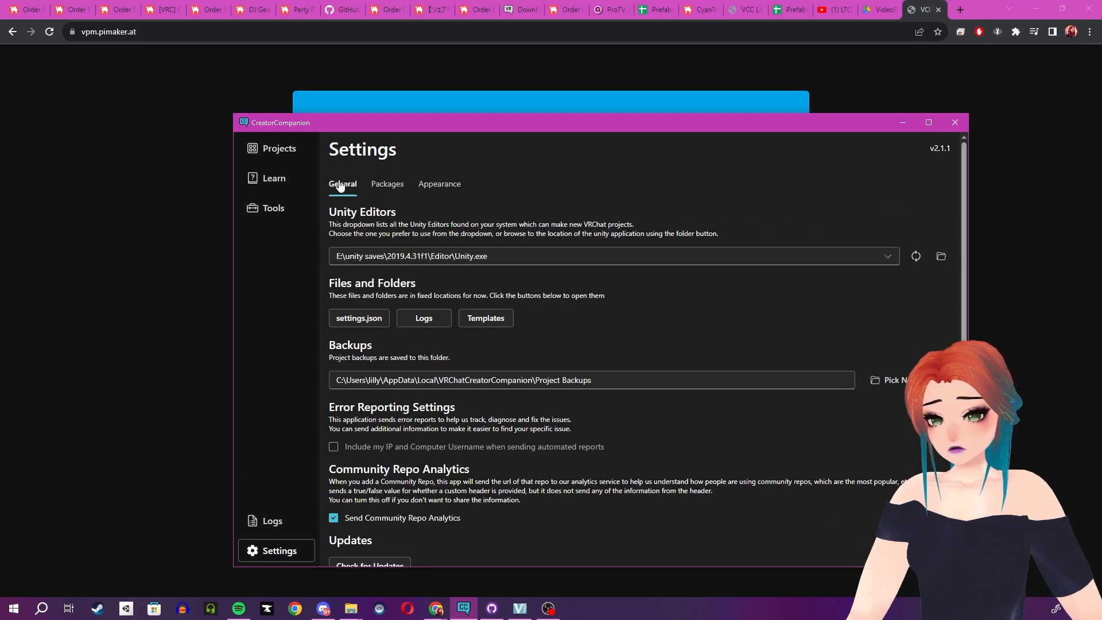
pyautogui.click(280, 150)
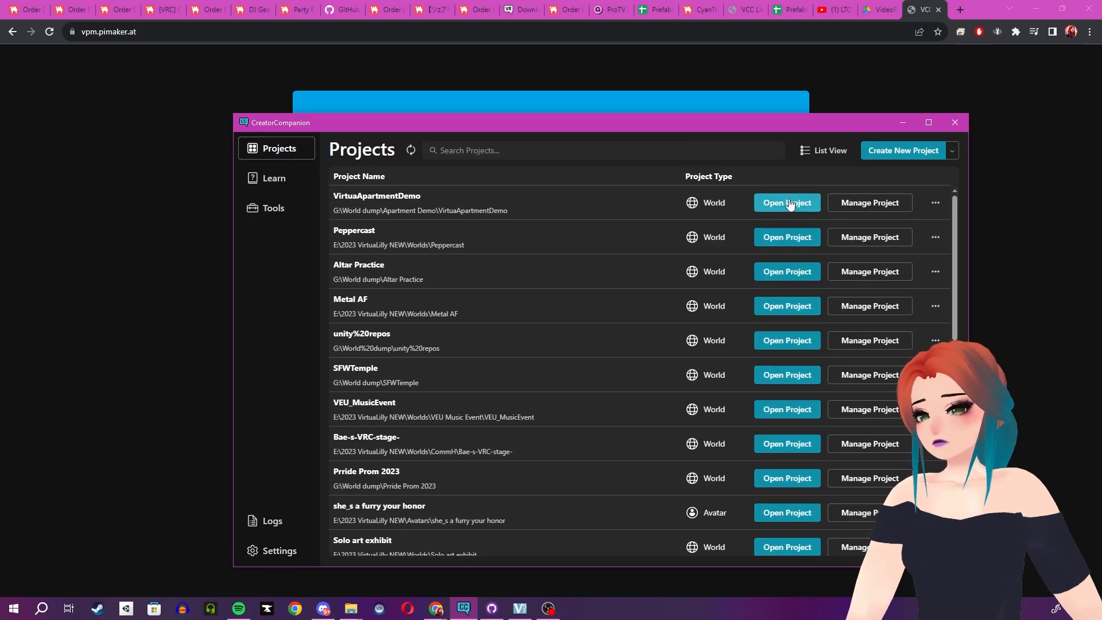
pyautogui.click(871, 207)
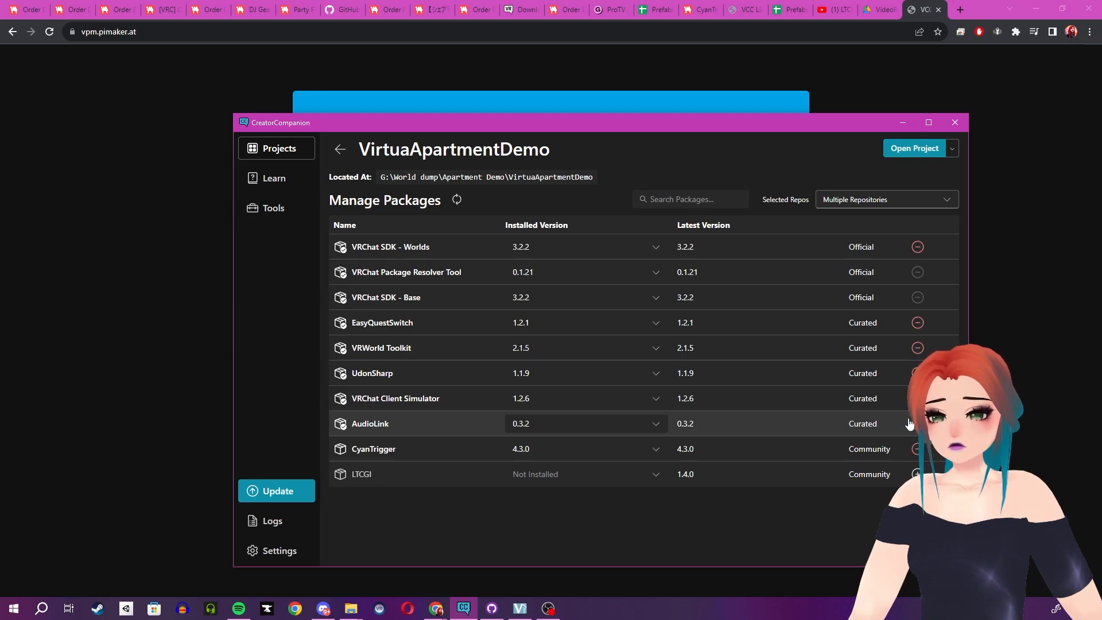
pyautogui.click(900, 147)
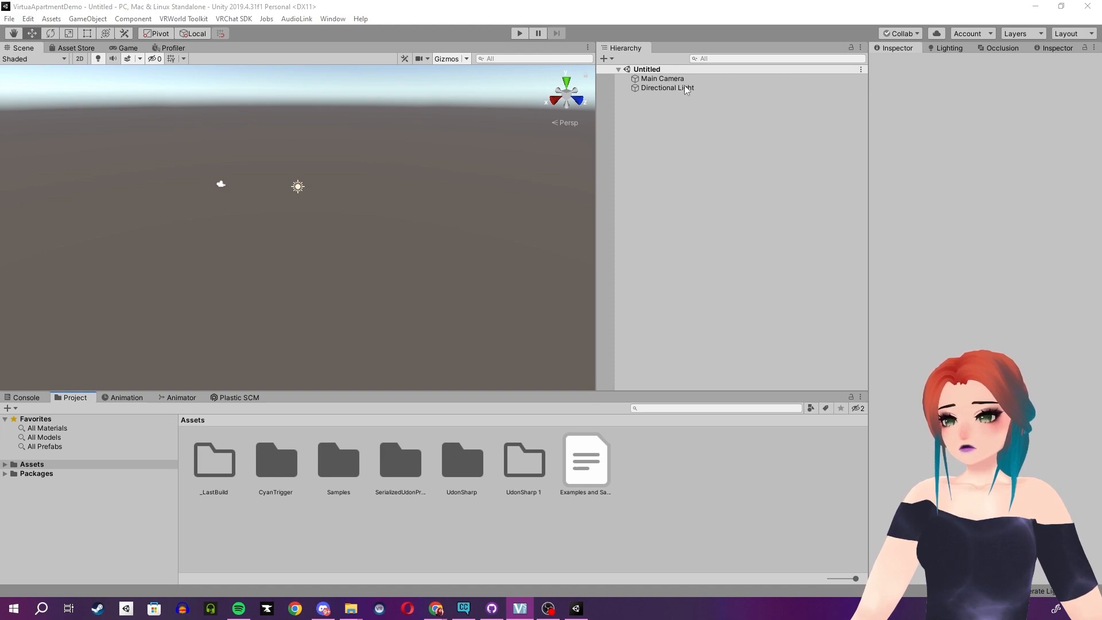
# Open the VRWorld Toolkit World Debugger, review its messages for the untitled scene, and move the window aside.
pyautogui.click(681, 13)
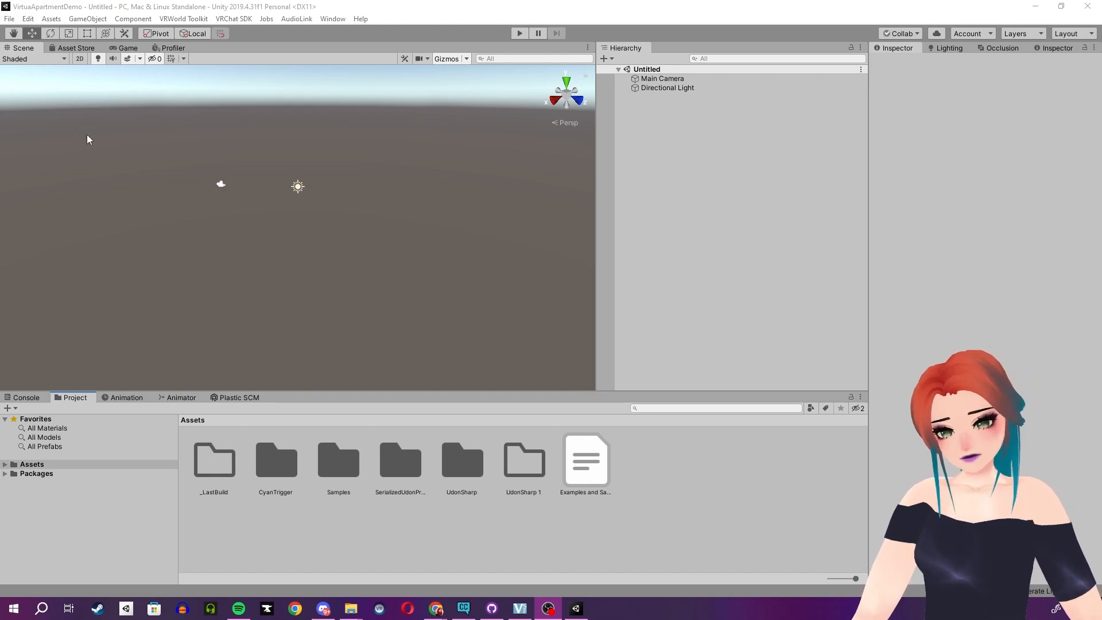
pyautogui.click(411, 6)
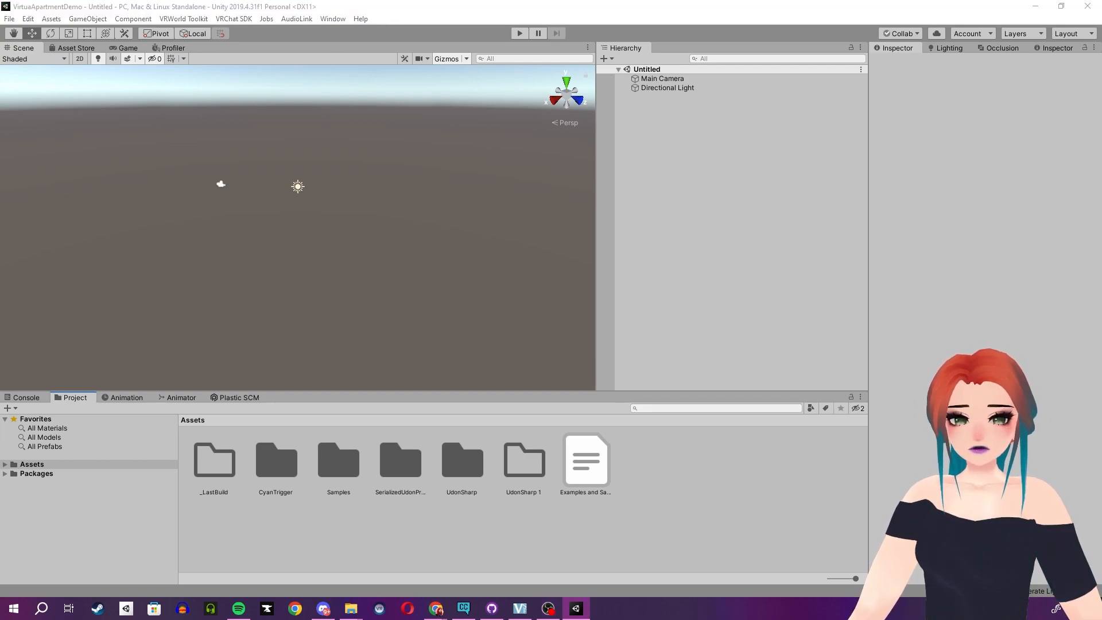
pyautogui.click(193, 18)
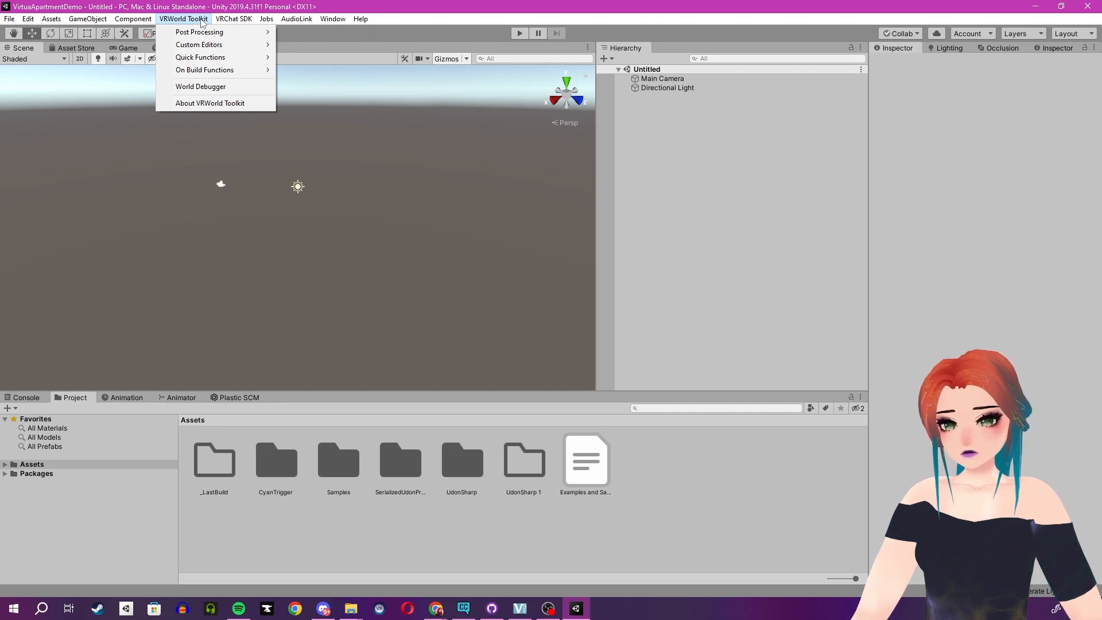
pyautogui.click(201, 87)
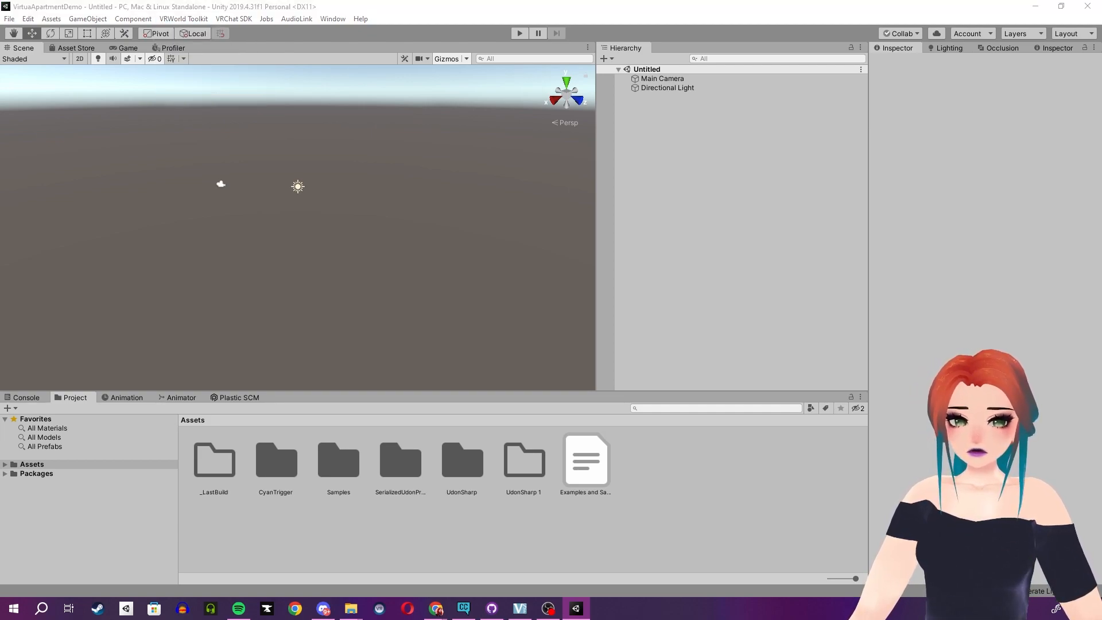
pyautogui.moveTo(358, 32); pyautogui.dragTo(415, 79)
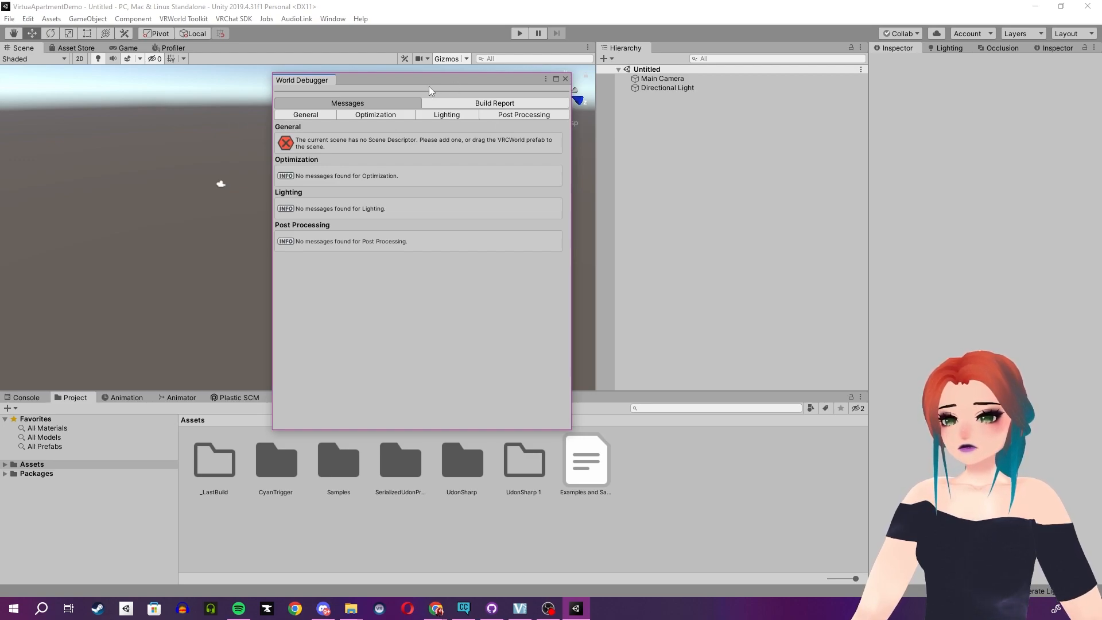
pyautogui.moveTo(425, 81); pyautogui.dragTo(377, 76)
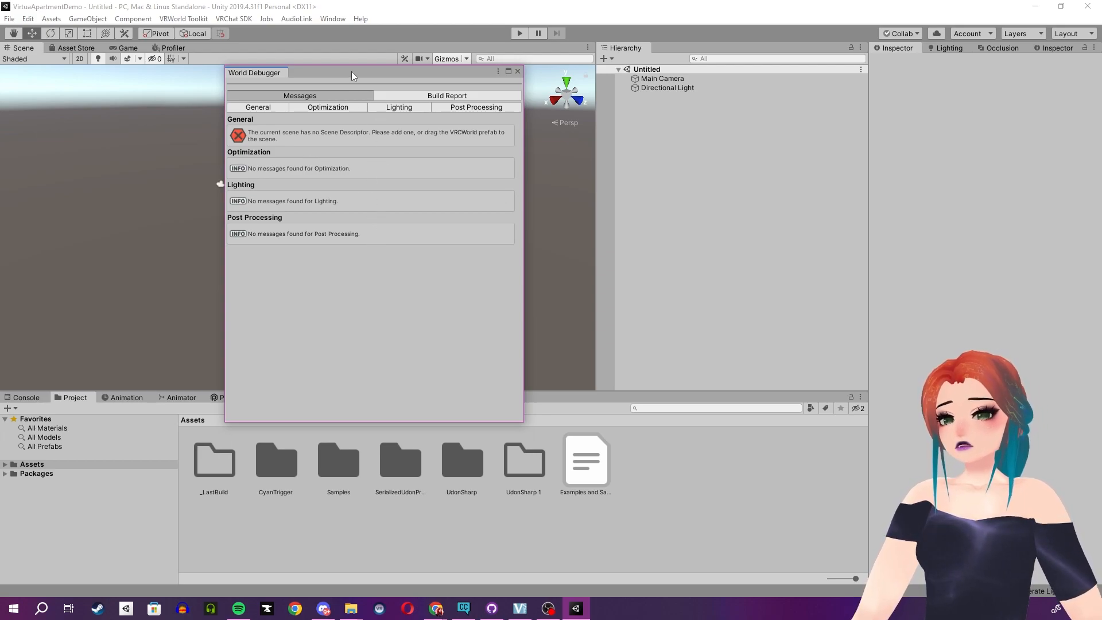
pyautogui.moveTo(351, 71); pyautogui.dragTo(0, 158)
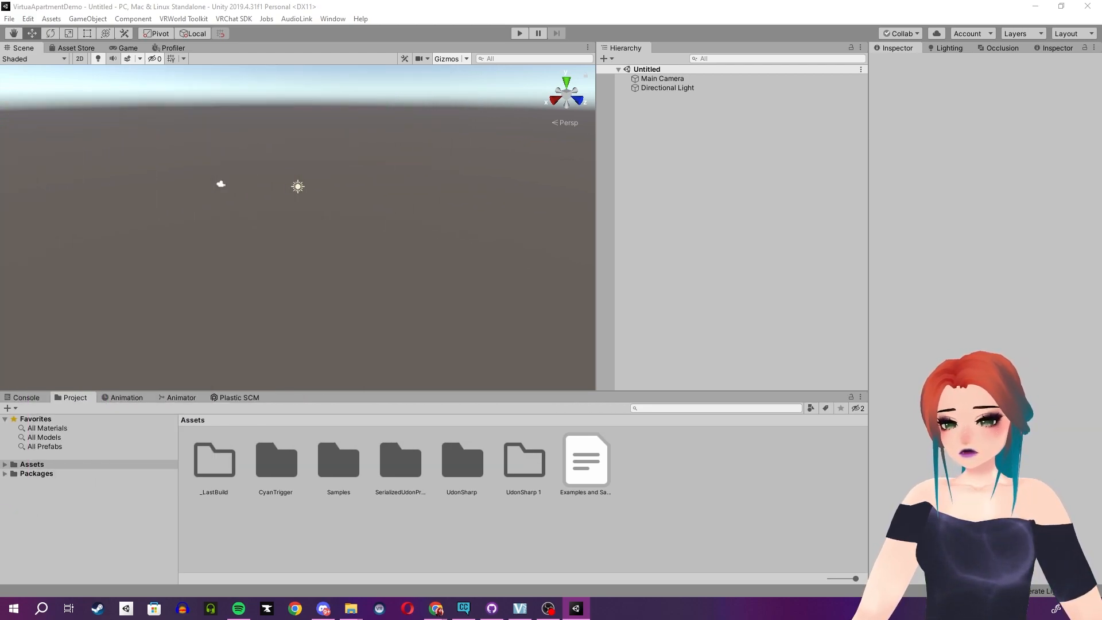
# Search the project's Packages folder for "world".
pyautogui.click(47, 475)
pyautogui.click(46, 474)
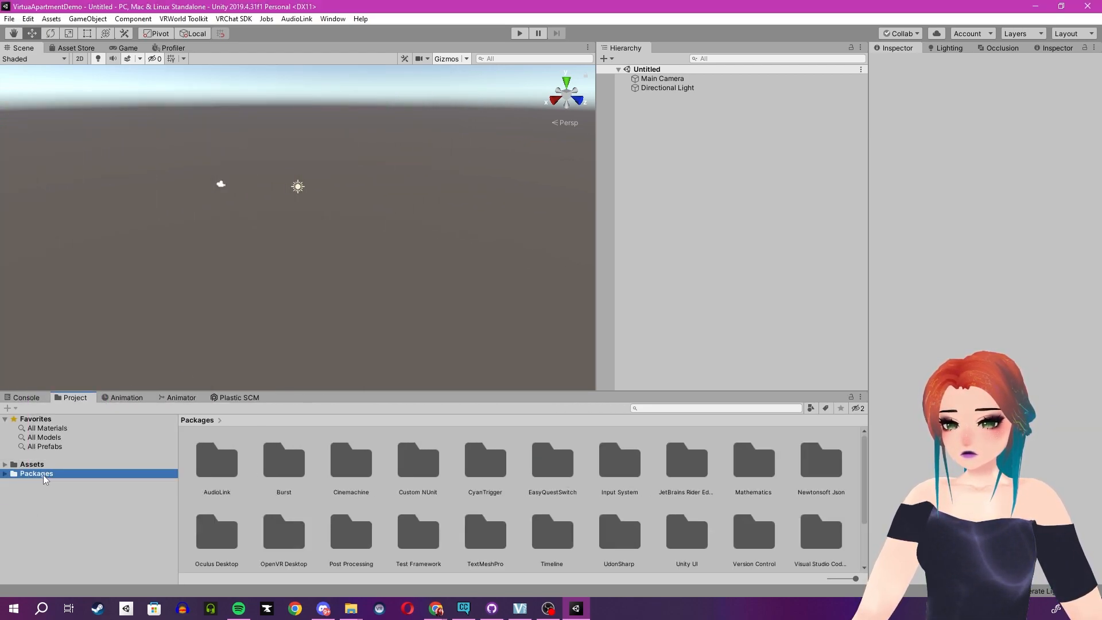
pyautogui.click(698, 408)
pyautogui.write('world')
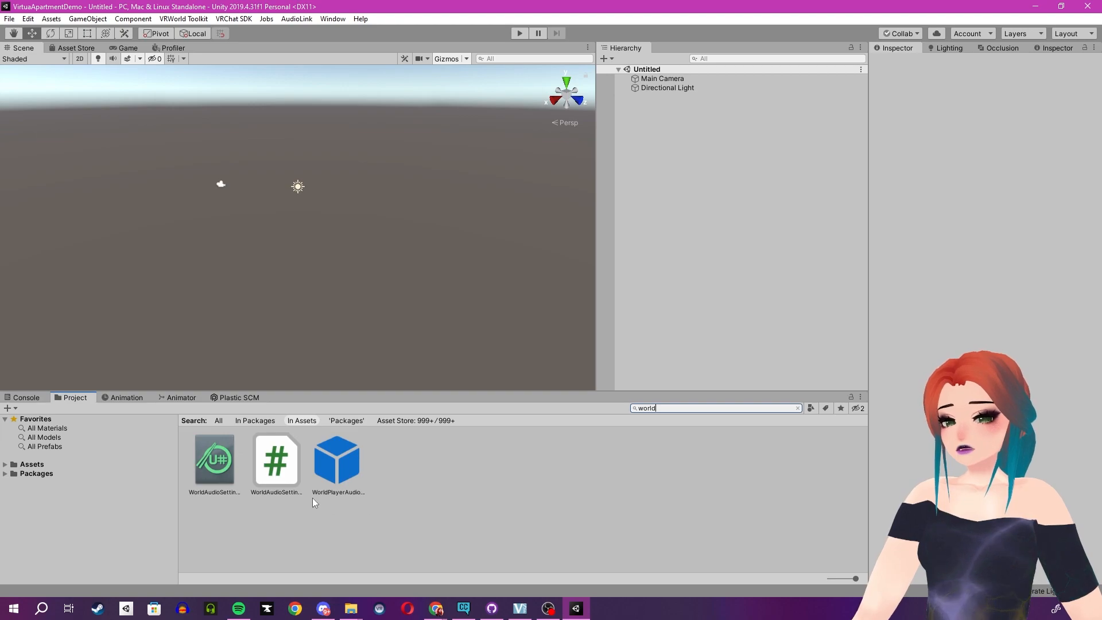
pyautogui.click(344, 421)
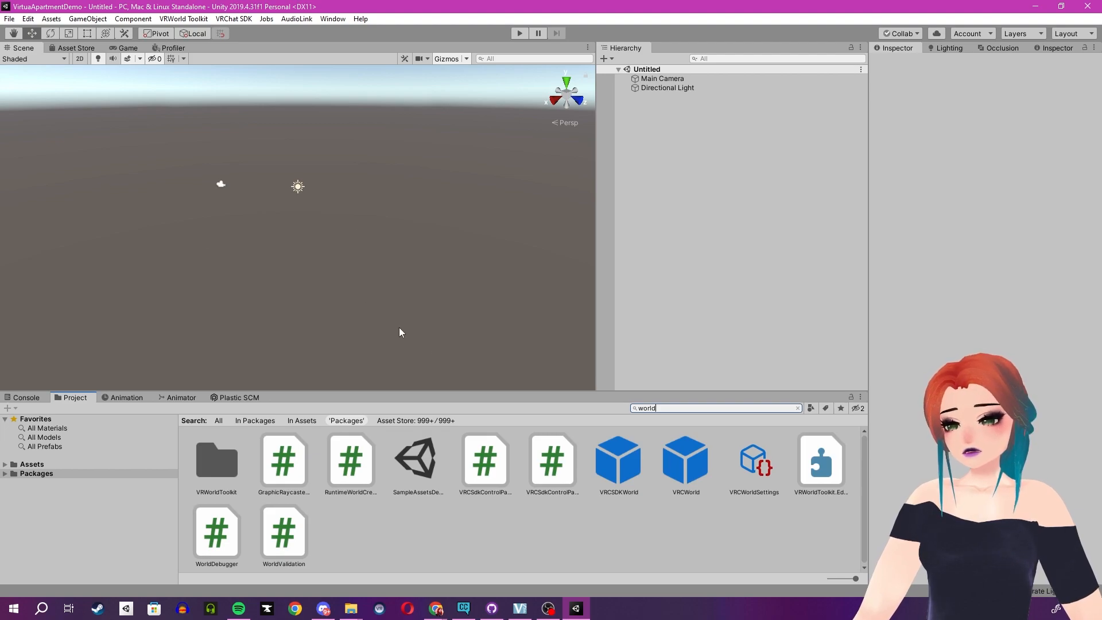
# Inspect the VRCSDKWorld and VRCWorld prefabs and add VRCWorld to the scene above Main Camera in the hierarchy.
pyautogui.click(637, 458)
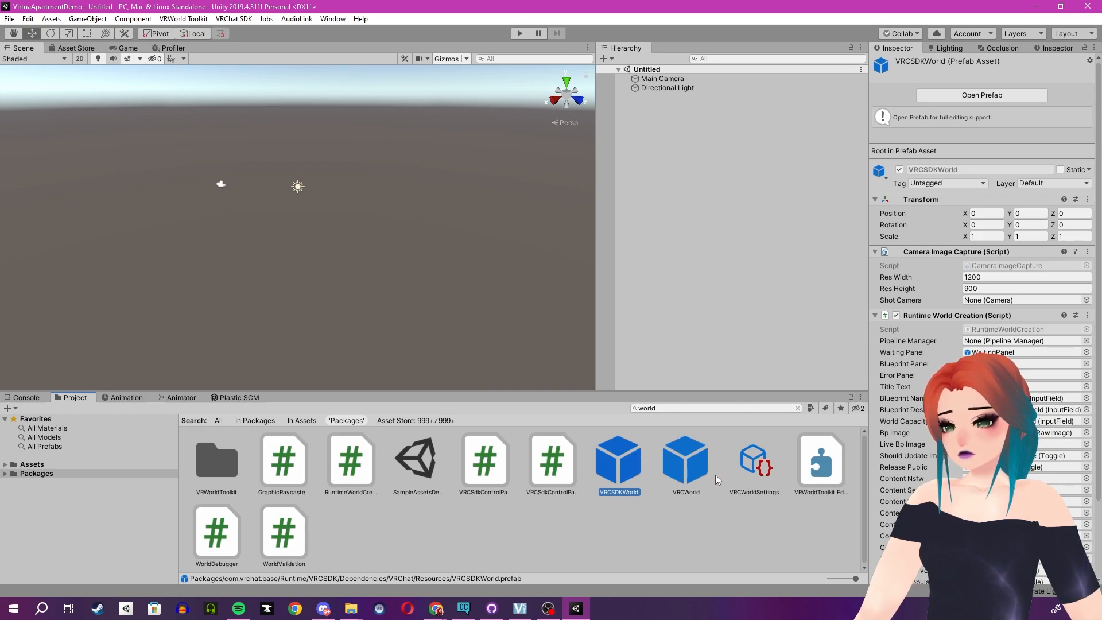
pyautogui.click(687, 465)
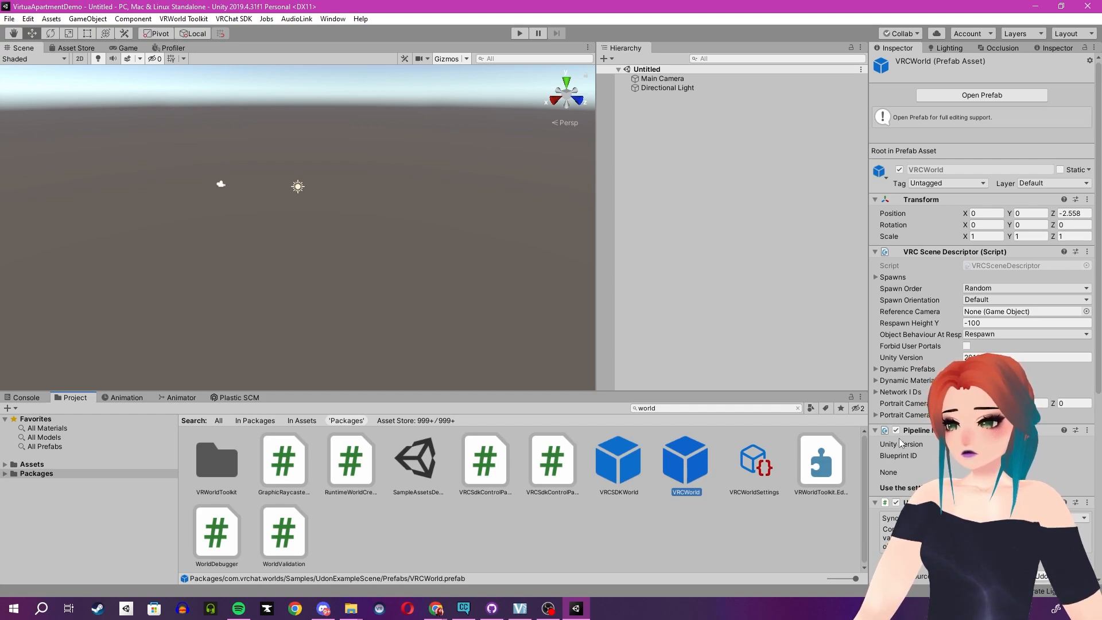
pyautogui.scroll(-3, 919, 272)
pyautogui.scroll(-3, 919, 271)
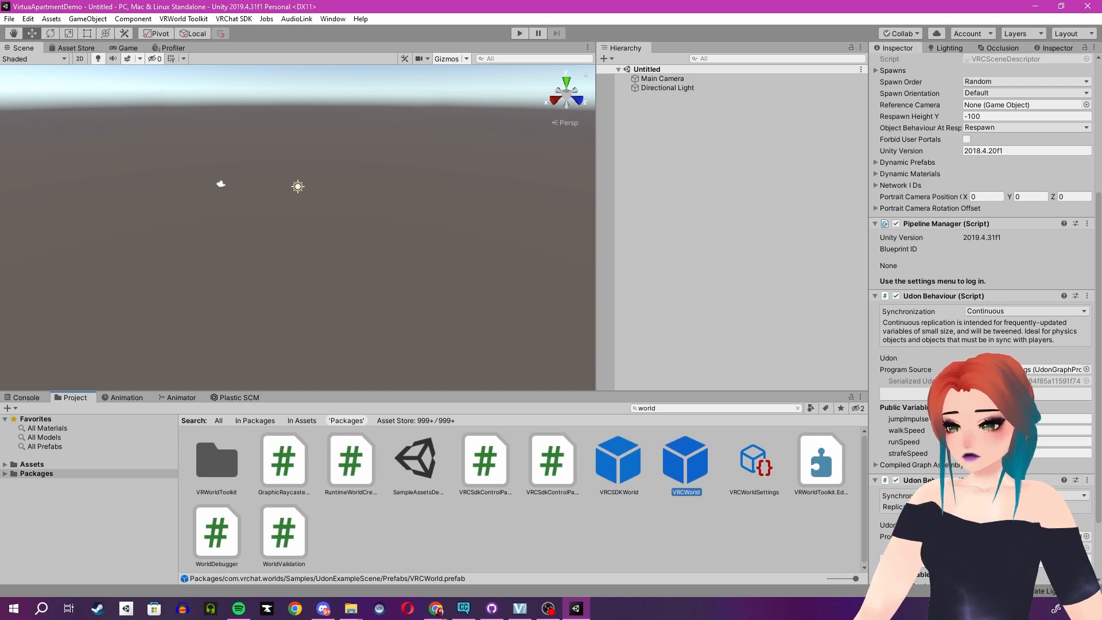
pyautogui.scroll(-2, 976, 258)
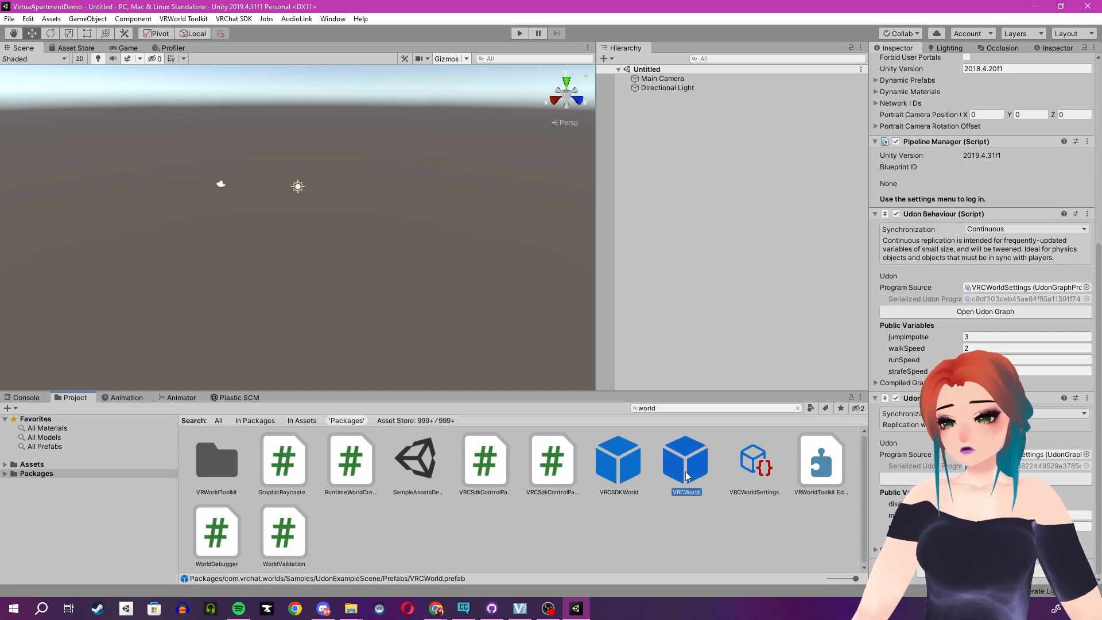
pyautogui.moveTo(689, 477); pyautogui.dragTo(685, 165)
pyautogui.moveTo(668, 118); pyautogui.dragTo(681, 81)
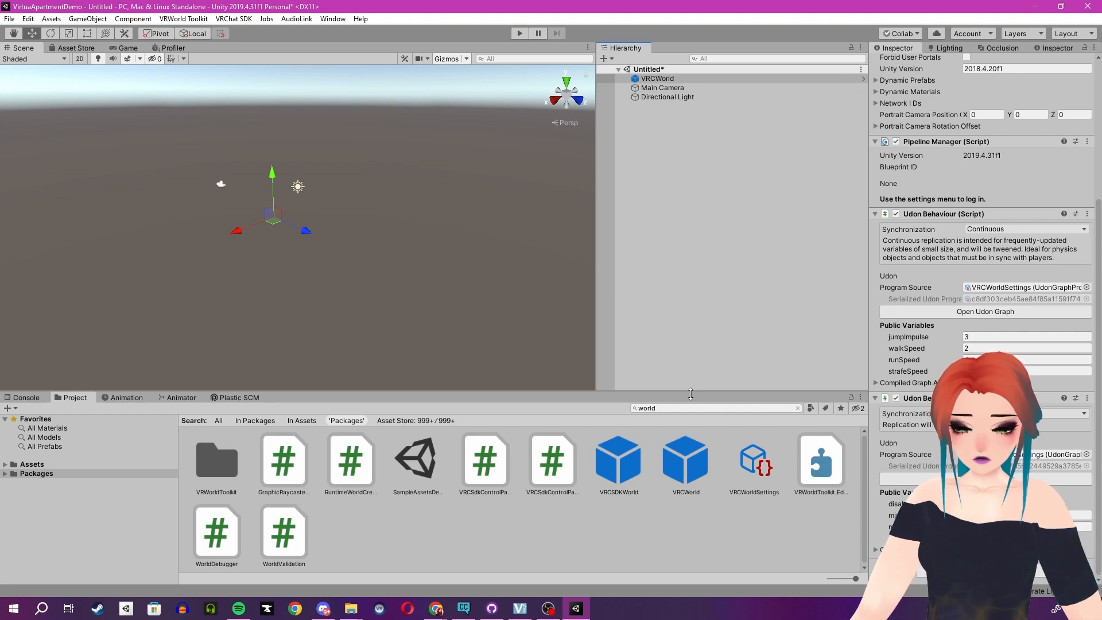
# Review the properties of the scene's Main Camera, Directional Light and VRCWorld objects.
pyautogui.click(662, 88)
pyautogui.click(663, 97)
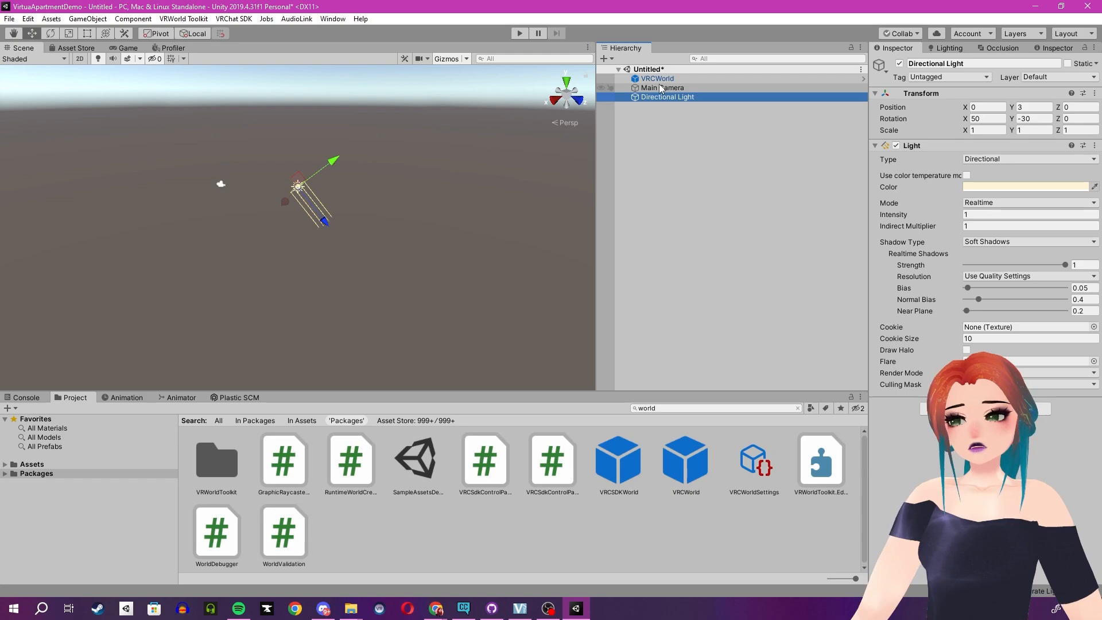
pyautogui.click(662, 88)
pyautogui.click(649, 69)
pyautogui.click(657, 79)
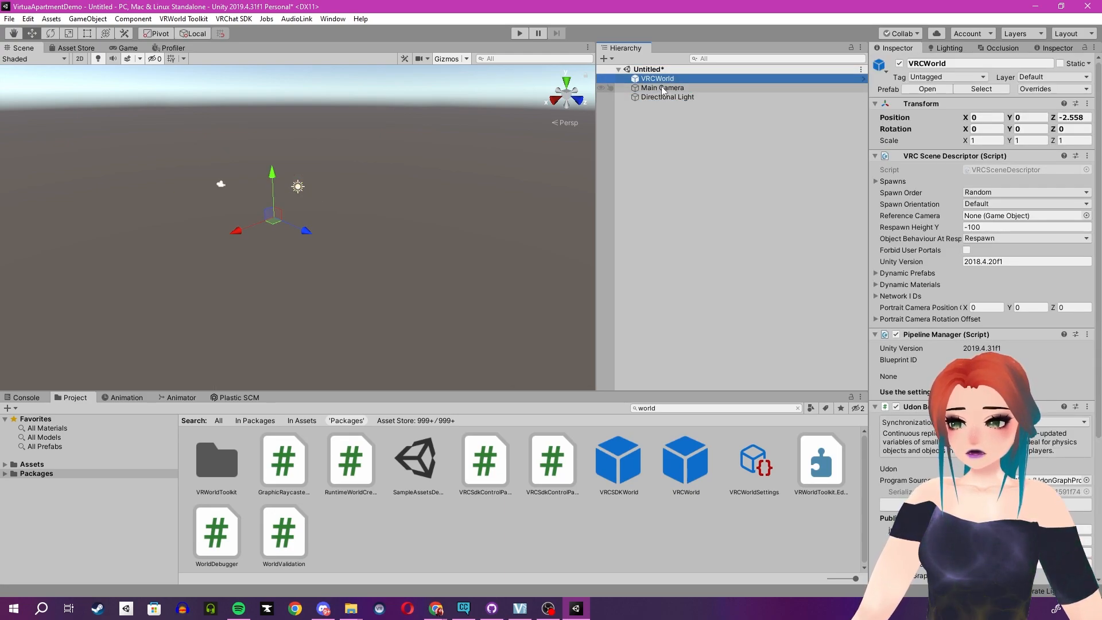
pyautogui.click(662, 88)
pyautogui.click(666, 98)
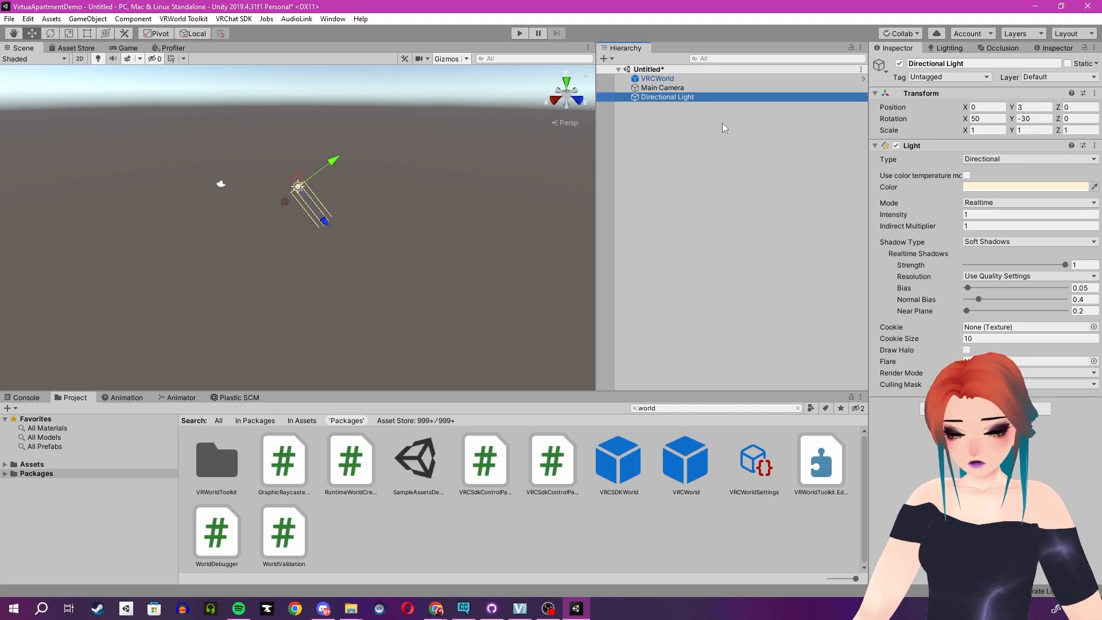
pyautogui.click(674, 78)
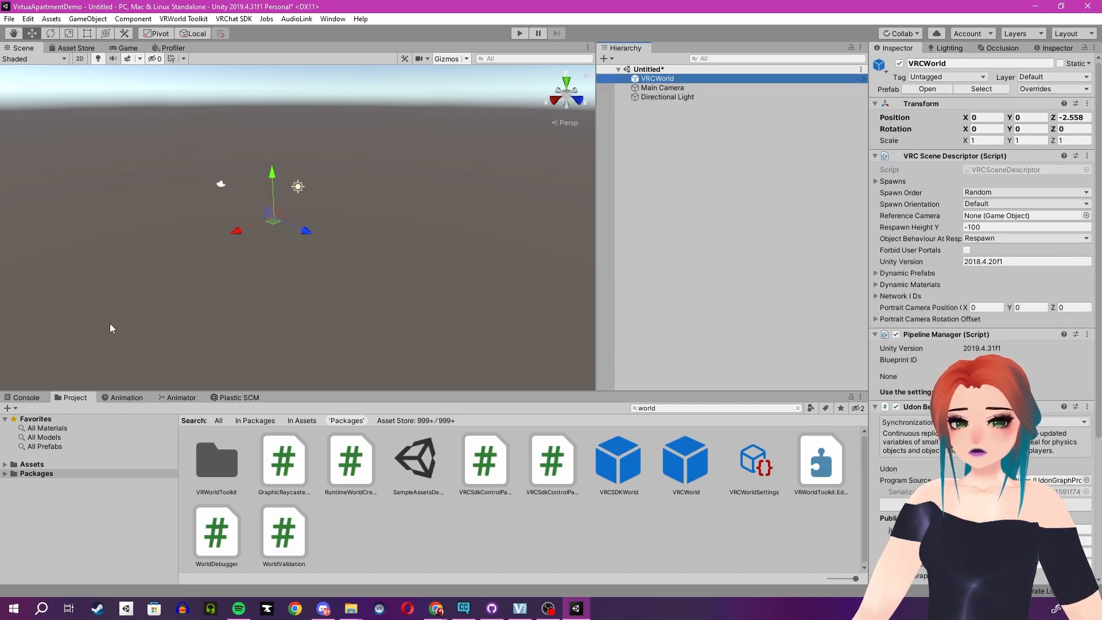
# Recheck the World Debugger messages and set up post processing for the scene with VRWorld Toolkit's example profile.
pyautogui.moveTo(0, 127); pyautogui.dragTo(536, 71)
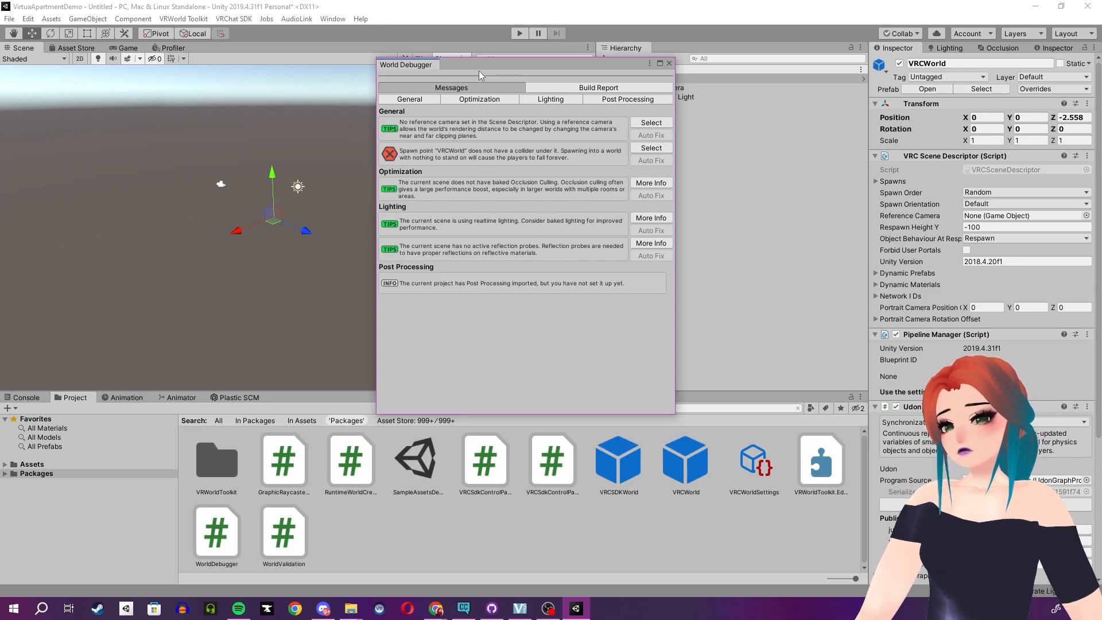
pyautogui.moveTo(479, 64); pyautogui.dragTo(0, 75)
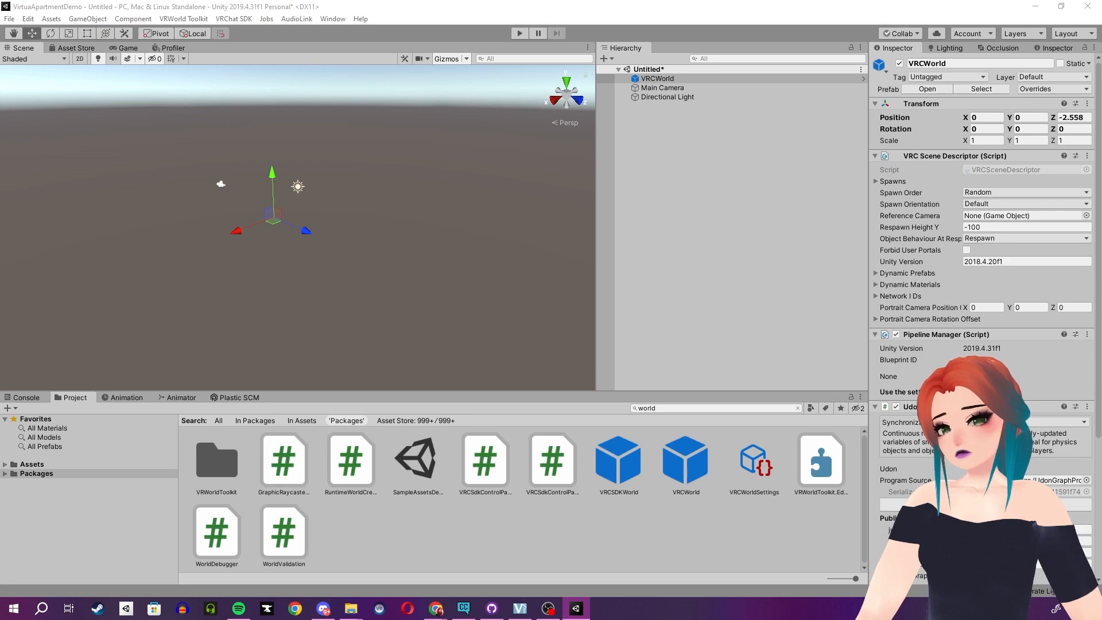
pyautogui.click(168, 19)
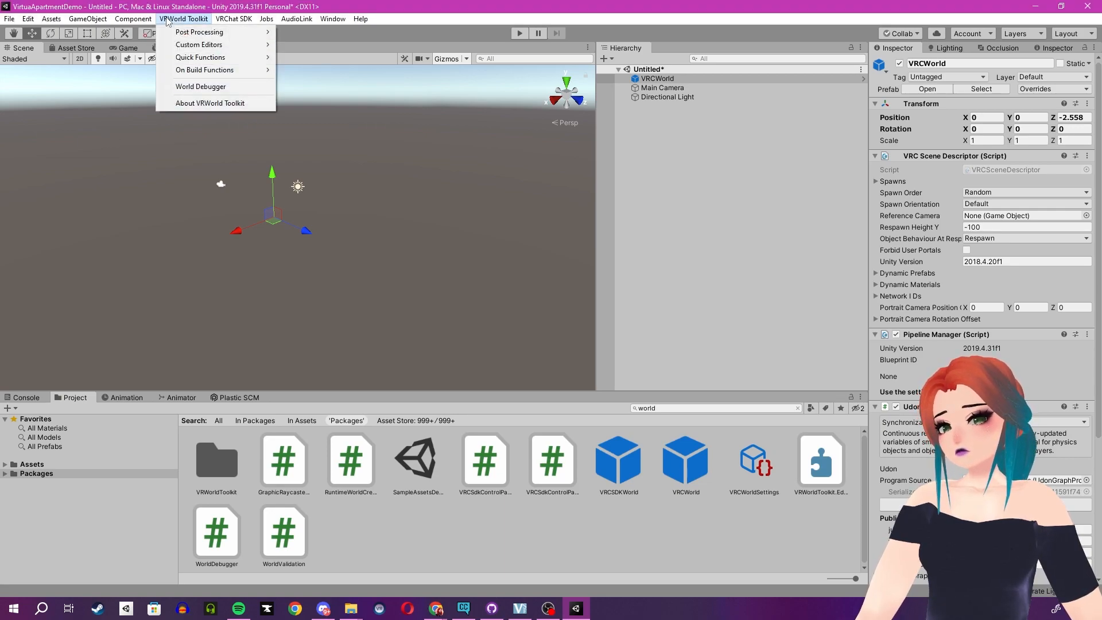
pyautogui.moveTo(192, 32)
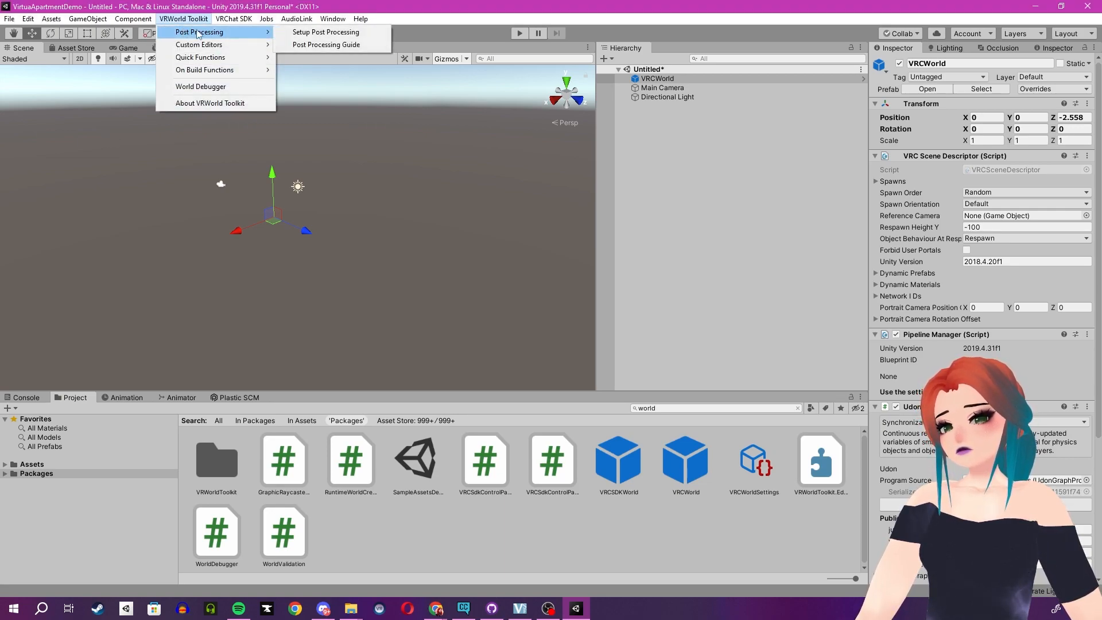
pyautogui.click(307, 33)
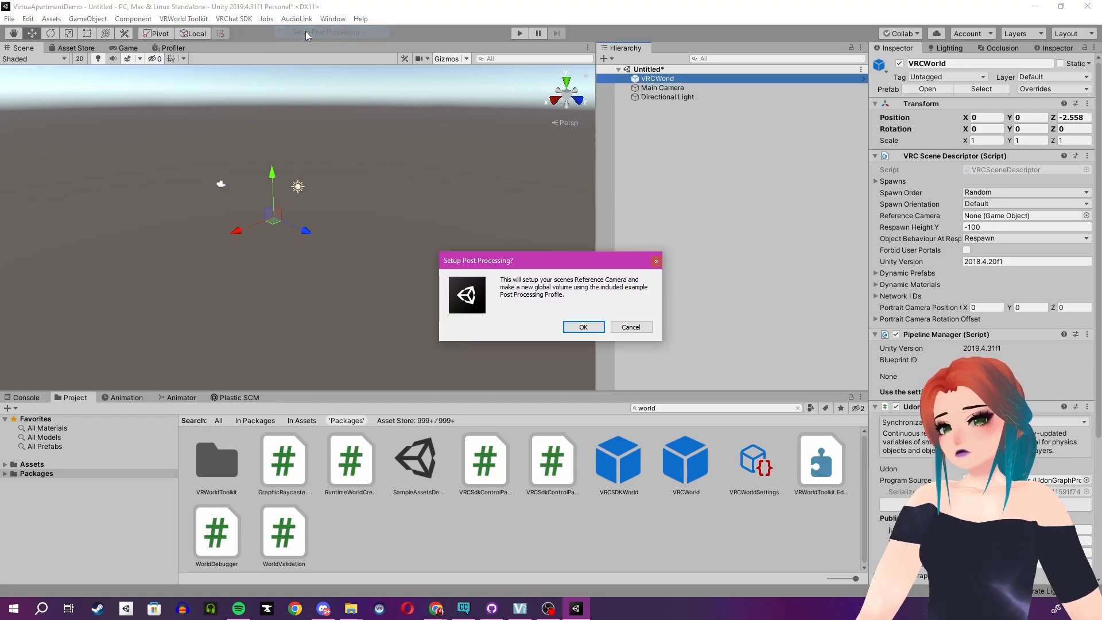
pyautogui.click(583, 328)
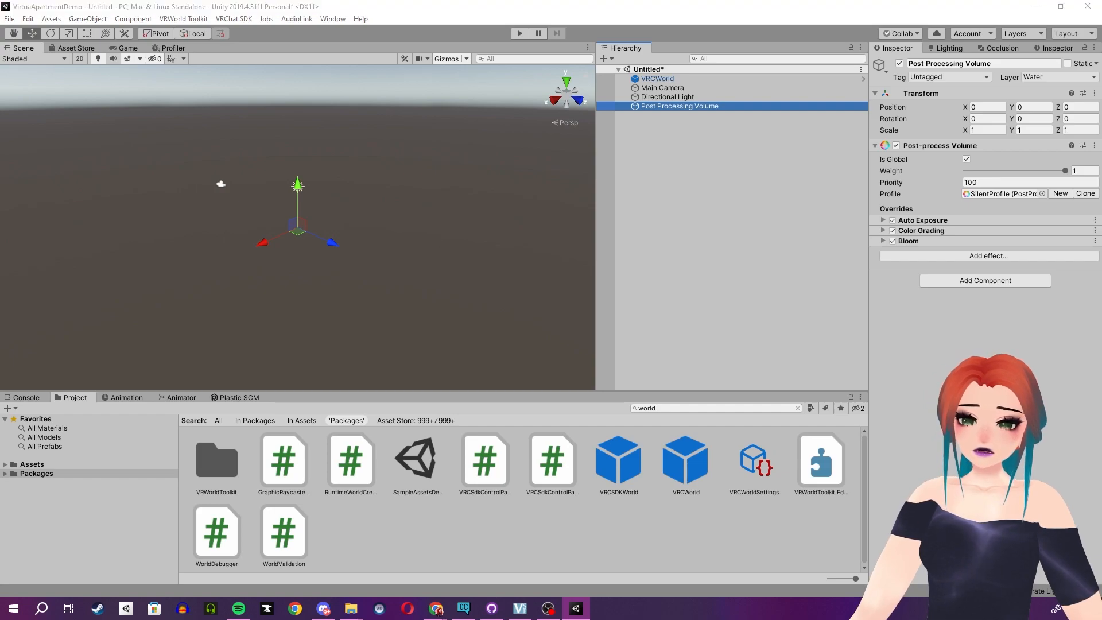
# Select the reference camera from the World Debugger's near clip tip and set its near clipping plane to 0.01.
pyautogui.moveTo(0, 170); pyautogui.dragTo(487, 123)
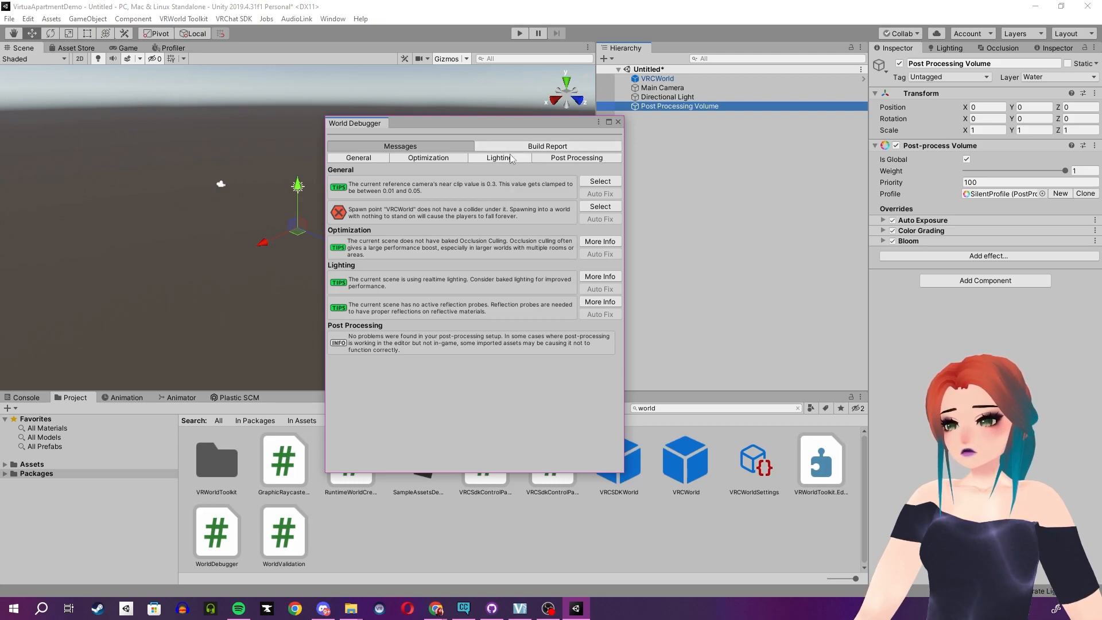
pyautogui.click(599, 185)
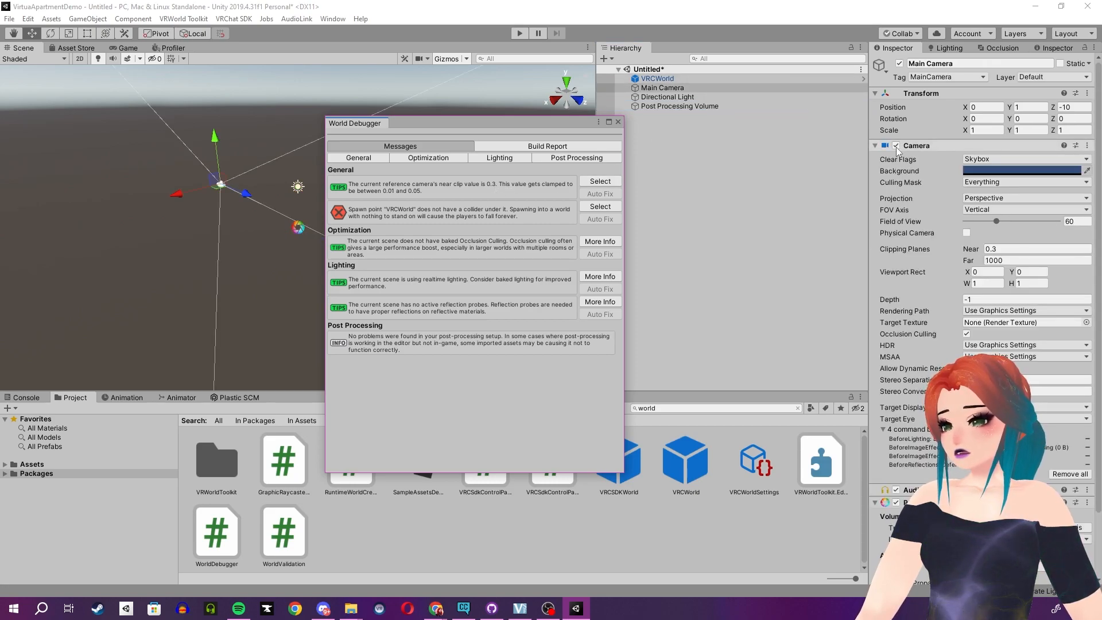
pyautogui.click(997, 250)
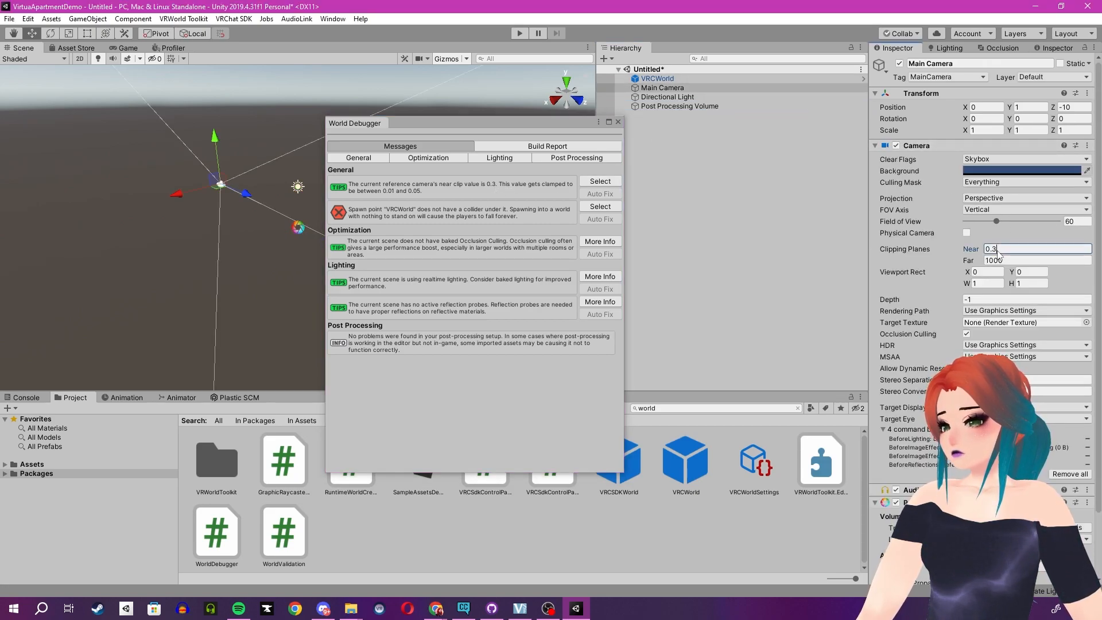
pyautogui.write('0.01')
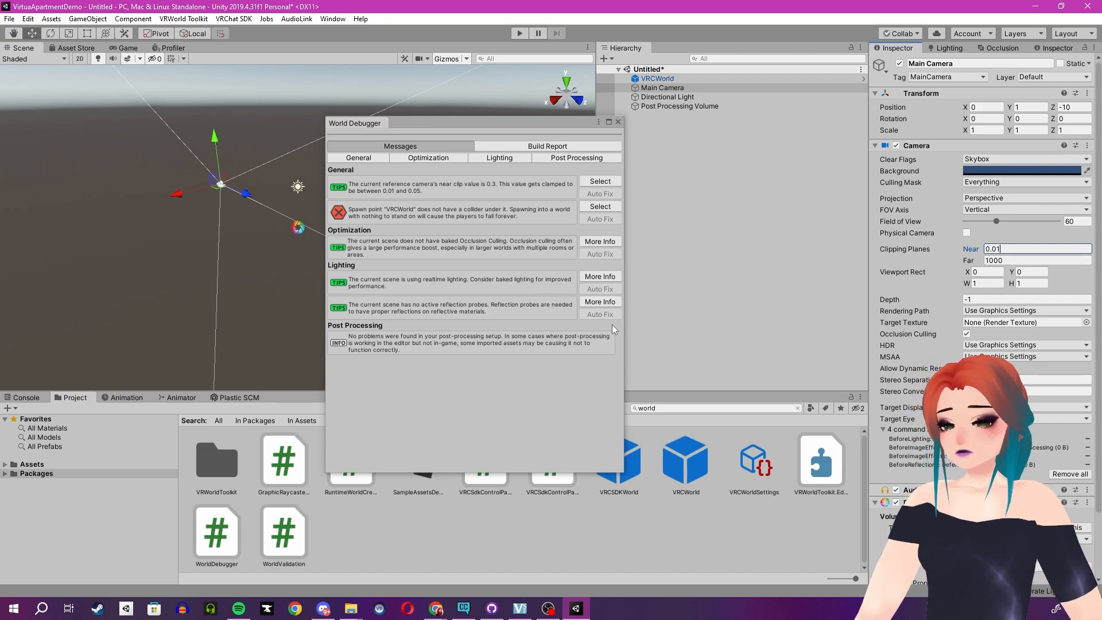
pyautogui.click(499, 122)
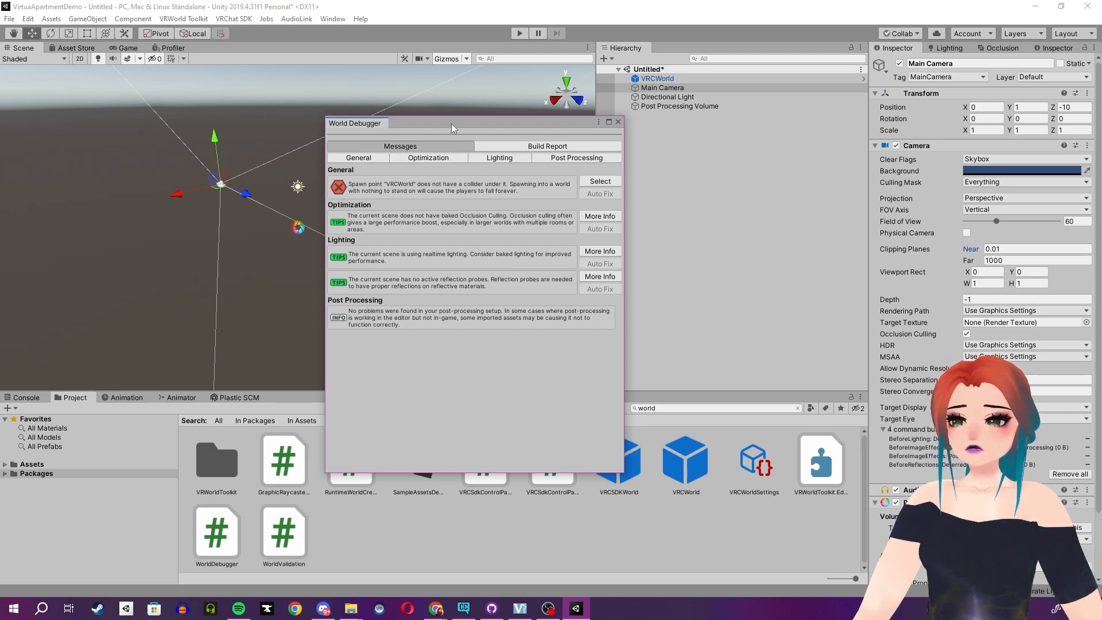
pyautogui.moveTo(451, 123); pyautogui.dragTo(0, 172)
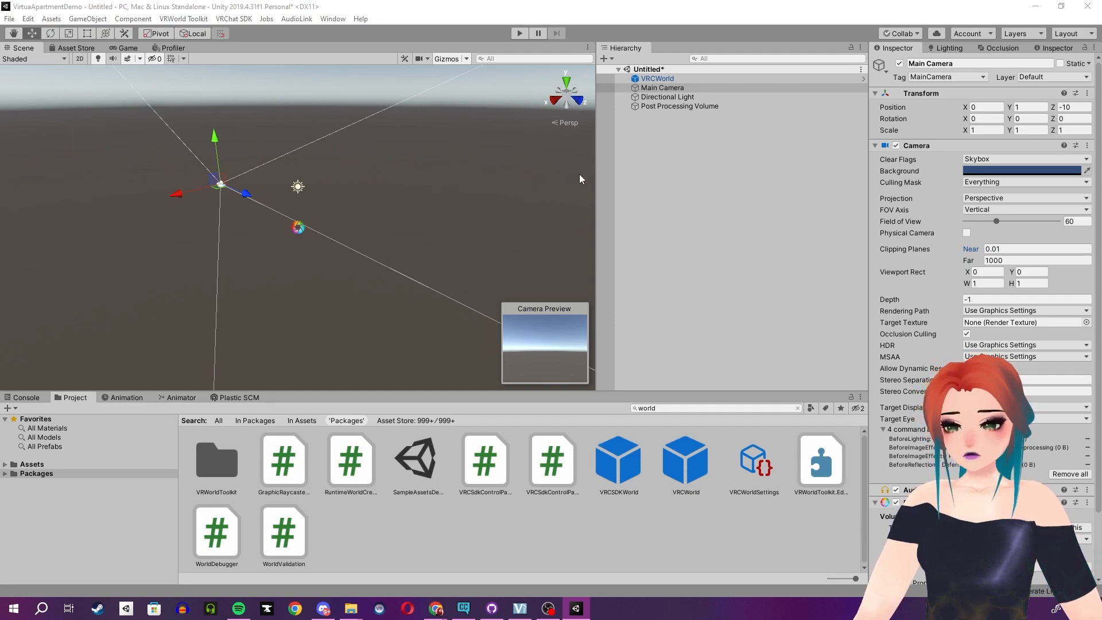
# Clear the "world" search and show the contents of the project's Assets folder.
pyautogui.click(51, 464)
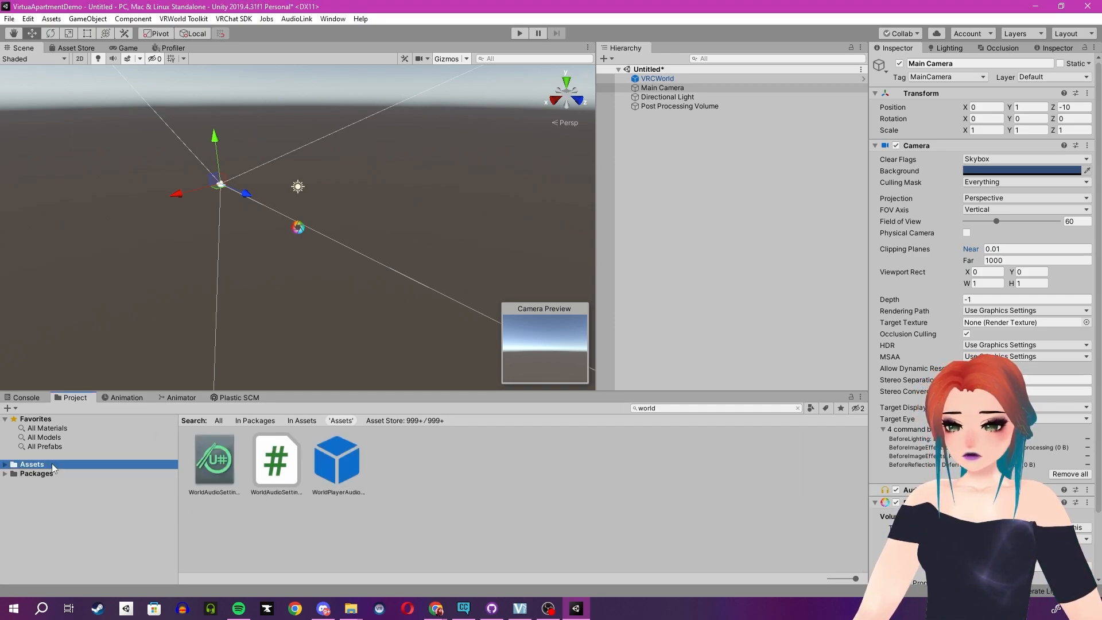
pyautogui.click(218, 421)
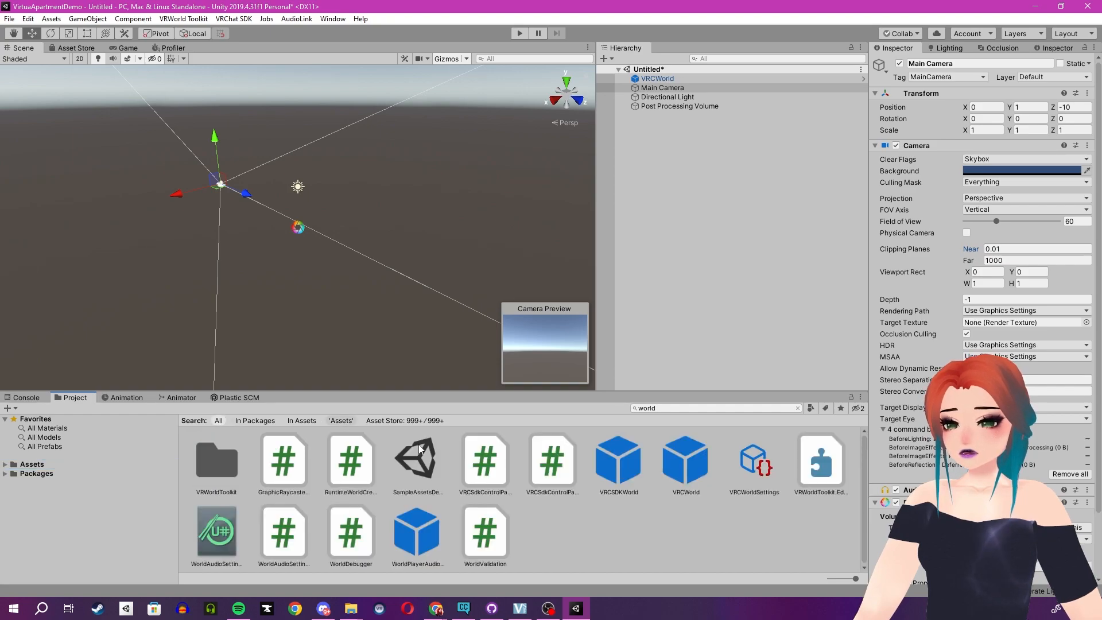
pyautogui.click(799, 408)
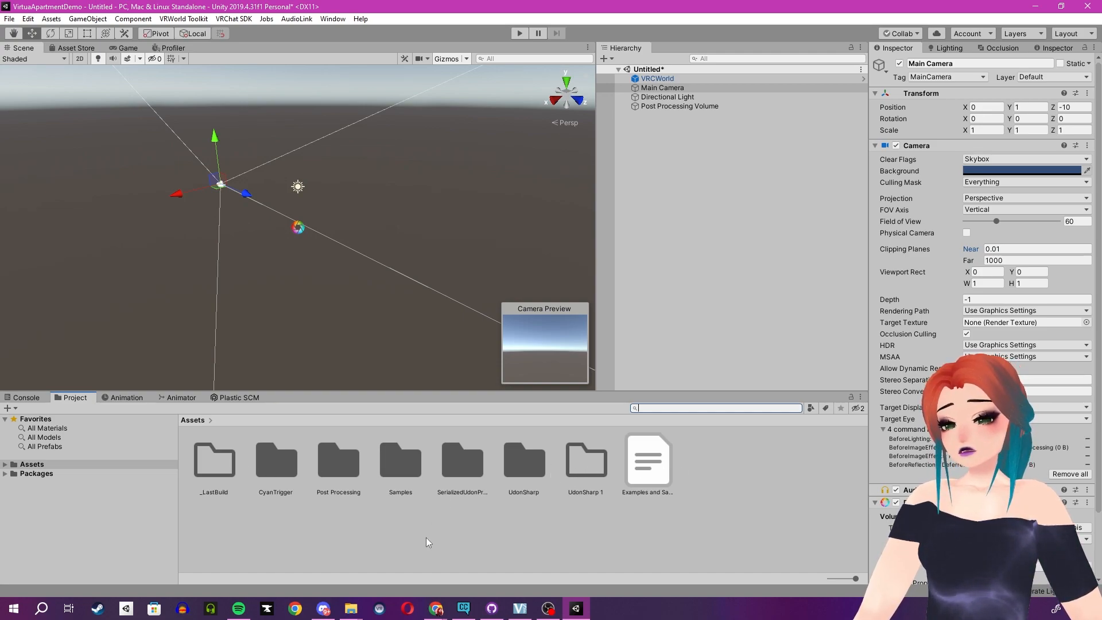
pyautogui.moveTo(438, 611)
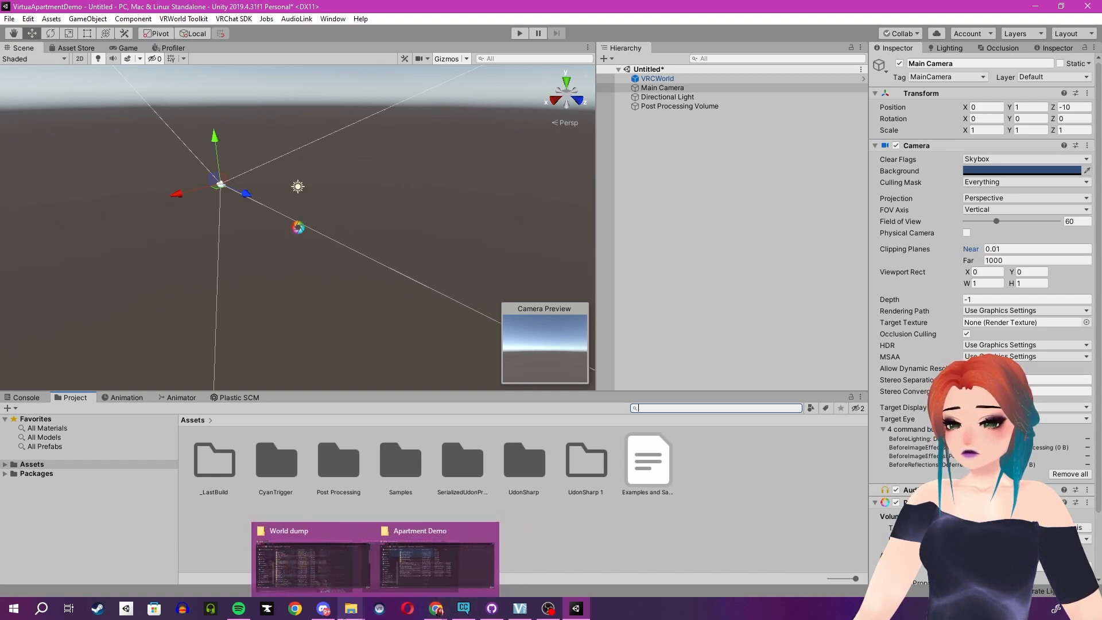
# Import the full contents of Apartment_SDK3.unitypackage from the Apartment Demo folder's Apartment_SDK3(v2.0.0) subfolder into the project.
pyautogui.moveTo(368, 599)
pyautogui.click(380, 585)
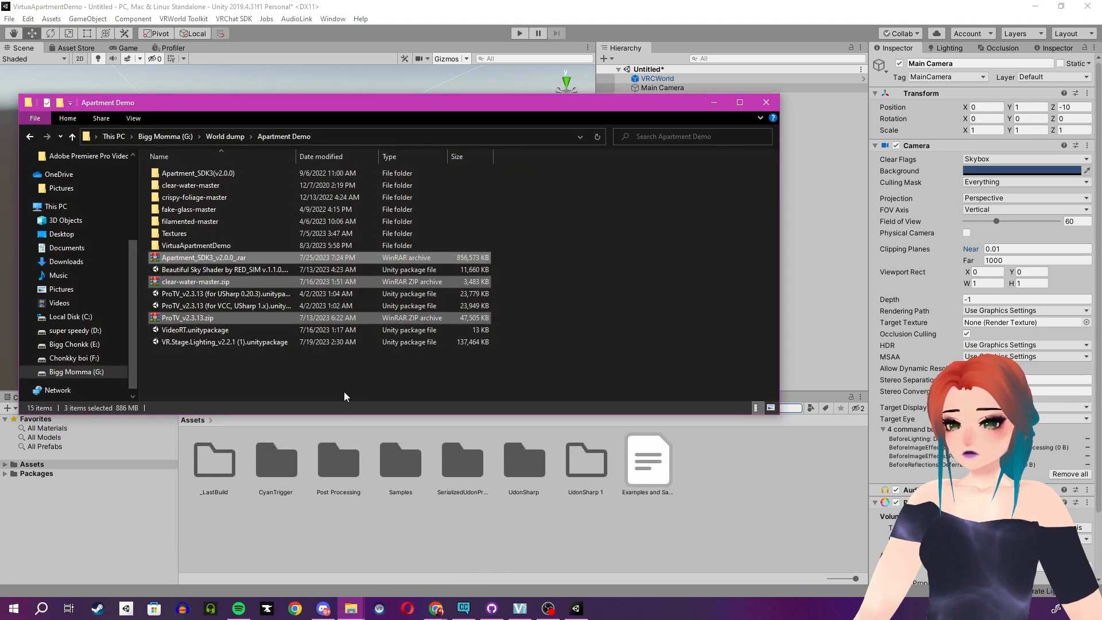
pyautogui.click(227, 177)
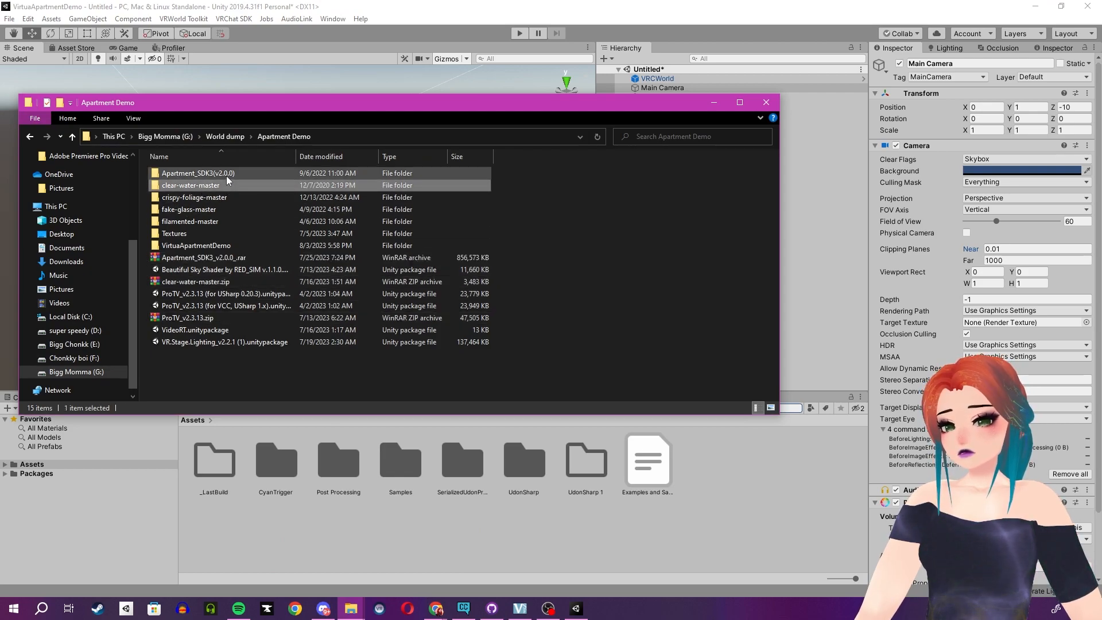
pyautogui.doubleClick(225, 175)
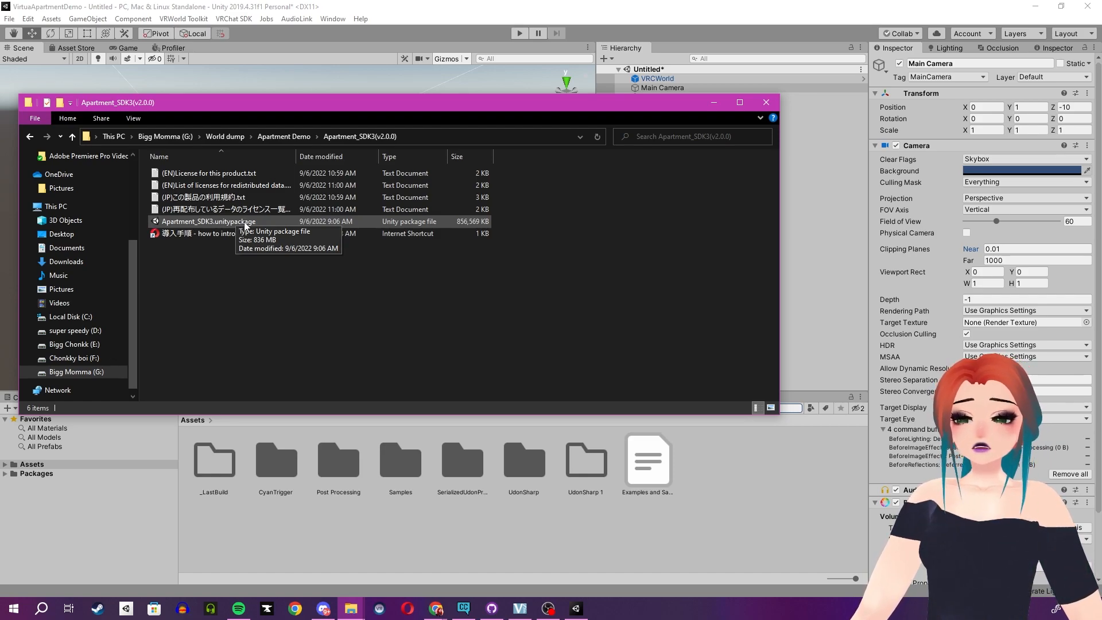
pyautogui.click(245, 225)
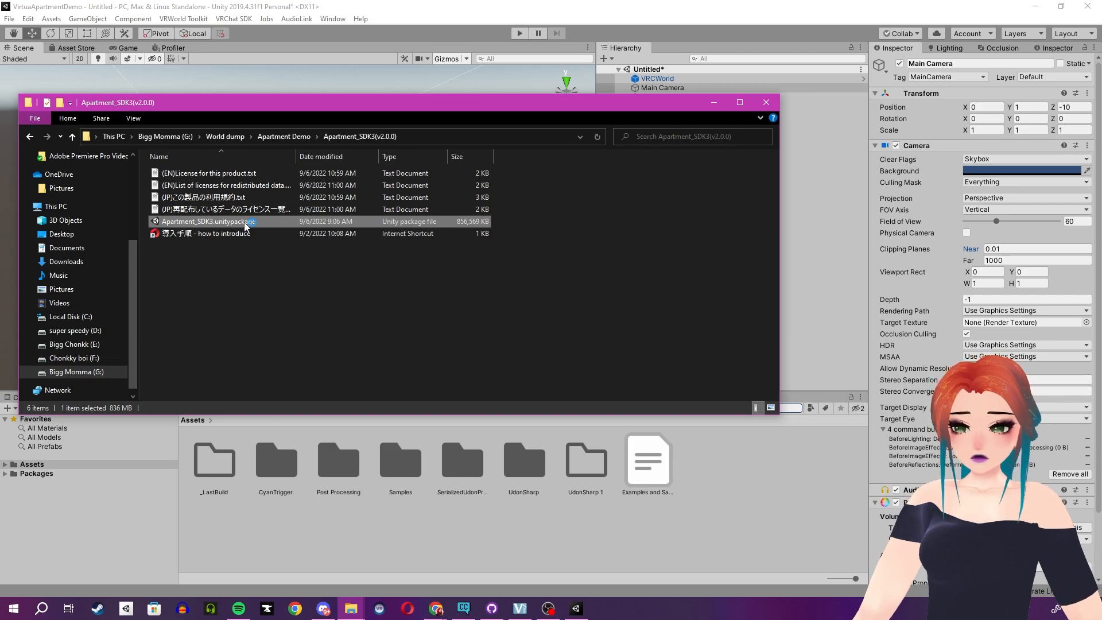
pyautogui.doubleClick(246, 225)
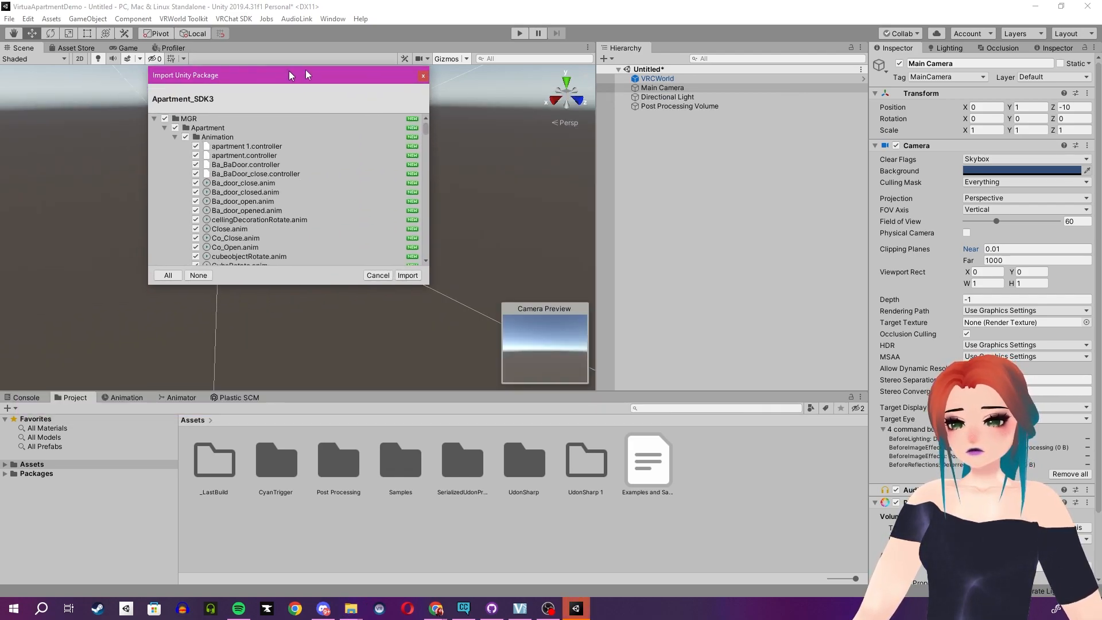
pyautogui.scroll(-15, 509, 188)
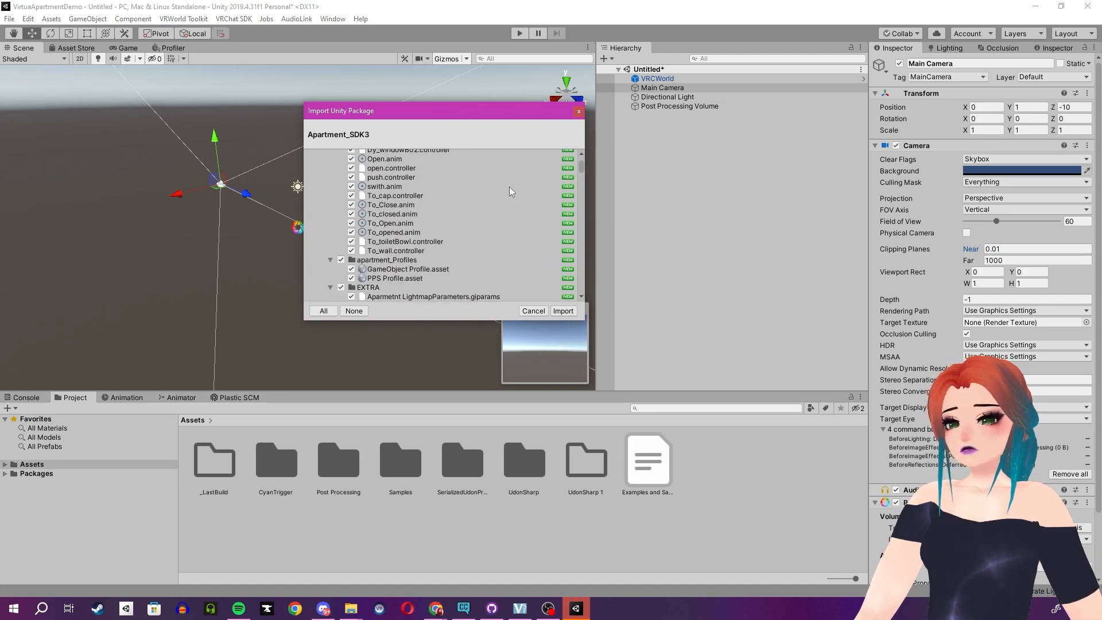
pyautogui.scroll(-12, 509, 187)
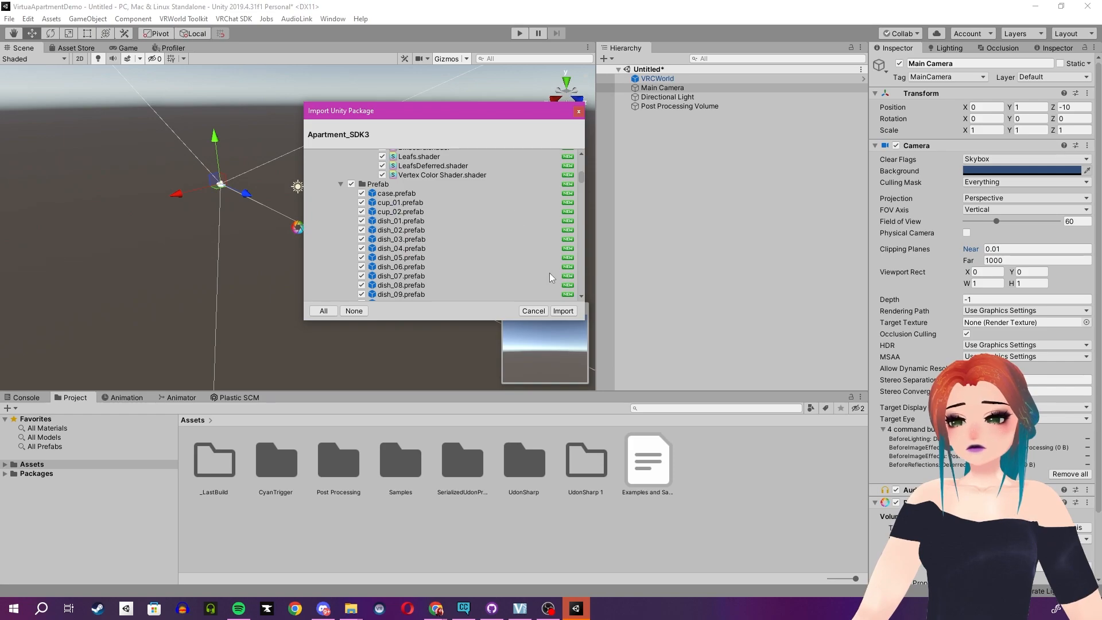
pyautogui.click(562, 311)
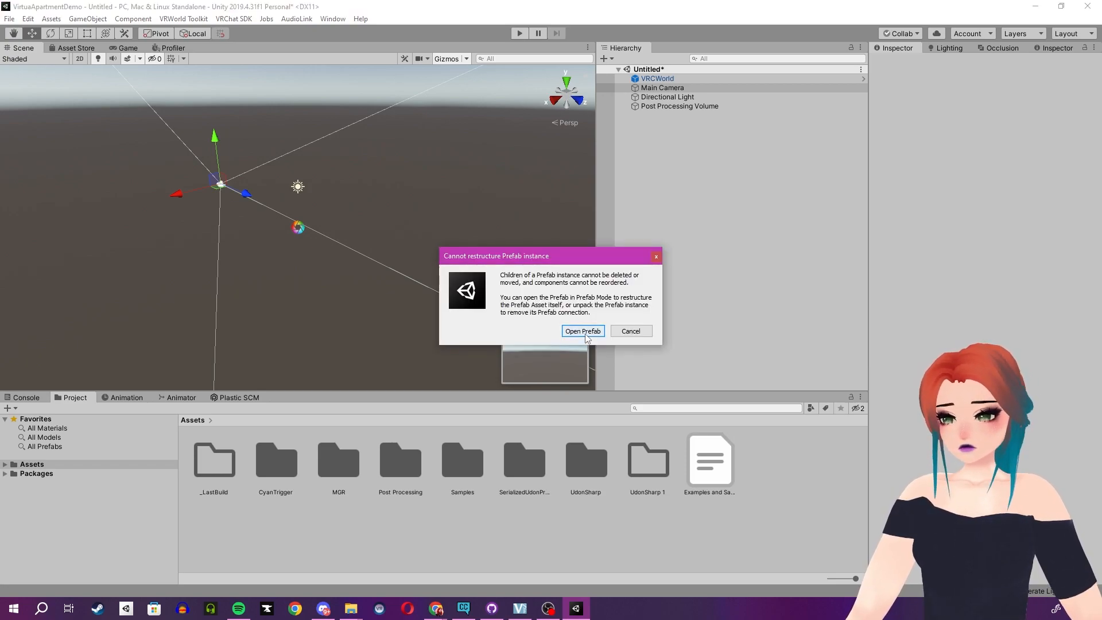
pyautogui.click(584, 332)
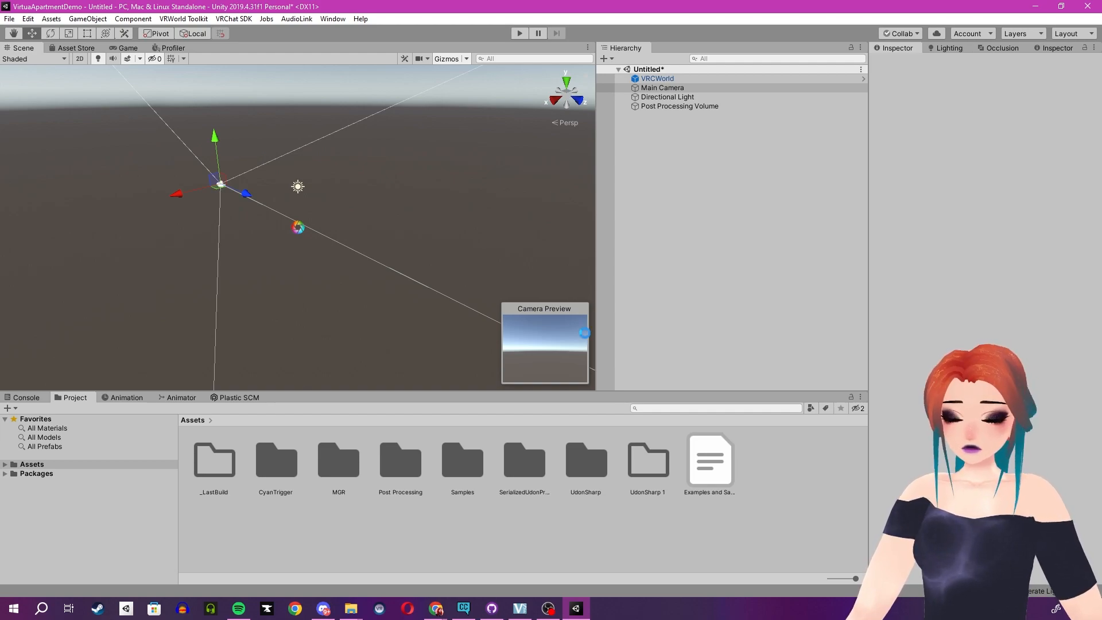
# Check the Console for messages from the package import and clear it.
pyautogui.click(23, 397)
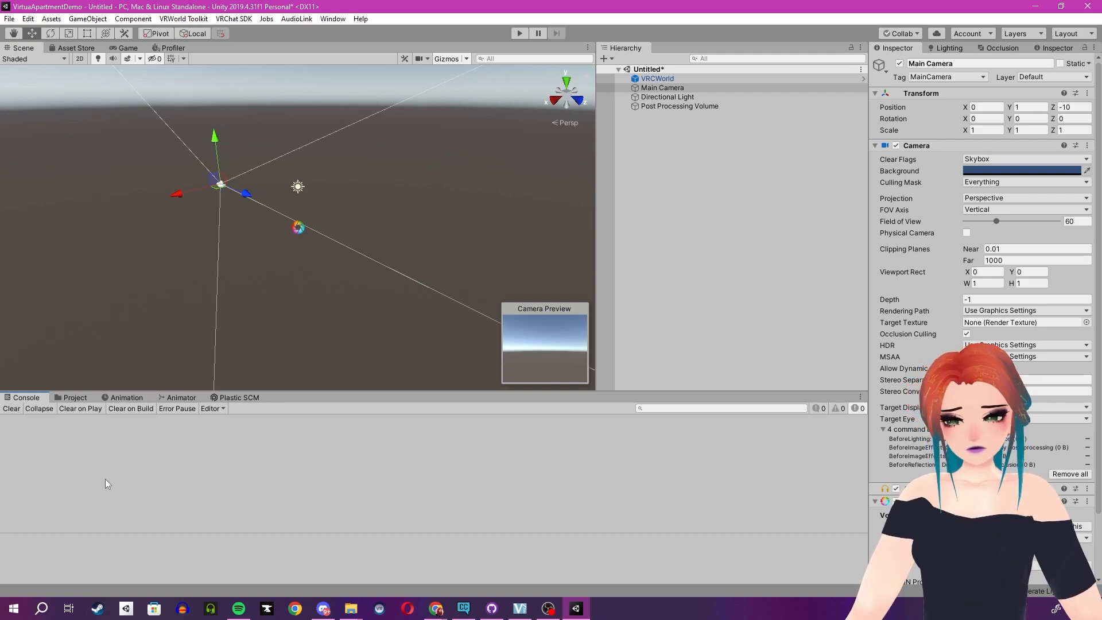
pyautogui.click(76, 398)
pyautogui.click(35, 399)
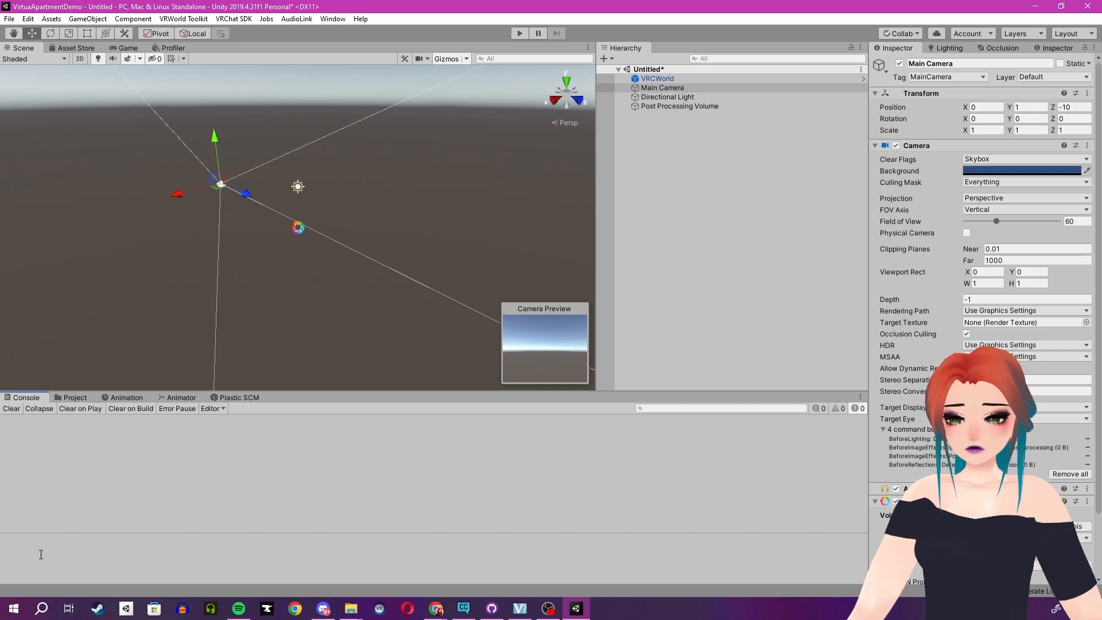
pyautogui.click(12, 409)
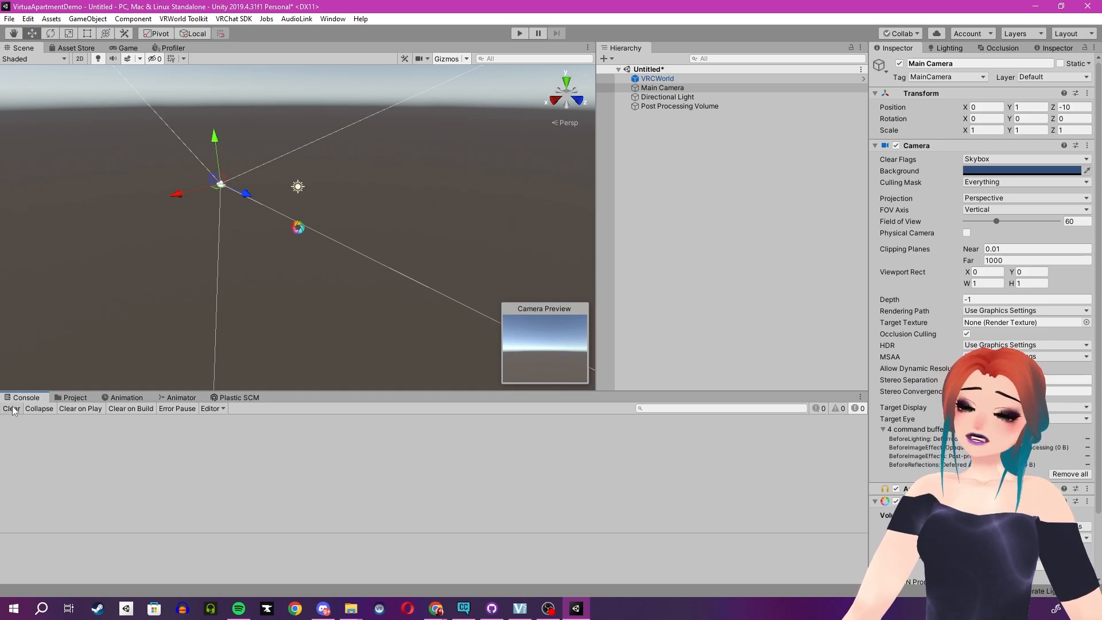
# Find the apartment_SDK3 scene in Assets/MGR/Apartment/Scene and add it to the Hierarchy alongside the Untitled scene.
pyautogui.click(71, 397)
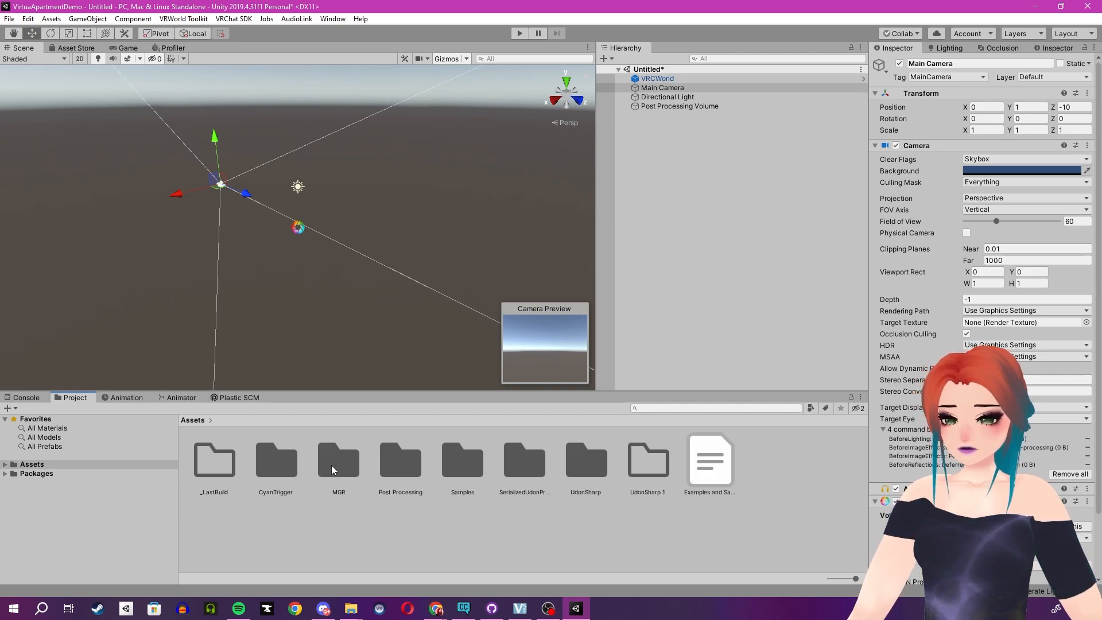
pyautogui.click(350, 457)
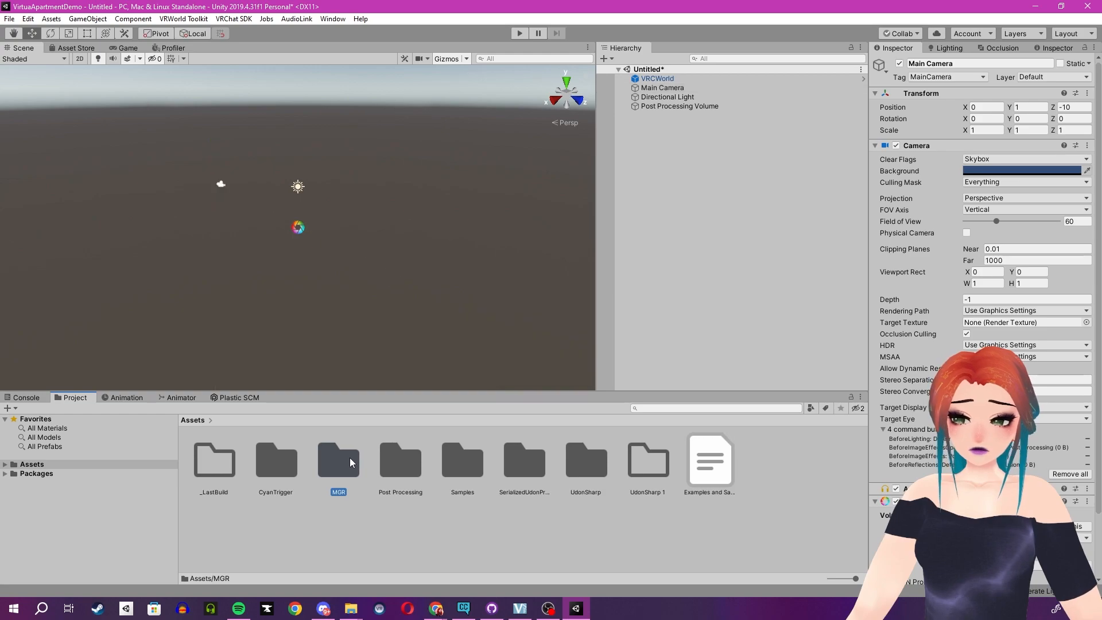
pyautogui.doubleClick(349, 457)
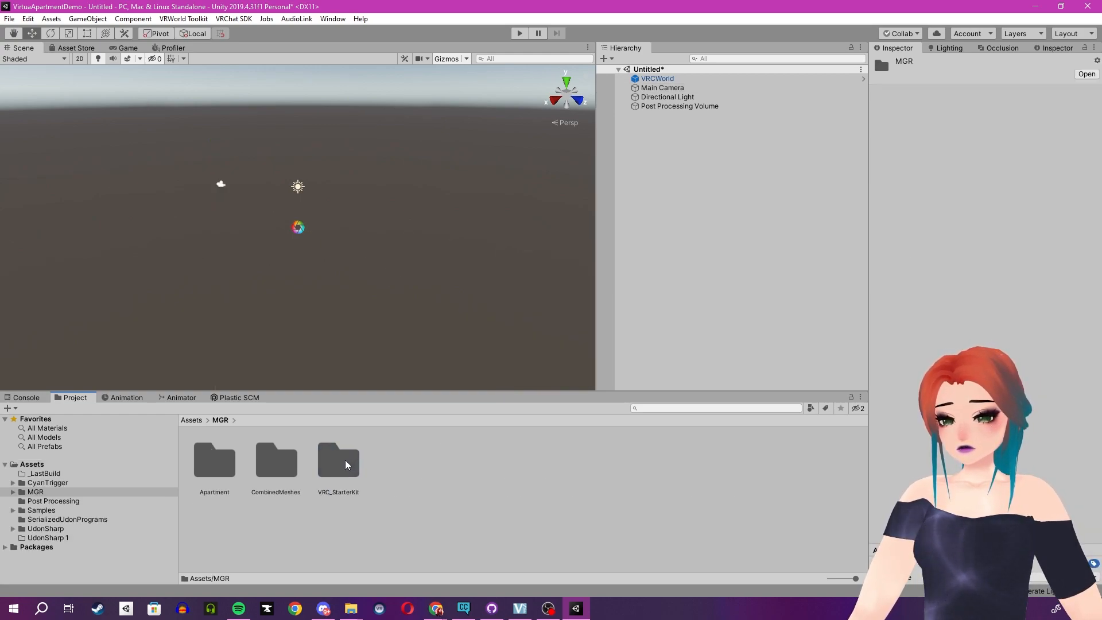
pyautogui.doubleClick(232, 470)
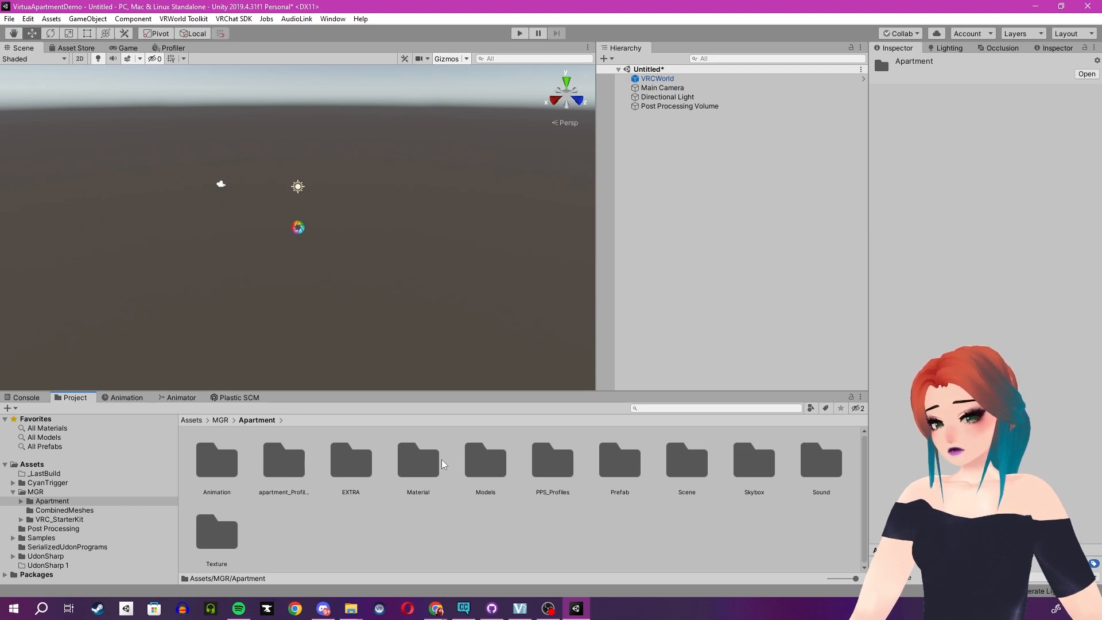
pyautogui.doubleClick(626, 462)
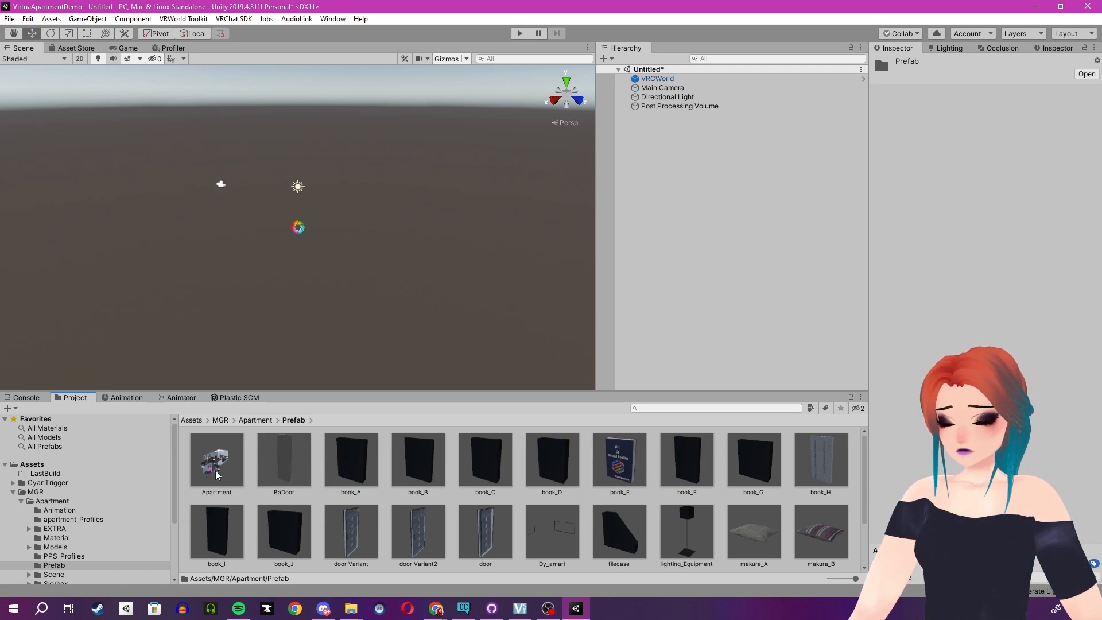
pyautogui.click(253, 422)
pyautogui.click(692, 467)
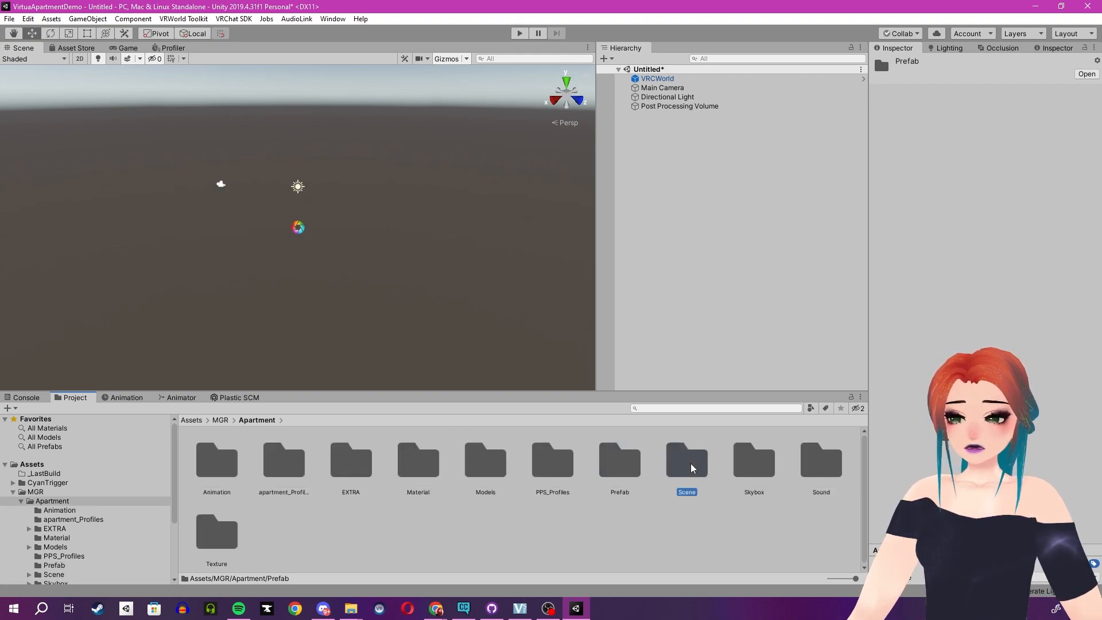
pyautogui.doubleClick(693, 467)
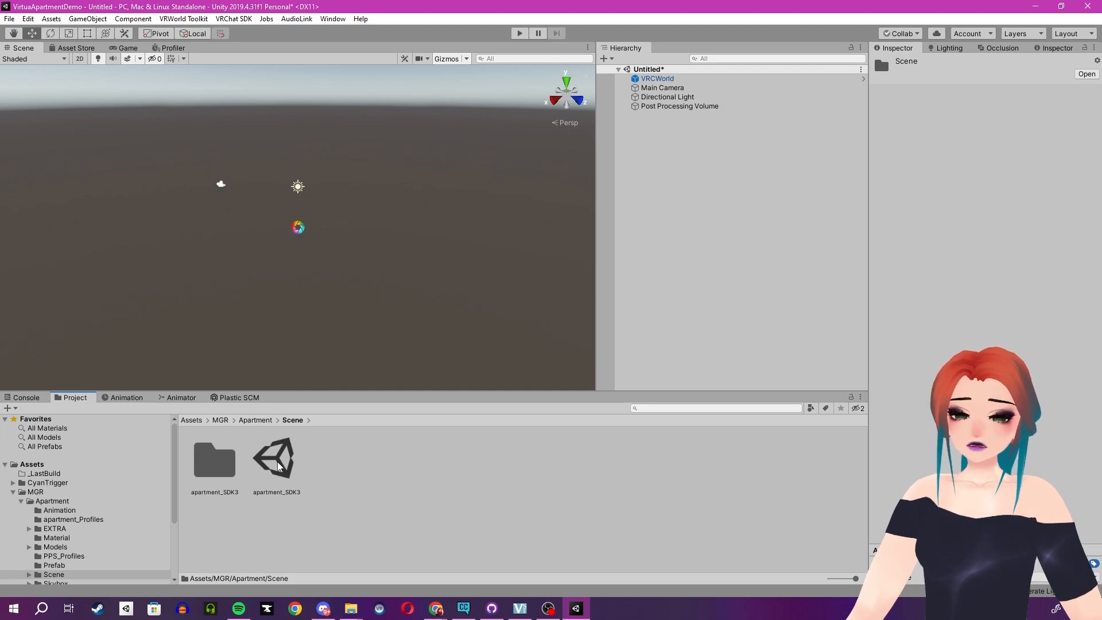
pyautogui.moveTo(279, 462); pyautogui.dragTo(719, 324)
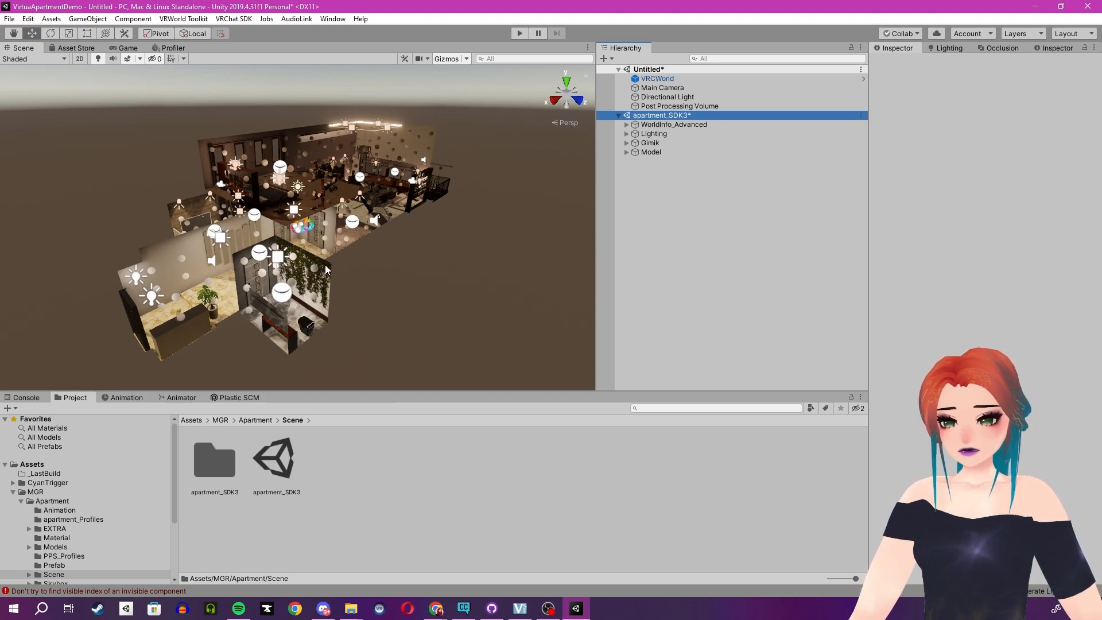
# Examine the loaded apartment's rooms, lights and furnishings by moving through the interior in the Scene view.
pyautogui.scroll(2, 340, 251)
pyautogui.moveTo(342, 251); pyautogui.dragTo(419, 225, button='right')
pyautogui.press('w')
pyautogui.press('d')
pyautogui.press('w')
pyautogui.moveTo(270, 226); pyautogui.dragTo(425, 221, button='right')
pyautogui.moveTo(234, 224); pyautogui.dragTo(354, 224, button='right')
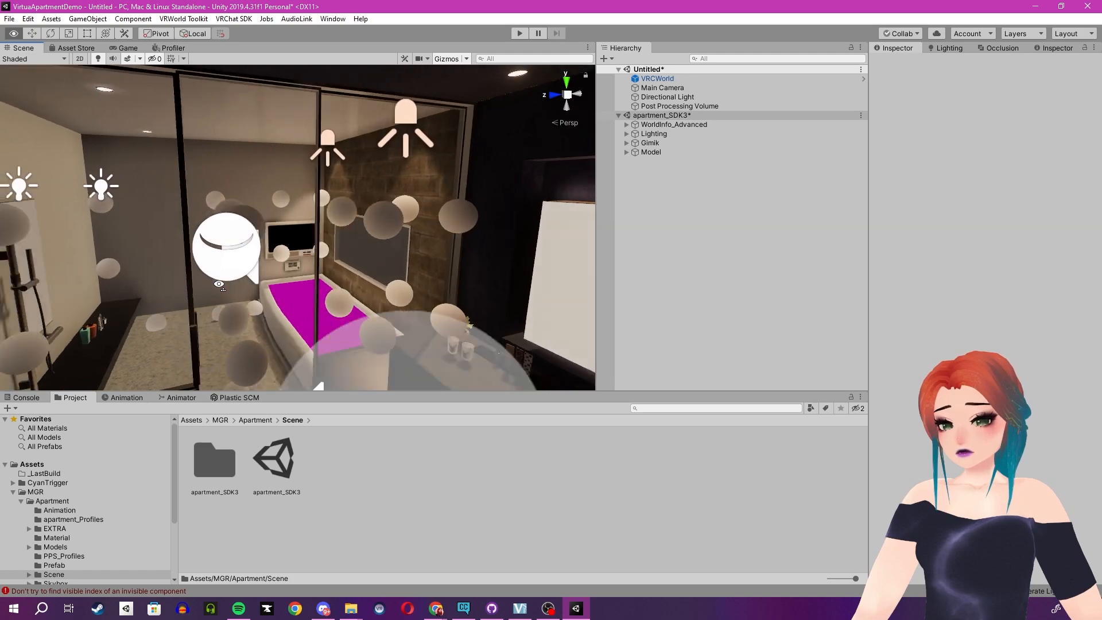
pyautogui.moveTo(218, 284); pyautogui.dragTo(221, 288, button='right')
pyautogui.press('w')
pyautogui.press('s')
pyautogui.moveTo(241, 314); pyautogui.dragTo(151, 284, button='right')
pyautogui.moveTo(438, 263); pyautogui.dragTo(217, 256, button='right')
pyautogui.moveTo(494, 253); pyautogui.dragTo(232, 212, button='right')
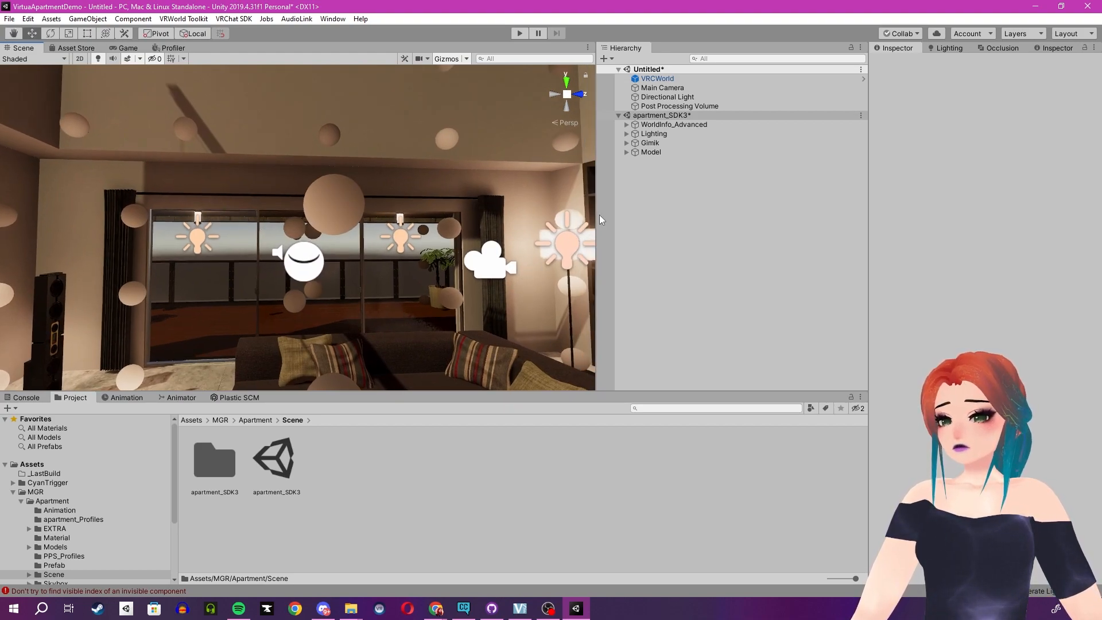
pyautogui.moveTo(240, 272); pyautogui.dragTo(660, 284, button='right')
pyautogui.moveTo(254, 278); pyautogui.dragTo(356, 284, button='right')
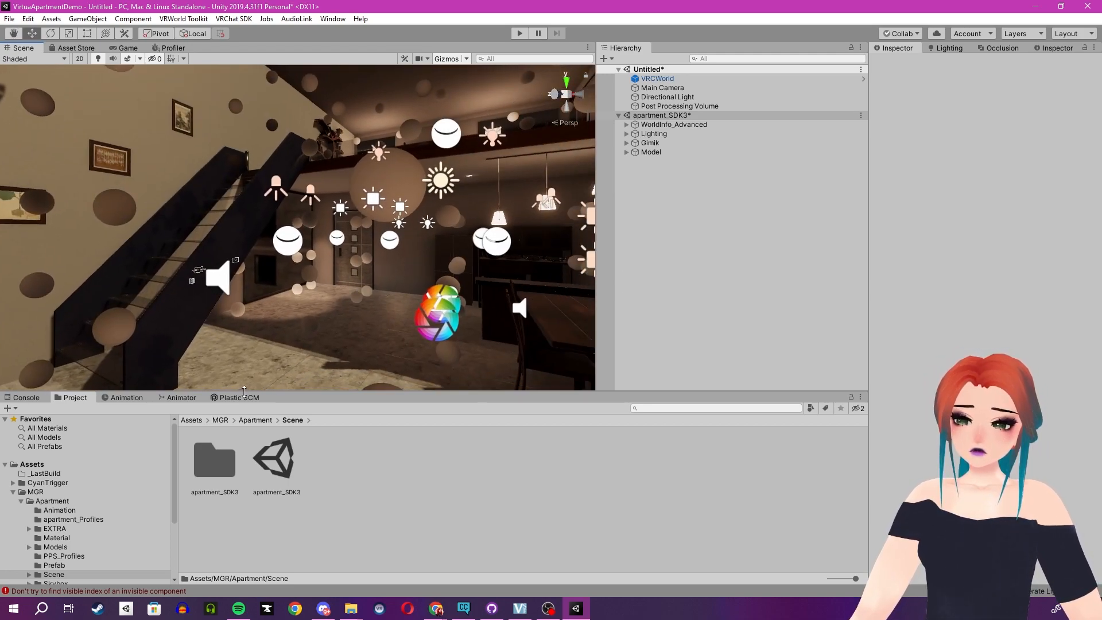
# Add the Apartment prefab from MGR/Apartment/Prefab to the Untitled scene and hide the apartment_SDK3 scene's objects.
pyautogui.click(258, 422)
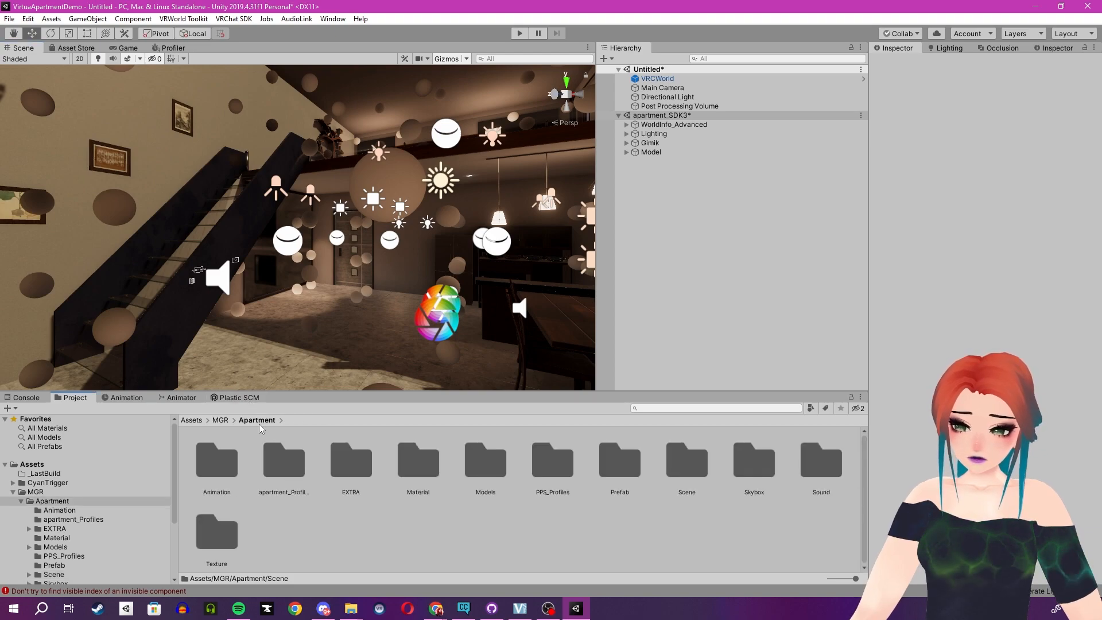
pyautogui.doubleClick(617, 475)
pyautogui.click(217, 464)
pyautogui.moveTo(217, 464)
pyautogui.mouseDown()
pyautogui.moveTo(644, 273)
pyautogui.moveTo(695, 111)
pyautogui.mouseUp()
pyautogui.click(657, 127)
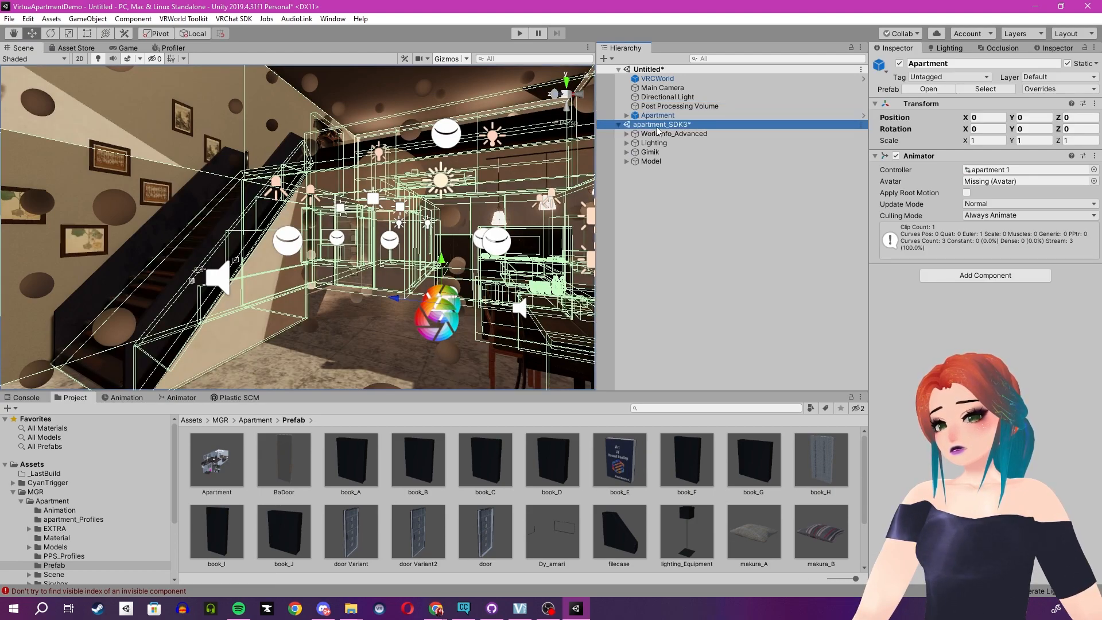
pyautogui.click(602, 126)
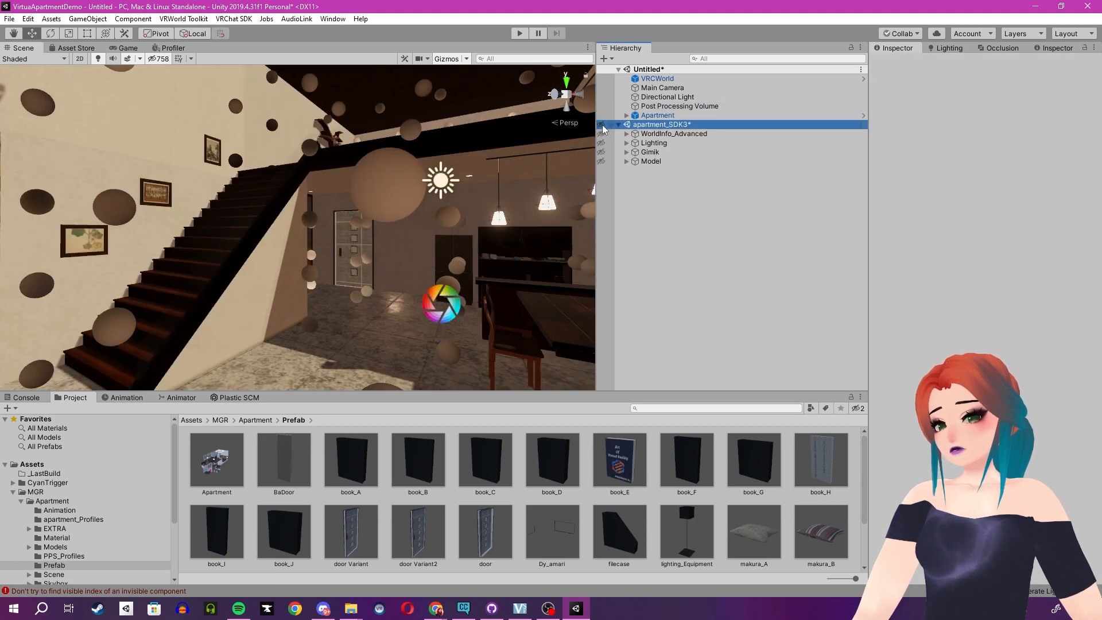
# Look over the standalone Apartment prefab in the Scene view and delete it from the Untitled scene.
pyautogui.moveTo(291, 173); pyautogui.dragTo(302, 204, button='right')
pyautogui.press('s')
pyautogui.press('w')
pyautogui.press('s')
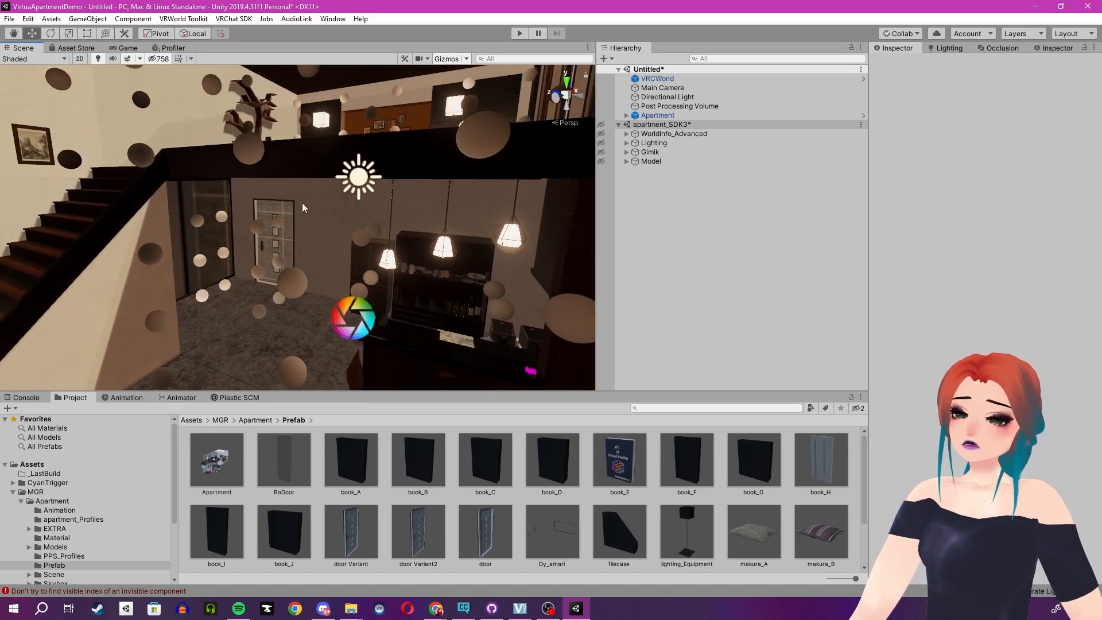
pyautogui.rightClick(657, 114)
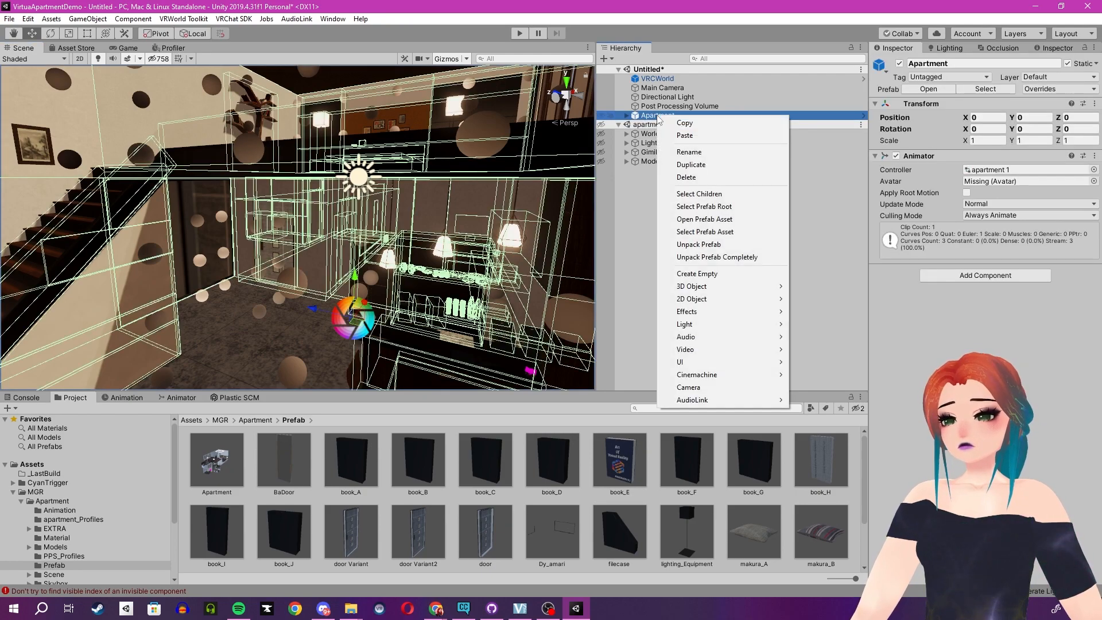
pyautogui.click(705, 176)
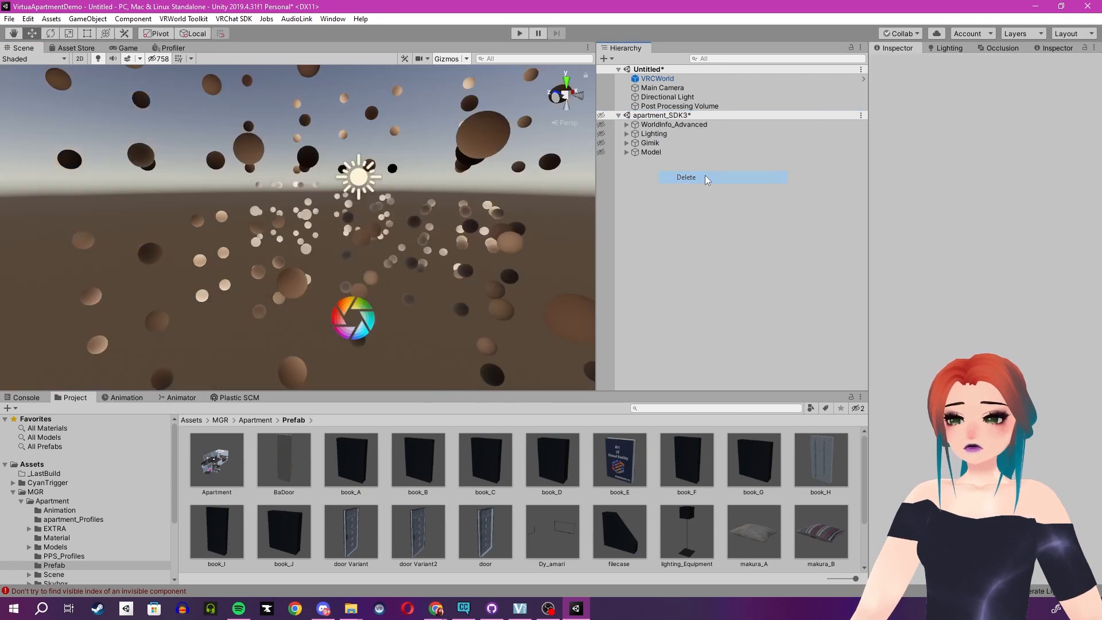
# Expand WorldInfo_Advanced in apartment_SDK3 and make that scene's objects visible again.
pyautogui.click(670, 125)
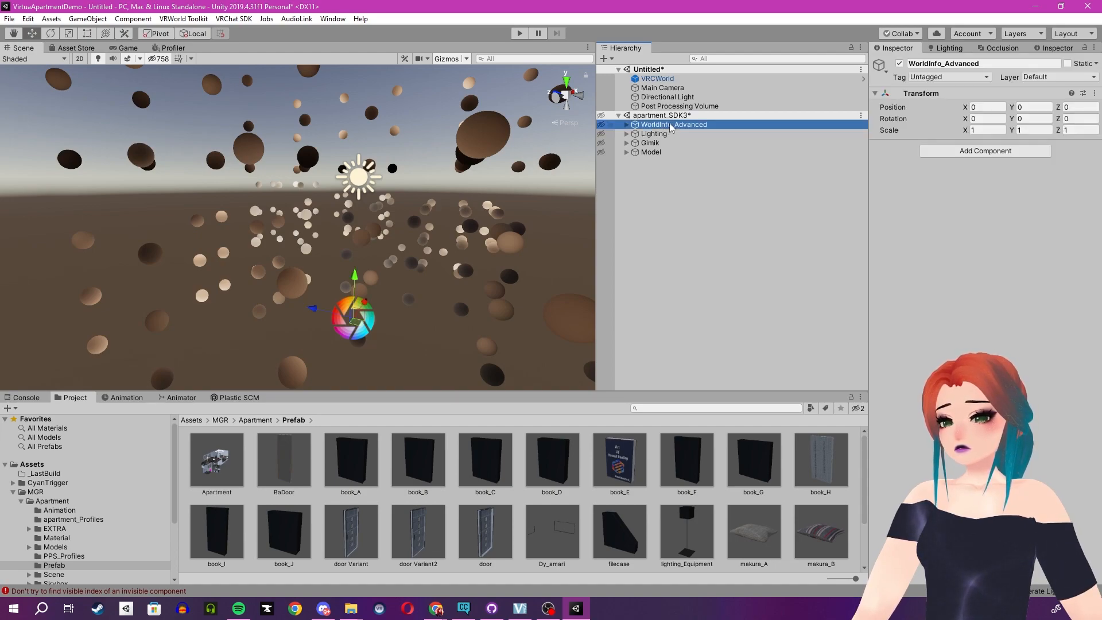
pyautogui.click(627, 126)
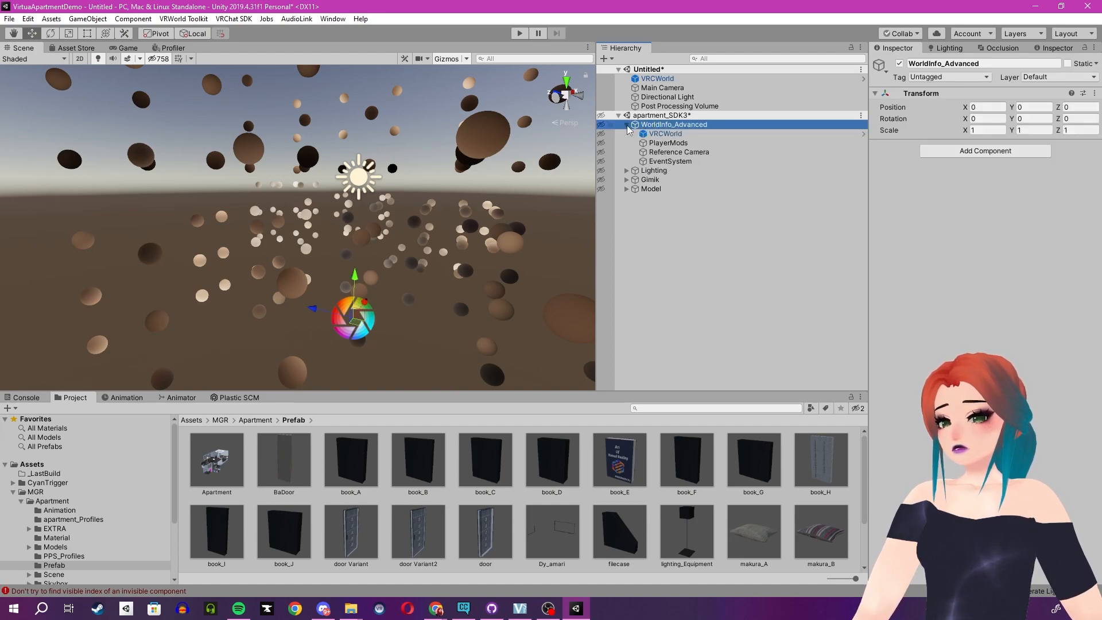
pyautogui.click(602, 116)
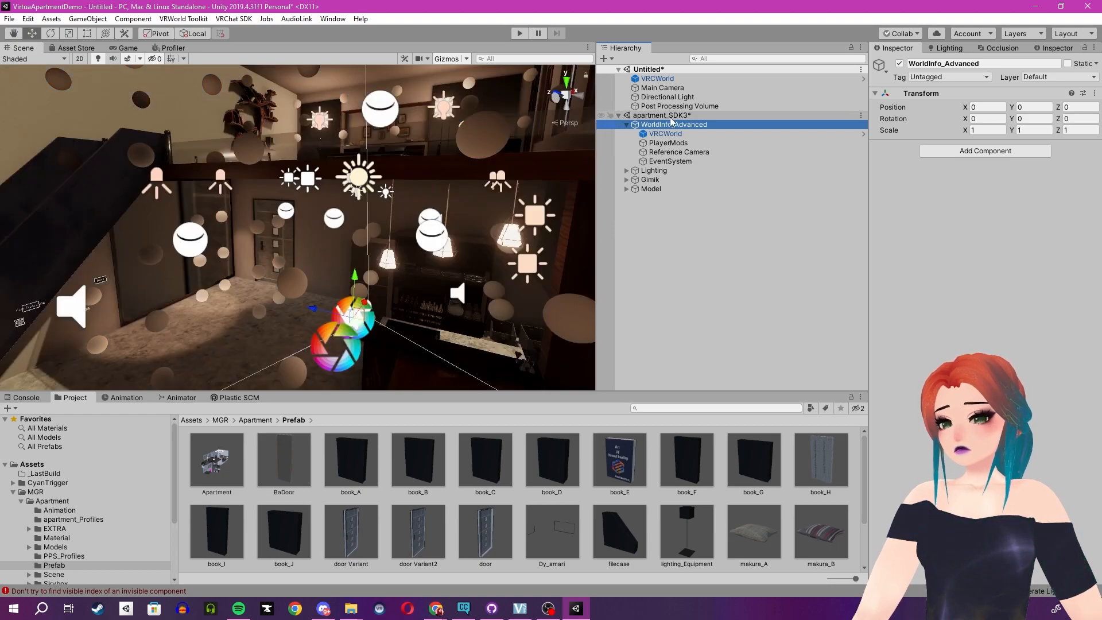
# Review the settings of the PlayerMods and VRCWorld objects inside WorldInfo_Advanced.
pyautogui.click(705, 143)
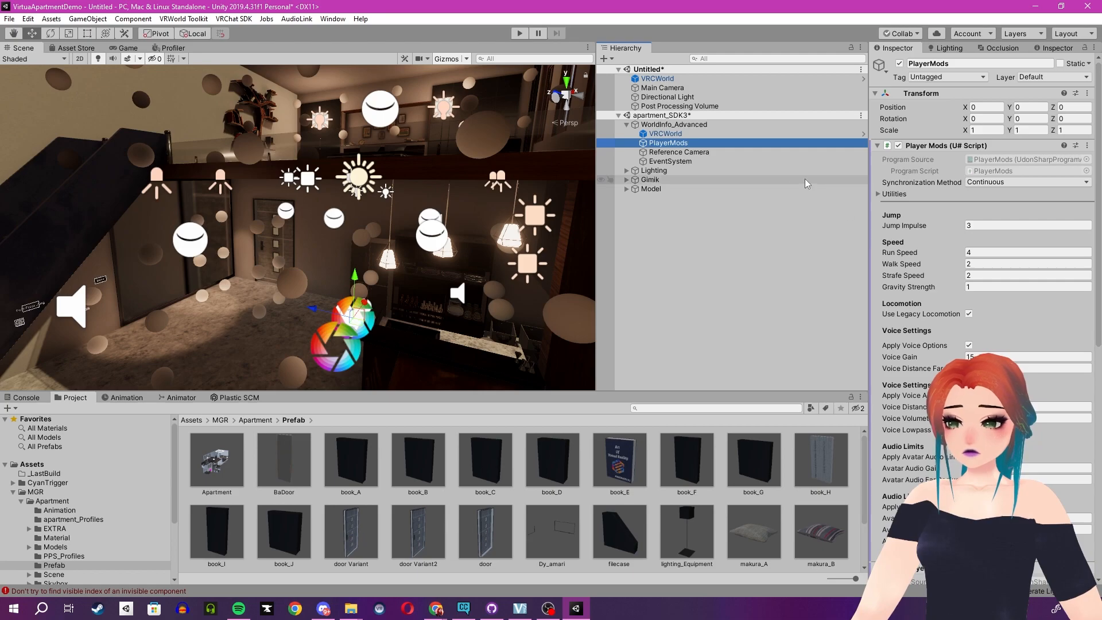
pyautogui.click(627, 126)
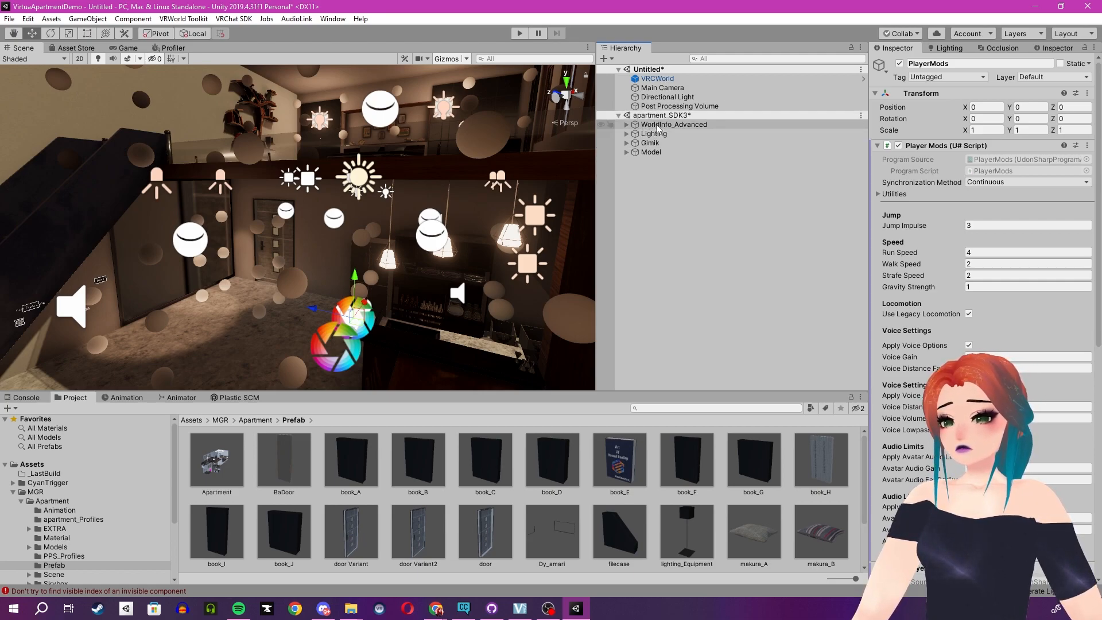
pyautogui.click(627, 125)
pyautogui.click(665, 134)
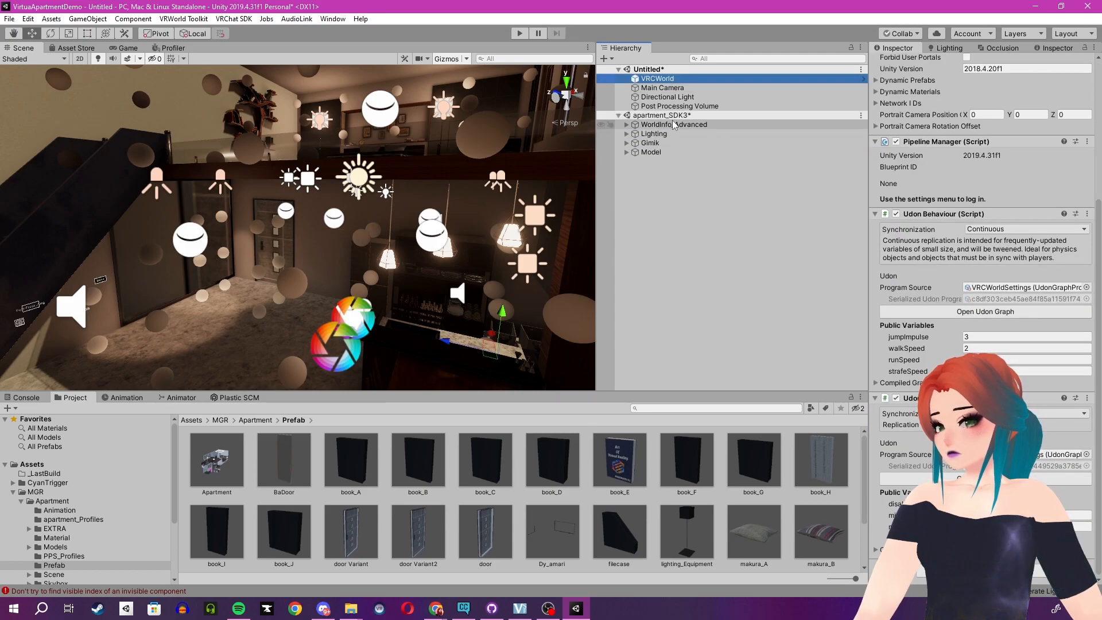
# Move WorldInfo_Advanced, Lighting, Gimik and Model out of apartment_SDK3 into the Untitled scene.
pyautogui.click(674, 125)
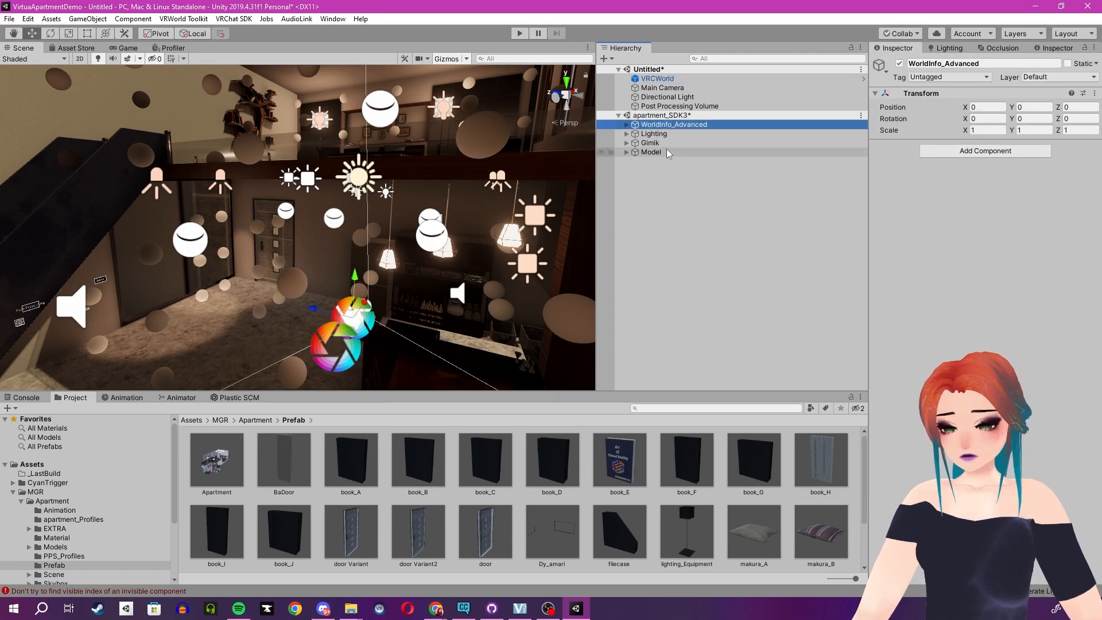
pyautogui.keyDown('shift'); pyautogui.click(666, 152); pyautogui.keyUp('shift')
pyautogui.moveTo(666, 125); pyautogui.dragTo(676, 115)
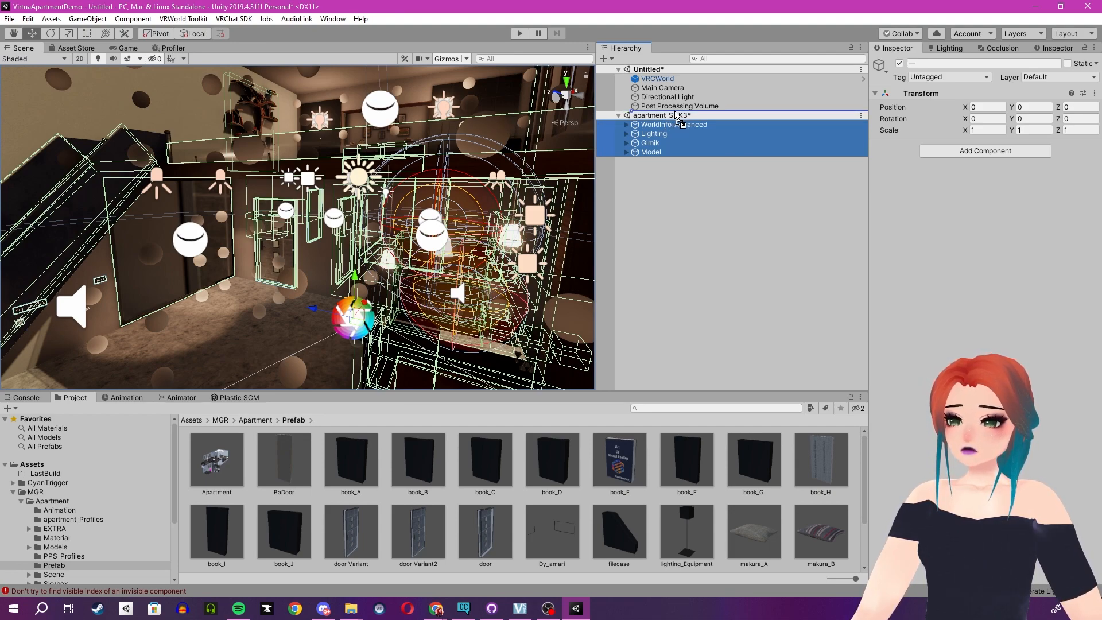
pyautogui.moveTo(676, 114); pyautogui.dragTo(676, 116)
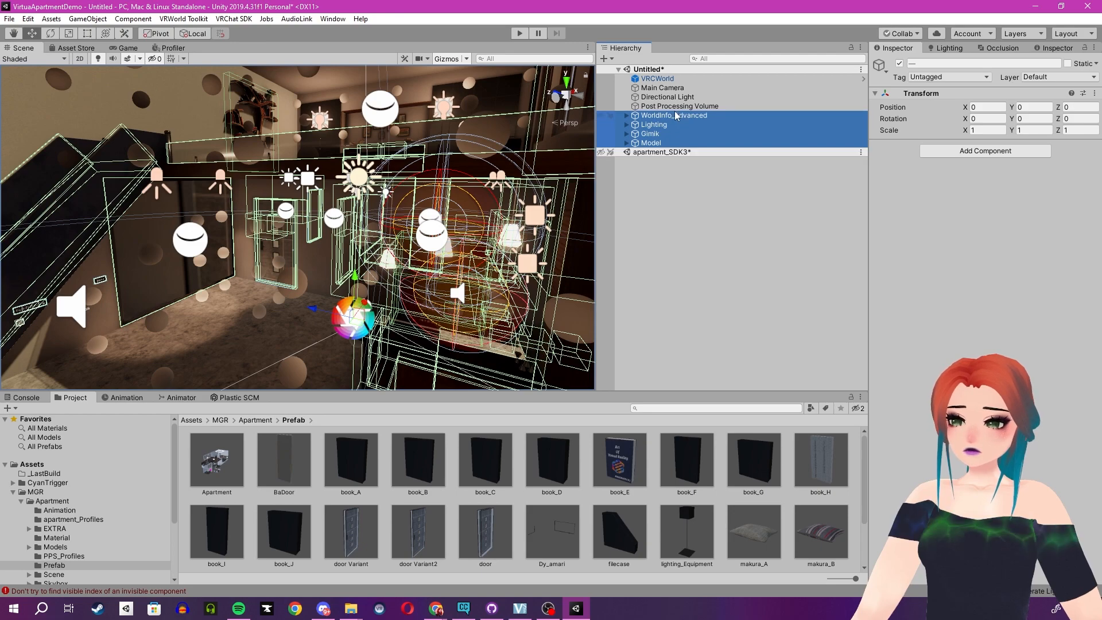
# Remove the emptied apartment_SDK3 scene from the hierarchy without saving its changes.
pyautogui.rightClick(653, 153)
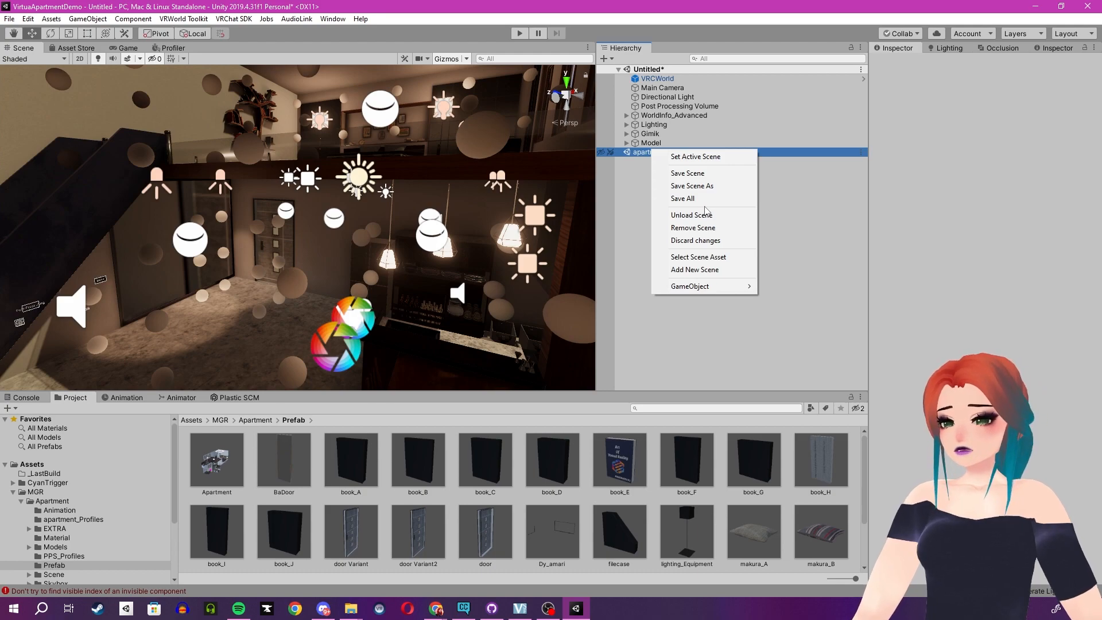
pyautogui.click(706, 228)
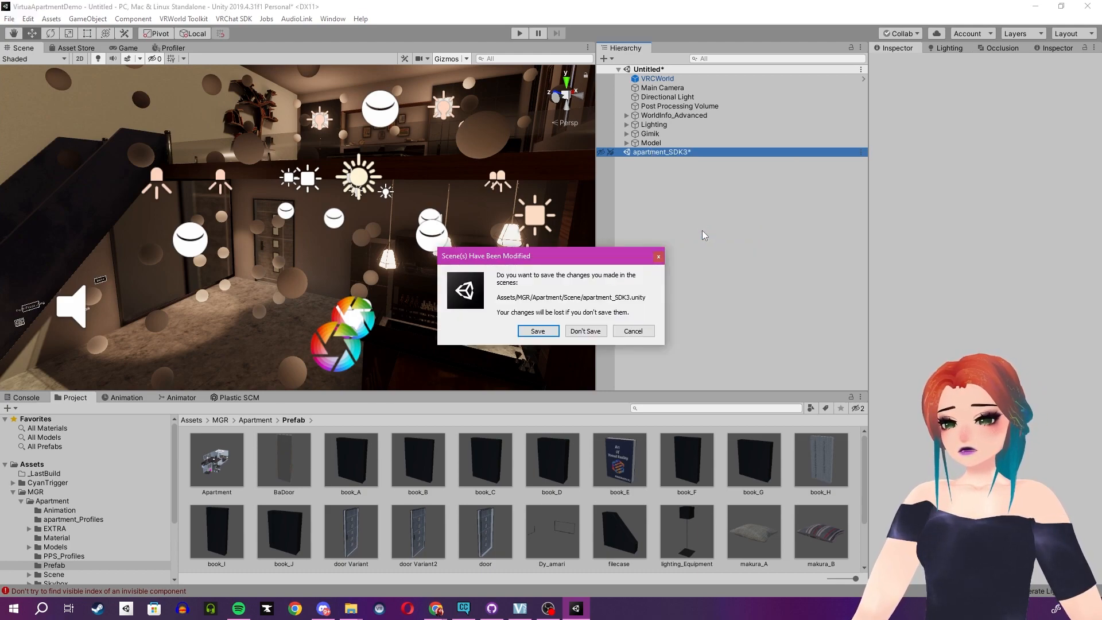
pyautogui.click(600, 333)
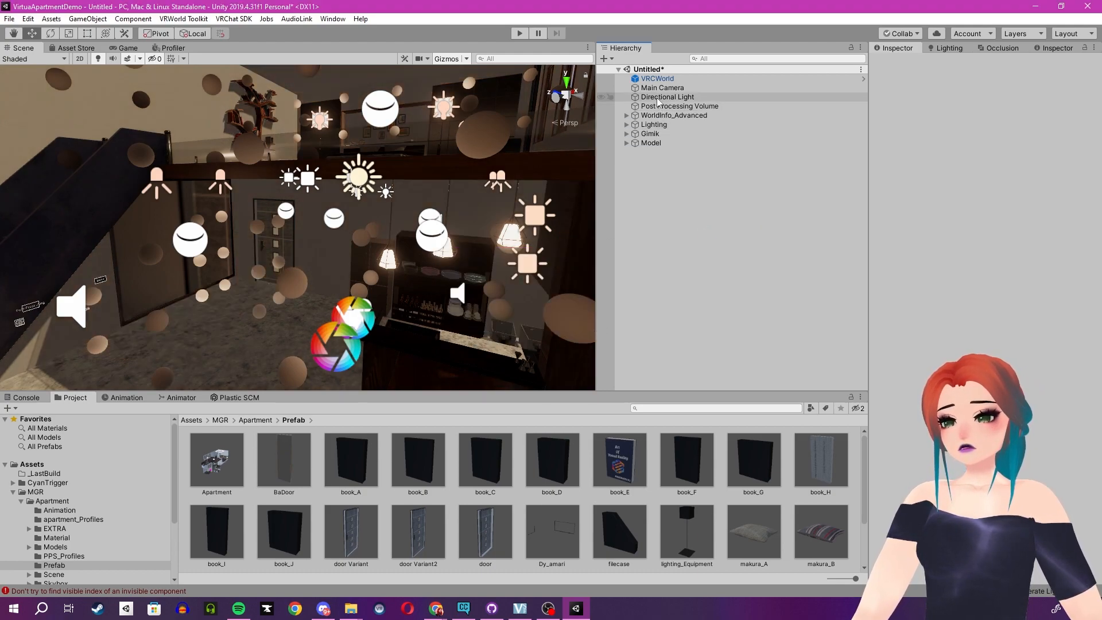
# Save the Untitled scene as ApartmentDemo in the project's Assets folder.
pyautogui.rightClick(653, 69)
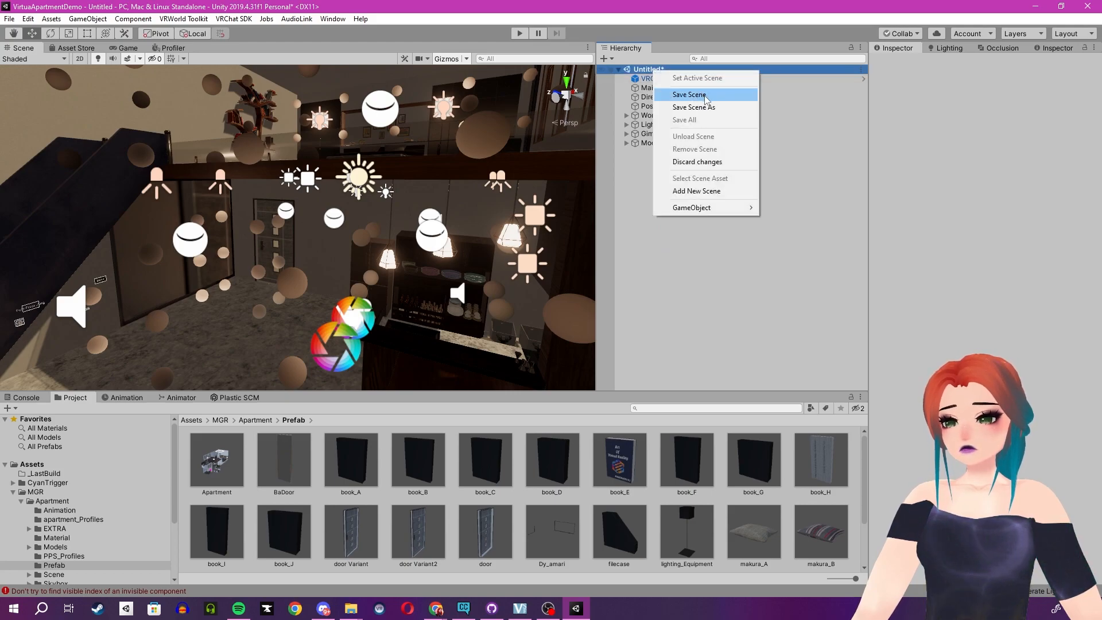
pyautogui.click(705, 95)
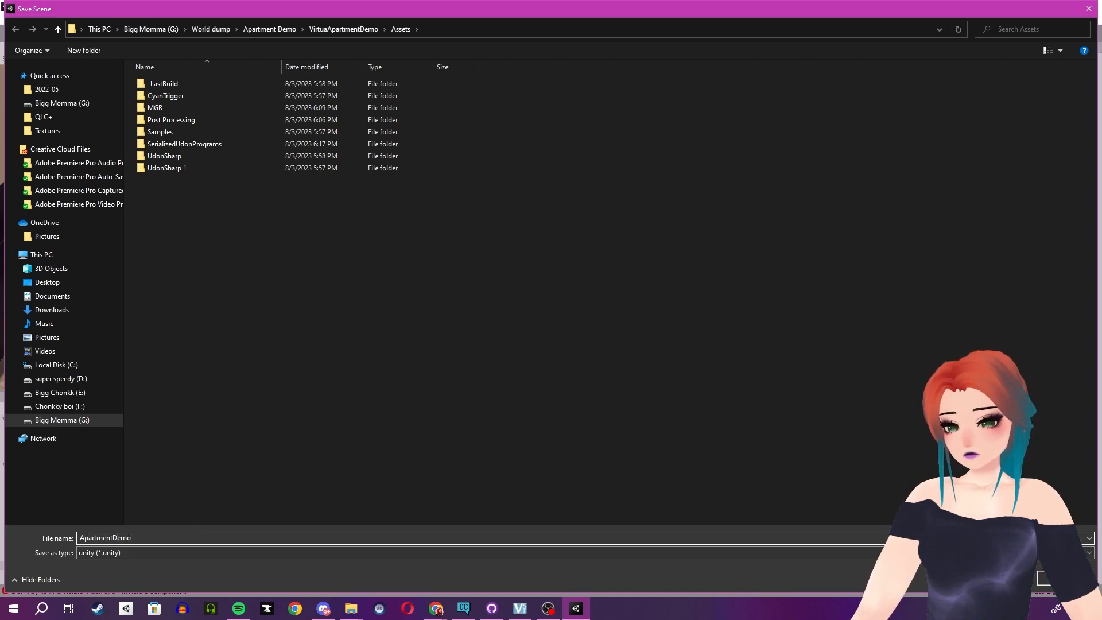
pyautogui.press('Return')
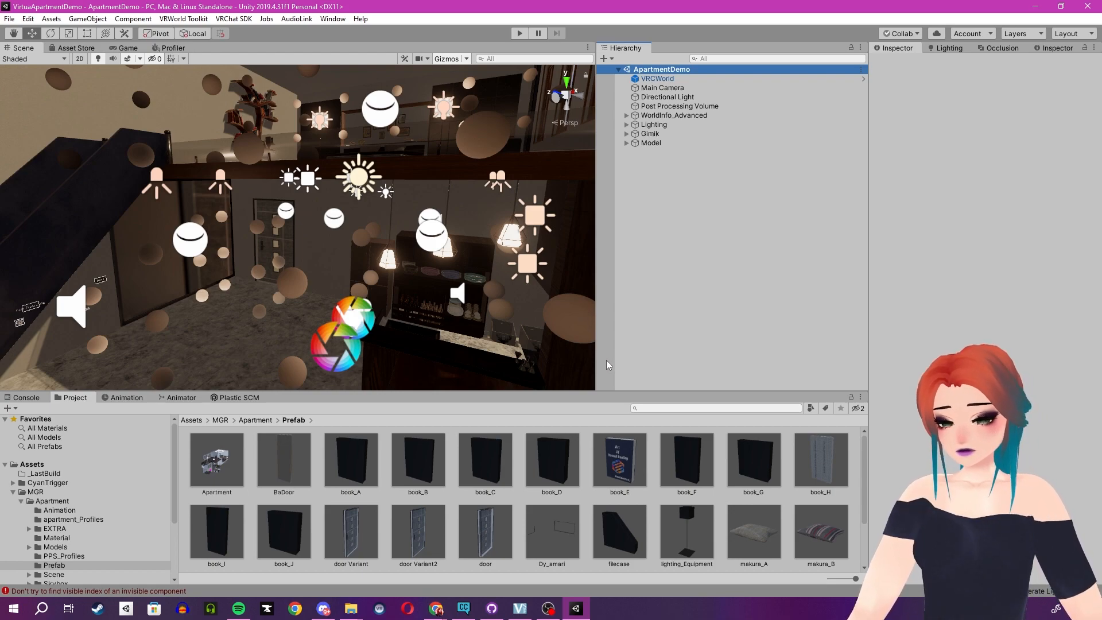
pyautogui.click(711, 277)
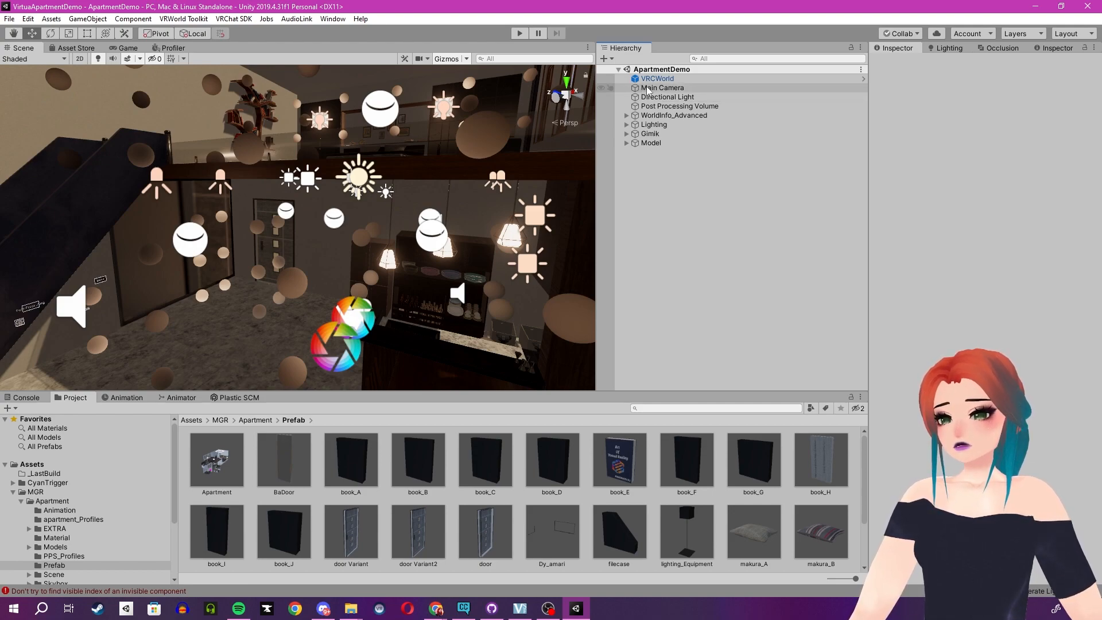
# Inspect the Reference Camera in WorldInfo_Advanced and the Lighting group's contents, and toggle the Post Processing Volume to compare its effect.
pyautogui.click(625, 116)
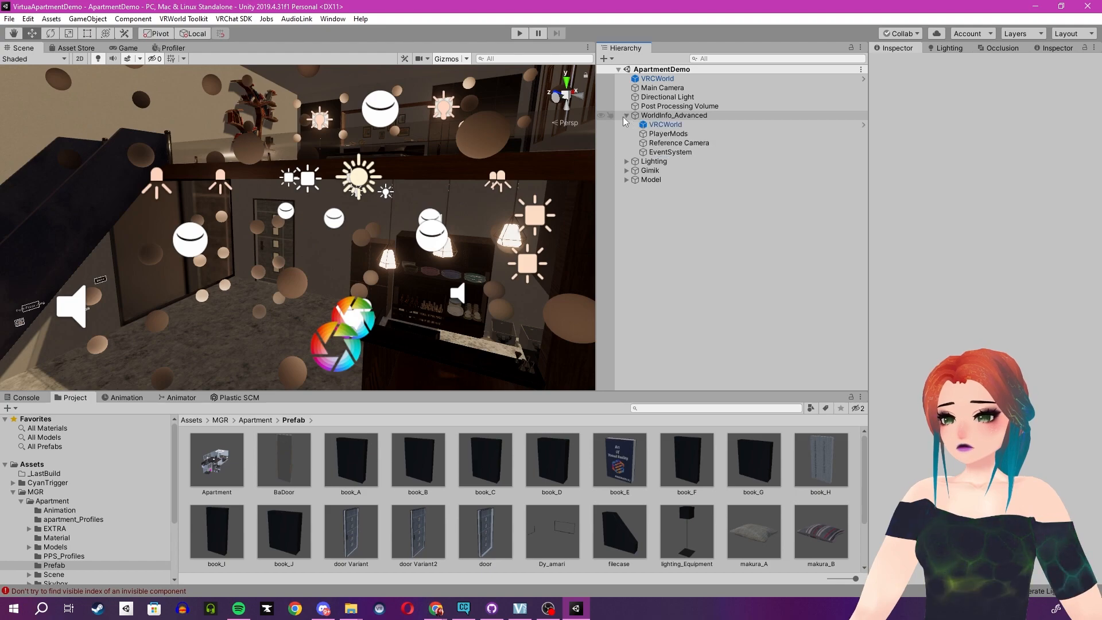
pyautogui.click(662, 143)
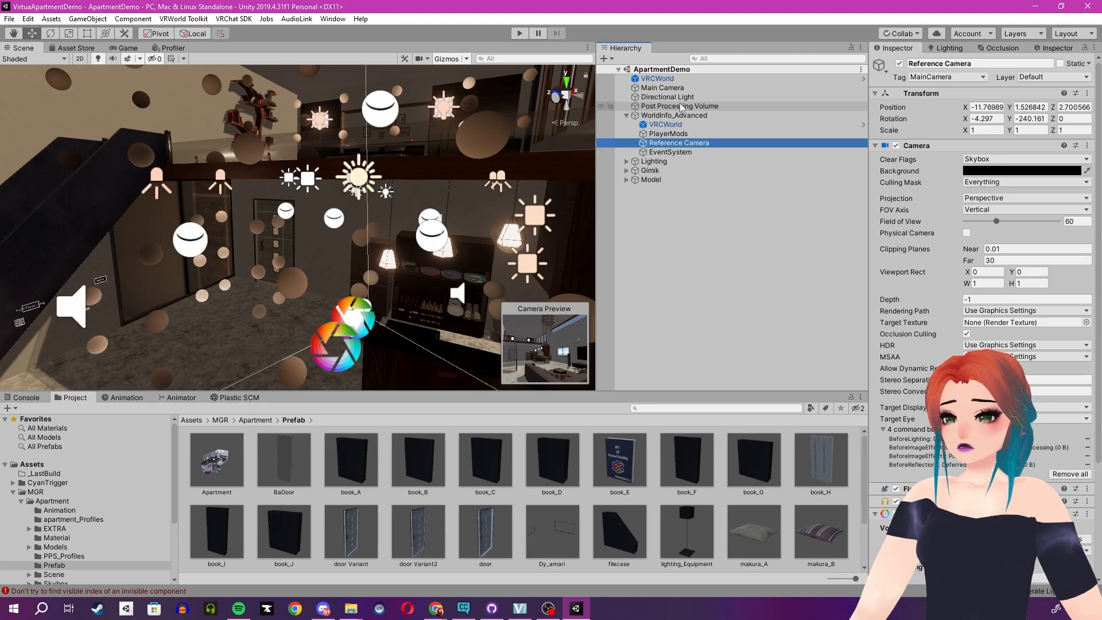
pyautogui.click(626, 162)
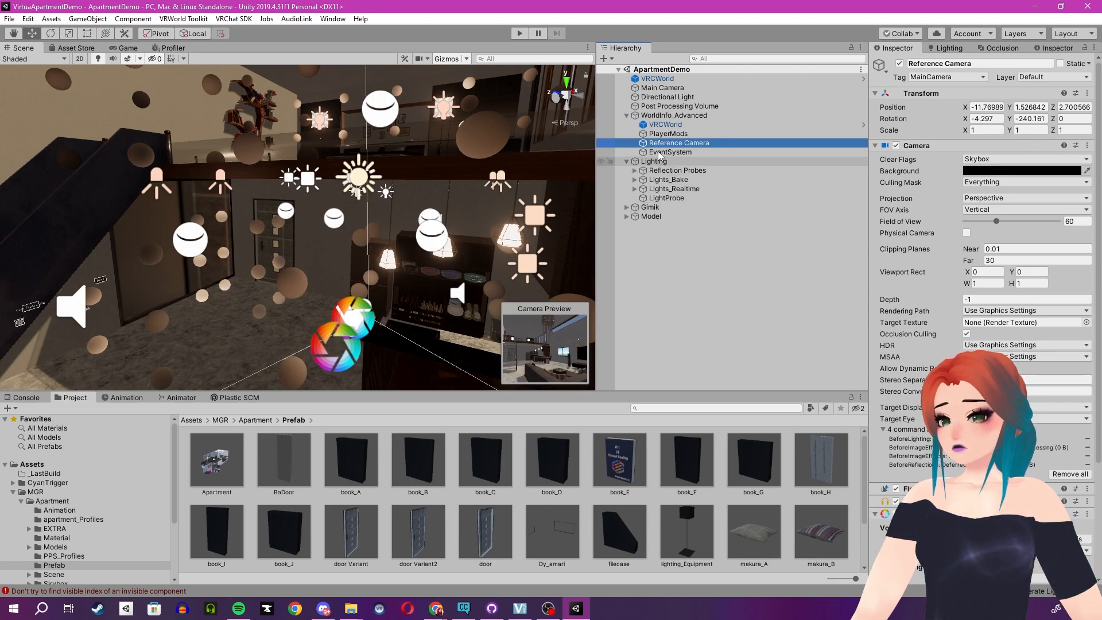
pyautogui.click(678, 106)
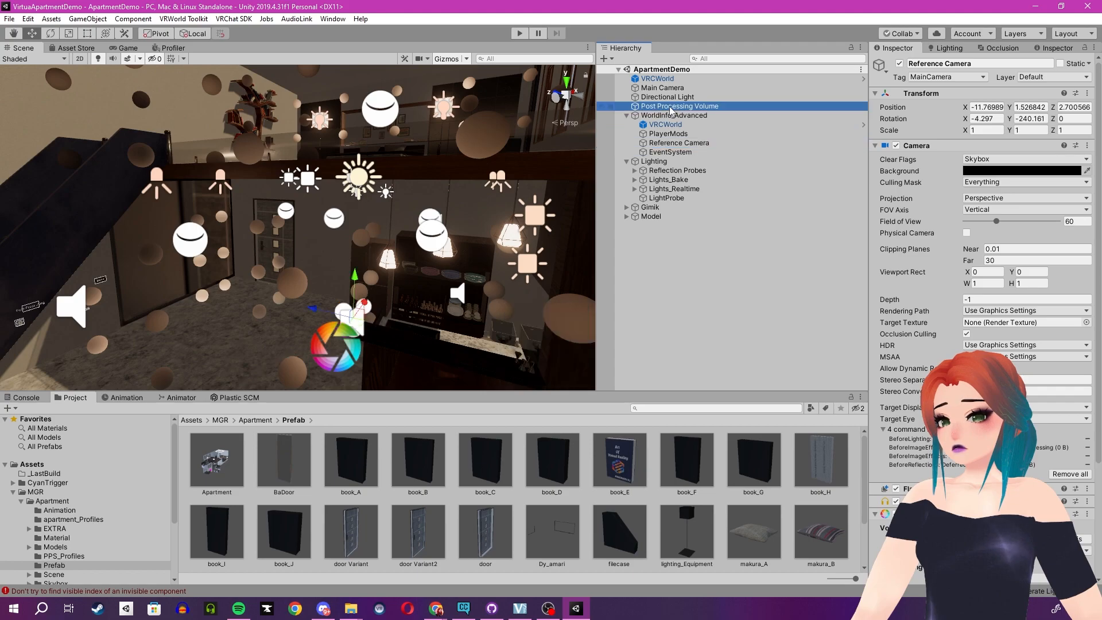
pyautogui.click(900, 63)
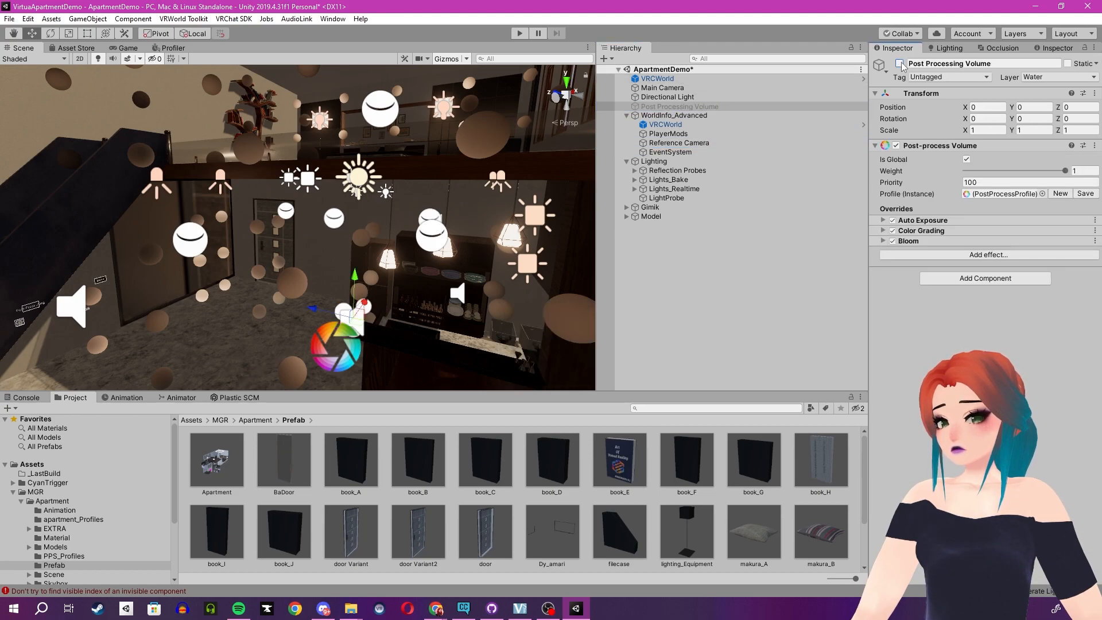
pyautogui.click(900, 63)
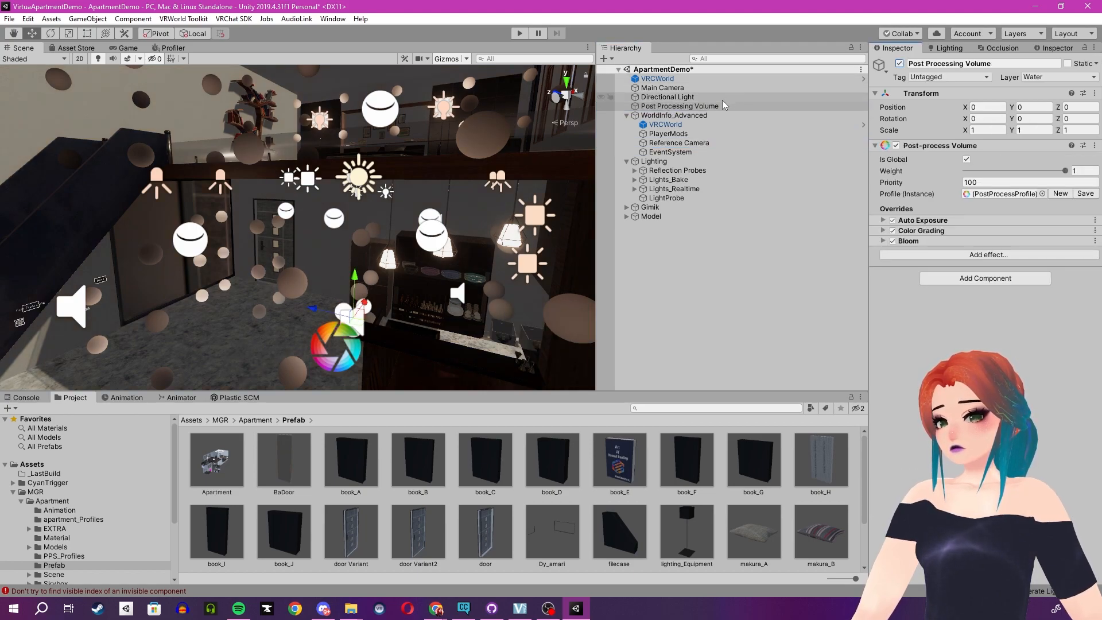
pyautogui.click(899, 63)
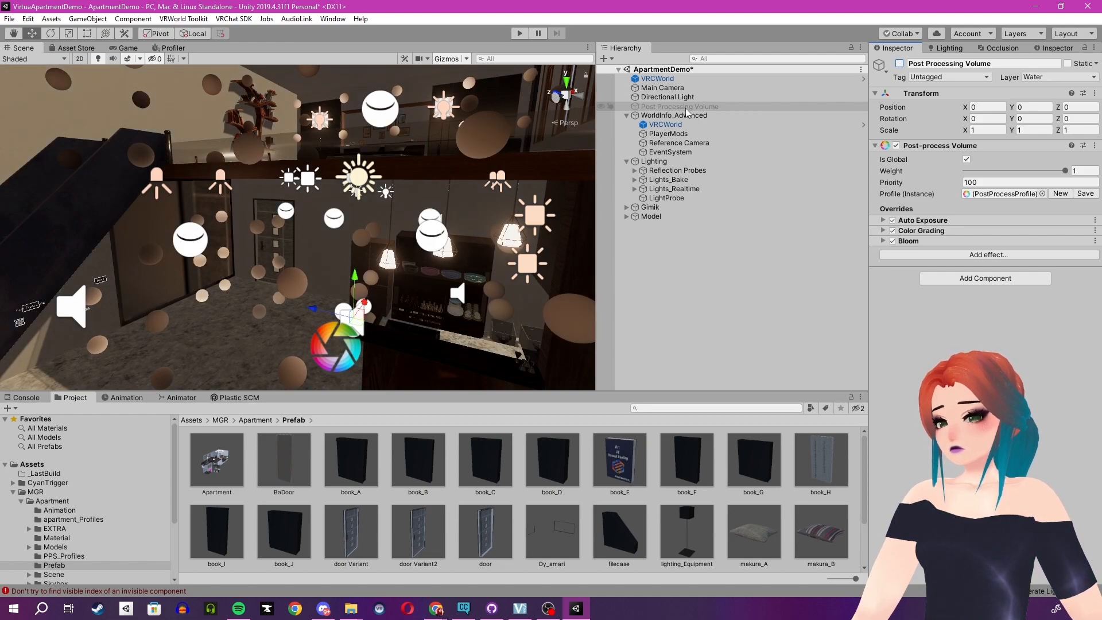
# Delete the top-level VRCWorld, Main Camera, Directional Light and Post Processing Volume from the ApartmentDemo scene.
pyautogui.moveTo(674, 105); pyautogui.dragTo(670, 78)
pyautogui.rightClick(670, 79)
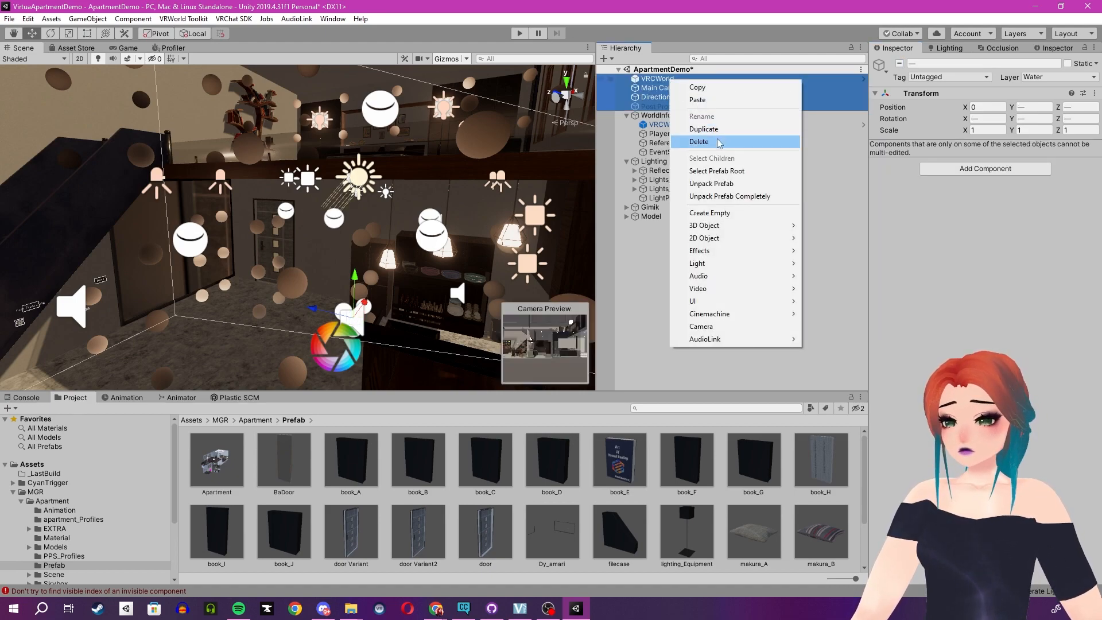
pyautogui.click(719, 142)
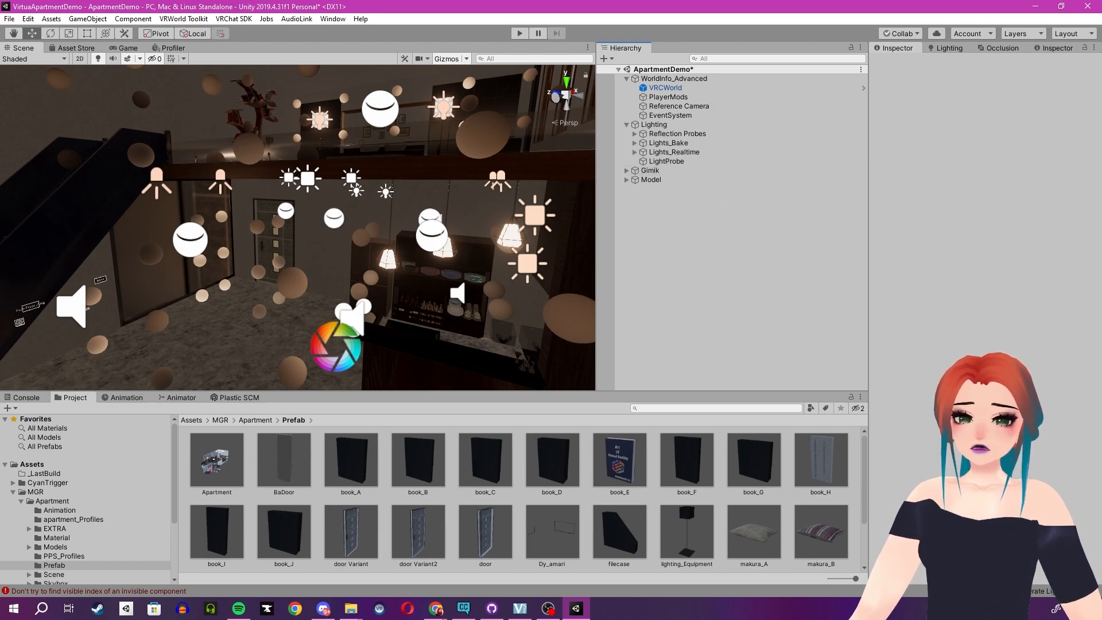
# Review the World Debugger's general, optimization, lighting and post-processing messages for the scene.
pyautogui.moveTo(396, 89); pyautogui.dragTo(735, 44)
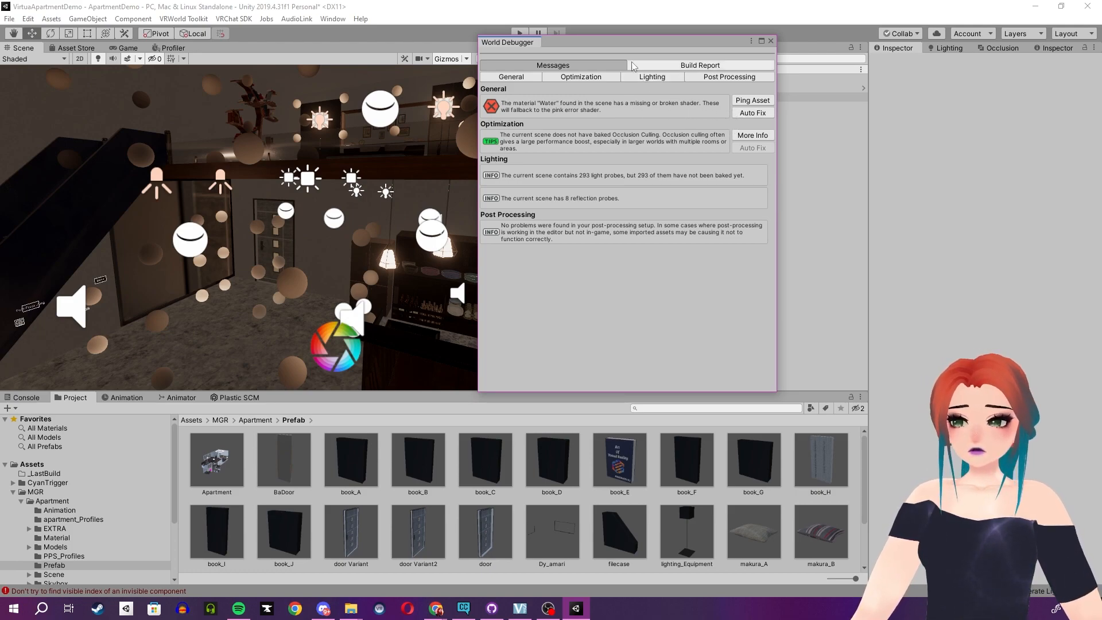
pyautogui.moveTo(631, 42); pyautogui.dragTo(0, 249)
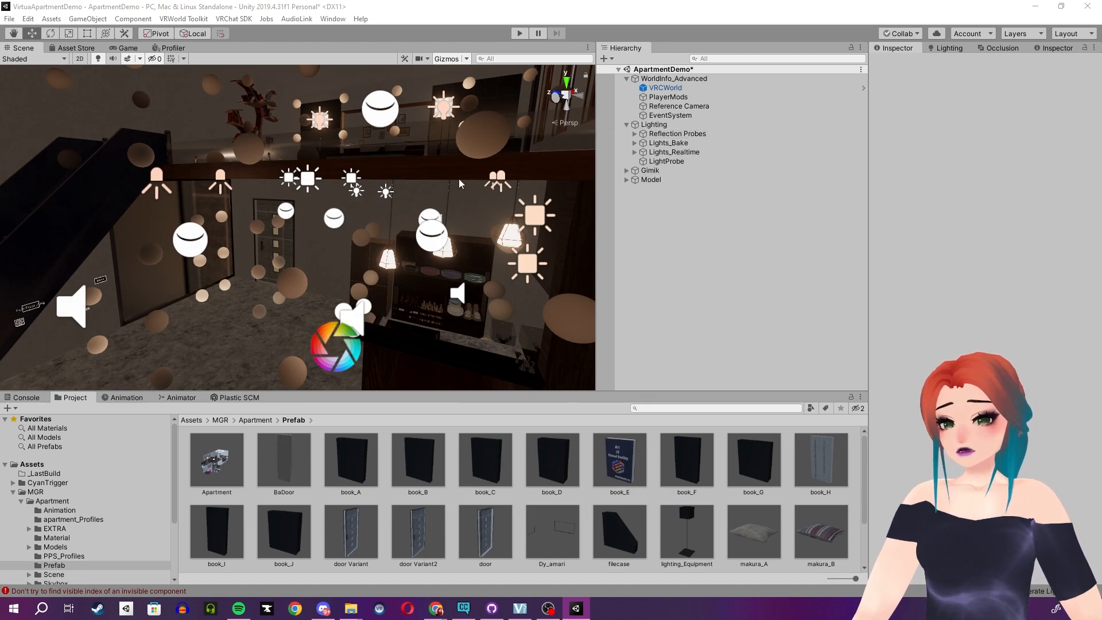
# Look around the apartment interior in the Scene view to examine its lighting, furniture and windows.
pyautogui.moveTo(426, 223); pyautogui.dragTo(356, 241, button='right')
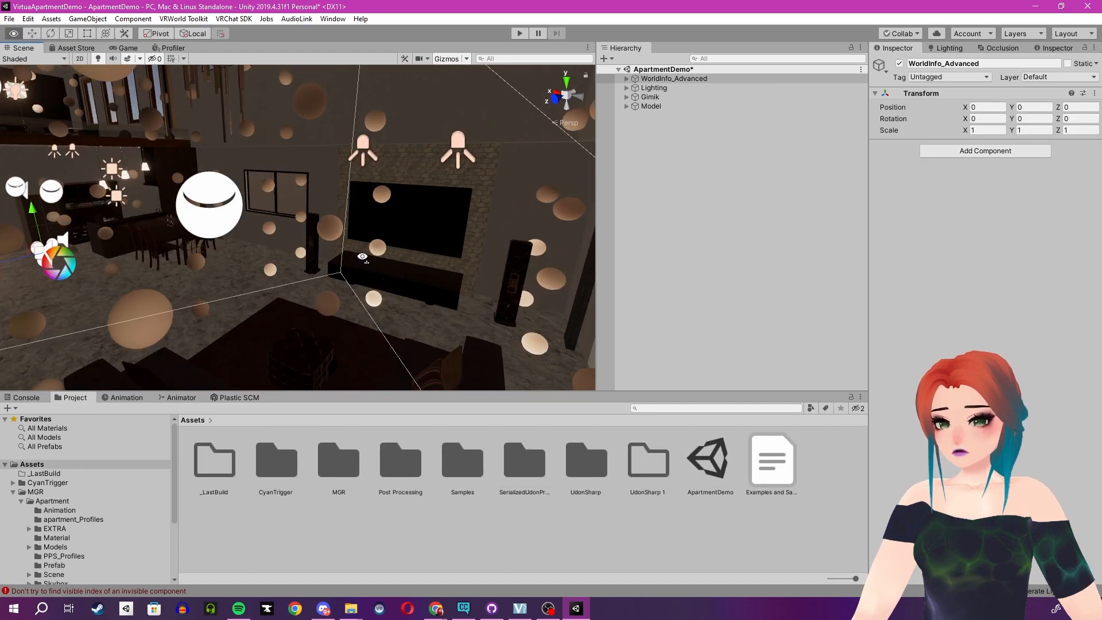
pyautogui.moveTo(362, 256); pyautogui.dragTo(340, 240, button='right')
pyautogui.moveTo(340, 240); pyautogui.dragTo(480, 241, button='right')
pyautogui.moveTo(380, 217); pyautogui.dragTo(498, 260, button='right')
pyautogui.moveTo(277, 291); pyautogui.dragTo(432, 236, button='right')
pyautogui.moveTo(202, 298); pyautogui.dragTo(265, 281, button='right')
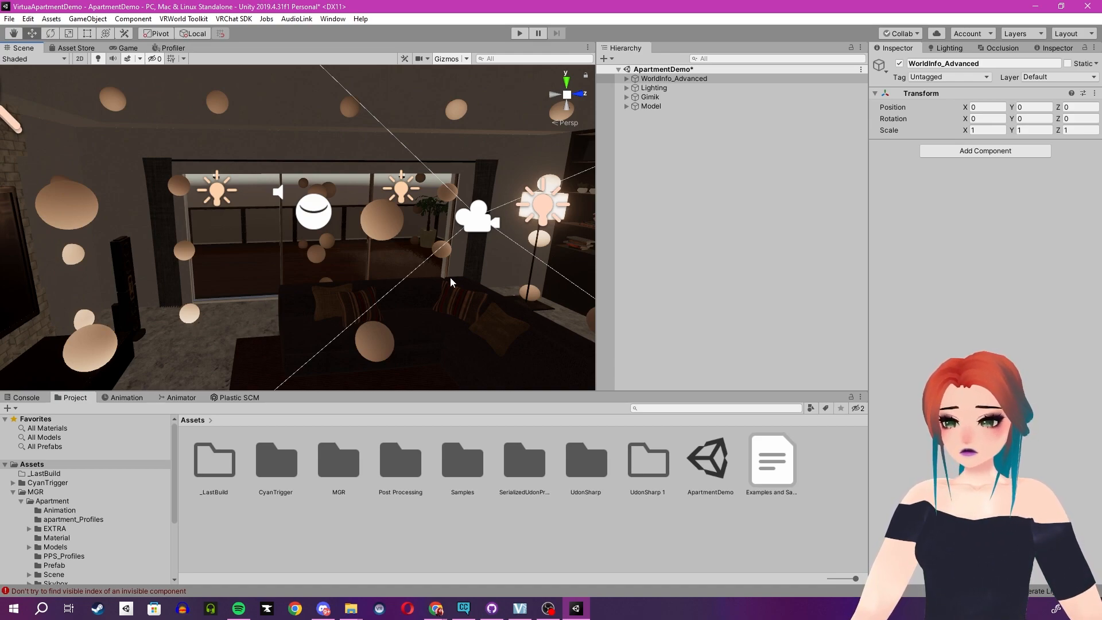
pyautogui.moveTo(415, 281)
pyautogui.mouseDown(button='right')
pyautogui.moveTo(462, 273)
pyautogui.moveTo(393, 275)
pyautogui.moveTo(442, 265)
pyautogui.mouseUp(button='right')
pyautogui.moveTo(359, 250)
pyautogui.mouseDown(button='right')
pyautogui.moveTo(343, 236)
pyautogui.moveTo(341, 263)
pyautogui.moveTo(425, 301)
pyautogui.mouseUp(button='right')
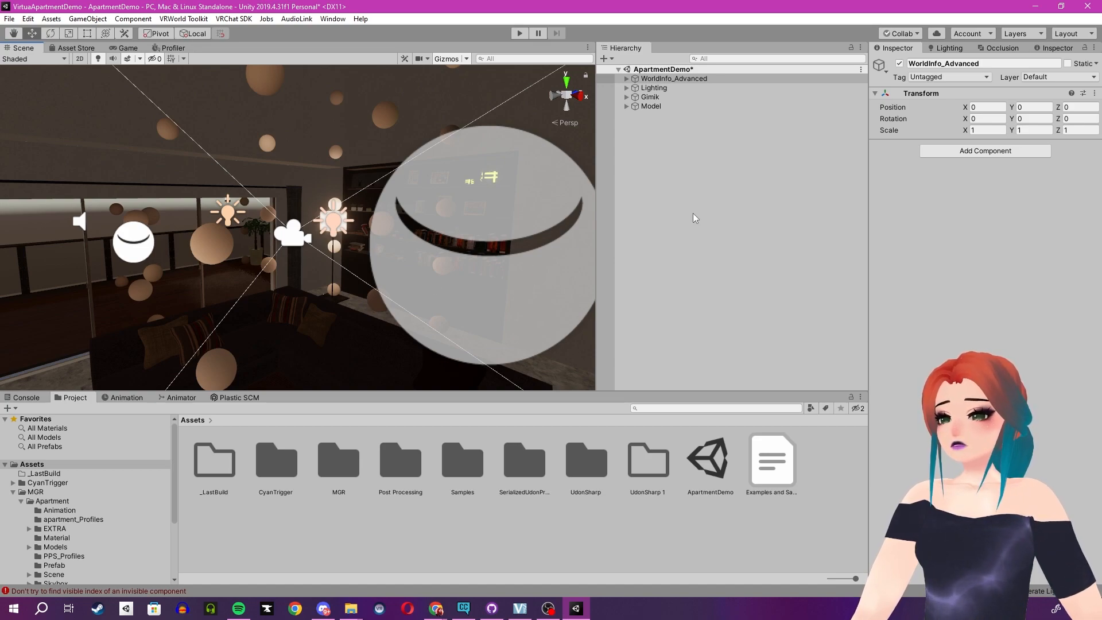
# Open the ApartmentDemo scene's lighting settings.
pyautogui.click(950, 49)
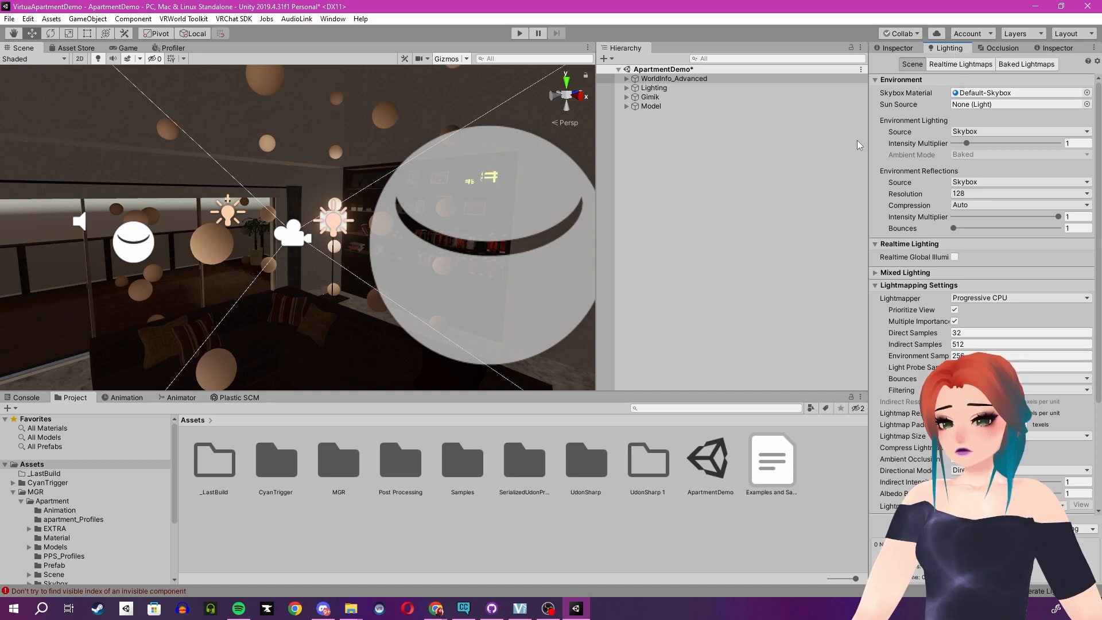
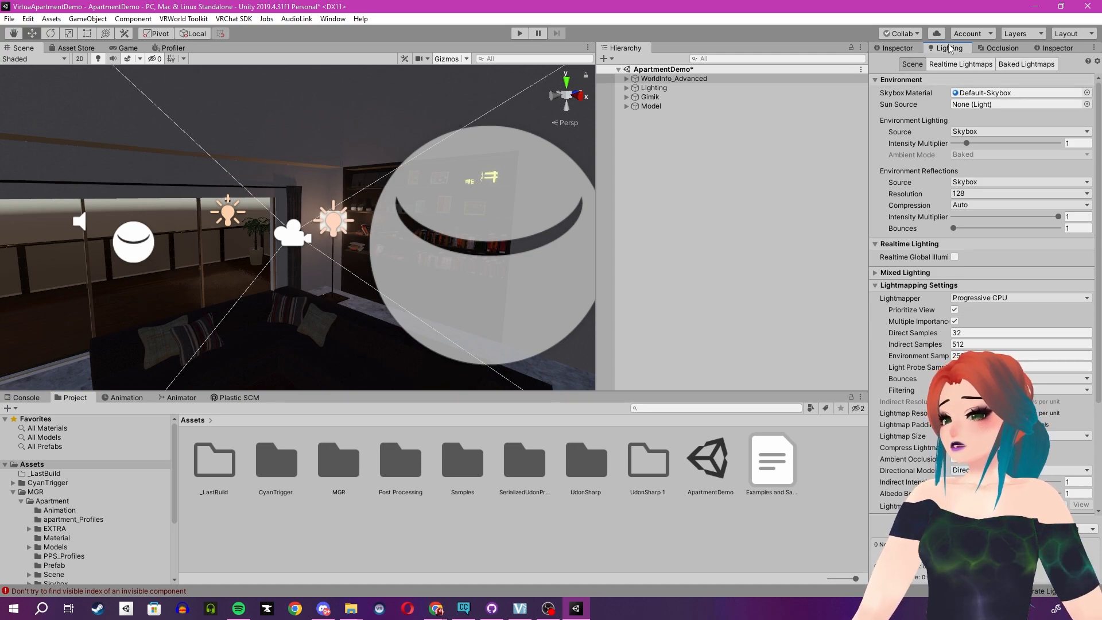
pyautogui.click(906, 48)
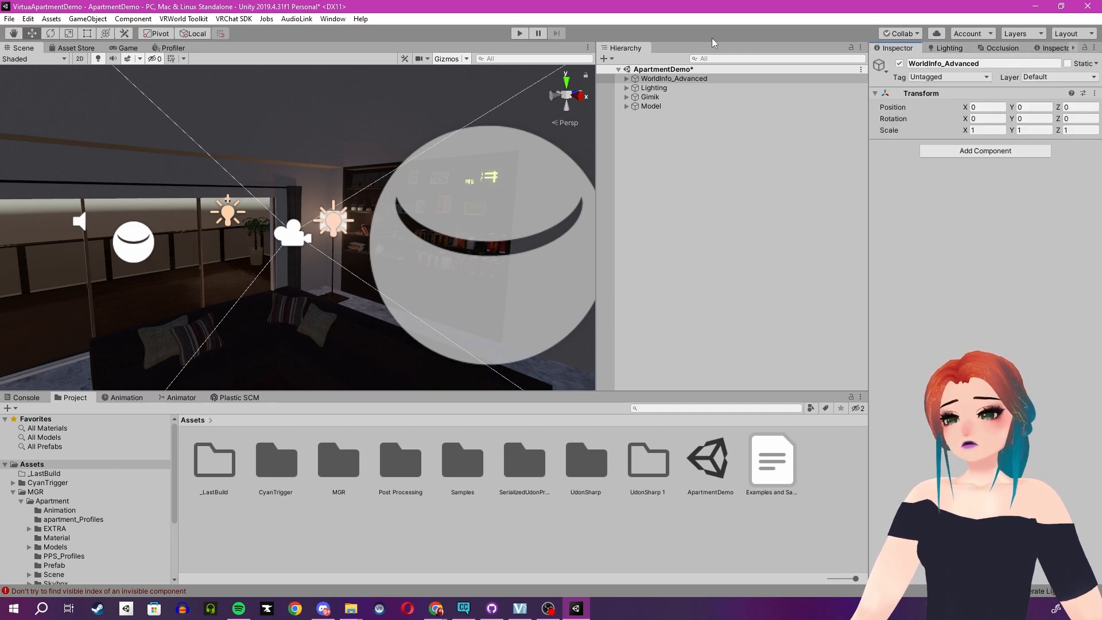
pyautogui.click(330, 19)
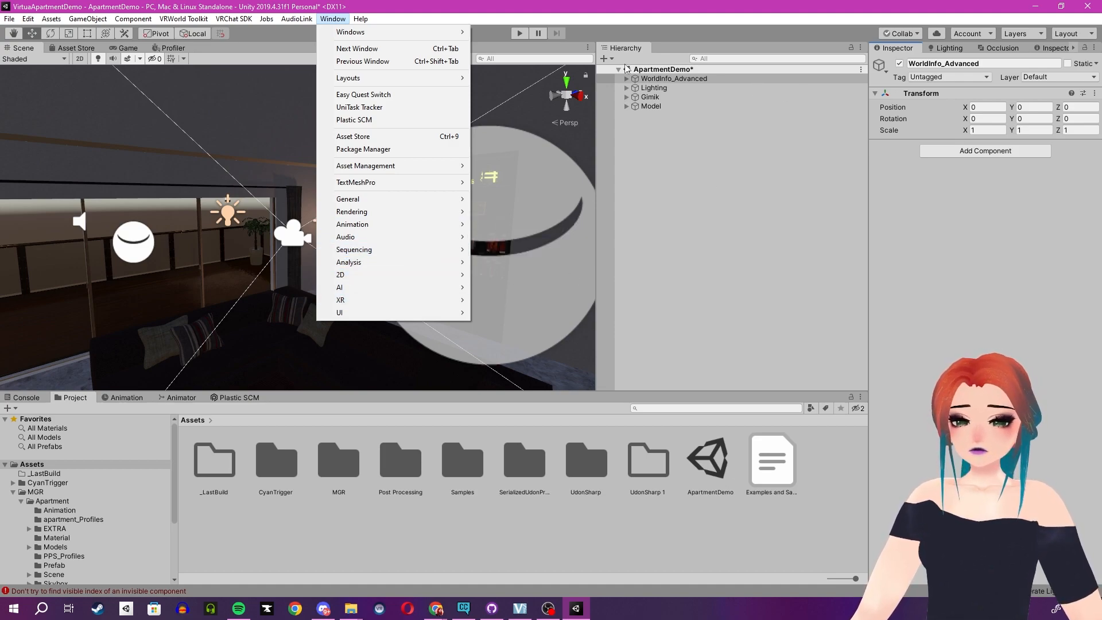
pyautogui.click(662, 5)
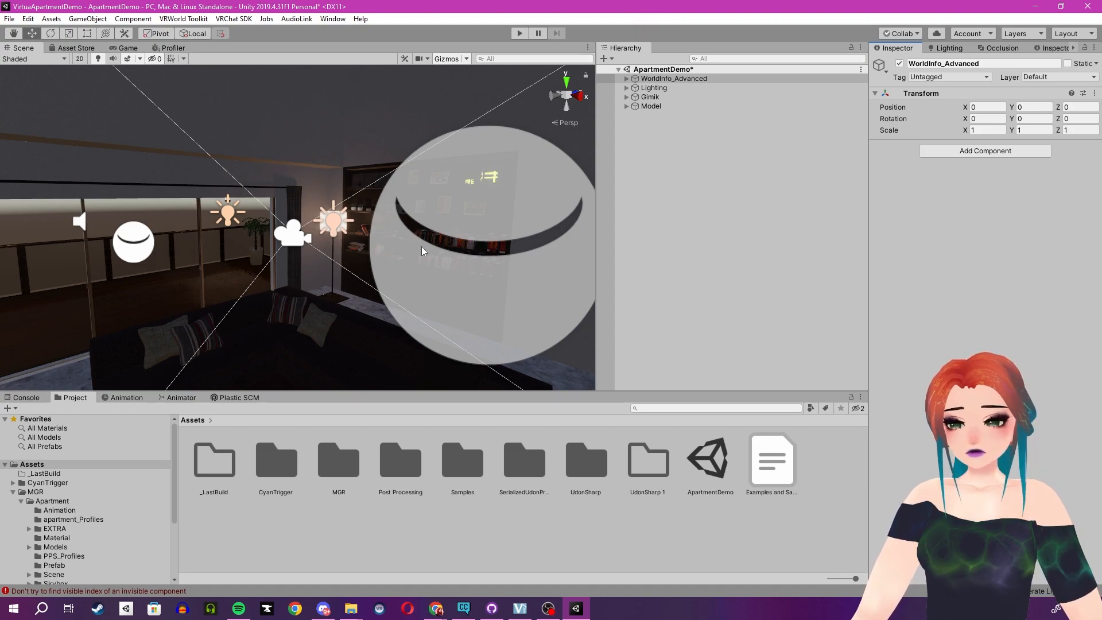
pyautogui.keyDown('alt'); pyautogui.moveTo(448, 241); pyautogui.dragTo(721, 133); pyautogui.keyUp('alt')
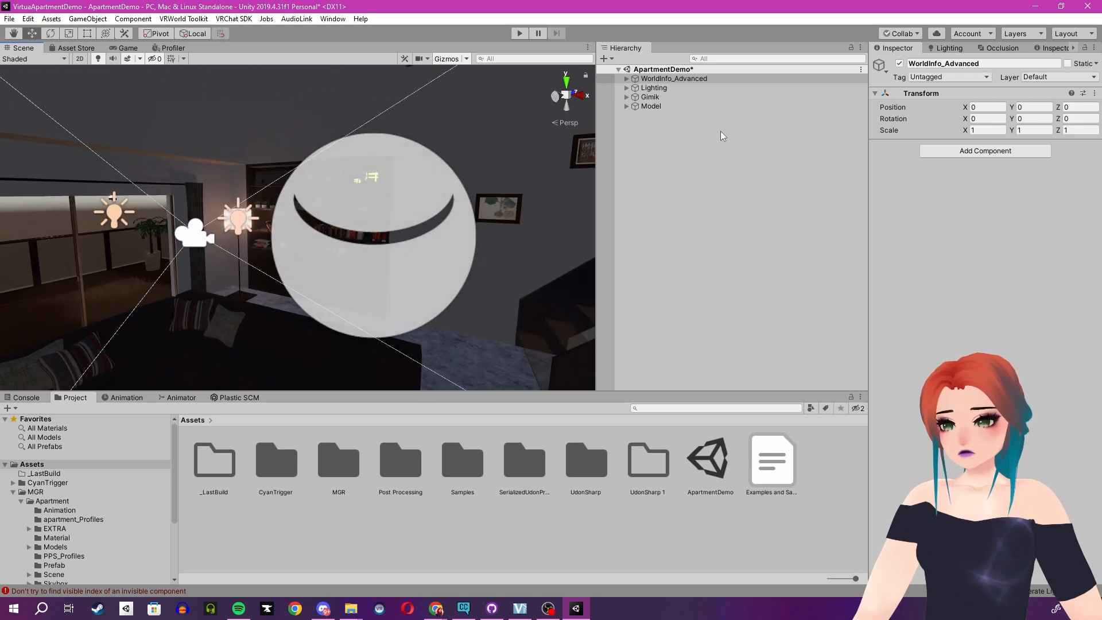
# Expand WorldInfo_Advanced and examine the component settings of its VRCWorld and PlayerMods objects.
pyautogui.click(627, 79)
pyautogui.click(666, 88)
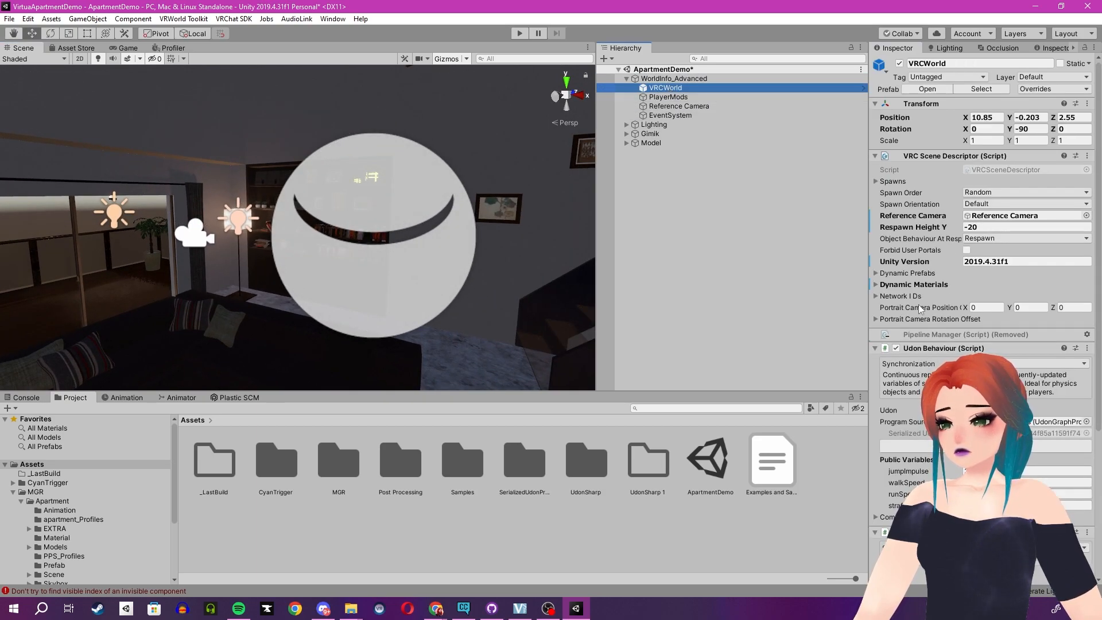
pyautogui.scroll(-6, 930, 299)
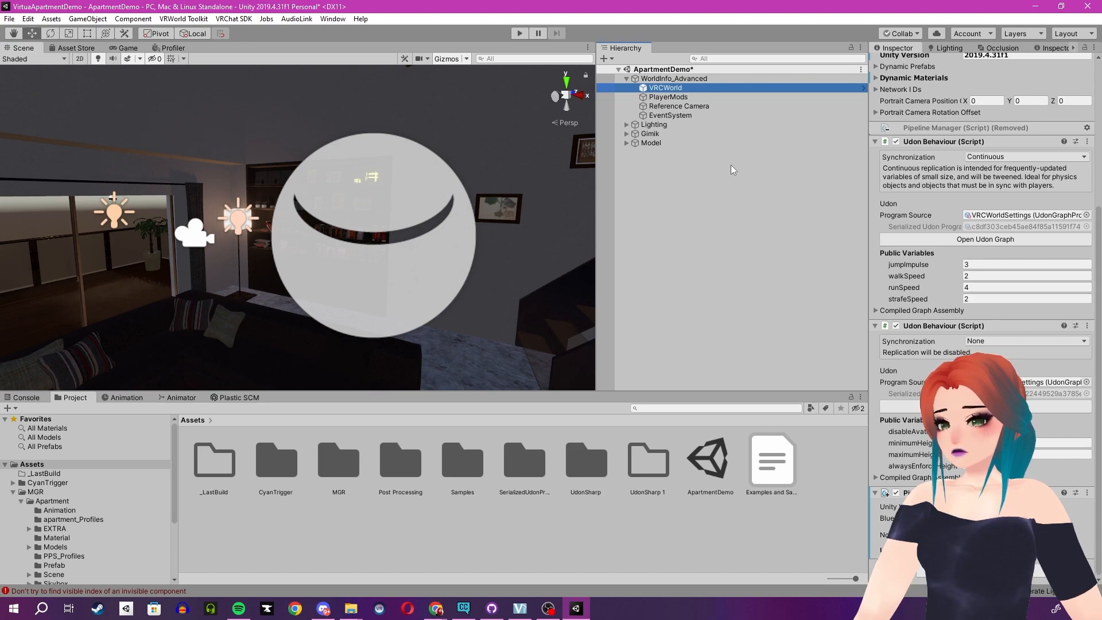
pyautogui.click(669, 97)
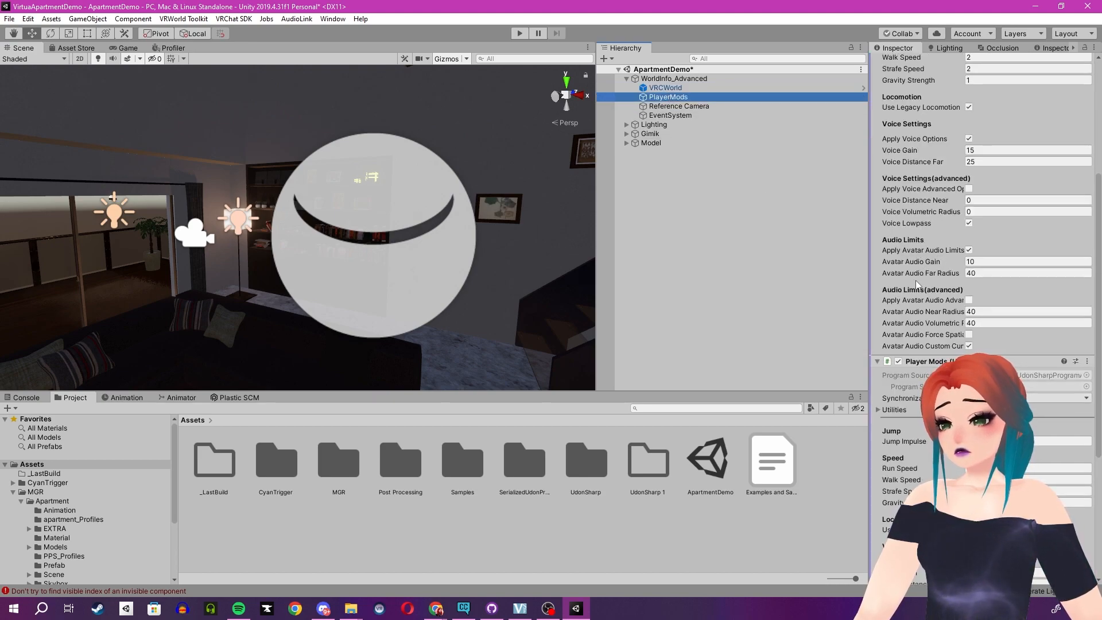
pyautogui.scroll(-3, 917, 287)
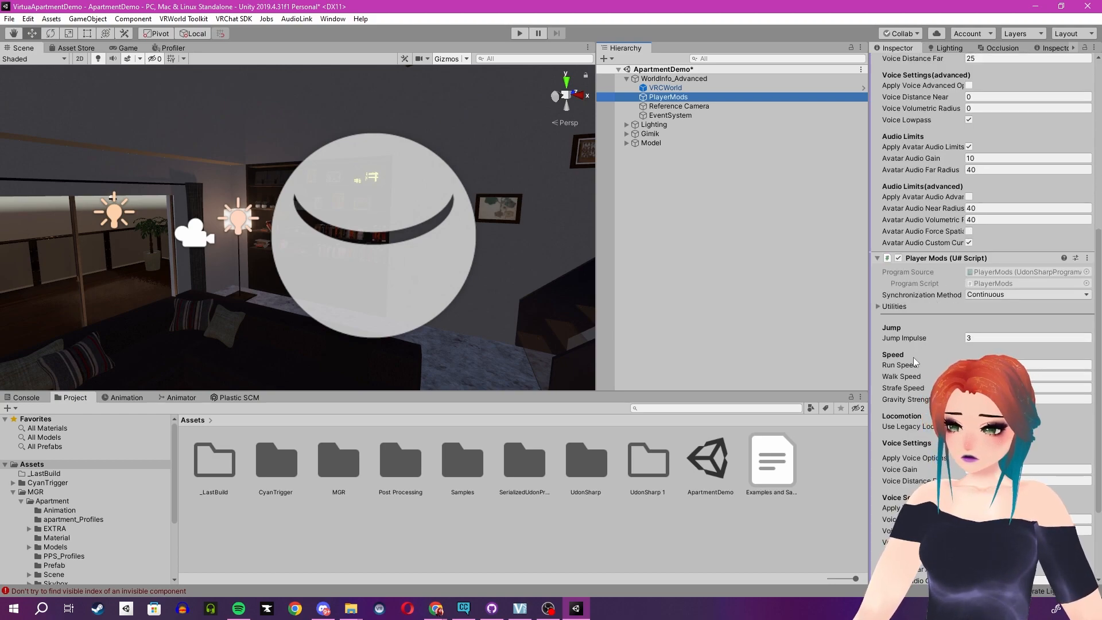
pyautogui.scroll(-3, 915, 361)
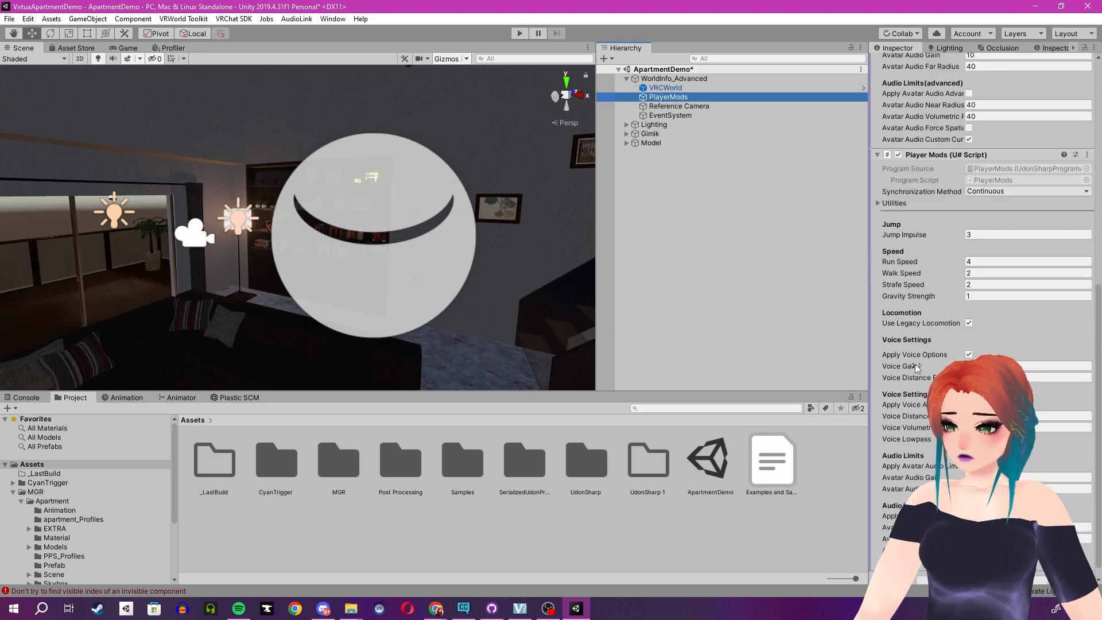
# Examine the Reference Camera's component settings and look around the living room's lamps, screen and windows in the Scene view.
pyautogui.click(690, 107)
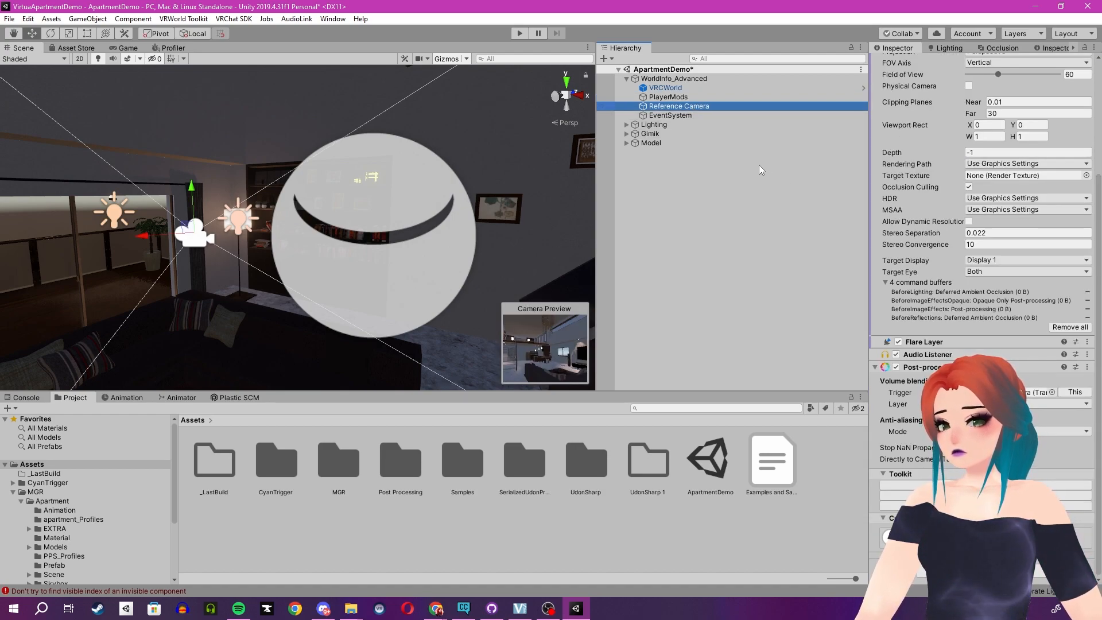
pyautogui.moveTo(390, 230); pyautogui.dragTo(209, 217, button='right')
pyautogui.press('w')
pyautogui.press('q')
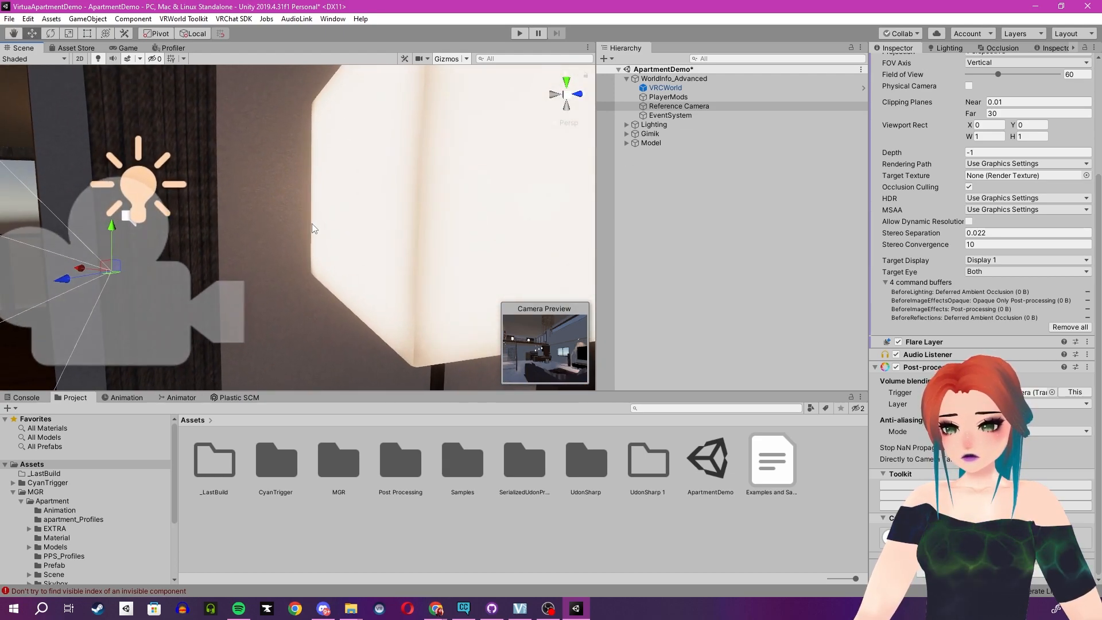
pyautogui.press('d')
pyautogui.moveTo(305, 140); pyautogui.dragTo(221, 171, button='right')
pyautogui.moveTo(313, 200); pyautogui.dragTo(230, 213, button='right')
pyautogui.moveTo(457, 212); pyautogui.dragTo(165, 153, button='right')
pyautogui.press('d')
pyautogui.press('w')
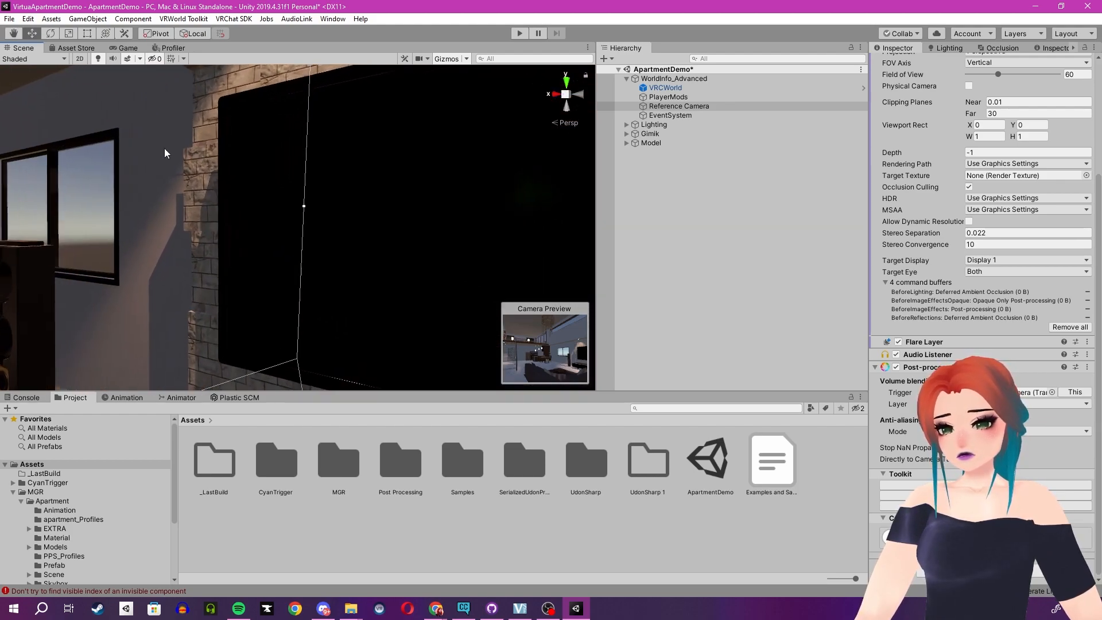
pyautogui.moveTo(394, 212); pyautogui.dragTo(188, 193, button='right')
pyautogui.press('w')
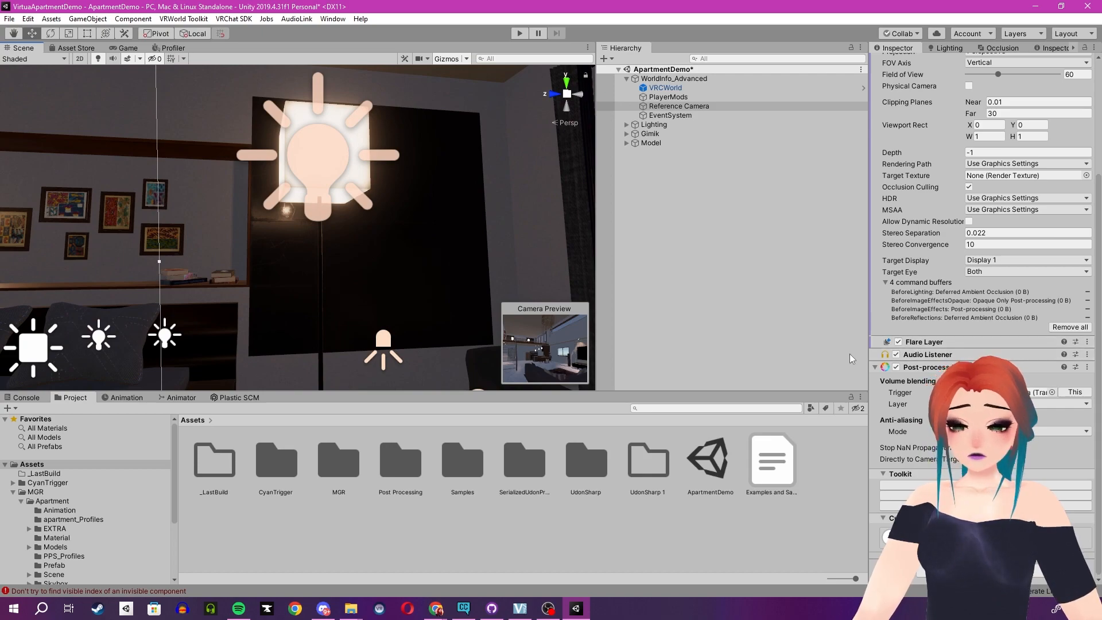
pyautogui.scroll(5, 919, 273)
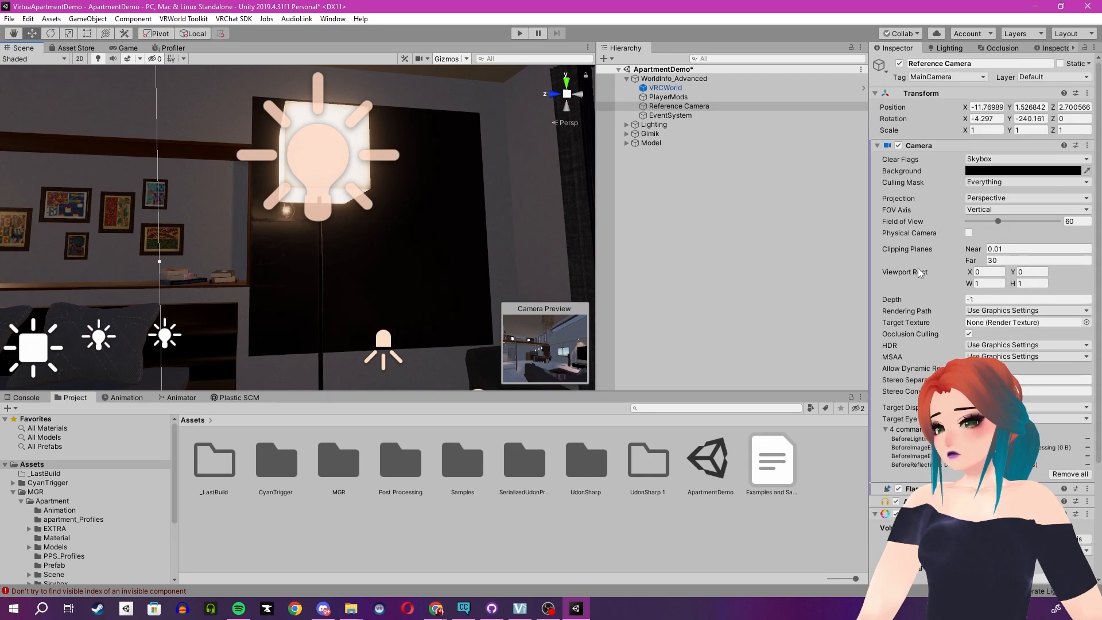
pyautogui.scroll(-5, 919, 276)
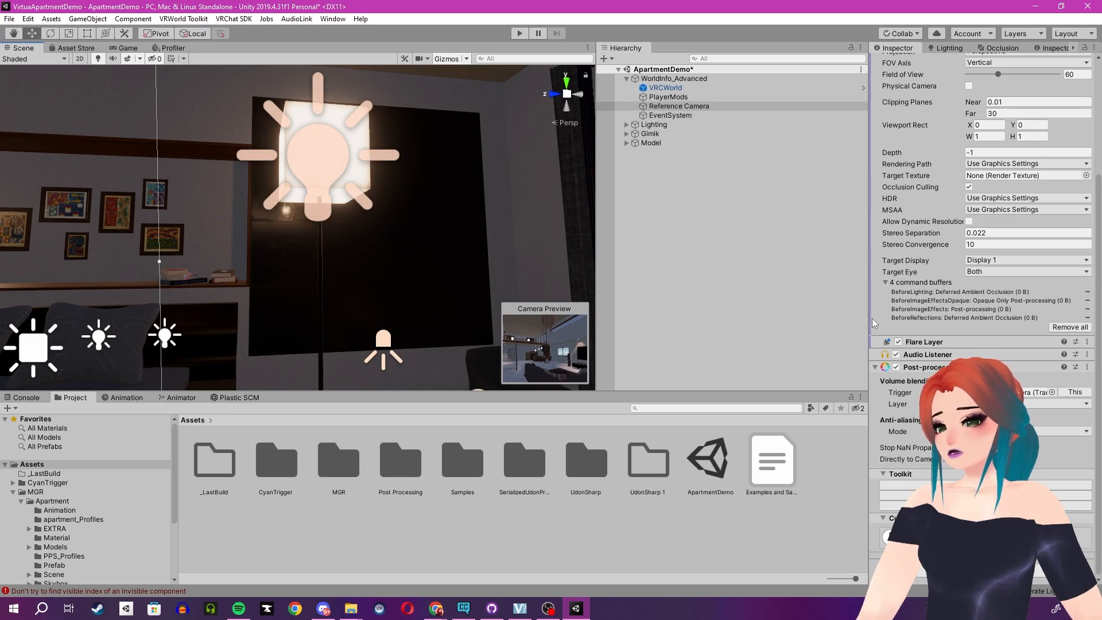
# Check the missing iwaSync3-Screen and iwaSync3 prefabs in the Gimik group and collapse the iwaSync3 entry.
pyautogui.rightClick(664, 300)
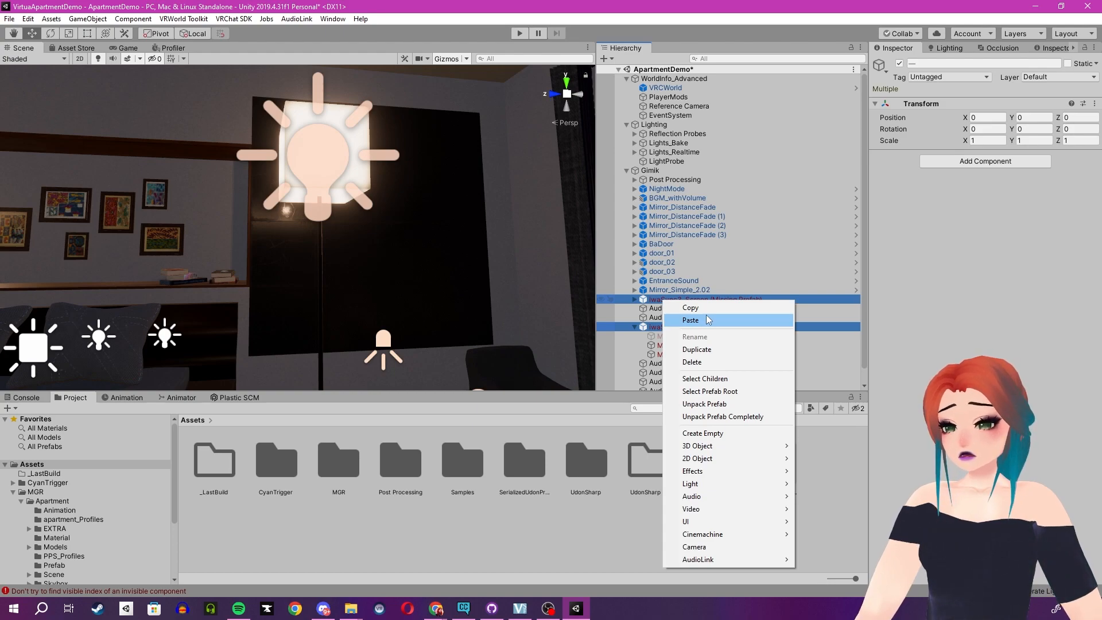
pyautogui.click(829, 295)
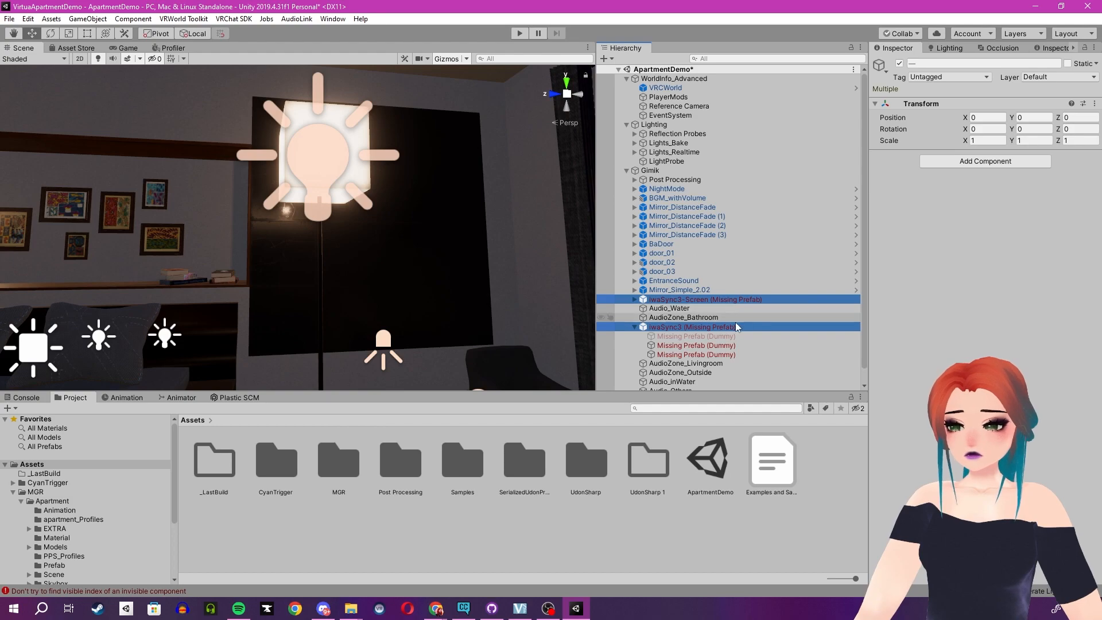
pyautogui.click(634, 328)
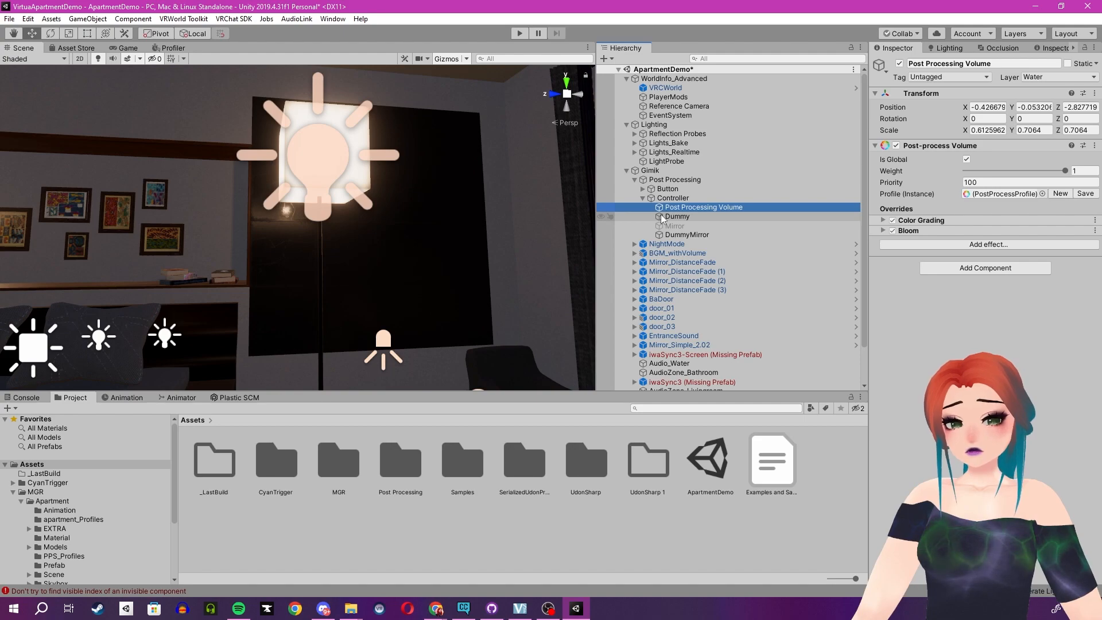
# Set the Bloom intensity to 0.6 on the Post Processing Volume under Gimik's Post Processing Controller.
pyautogui.moveTo(381, 213); pyautogui.dragTo(280, 206, button='right')
pyautogui.press('w')
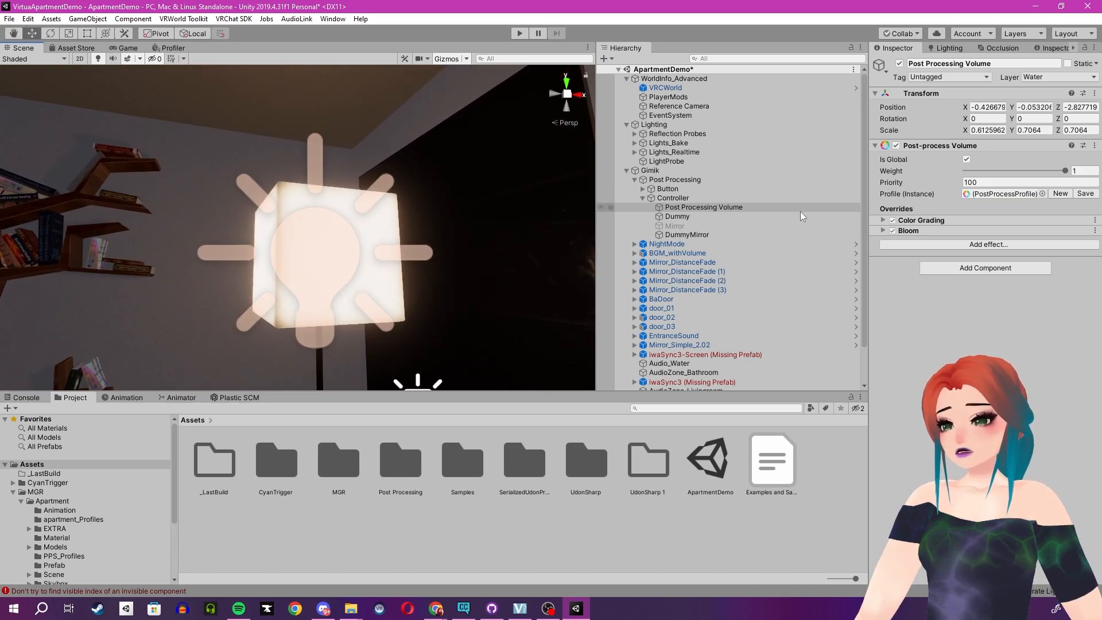
pyautogui.click(883, 231)
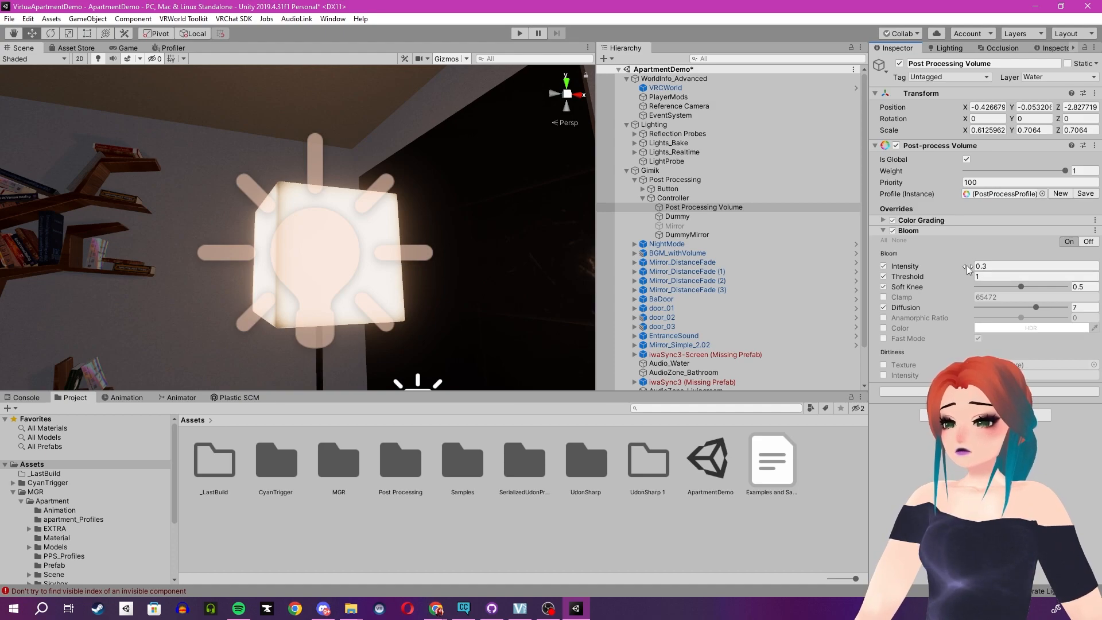
pyautogui.moveTo(970, 269)
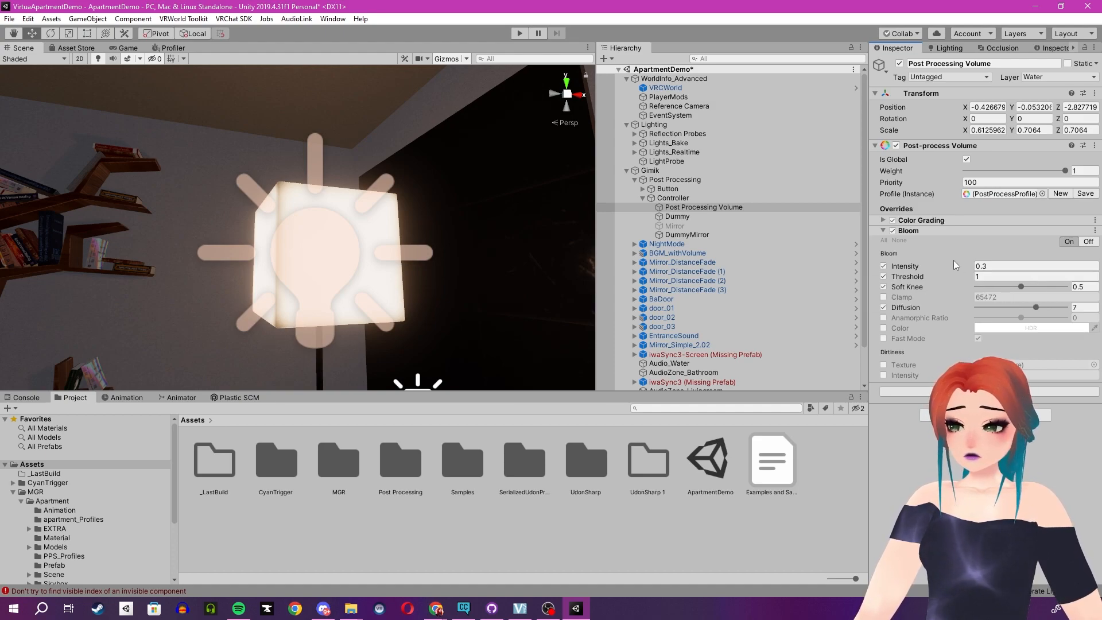
pyautogui.moveTo(963, 265); pyautogui.dragTo(1044, 261)
pyautogui.moveTo(934, 260); pyautogui.dragTo(956, 281)
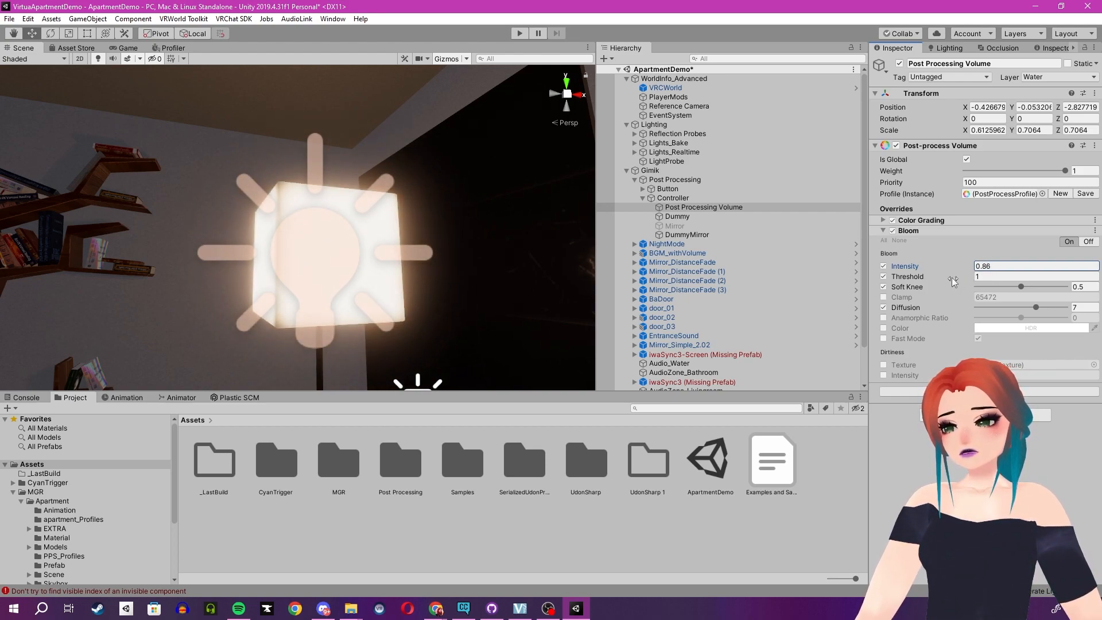
pyautogui.hotkey('ctrl', 'z')
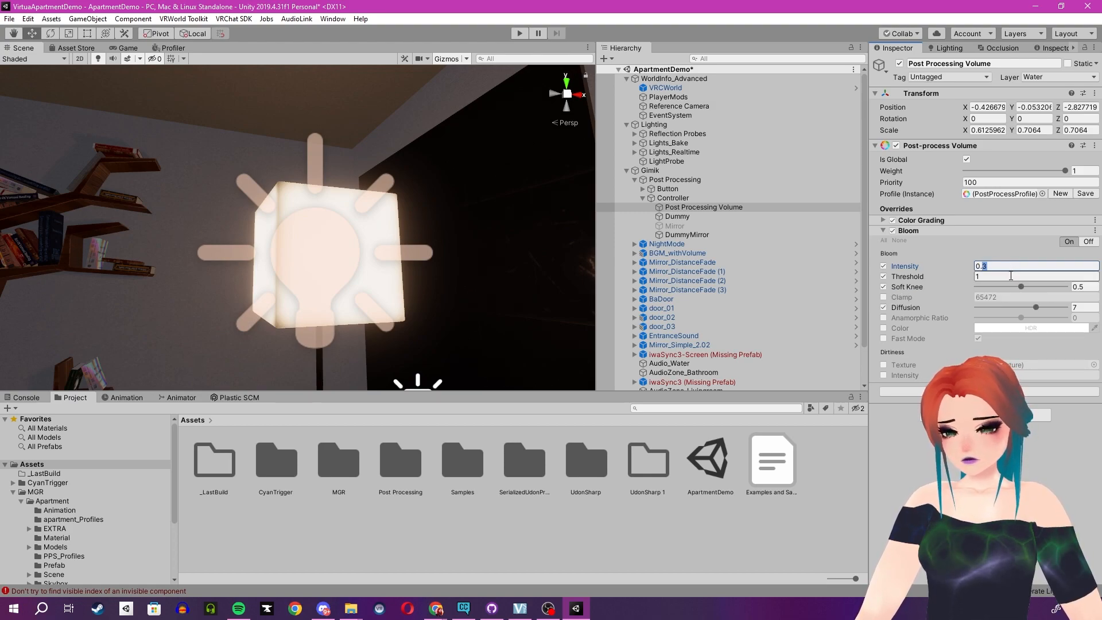
pyautogui.write('6')
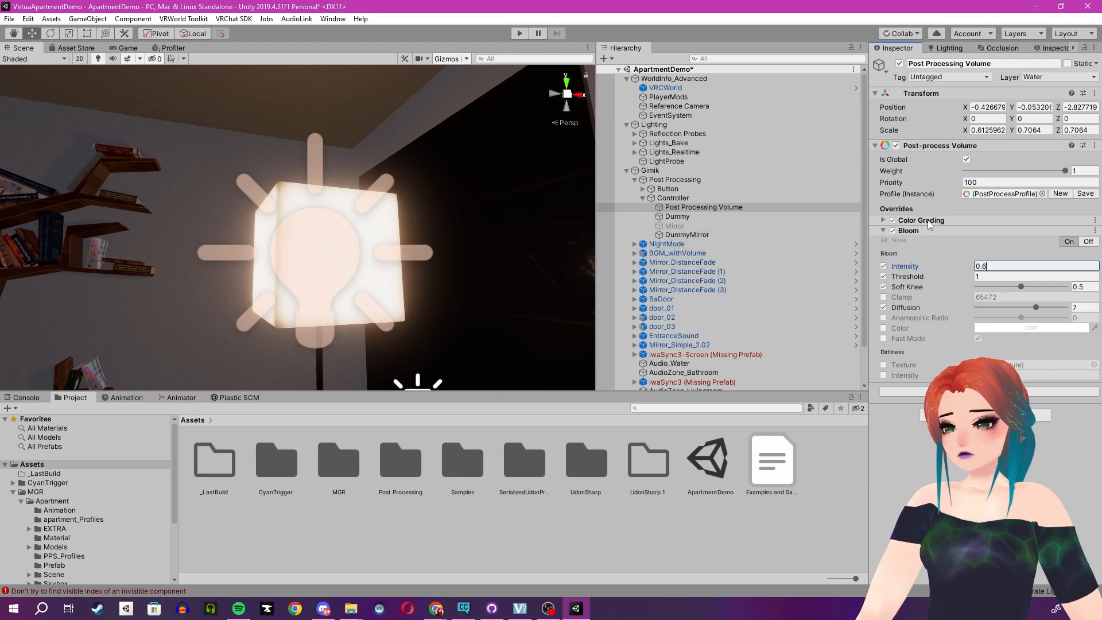
# Try the Color Grading tonemapping mode None on the Post Processing Volume, compare the room's look, and restore ACES.
pyautogui.click(883, 220)
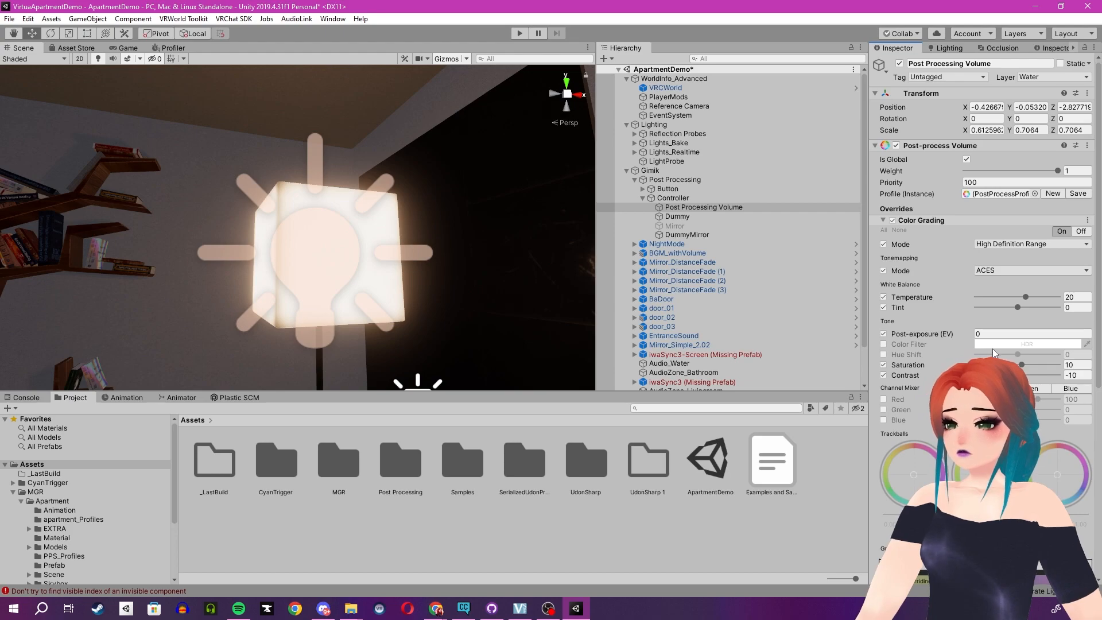
pyautogui.click(1011, 271)
pyautogui.click(1006, 284)
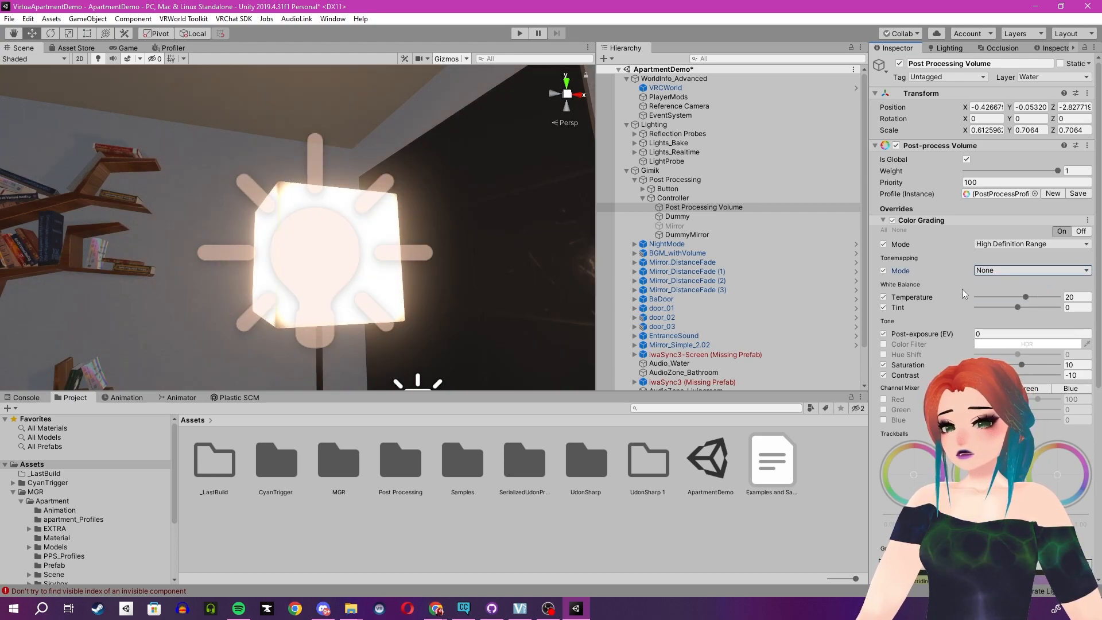
pyautogui.moveTo(514, 271); pyautogui.dragTo(359, 311, button='right')
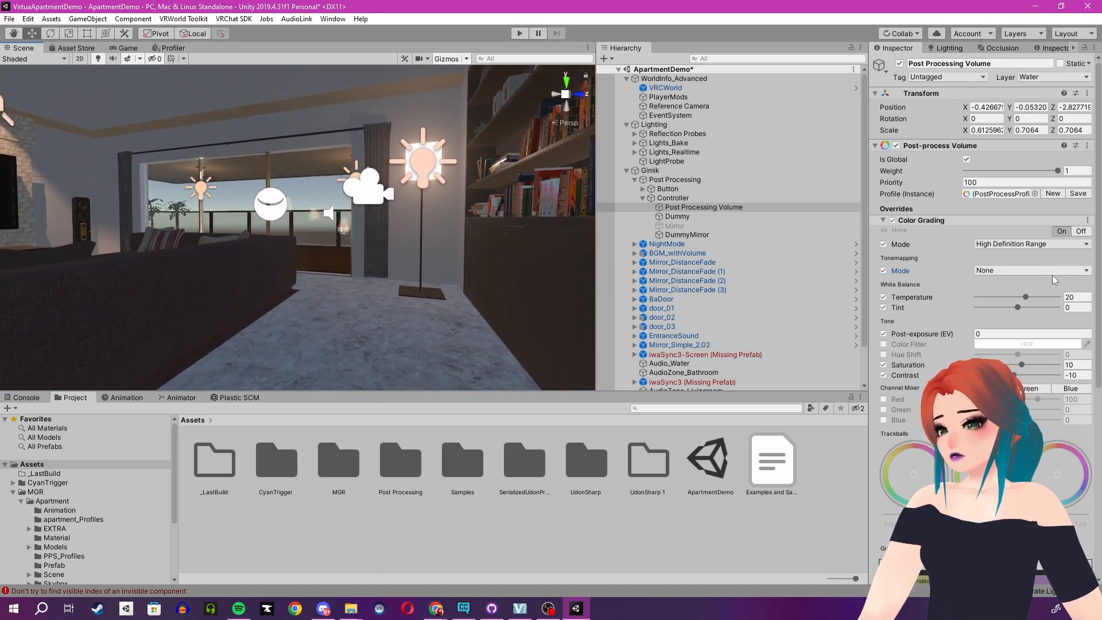
pyautogui.click(1039, 270)
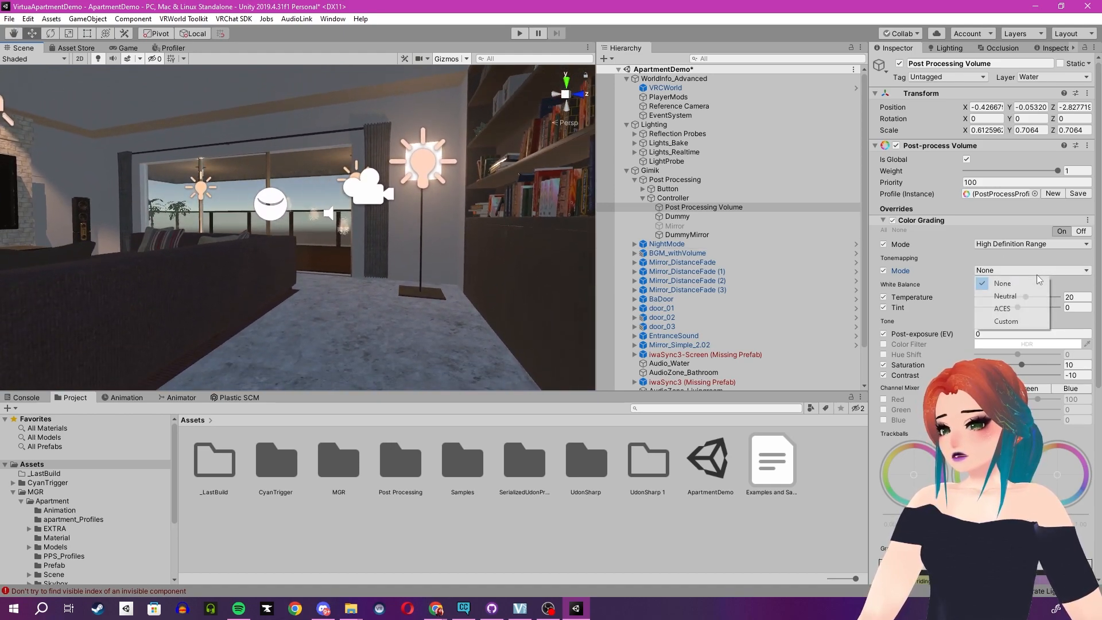
pyautogui.click(1010, 308)
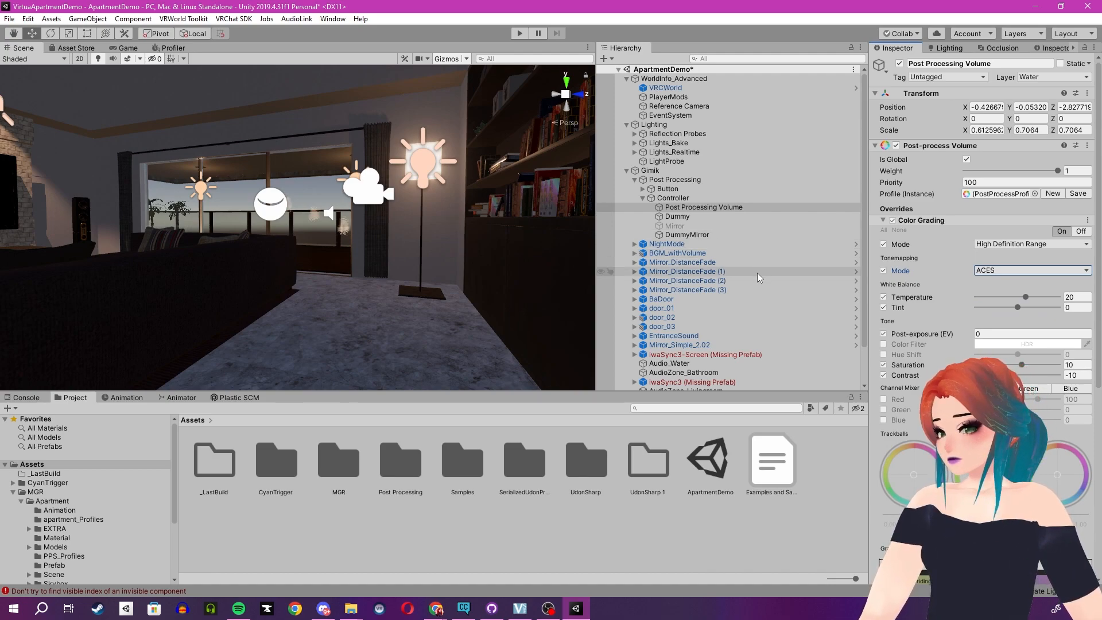
# Review the volume's Color Grading and Bloom settings and examine their look throughout the apartment in the Scene view.
pyautogui.scroll(-8, 984, 258)
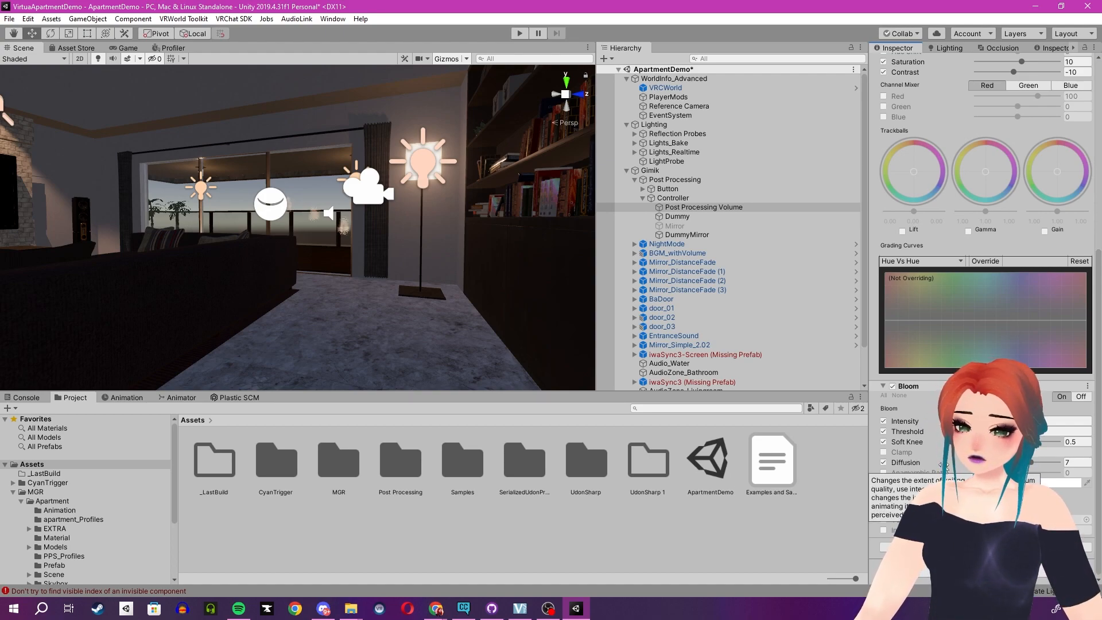
pyautogui.scroll(5, 946, 466)
pyautogui.moveTo(394, 188); pyautogui.dragTo(168, 256, button='right')
pyautogui.press('w')
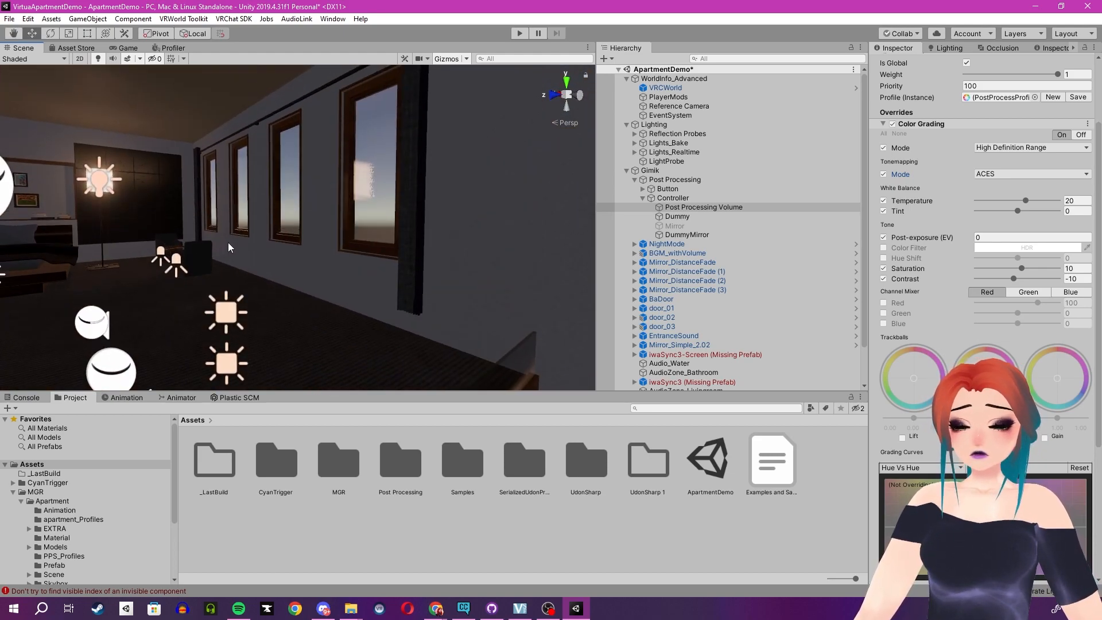
pyautogui.moveTo(325, 232)
pyautogui.mouseDown(button='right')
pyautogui.moveTo(233, 232)
pyautogui.moveTo(263, 229)
pyautogui.moveTo(254, 222)
pyautogui.mouseUp(button='right')
pyautogui.press('s')
pyautogui.press('w')
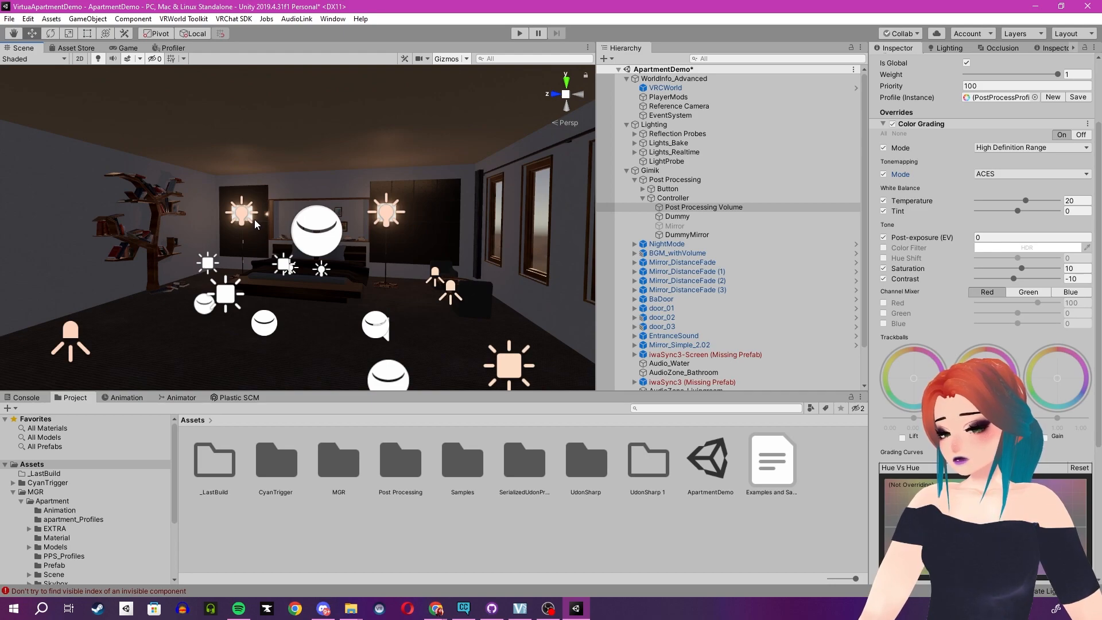
pyautogui.moveTo(254, 219); pyautogui.dragTo(271, 302, button='right')
pyautogui.scroll(1, 271, 299)
pyautogui.scroll(-1, 271, 299)
pyautogui.scroll(3, 271, 299)
pyautogui.scroll(-3, 271, 298)
pyautogui.moveTo(271, 298)
pyautogui.mouseDown(button='middle')
pyautogui.moveTo(329, 258)
pyautogui.moveTo(270, 313)
pyautogui.mouseUp(button='middle')
pyautogui.moveTo(270, 313); pyautogui.dragTo(321, 263, button='right')
pyautogui.moveTo(320, 263); pyautogui.dragTo(301, 270, button='middle')
pyautogui.moveTo(301, 270); pyautogui.dragTo(332, 249, button='right')
pyautogui.moveTo(332, 249); pyautogui.dragTo(350, 248, button='middle')
pyautogui.moveTo(344, 254); pyautogui.dragTo(283, 273, button='right')
pyautogui.press('s')
pyautogui.press('q')
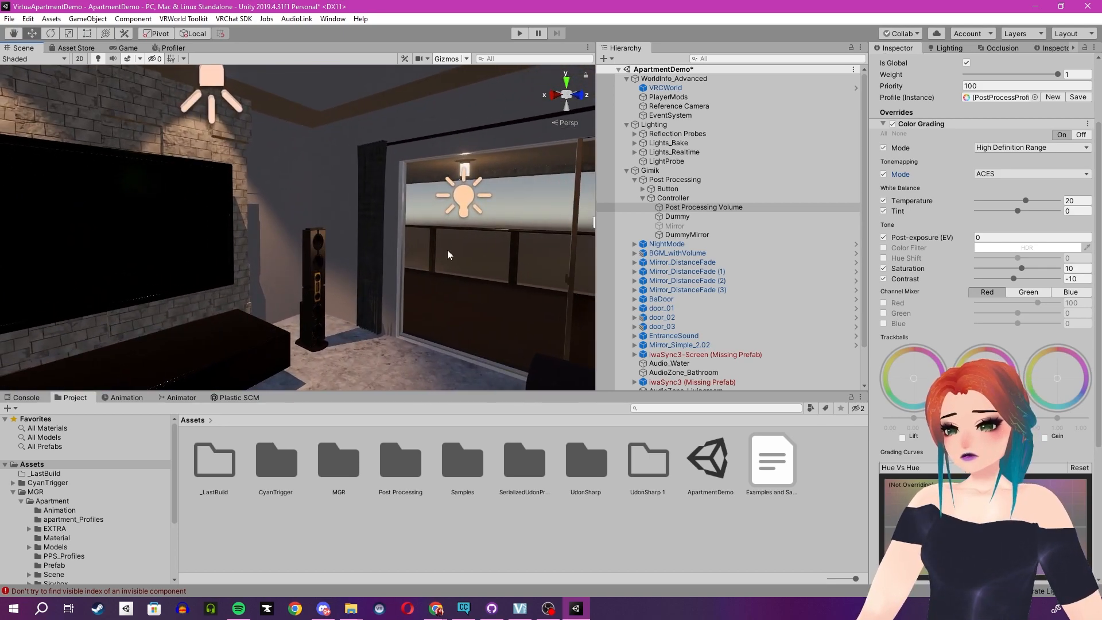
# Collapse the Gimik group in the hierarchy and view the staircase and kitchen side of the apartment.
pyautogui.click(627, 171)
pyautogui.moveTo(446, 233); pyautogui.dragTo(427, 253, button='right')
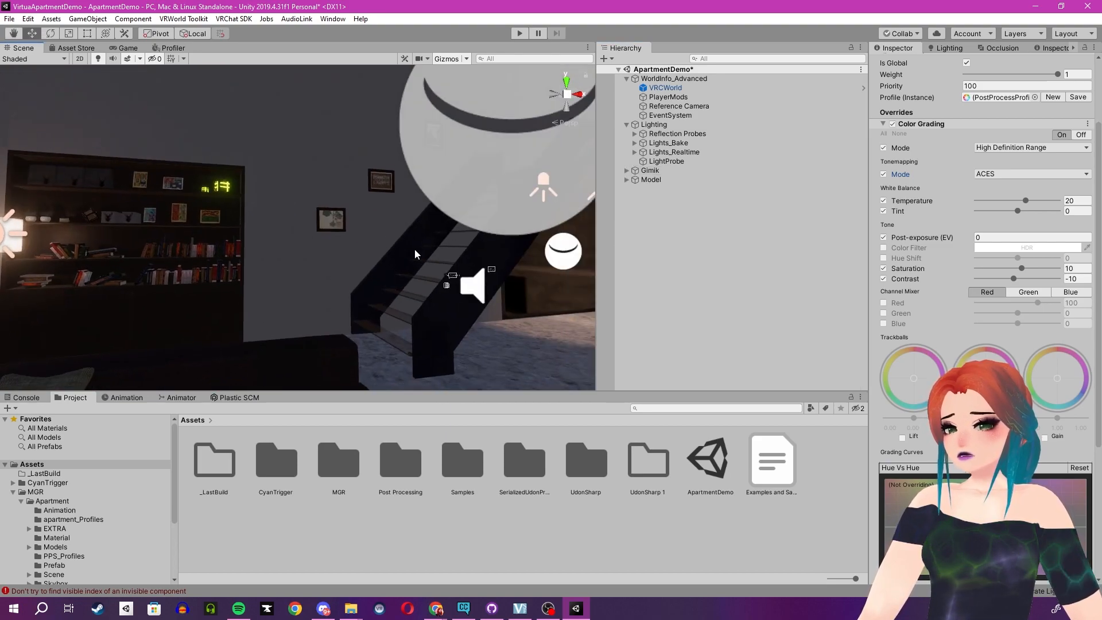
pyautogui.moveTo(345, 264); pyautogui.dragTo(528, 233, button='right')
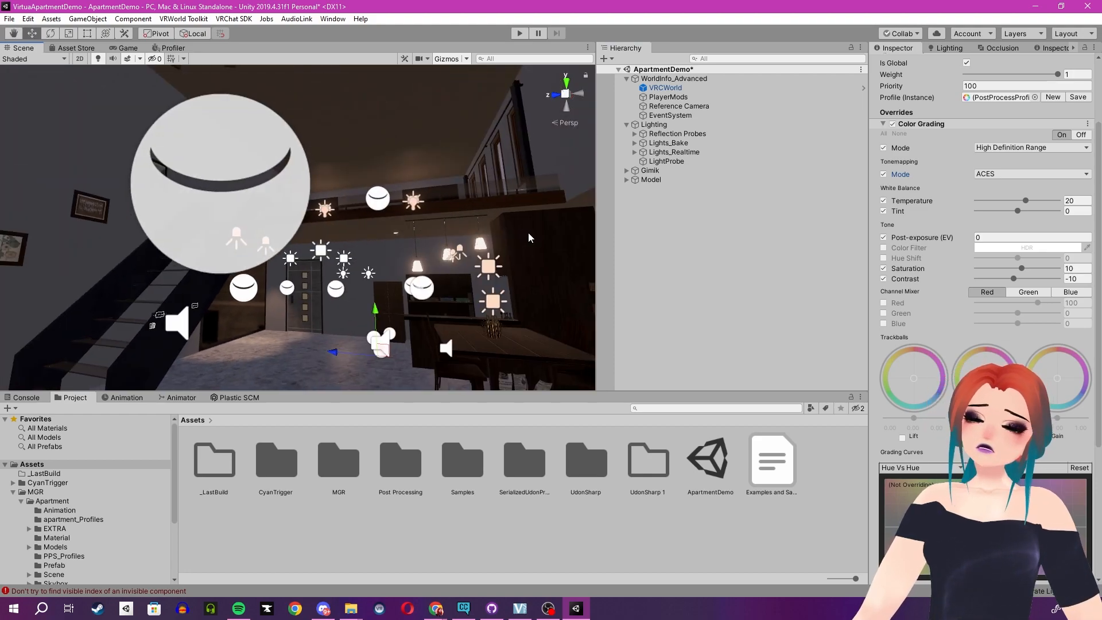
# Collapse the Lighting and WorldInfo_Advanced groups in the hierarchy and view the staircase and dining area.
pyautogui.moveTo(339, 280); pyautogui.dragTo(331, 330, button='right')
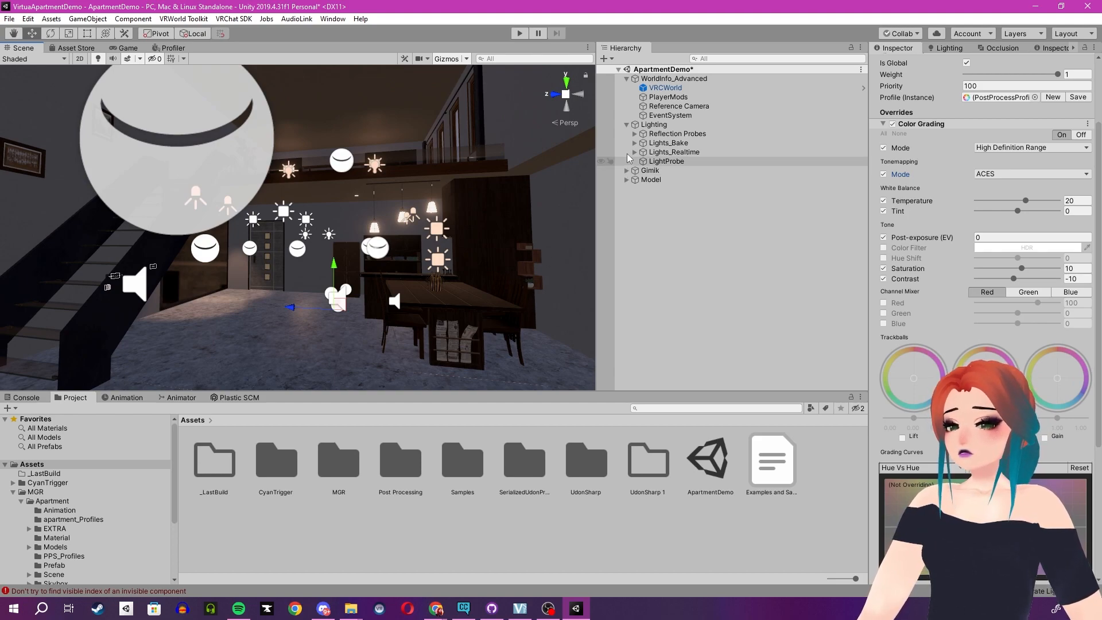
pyautogui.click(627, 124)
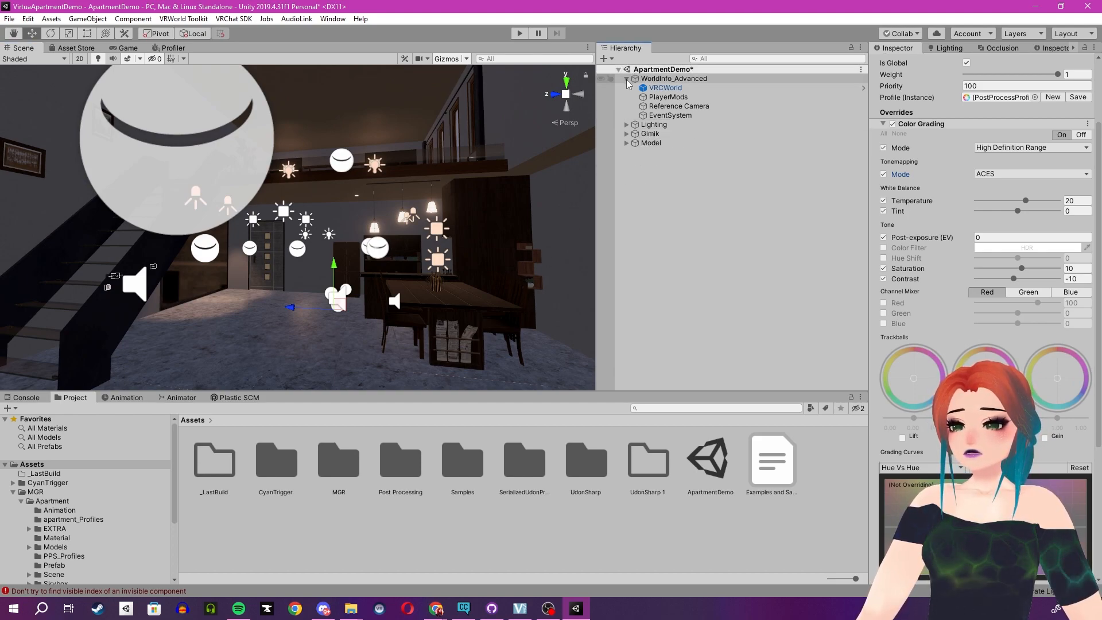
pyautogui.click(627, 79)
pyautogui.moveTo(415, 179); pyautogui.dragTo(399, 193, button='right')
pyautogui.moveTo(329, 322); pyautogui.dragTo(320, 340, button='right')
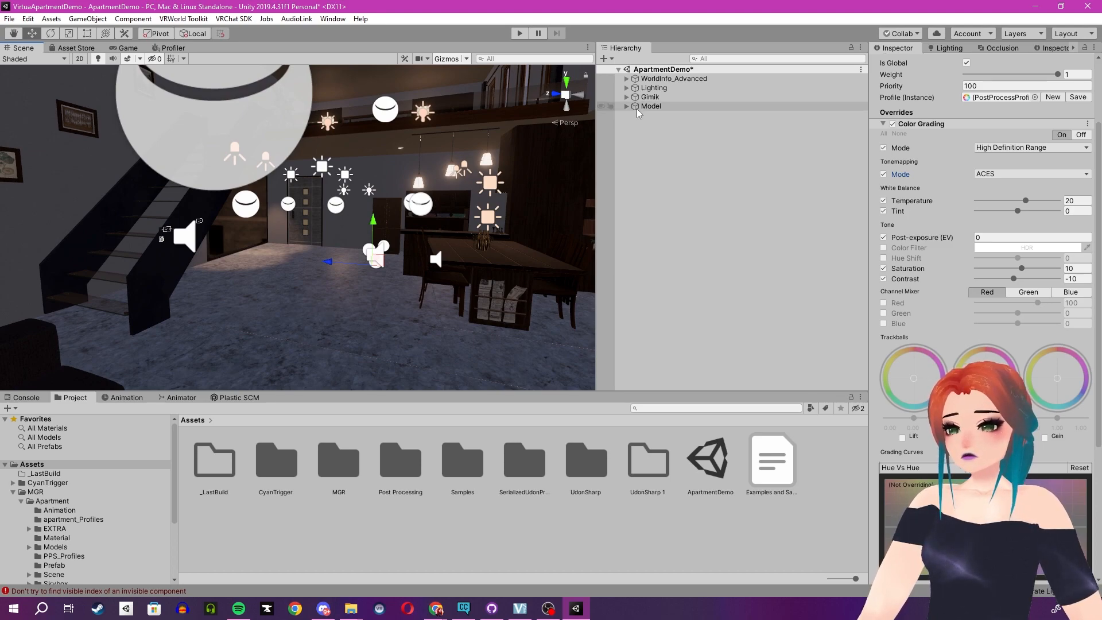
# Review the Model group's Apartment_old, Furniture, Porop, Collider and Structure objects one after another.
pyautogui.click(304, 315)
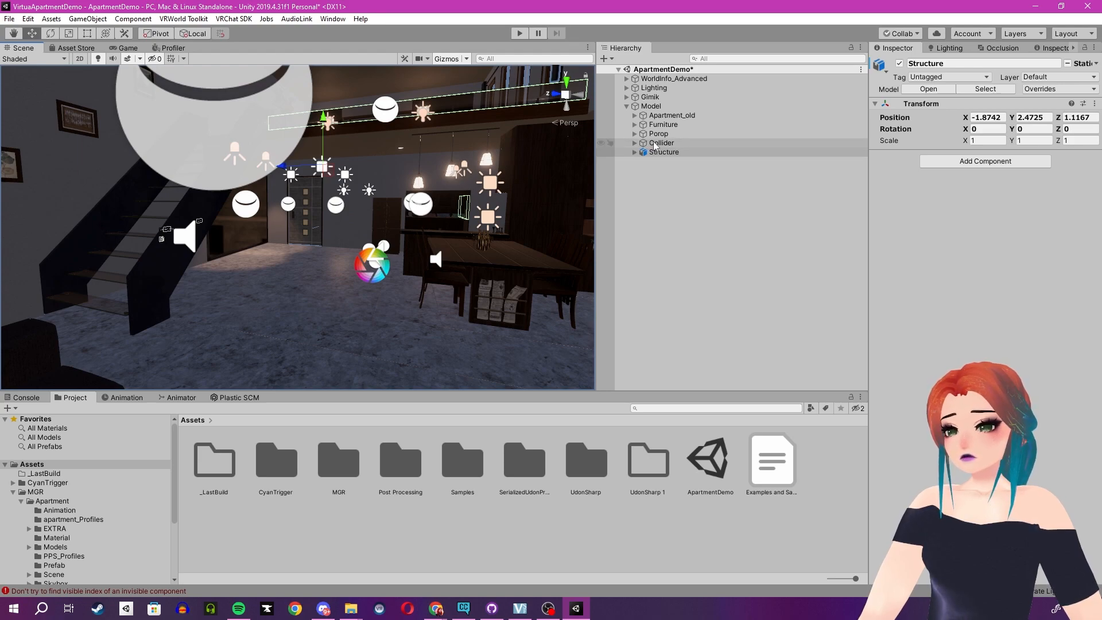
pyautogui.click(664, 116)
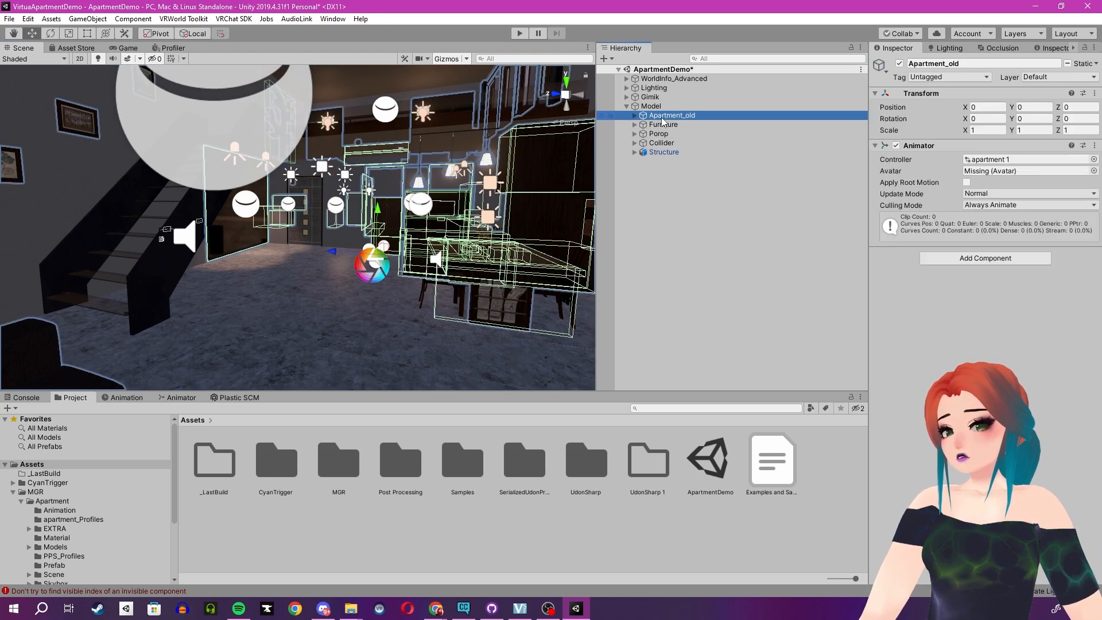
pyautogui.click(663, 126)
pyautogui.click(663, 133)
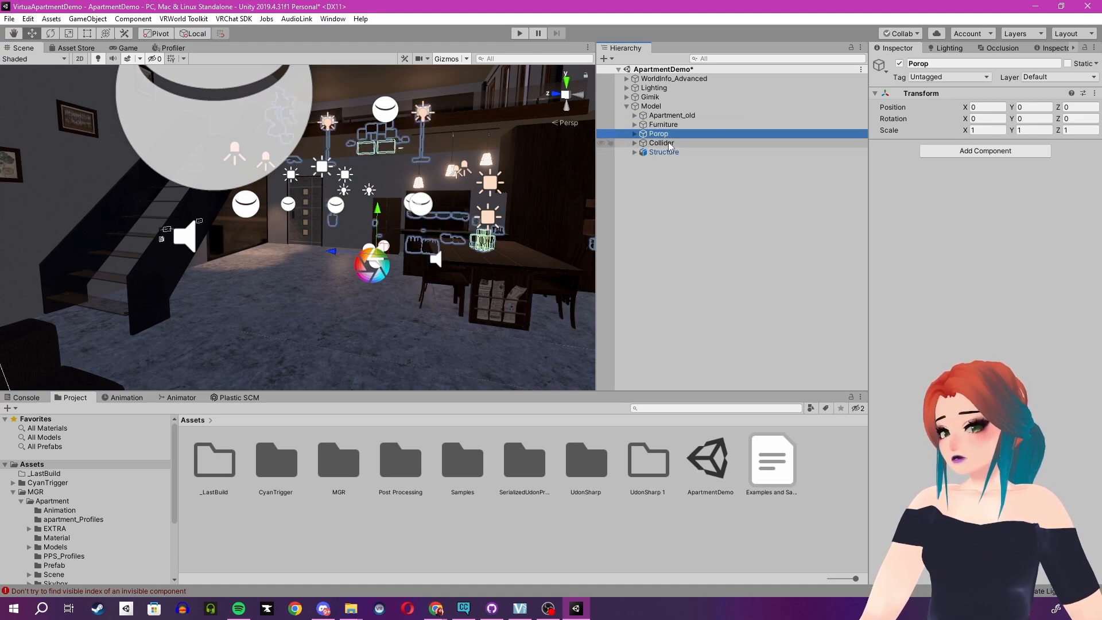
pyautogui.click(669, 143)
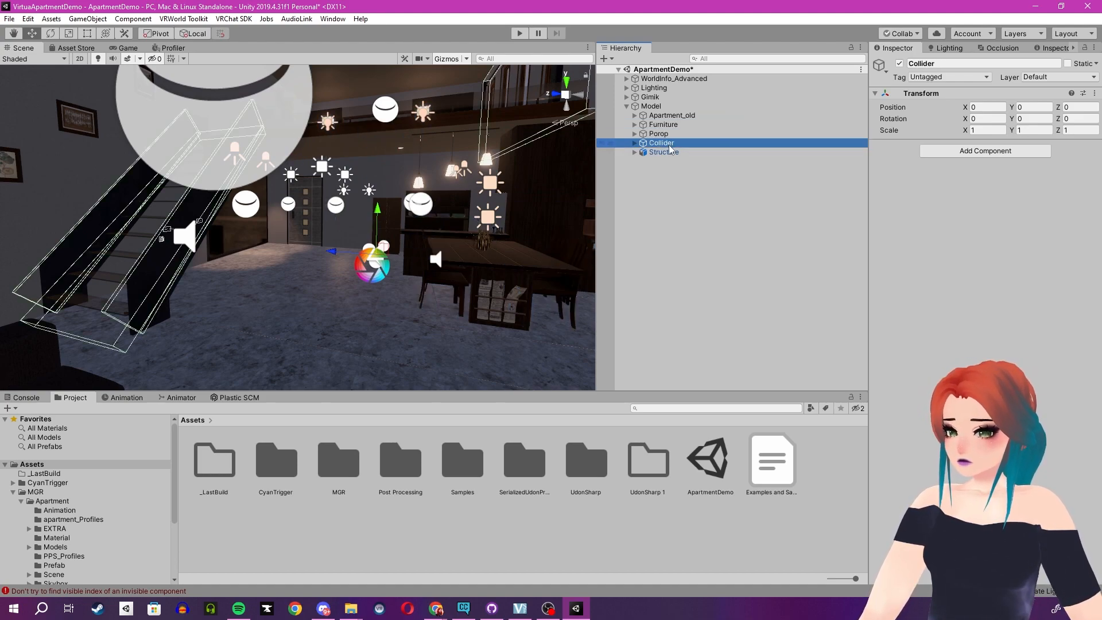
pyautogui.click(669, 151)
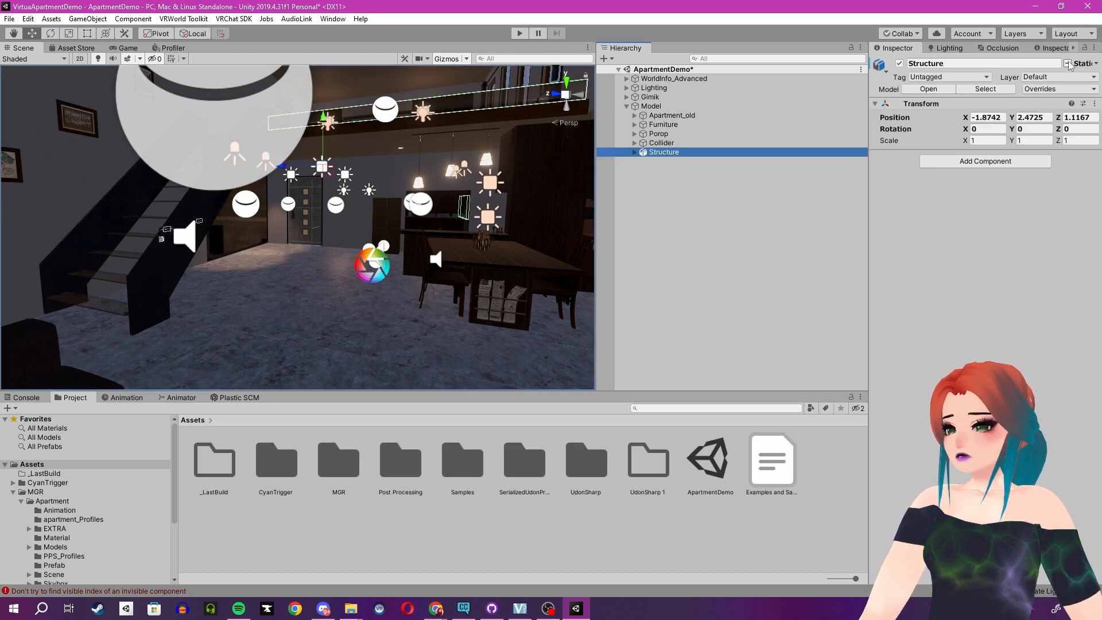
# Enable the static flags for the Structure object and all of its children.
pyautogui.click(634, 152)
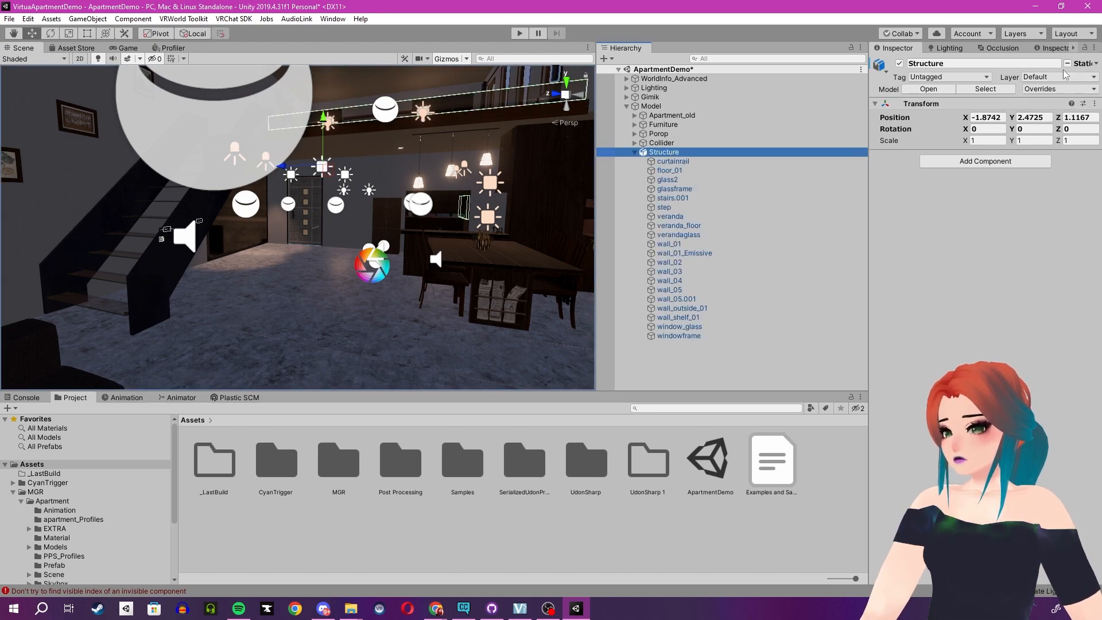
pyautogui.click(1068, 64)
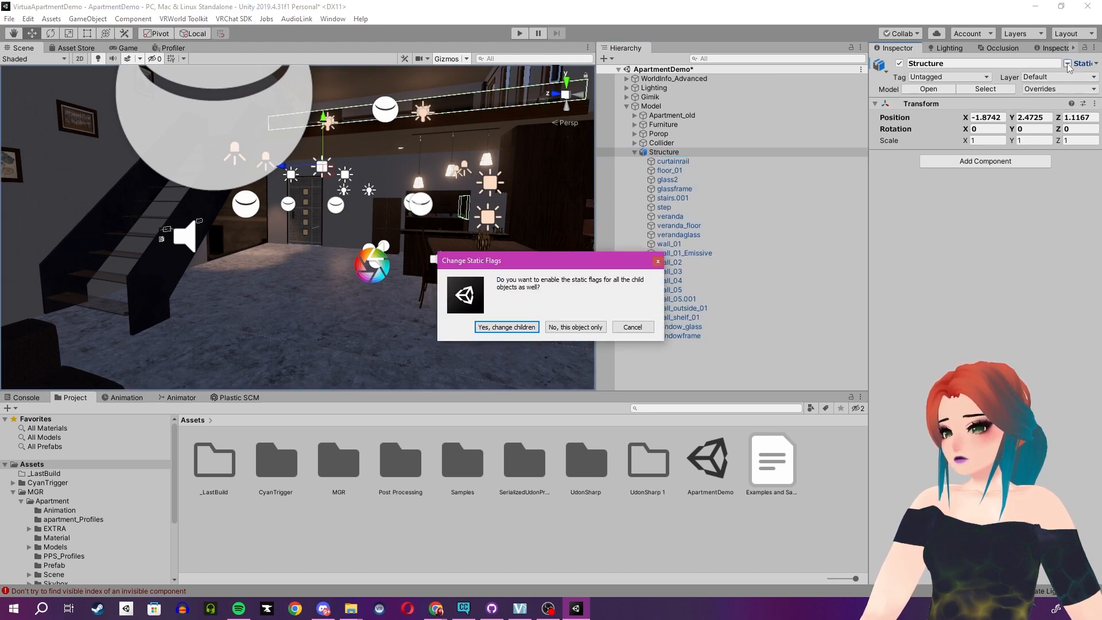
pyautogui.click(495, 327)
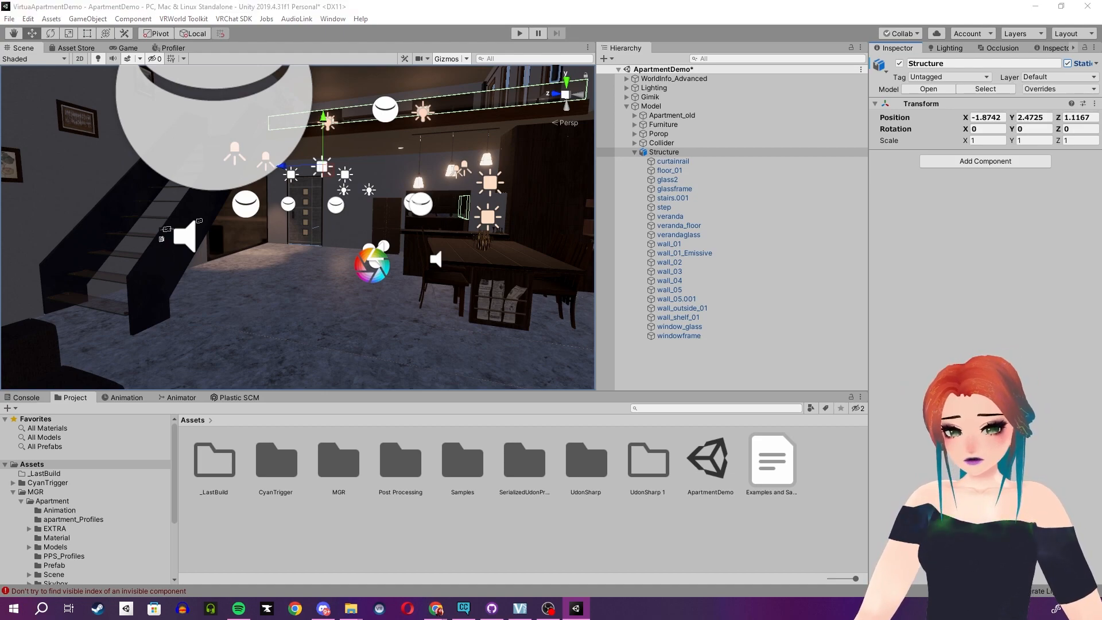
# Bring in the World Debugger window, examine its optimization, lighting and post-processing messages, and move it out of the way again.
pyautogui.moveTo(0, 224); pyautogui.dragTo(640, 113)
pyautogui.moveTo(659, 111); pyautogui.dragTo(693, 101)
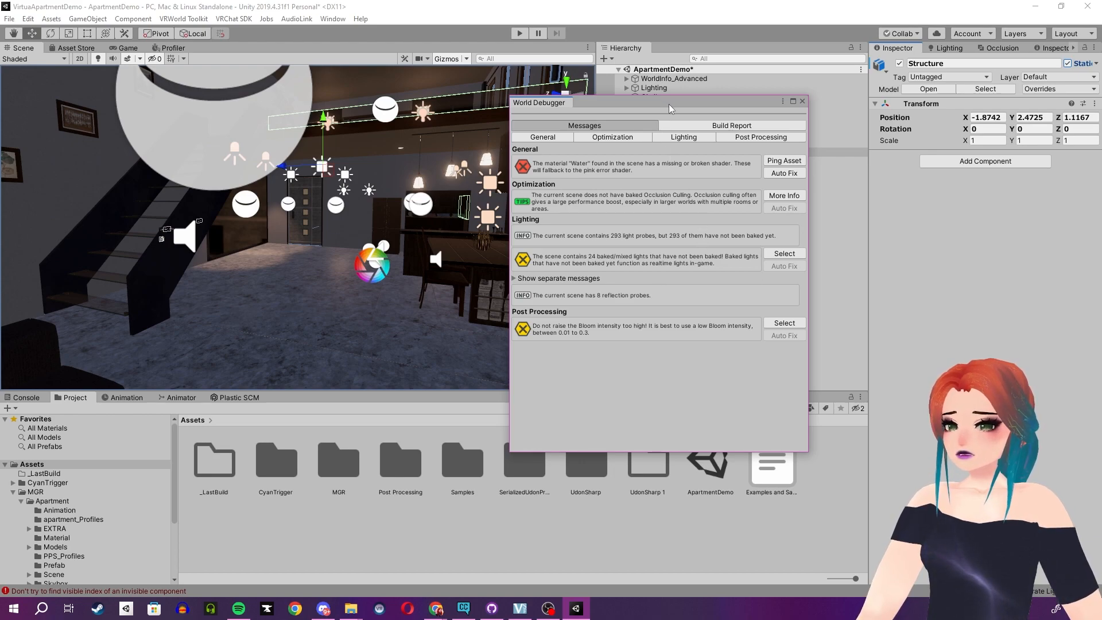
pyautogui.moveTo(671, 103); pyautogui.dragTo(0, 218)
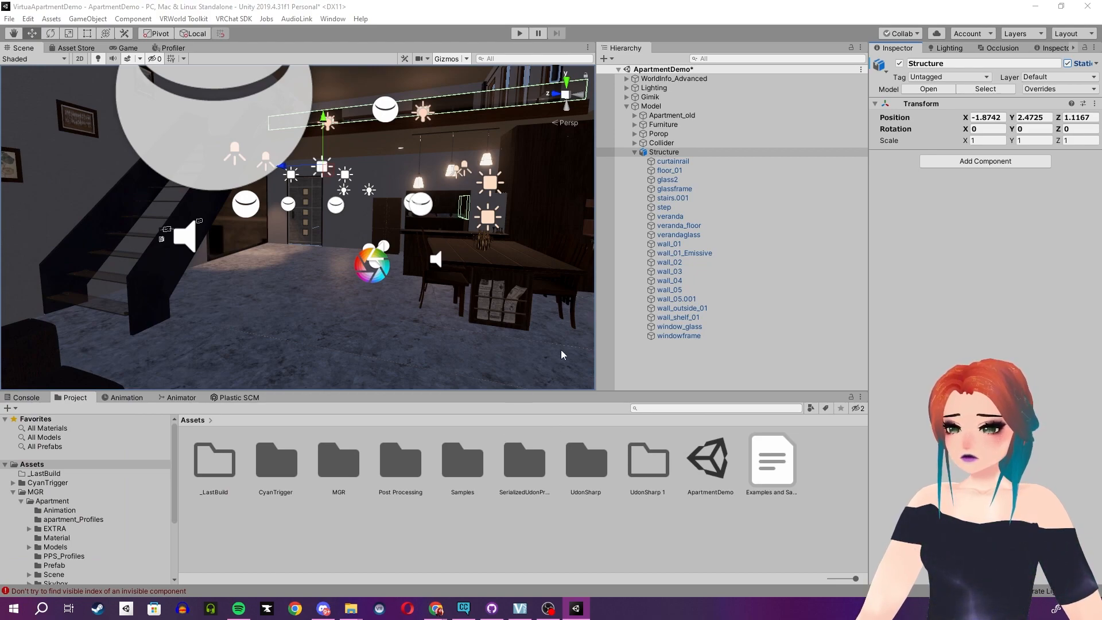
# Inspect the curtainrail object under Structure and locate its mesh in the project's EXTRA/Model folder.
pyautogui.click(680, 162)
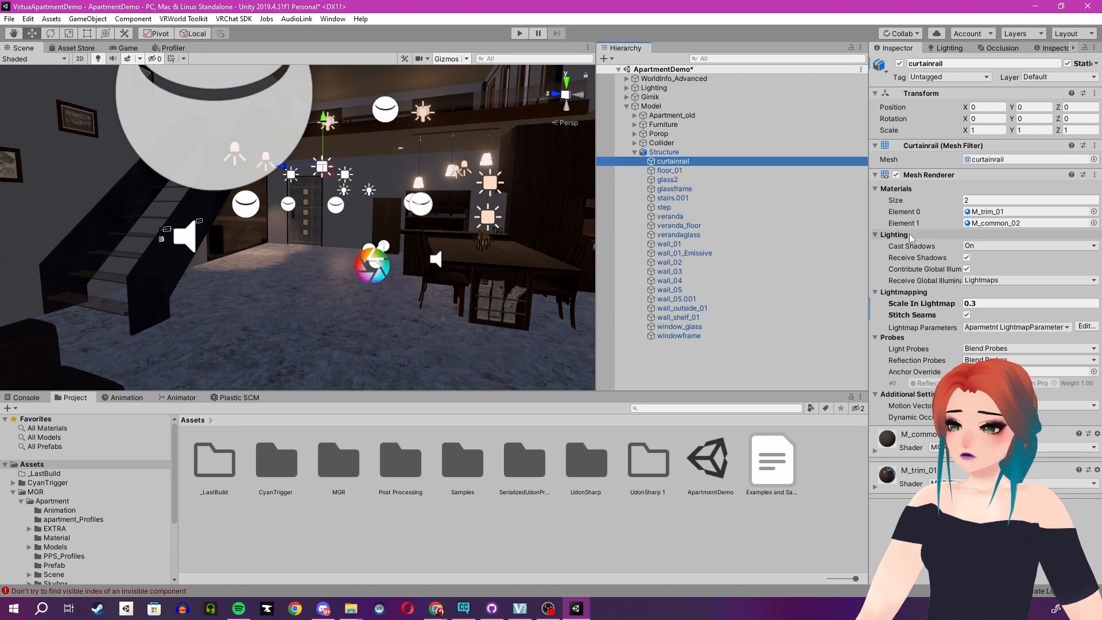
pyautogui.click(987, 159)
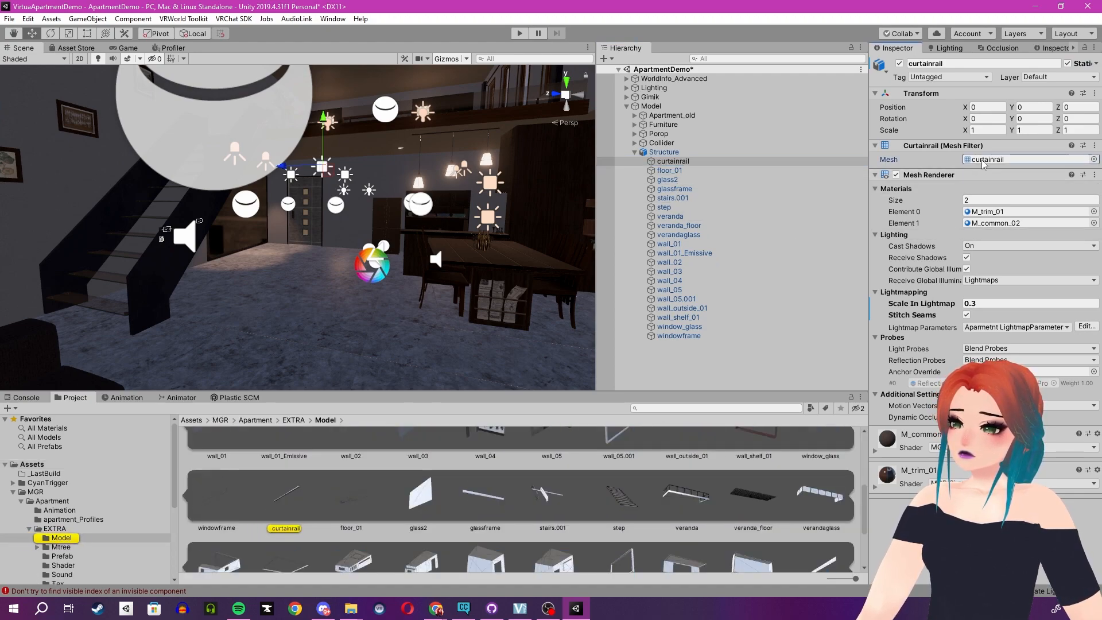
pyautogui.scroll(6, 659, 526)
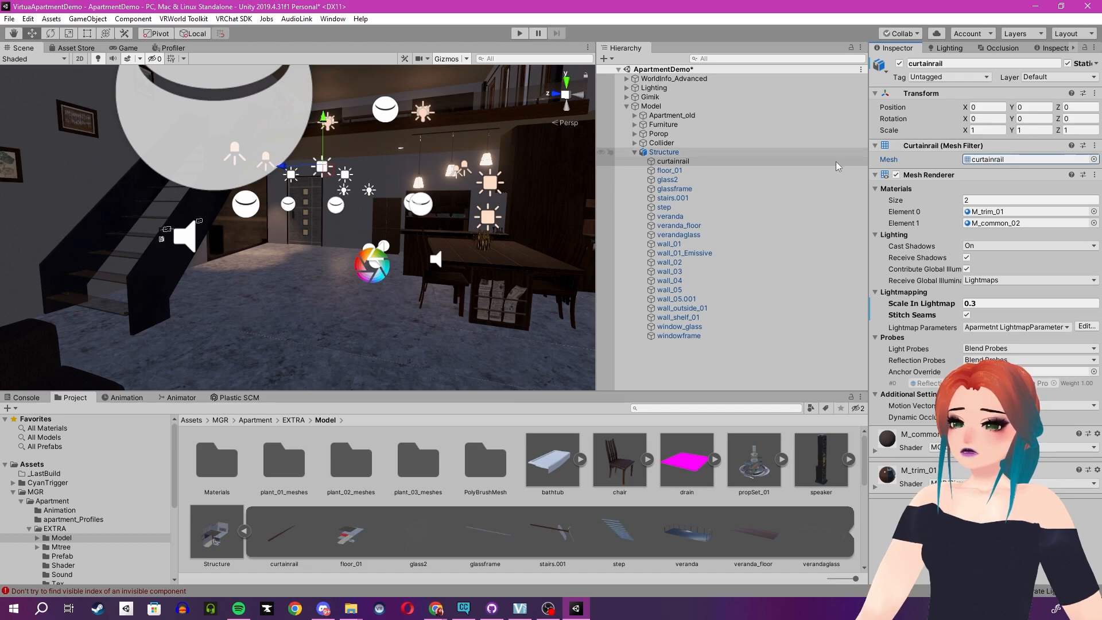
pyautogui.click(678, 179)
pyautogui.click(254, 359)
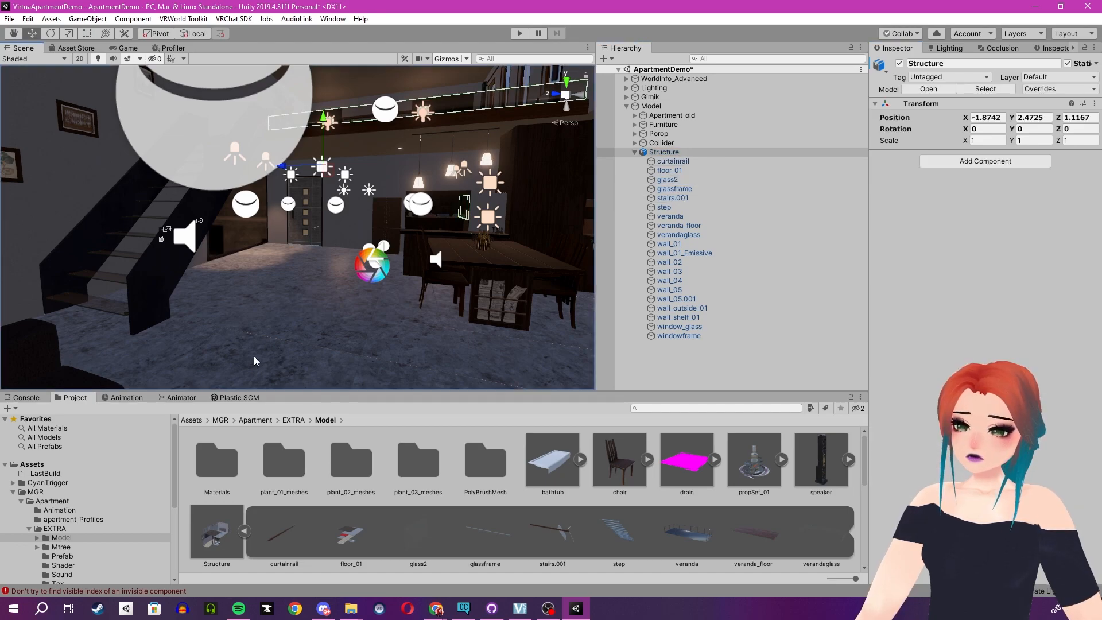
# Locate the glass2 object's mesh in the project and collapse the Structure model asset that contains it.
pyautogui.click(697, 180)
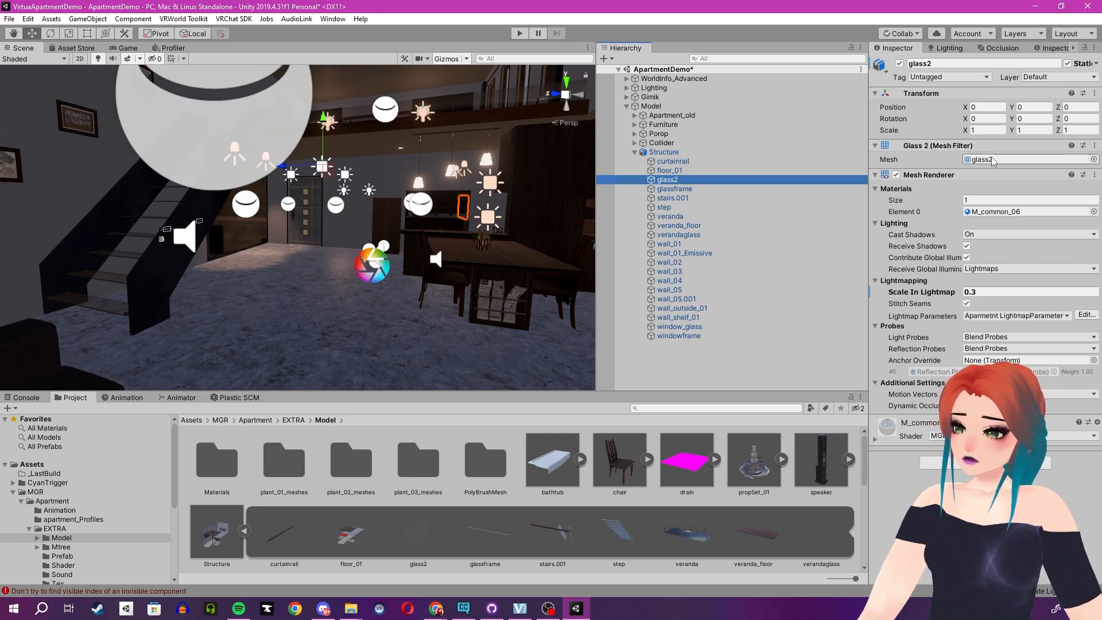
pyautogui.click(989, 160)
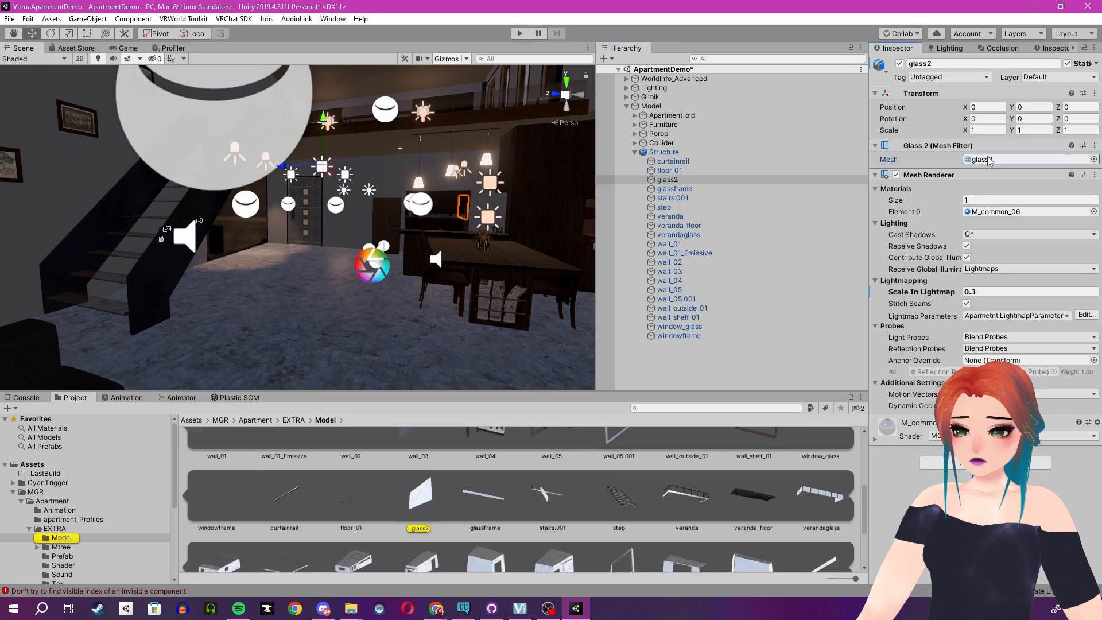
pyautogui.scroll(-3, 398, 503)
pyautogui.scroll(2, 391, 505)
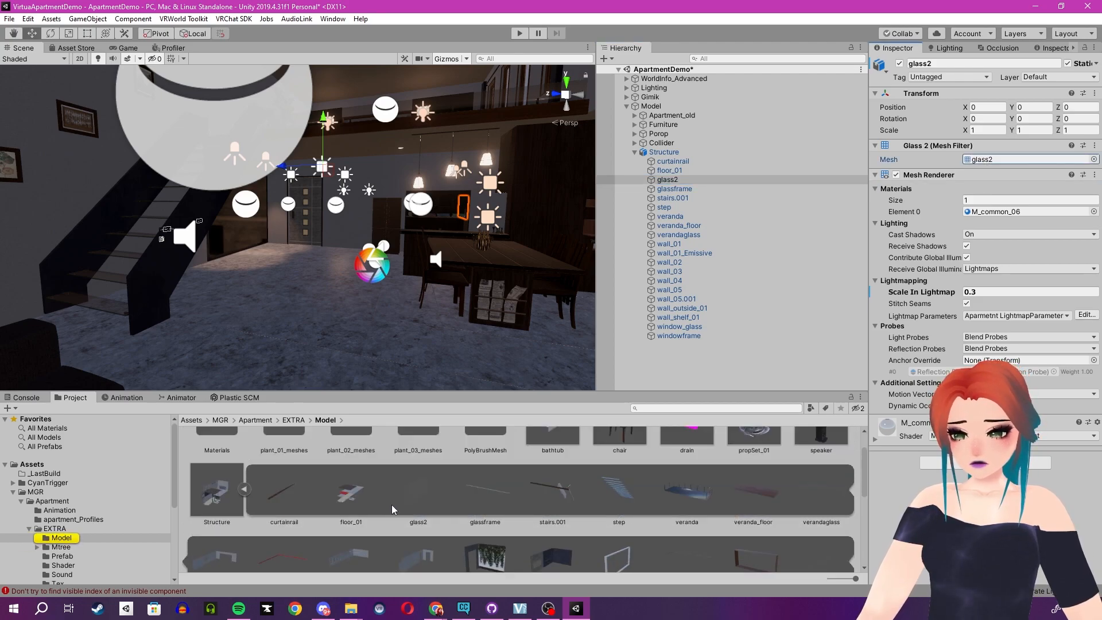
pyautogui.click(245, 490)
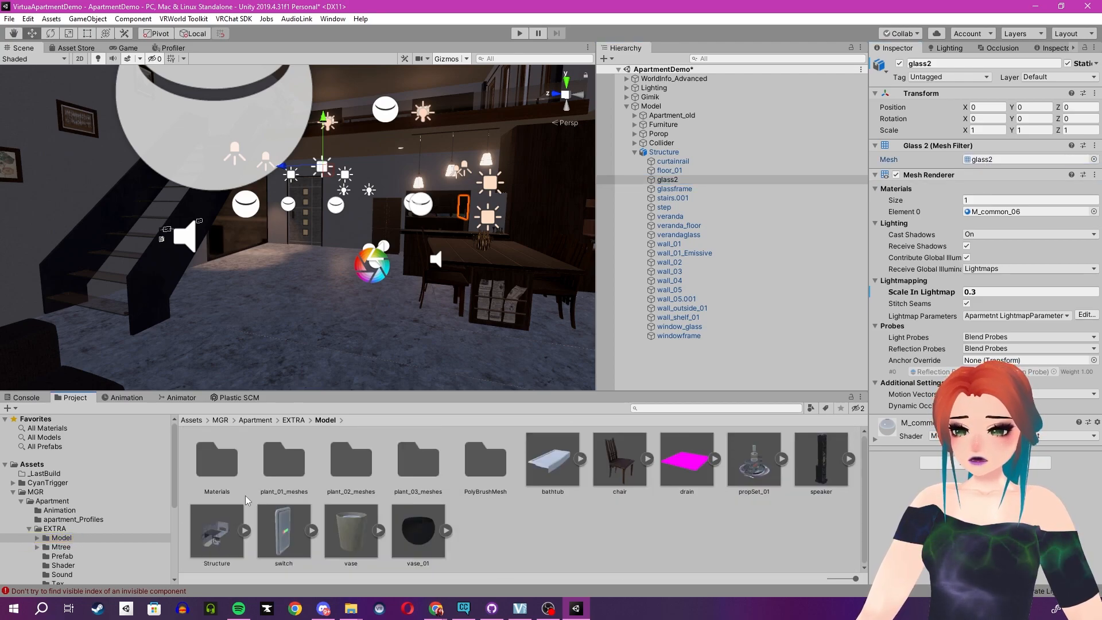
# Examine the Structure model's import settings and its floor_01 sub-object in the Model folder.
pyautogui.click(208, 523)
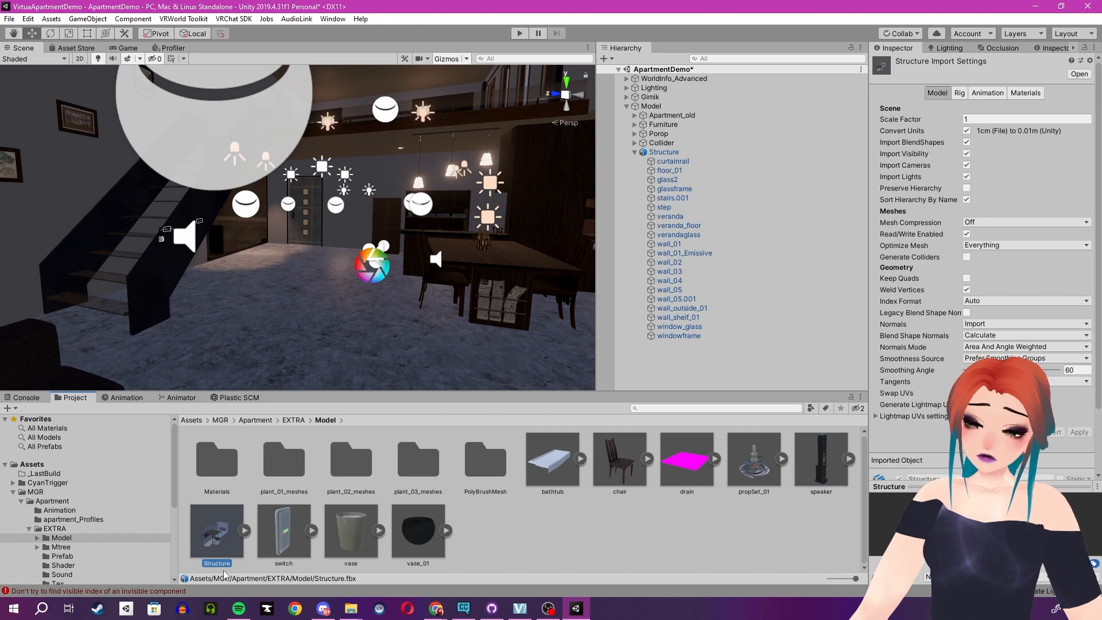
pyautogui.click(245, 530)
pyautogui.click(360, 542)
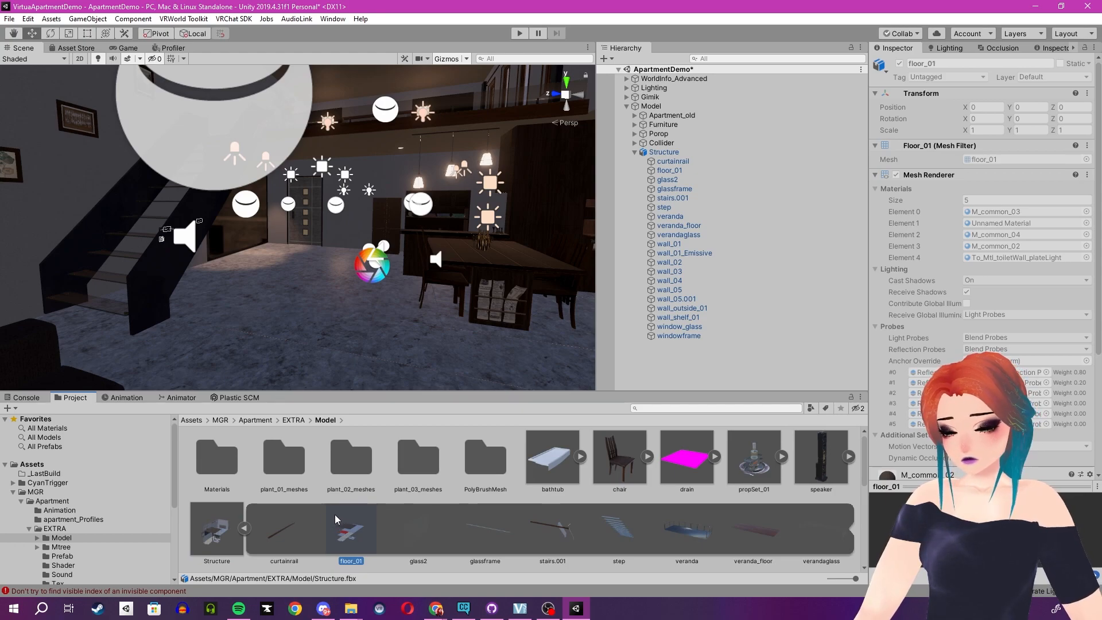
pyautogui.click(244, 528)
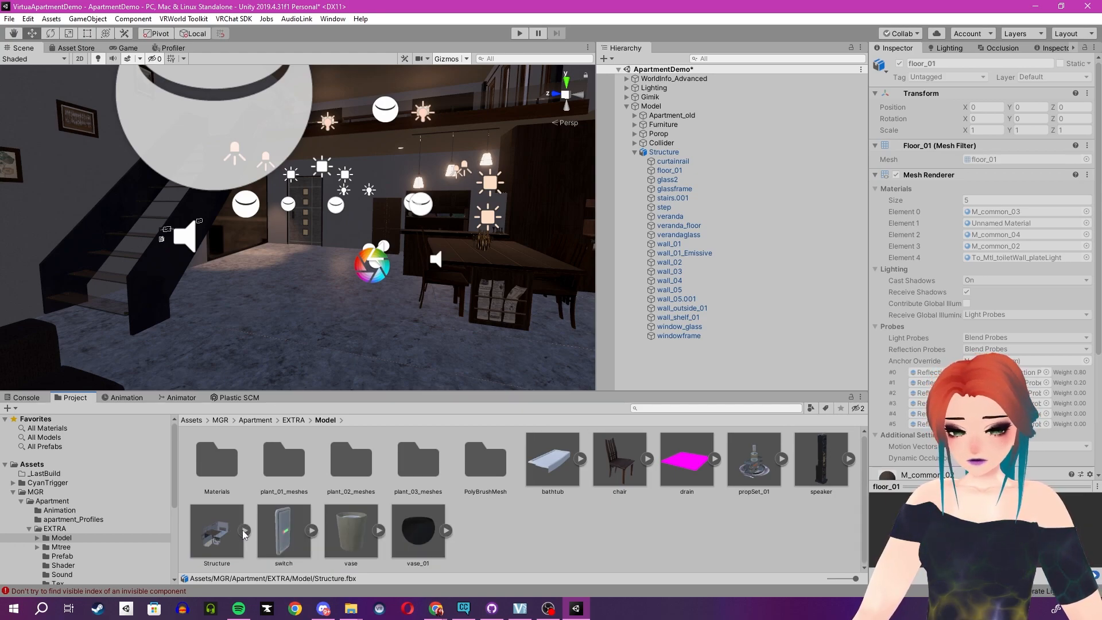
pyautogui.click(224, 535)
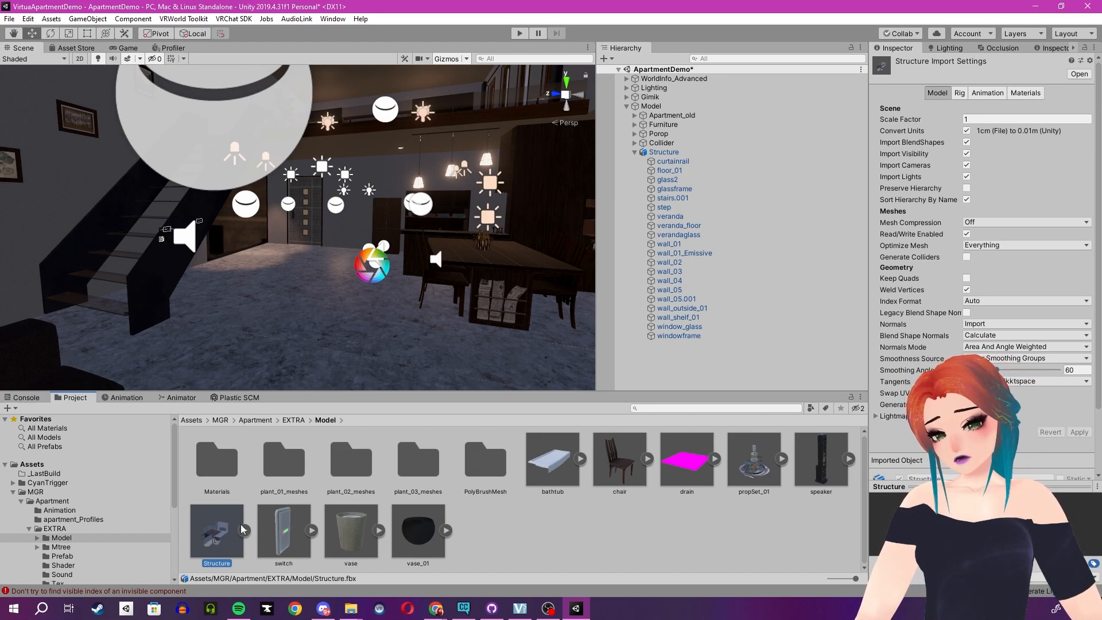
# Select all model assets from bathtub to vase_01 to review their shared import settings, then clear the selection and collapse Structure in the hierarchy.
pyautogui.keyDown('ctrl'); pyautogui.click(284, 524); pyautogui.keyUp('ctrl')
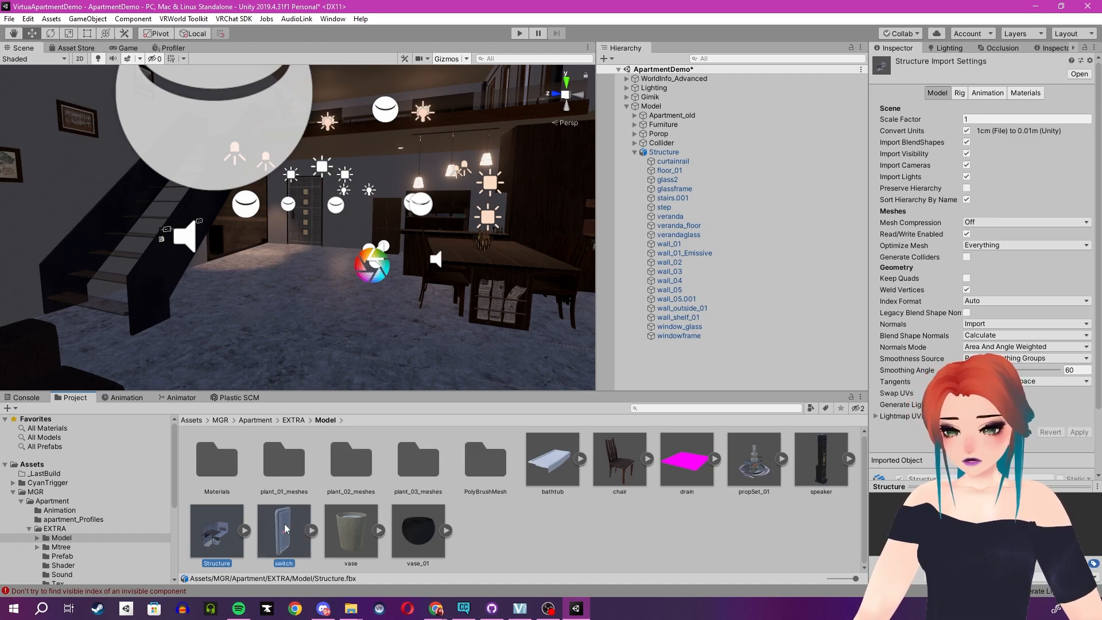
pyautogui.keyDown('ctrl'); pyautogui.click(356, 523); pyautogui.keyUp('ctrl')
pyautogui.keyDown('ctrl'); pyautogui.click(434, 523); pyautogui.keyUp('ctrl')
pyautogui.keyDown('ctrl'); pyautogui.click(553, 460); pyautogui.keyUp('ctrl')
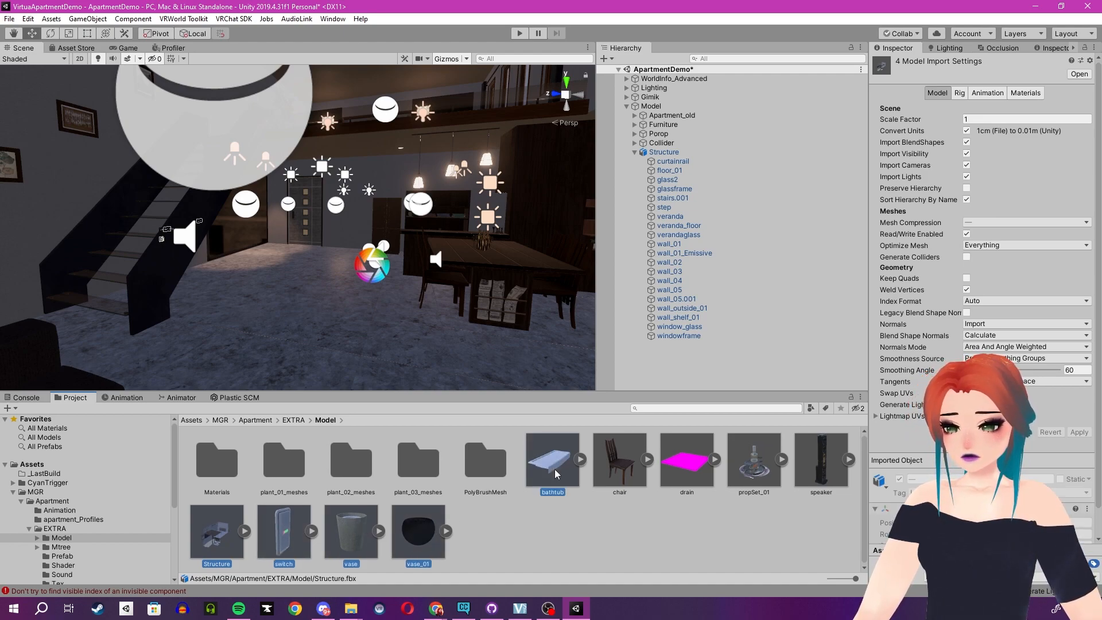
pyautogui.keyDown('ctrl'); pyautogui.click(703, 465); pyautogui.keyUp('ctrl')
pyautogui.keyDown('ctrl'); pyautogui.click(766, 459); pyautogui.keyUp('ctrl')
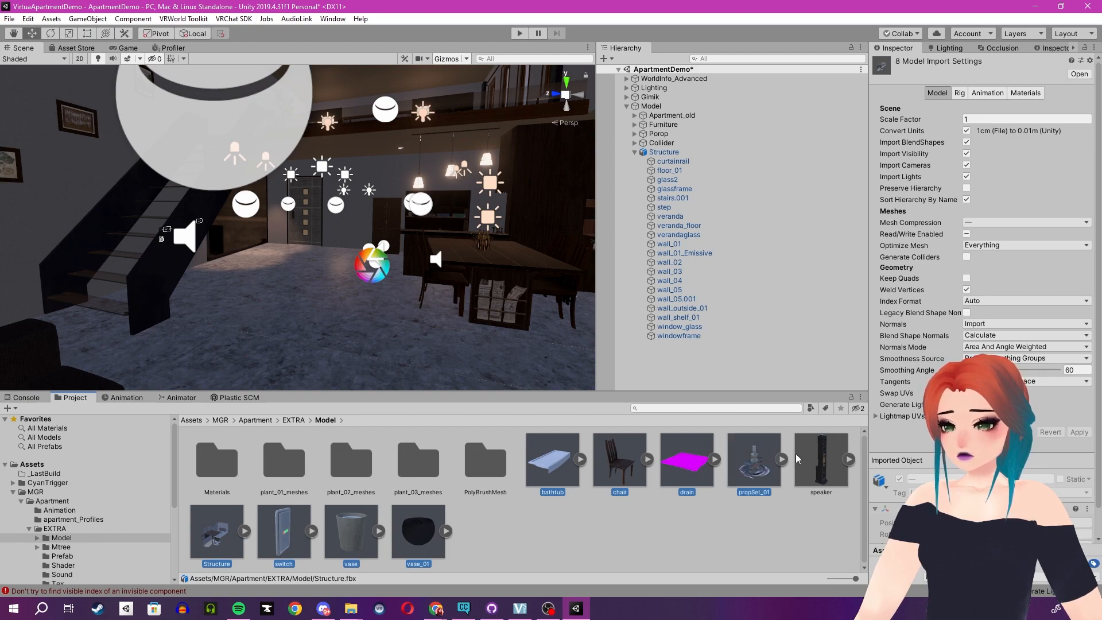
pyautogui.keyDown('ctrl'); pyautogui.click(820, 462); pyautogui.keyUp('ctrl')
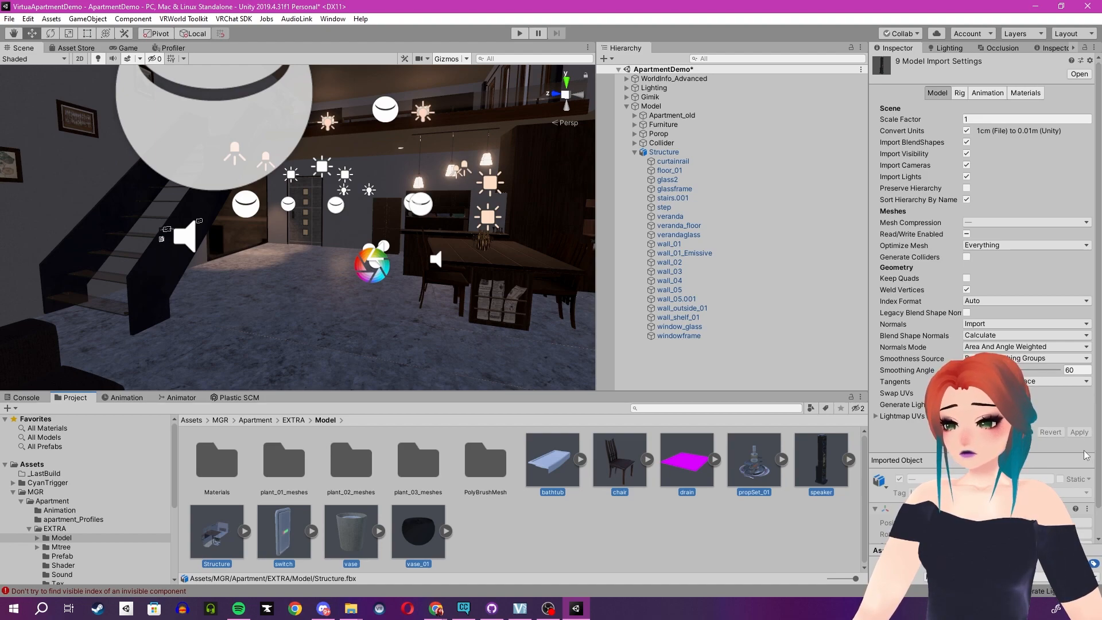
pyautogui.click(646, 555)
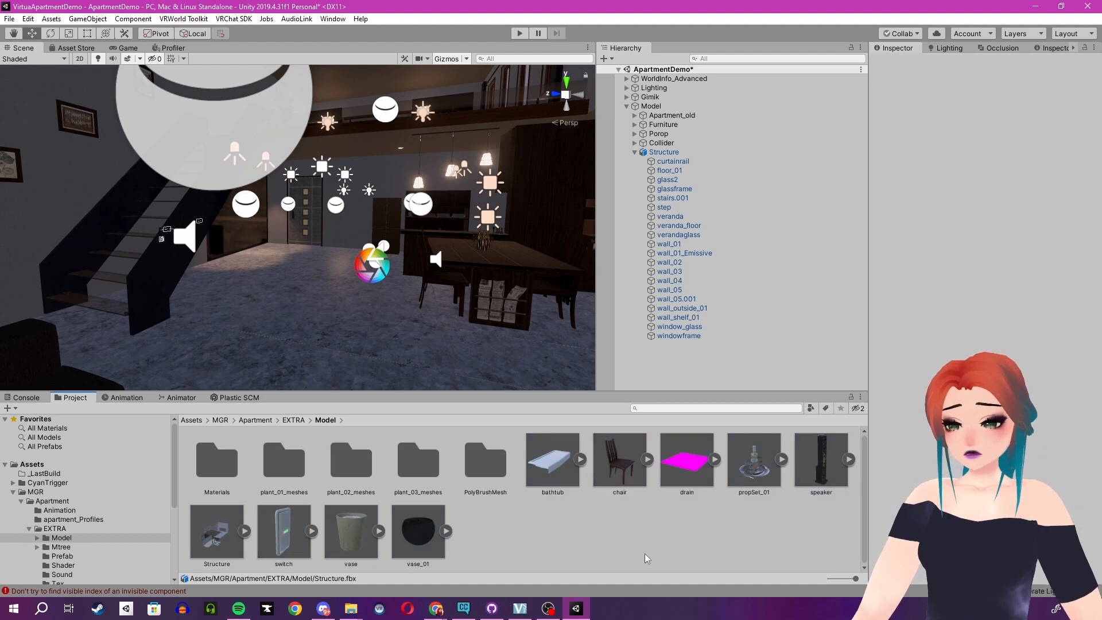
pyautogui.click(635, 150)
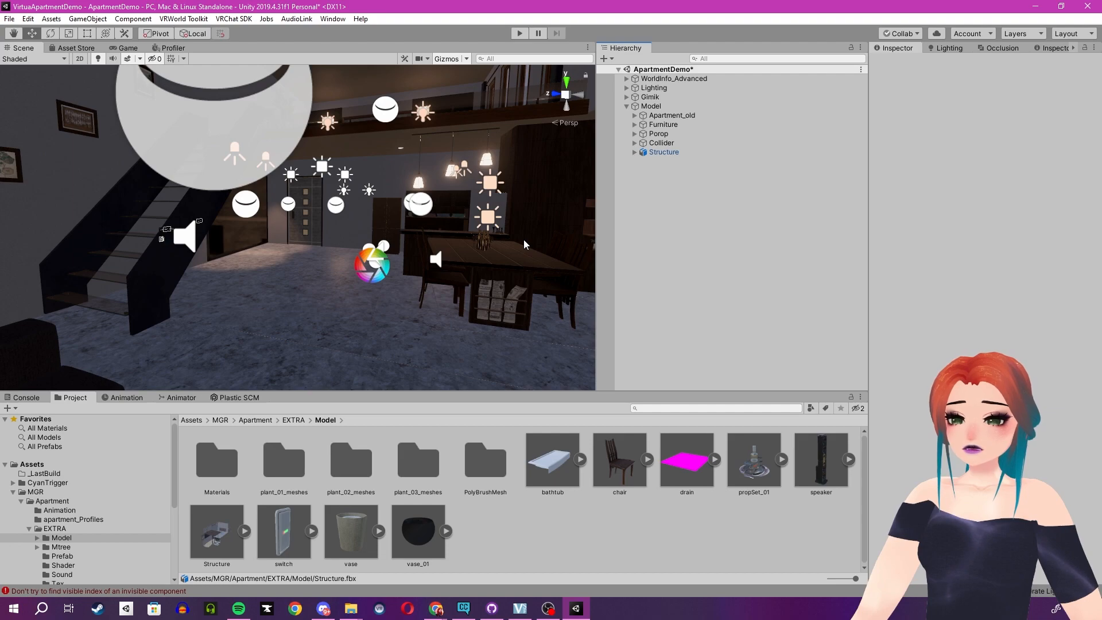
# Select the floor_01 object in the scene and inspect the box colliders grouped under Model's Collider object.
pyautogui.click(312, 297)
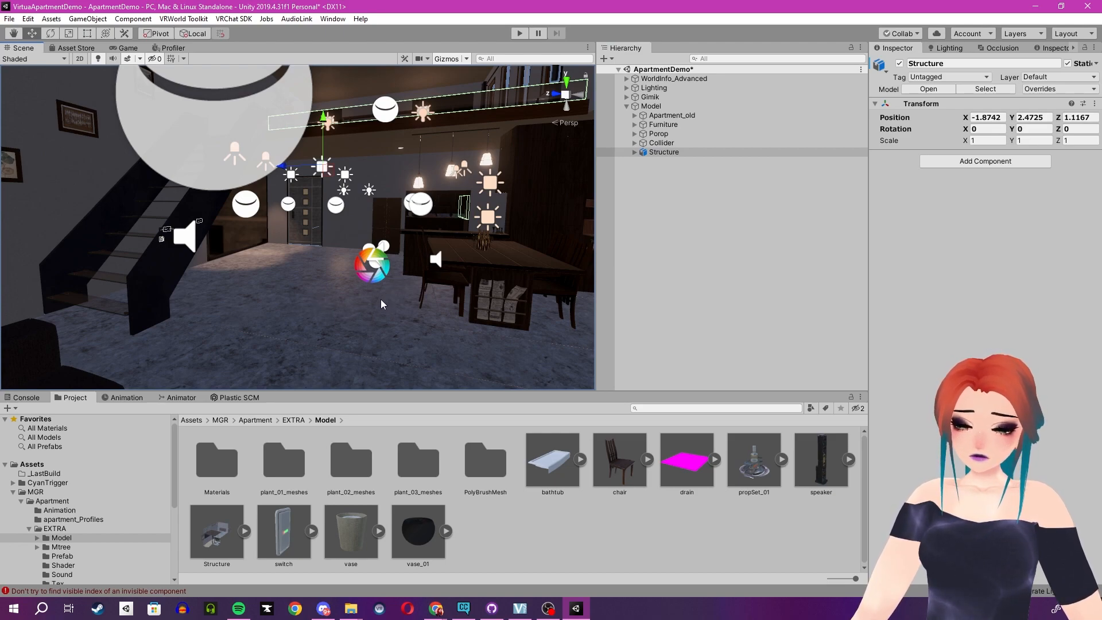
pyautogui.click(342, 311)
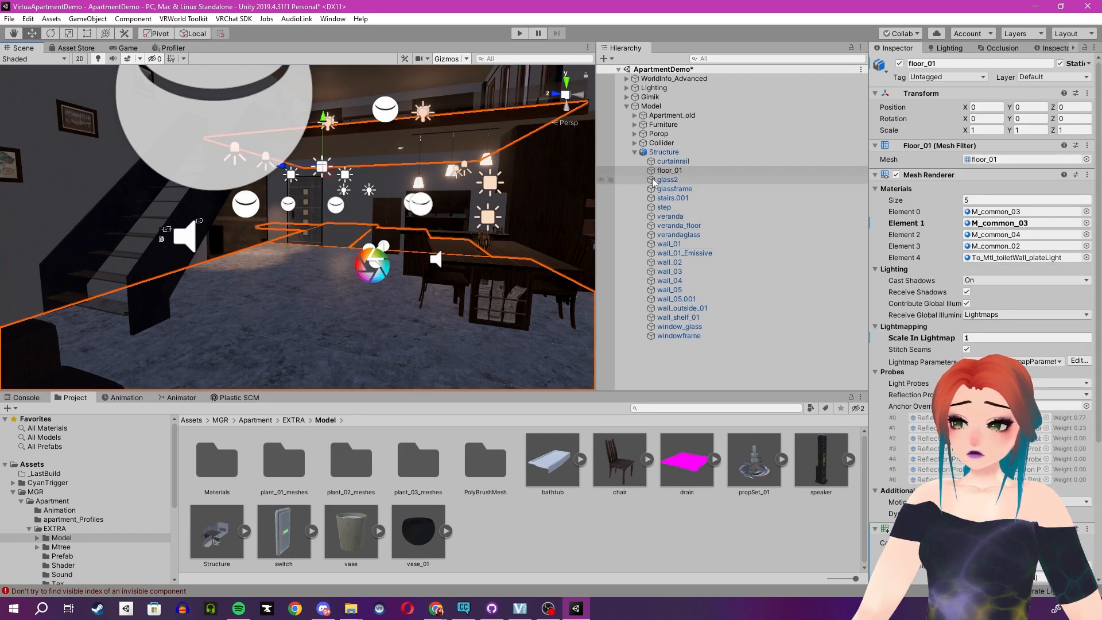
pyautogui.click(635, 143)
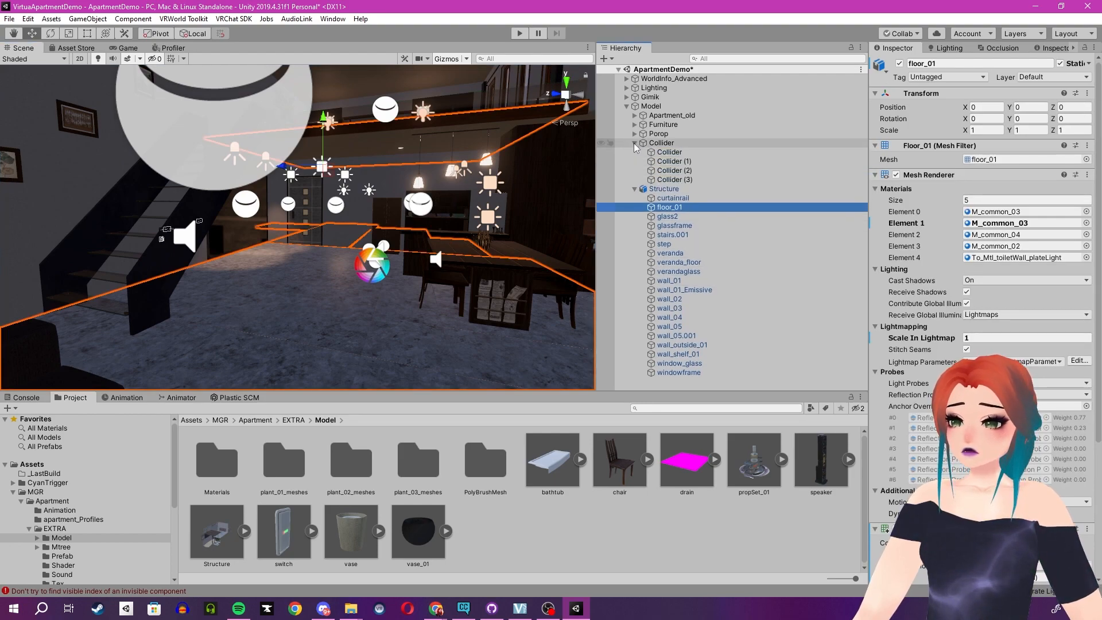
pyautogui.click(672, 152)
pyautogui.click(675, 162)
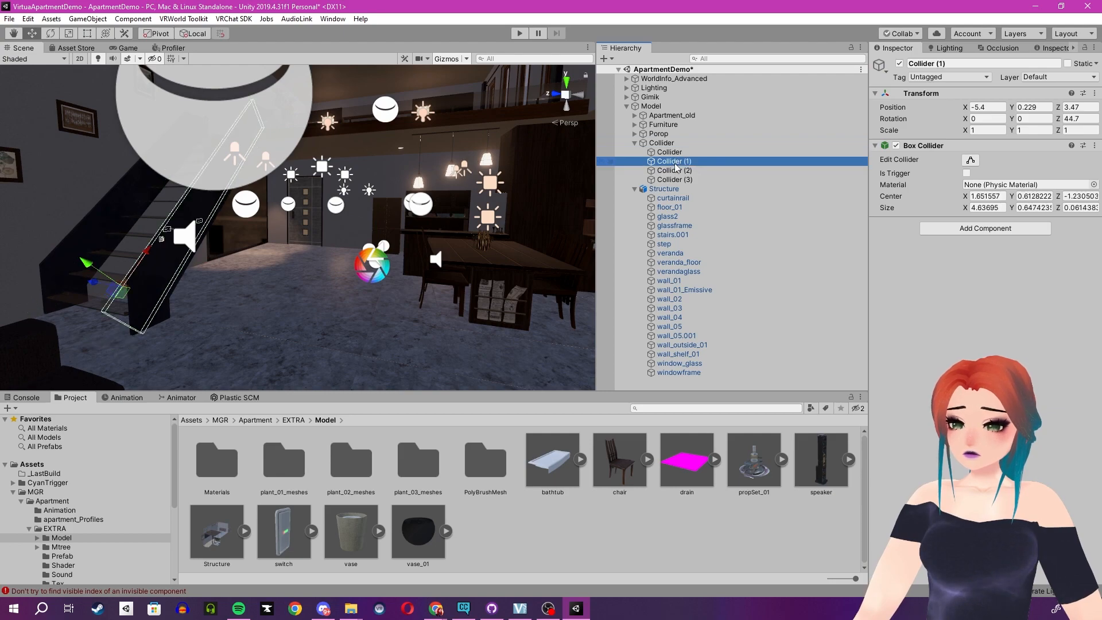
pyautogui.click(676, 180)
# Reselect floor_01 and review its Mesh Collider, folding away the renderer's Materials, Lighting and Lightmapping sections and checking the addable components.
pyautogui.click(322, 328)
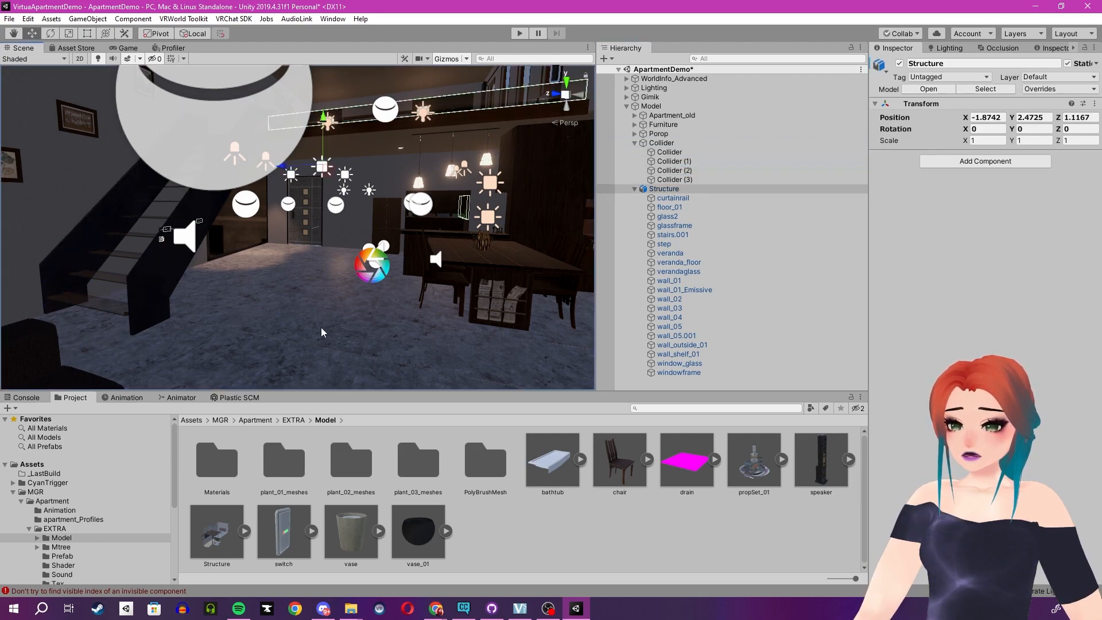
pyautogui.click(322, 329)
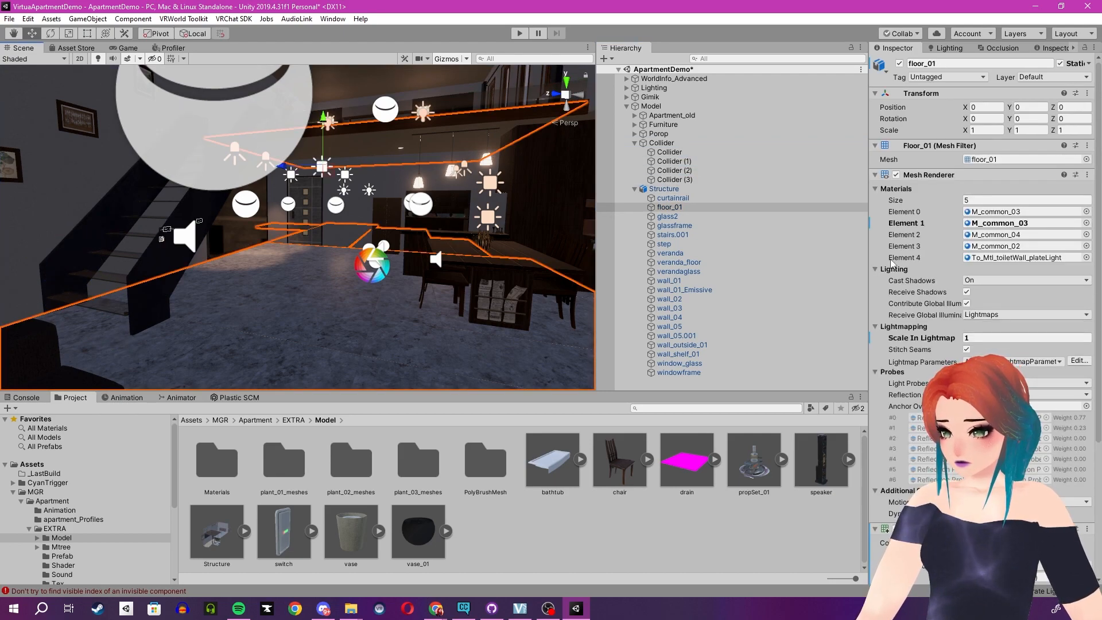
pyautogui.click(876, 189)
pyautogui.click(876, 200)
pyautogui.click(876, 210)
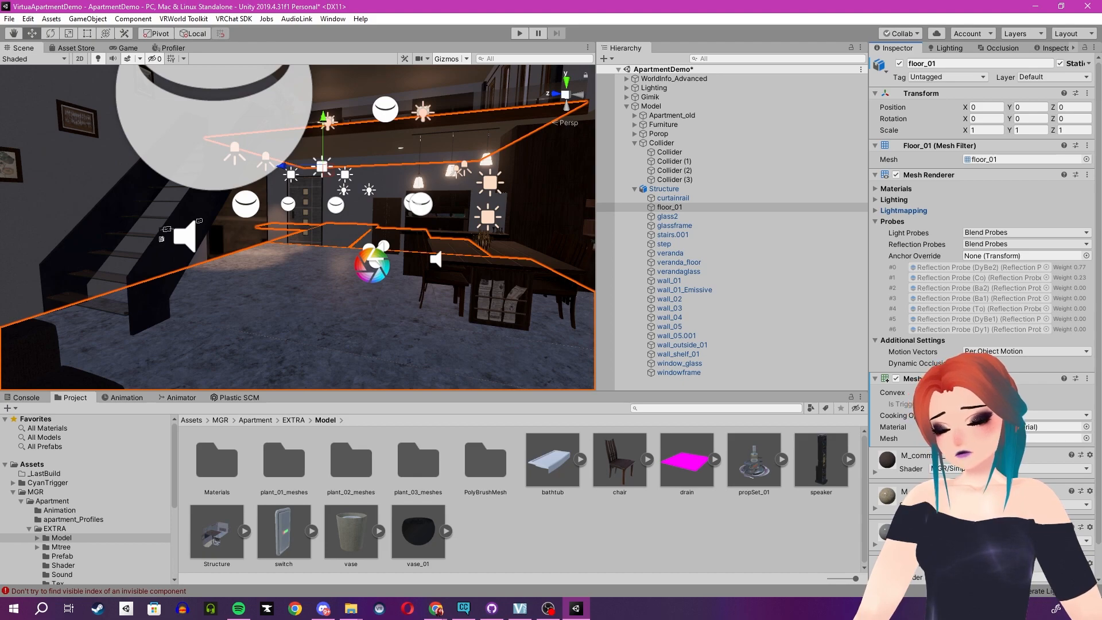
pyautogui.scroll(-1, 922, 402)
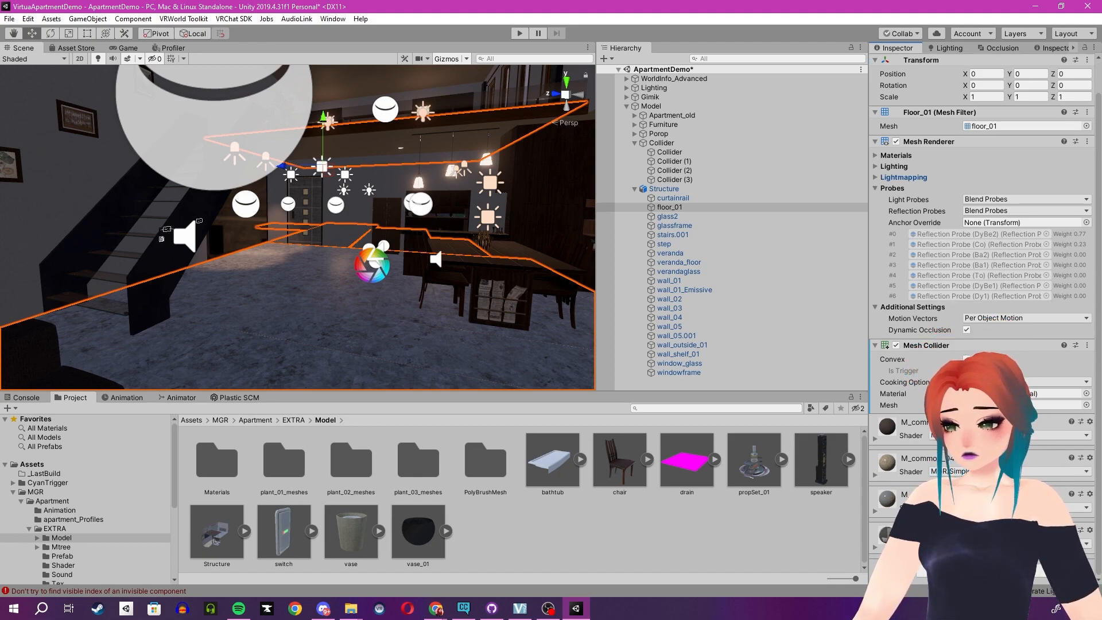
pyautogui.click(982, 570)
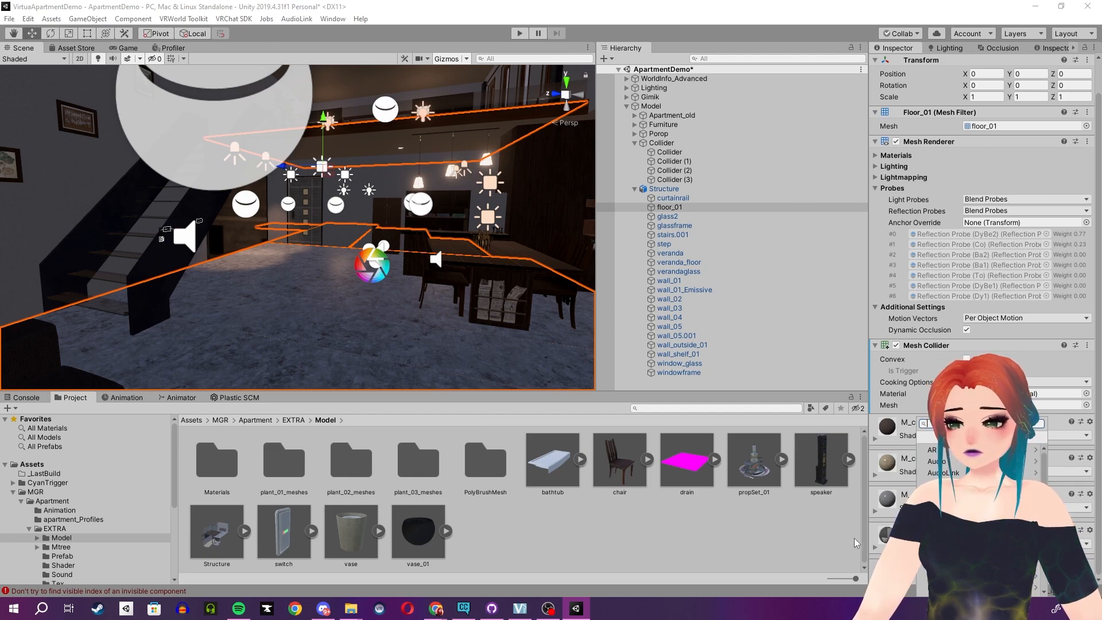
pyautogui.click(811, 544)
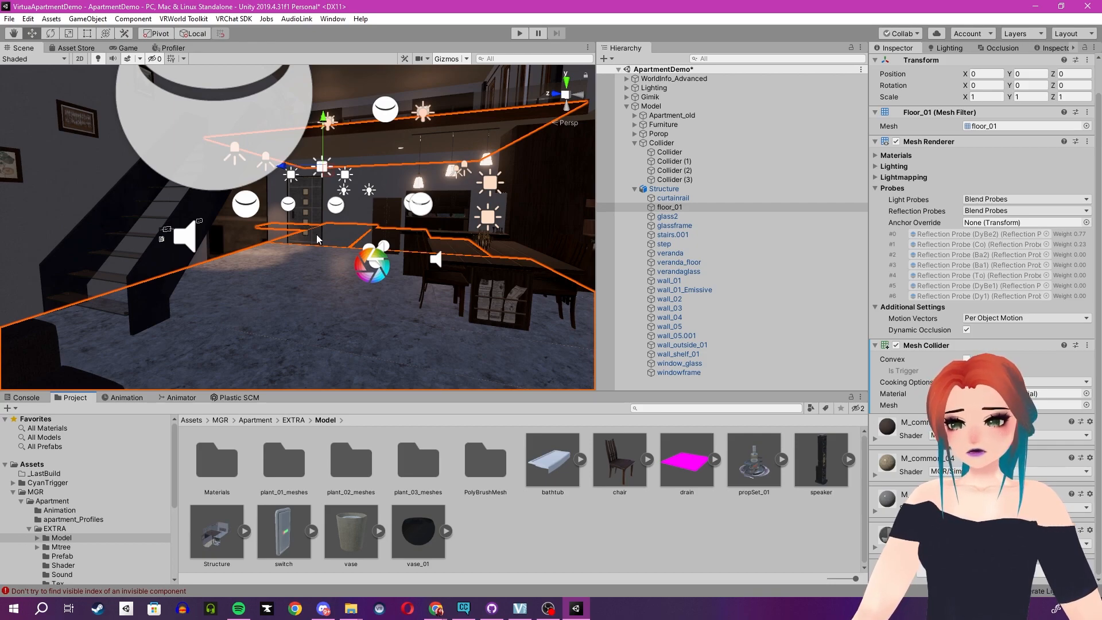
# View the apartment's entrance door up close, collapse the Collider and Model groups in the hierarchy, and return to the room overview.
pyautogui.moveTo(375, 273)
pyautogui.mouseDown(button='right')
pyautogui.moveTo(342, 253)
pyautogui.moveTo(382, 244)
pyautogui.moveTo(363, 264)
pyautogui.moveTo(372, 271)
pyautogui.mouseUp(button='right')
pyautogui.press('w')
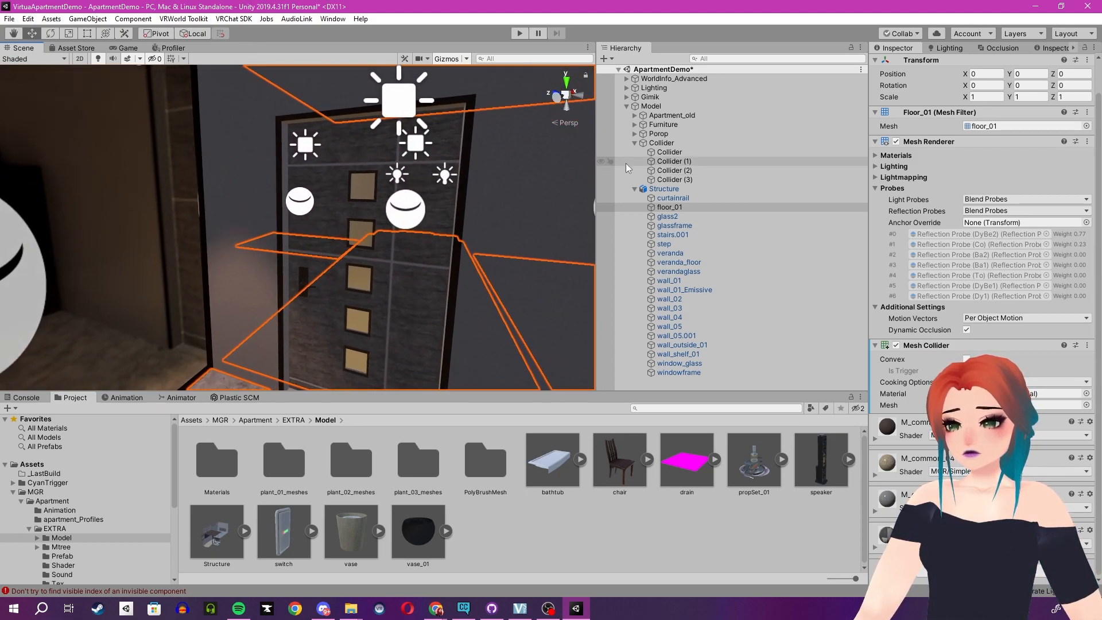
pyautogui.click(635, 142)
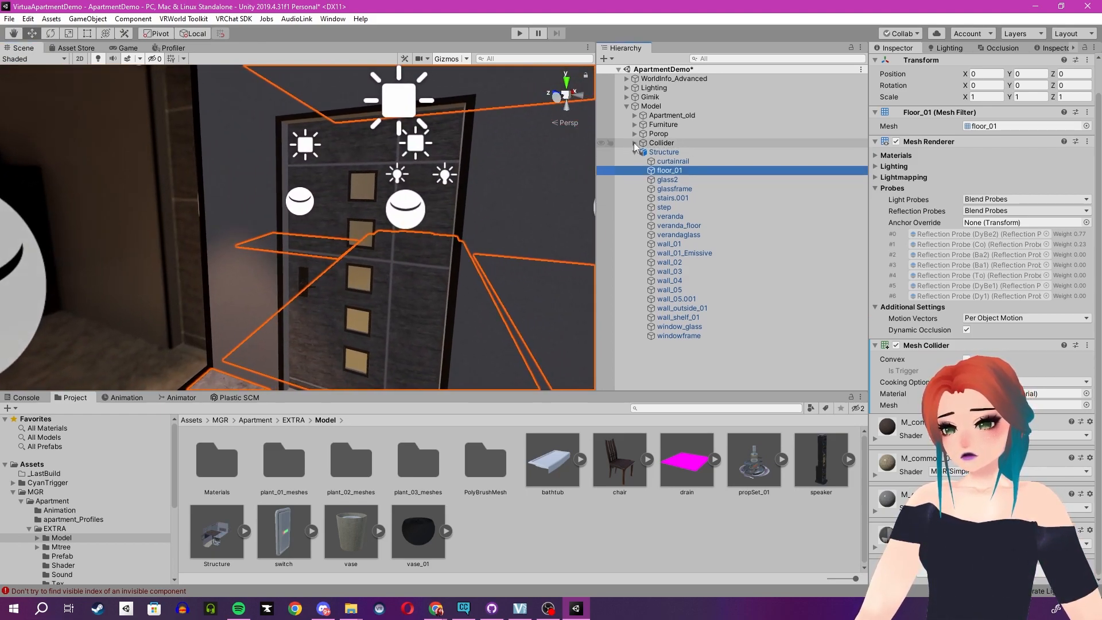
pyautogui.click(627, 106)
pyautogui.moveTo(415, 201); pyautogui.dragTo(410, 247, button='right')
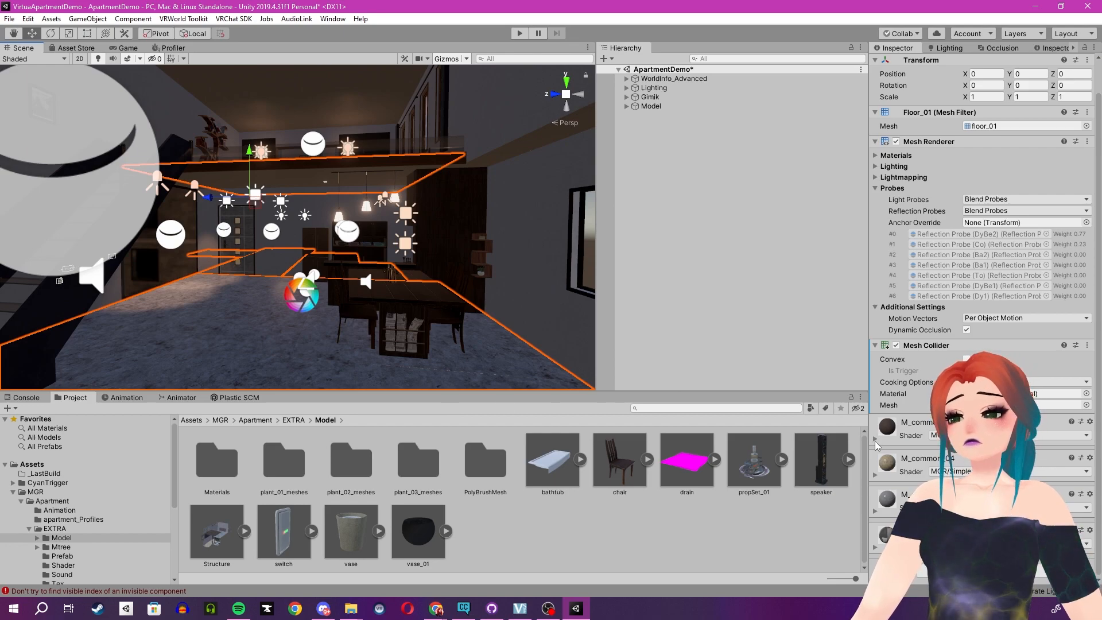
# Locate floor_01's first material in the project's Materials folder, then return to the root Assets folder.
pyautogui.rightClick(891, 434)
pyautogui.click(930, 466)
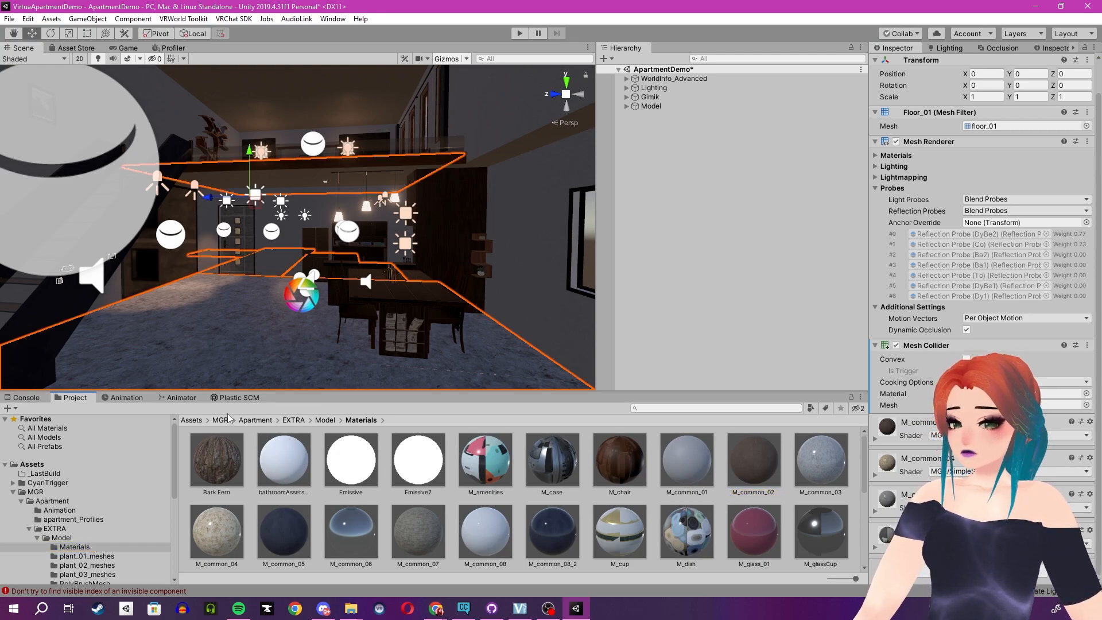
pyautogui.click(193, 421)
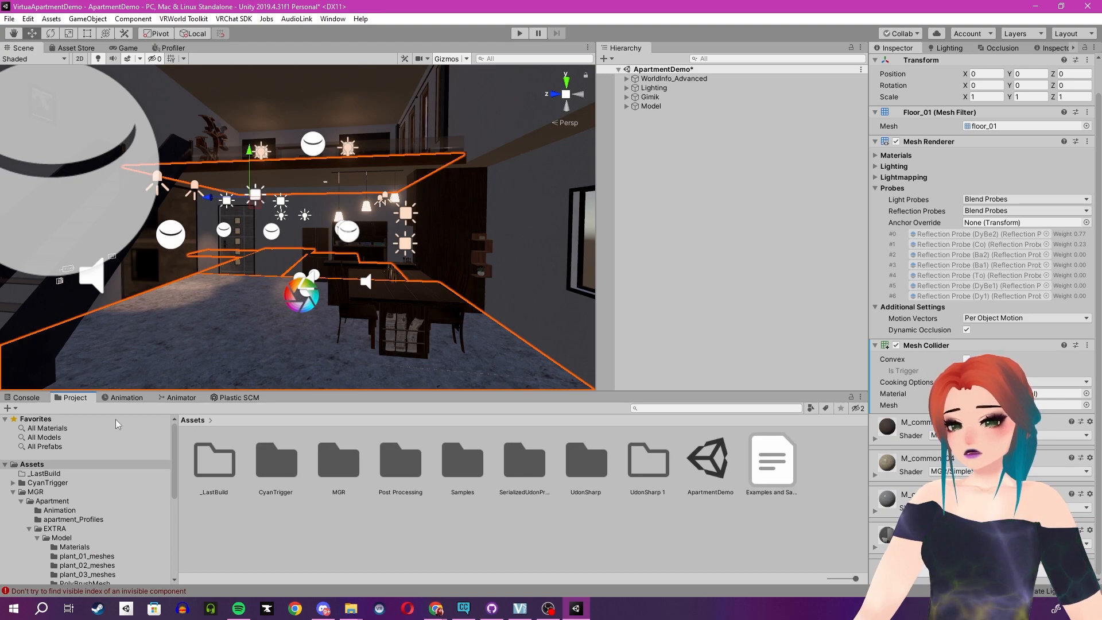
# Clear the Console messages and return to the project's asset view.
pyautogui.click(27, 398)
pyautogui.click(11, 409)
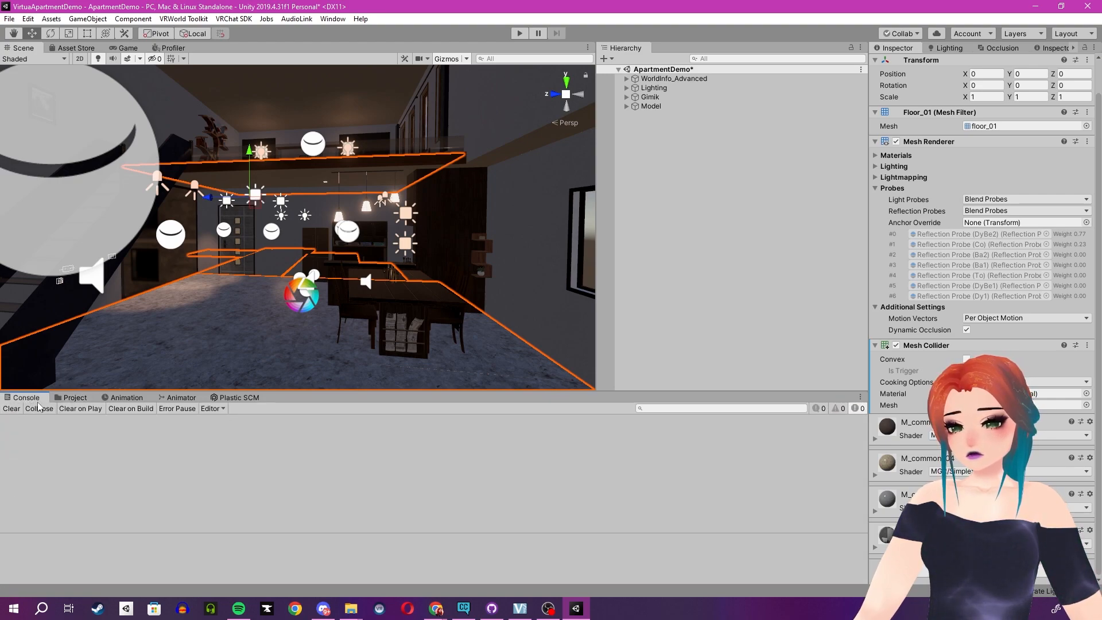
pyautogui.click(73, 398)
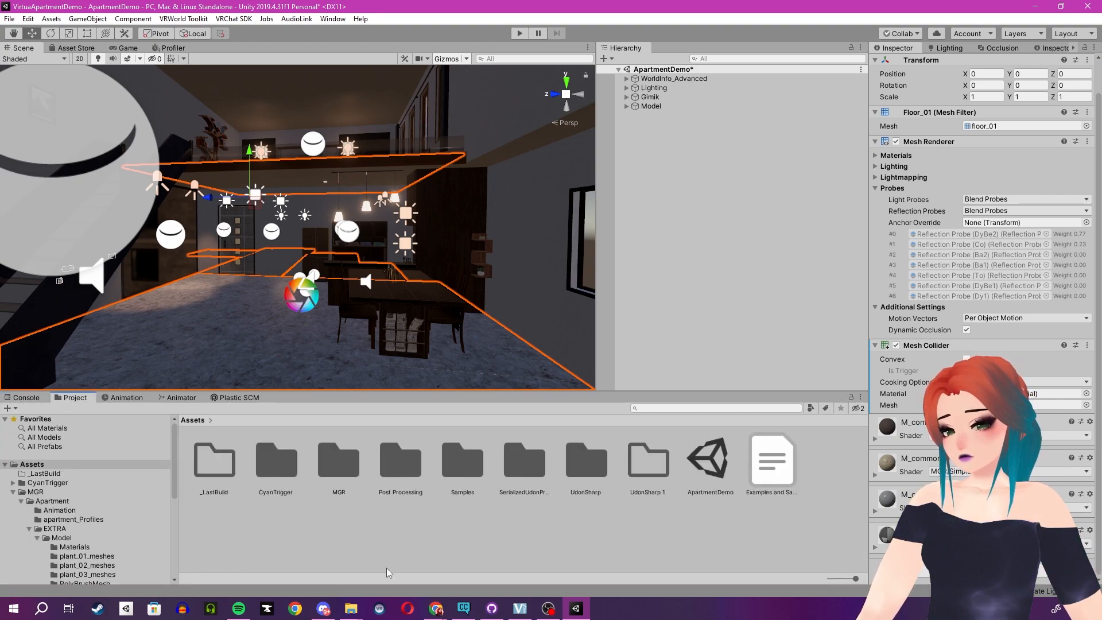
# Switch to File Explorer and import the filamented-master folder from Apartment Demo into the Unity project's Assets folder.
pyautogui.moveTo(351, 608)
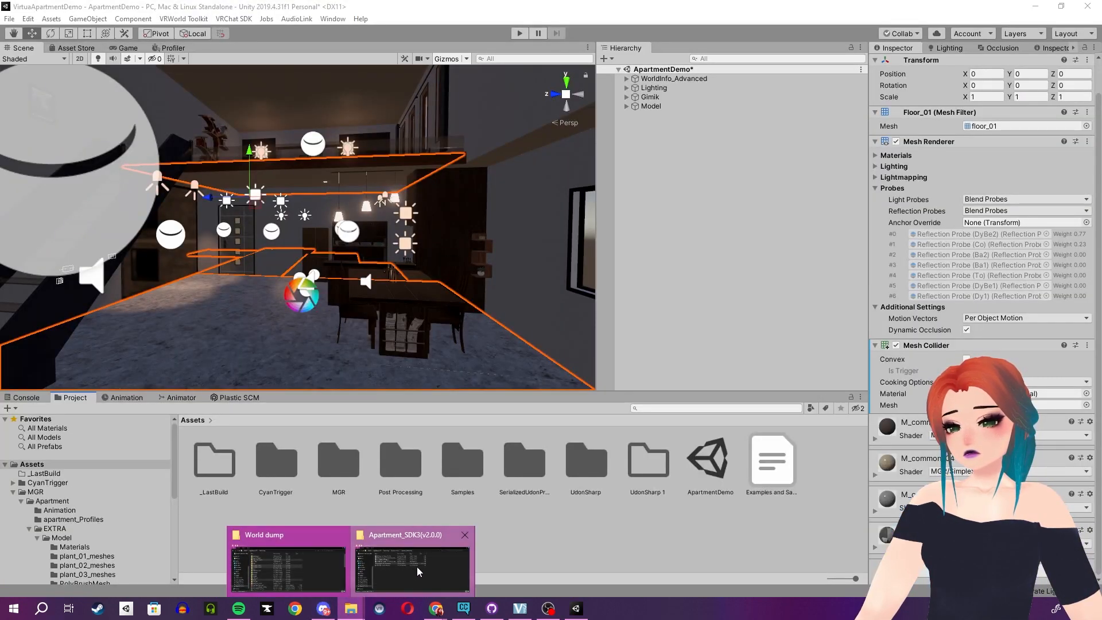
pyautogui.click(417, 570)
pyautogui.moveTo(517, 104); pyautogui.dragTo(829, 103)
pyautogui.click(574, 136)
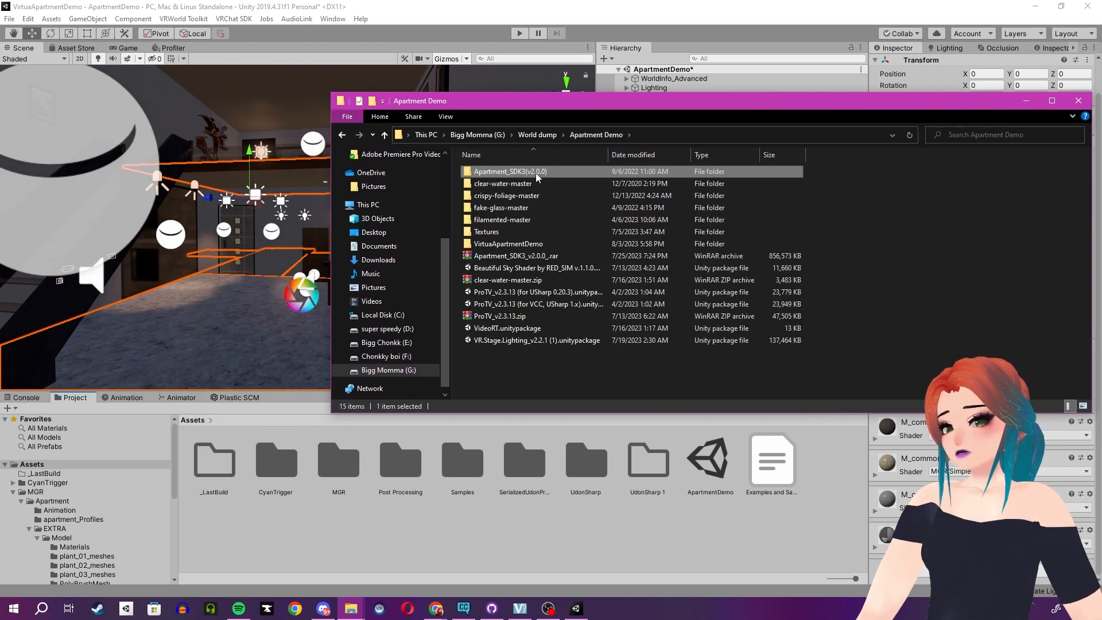
pyautogui.click(509, 220)
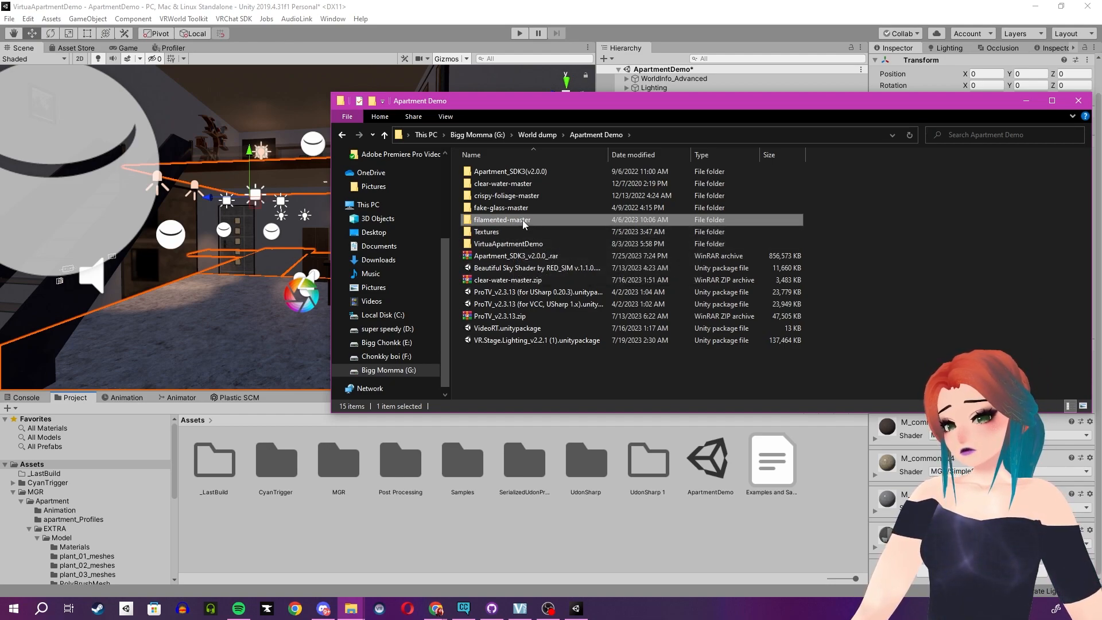
pyautogui.moveTo(512, 222); pyautogui.dragTo(328, 534)
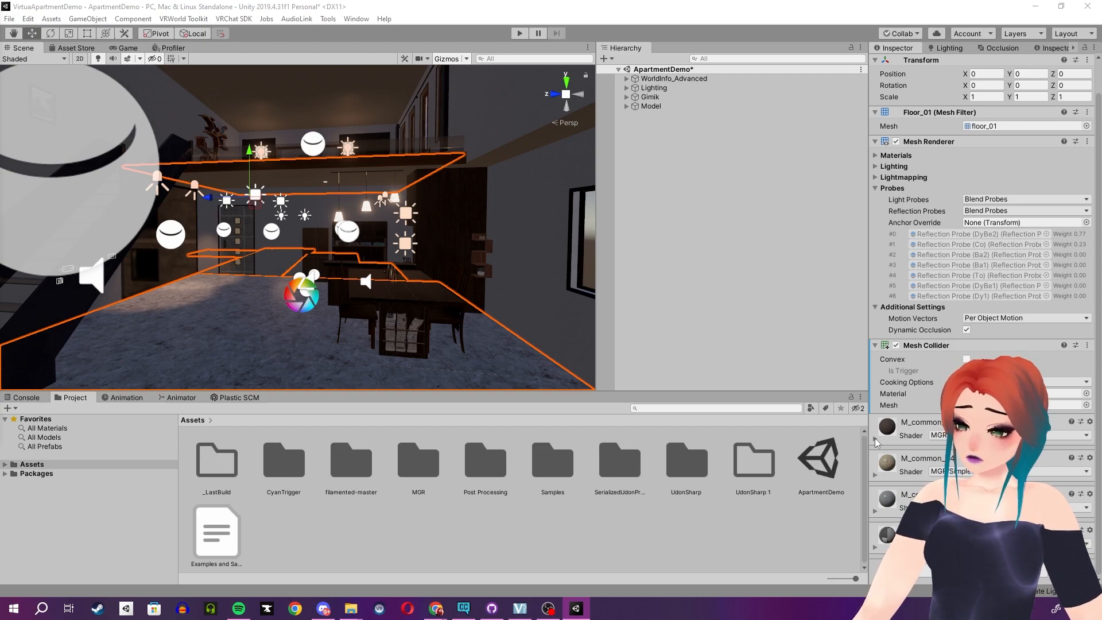
# Expand the M_common_02 material's settings on floor_01, check its shader choices, and locate the material in the project's Materials folder.
pyautogui.click(876, 440)
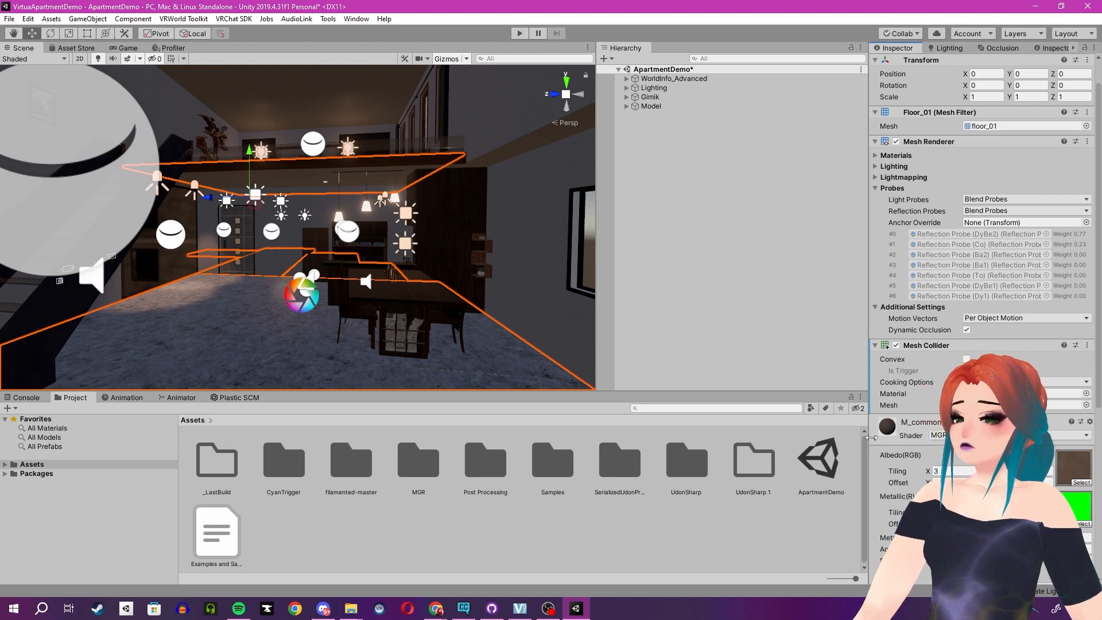
pyautogui.click(1010, 435)
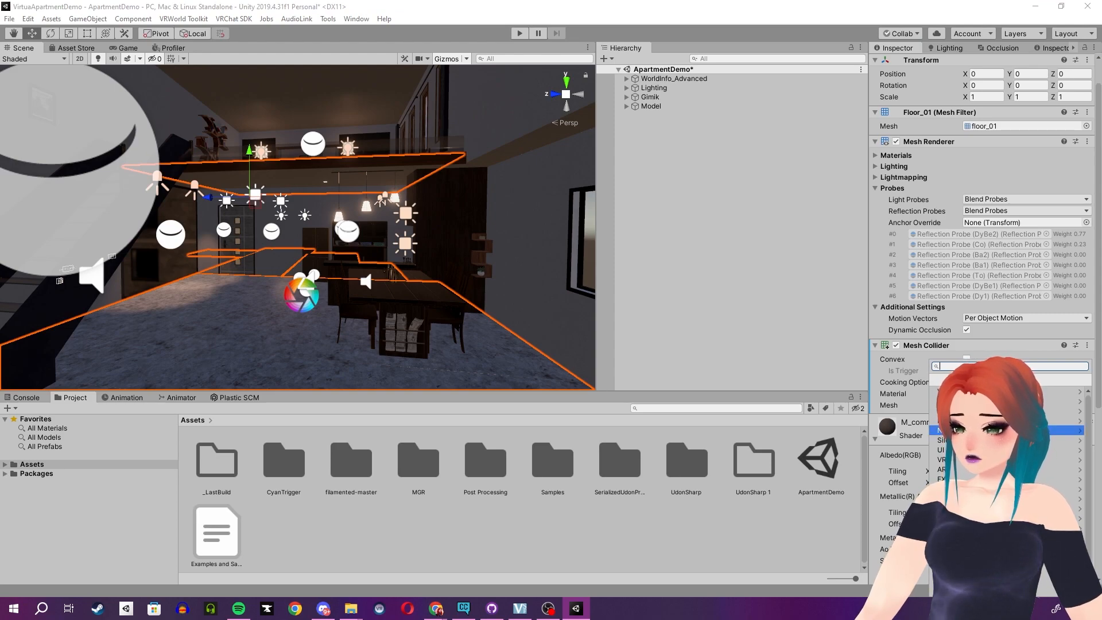
pyautogui.rightClick(905, 435)
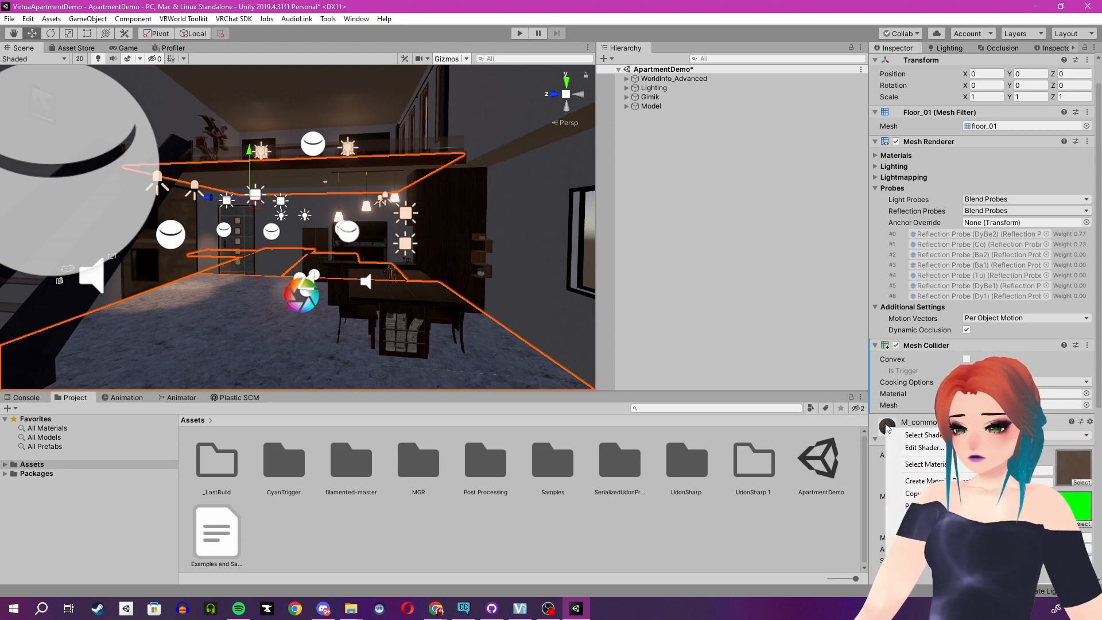
pyautogui.click(255, 319)
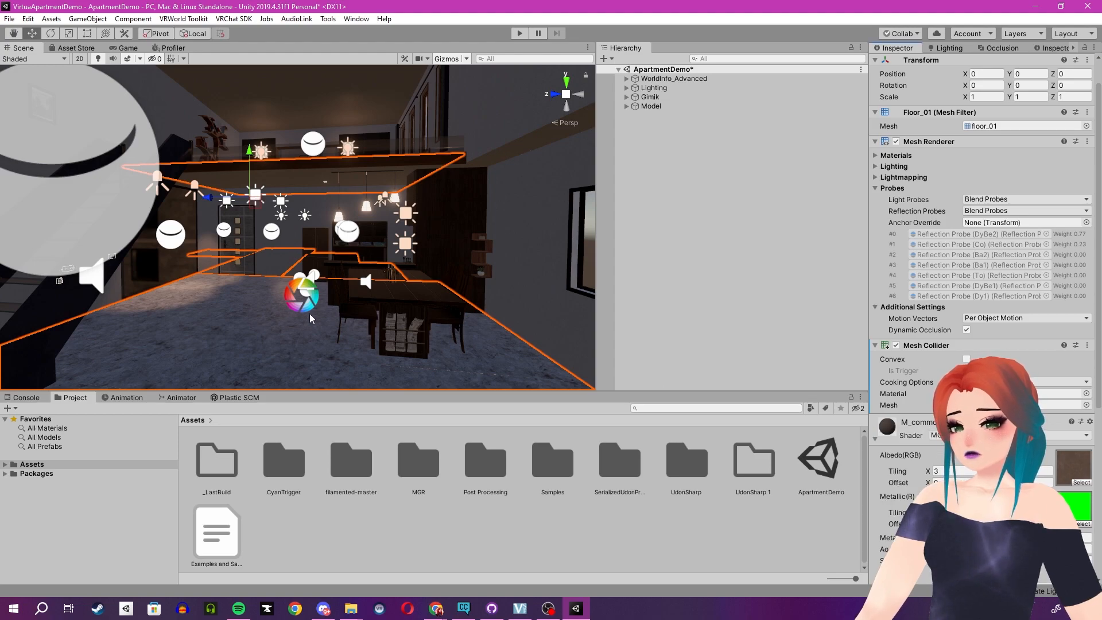
pyautogui.rightClick(896, 425)
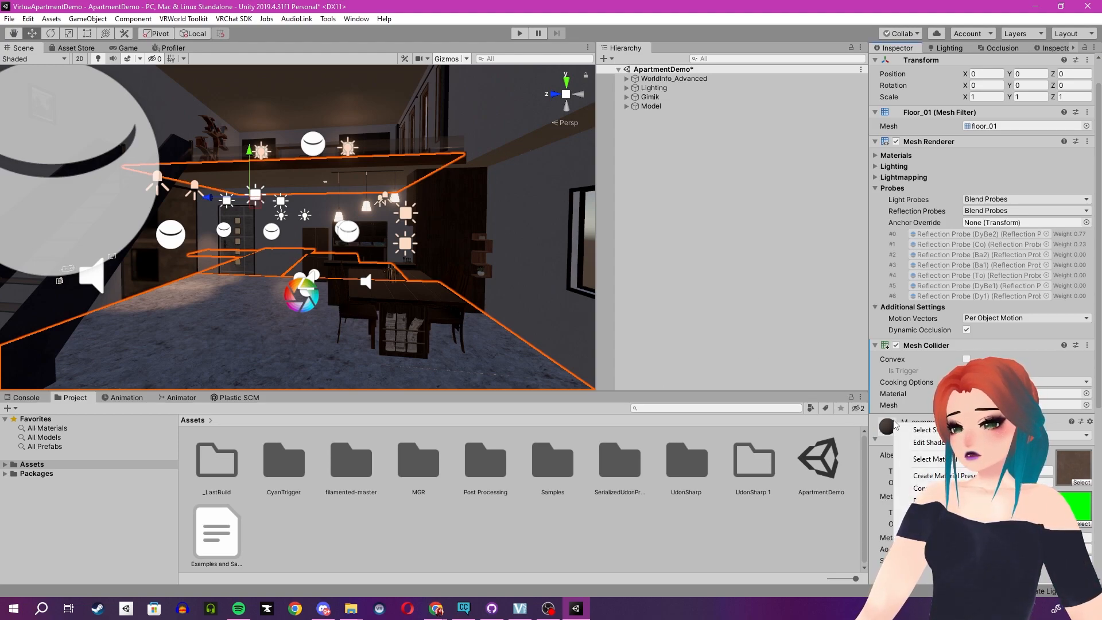
pyautogui.click(923, 459)
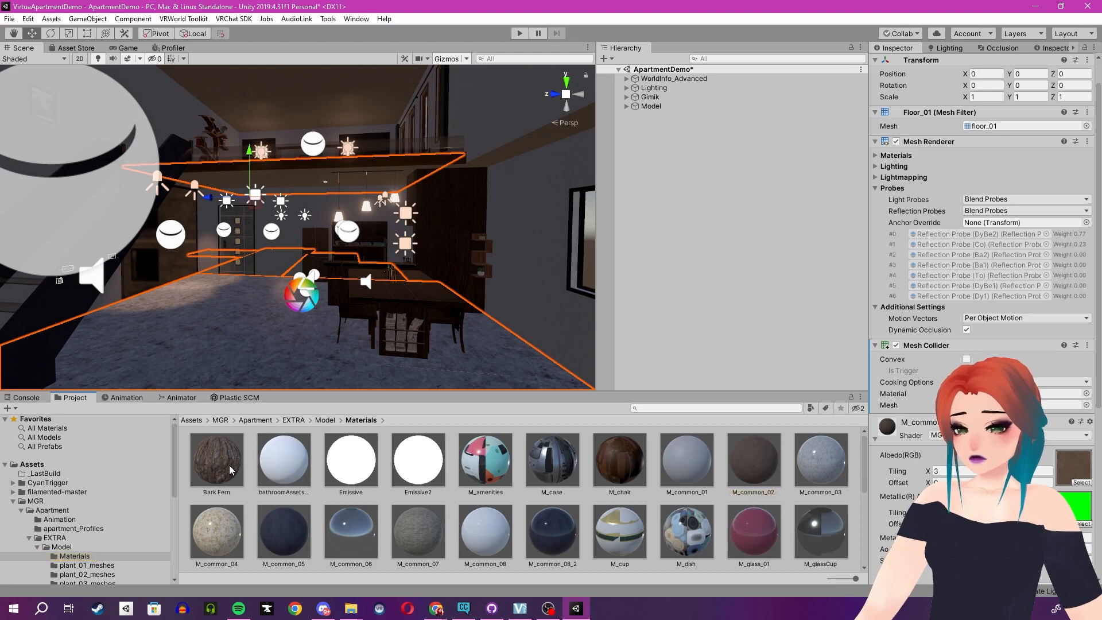
# Examine the shaders used by the bathroomAssets, Bark Fern, M_amenities, M_common_01, M_common_02 and M_common_08 materials and look through the rest of the folder.
pyautogui.click(291, 448)
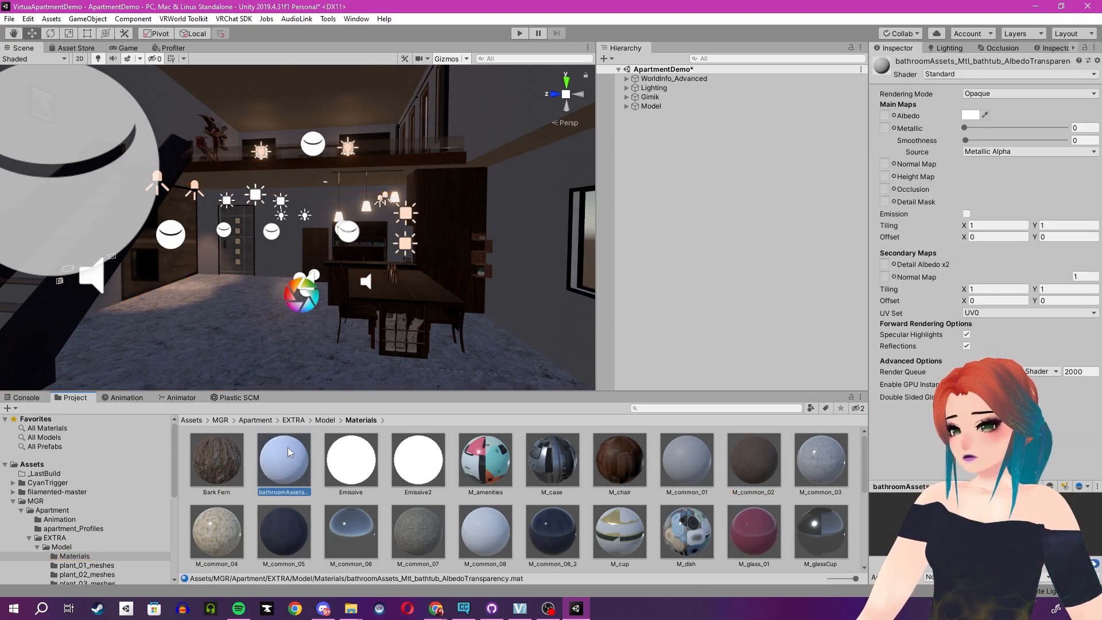
pyautogui.click(247, 469)
pyautogui.click(352, 459)
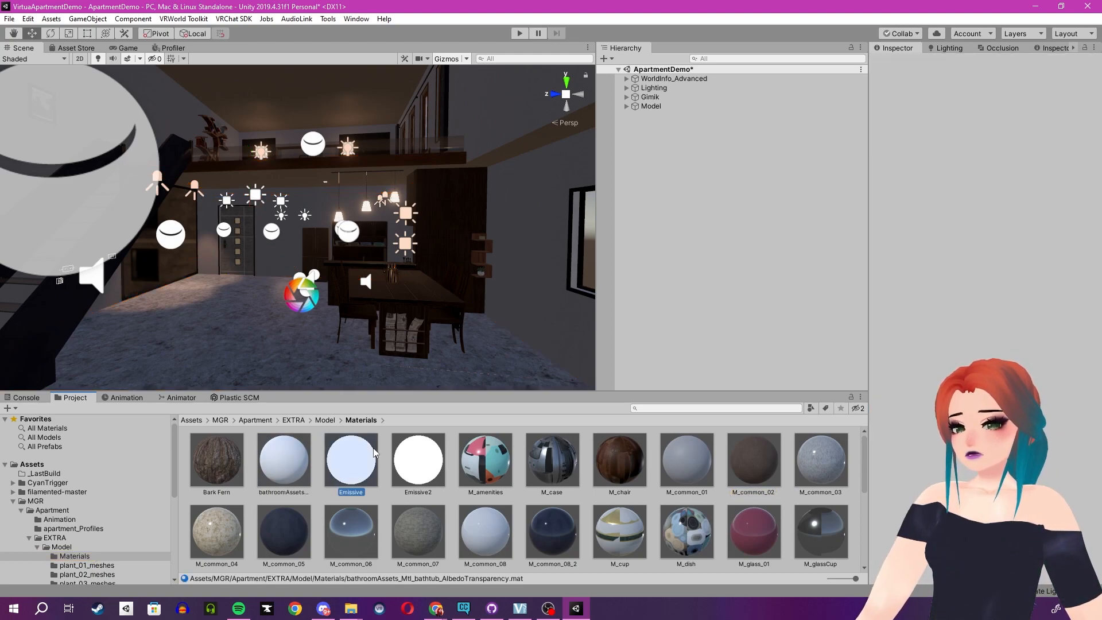
pyautogui.click(218, 460)
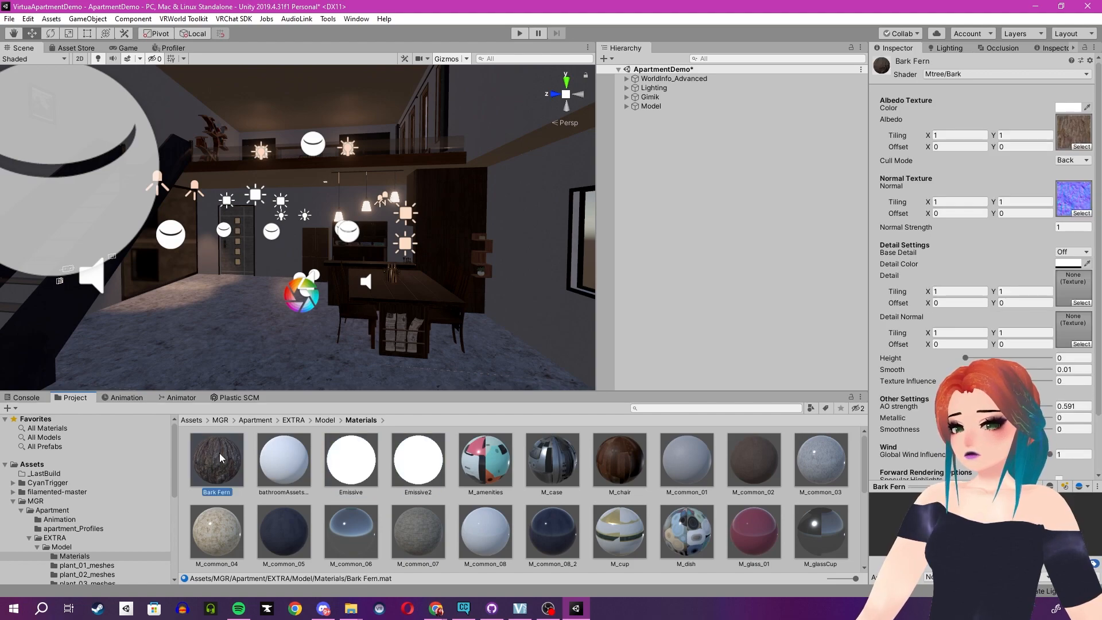
pyautogui.click(494, 463)
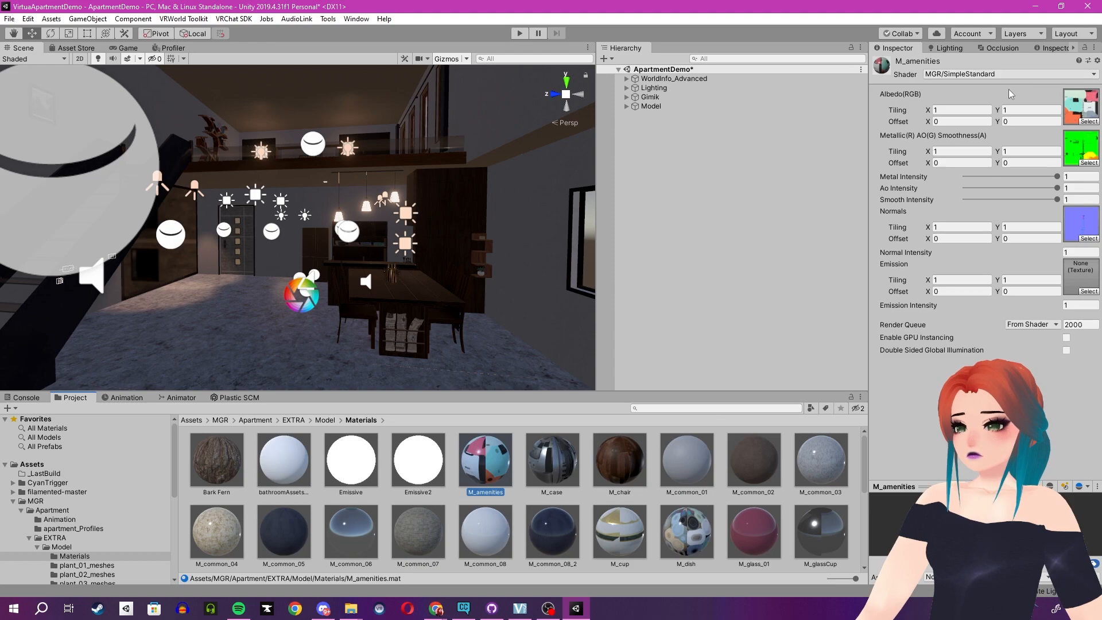
pyautogui.click(708, 467)
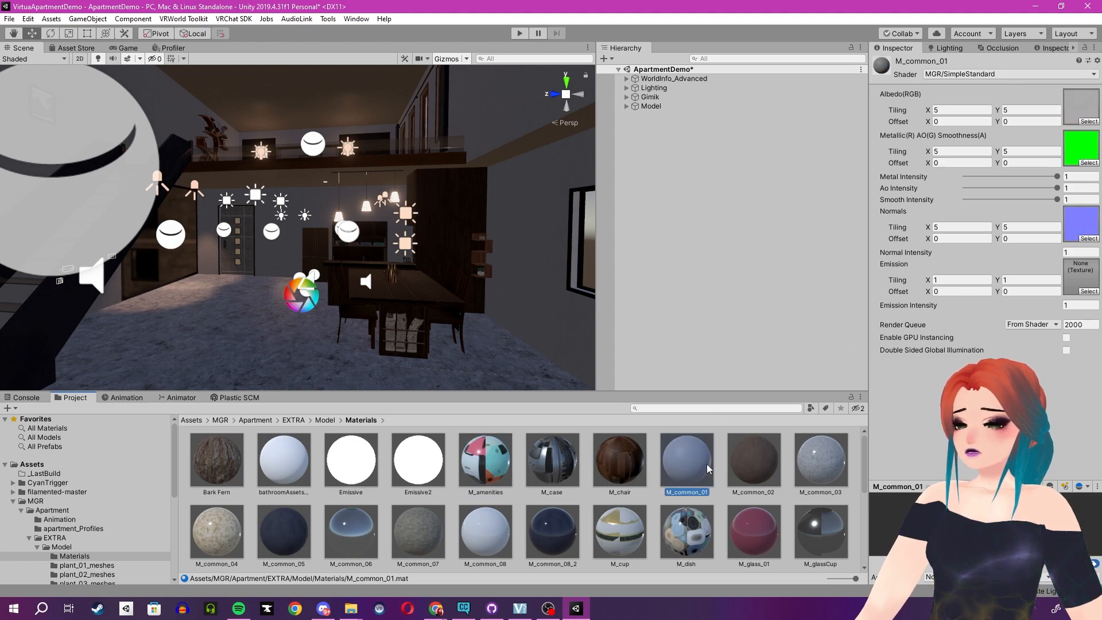
pyautogui.click(752, 463)
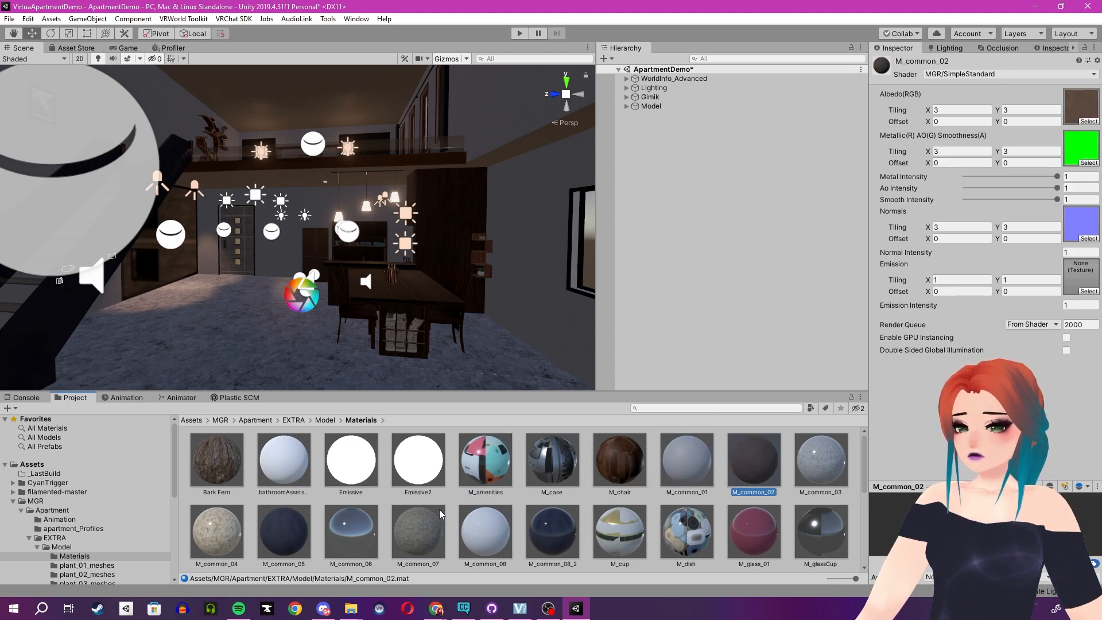
pyautogui.click(470, 470)
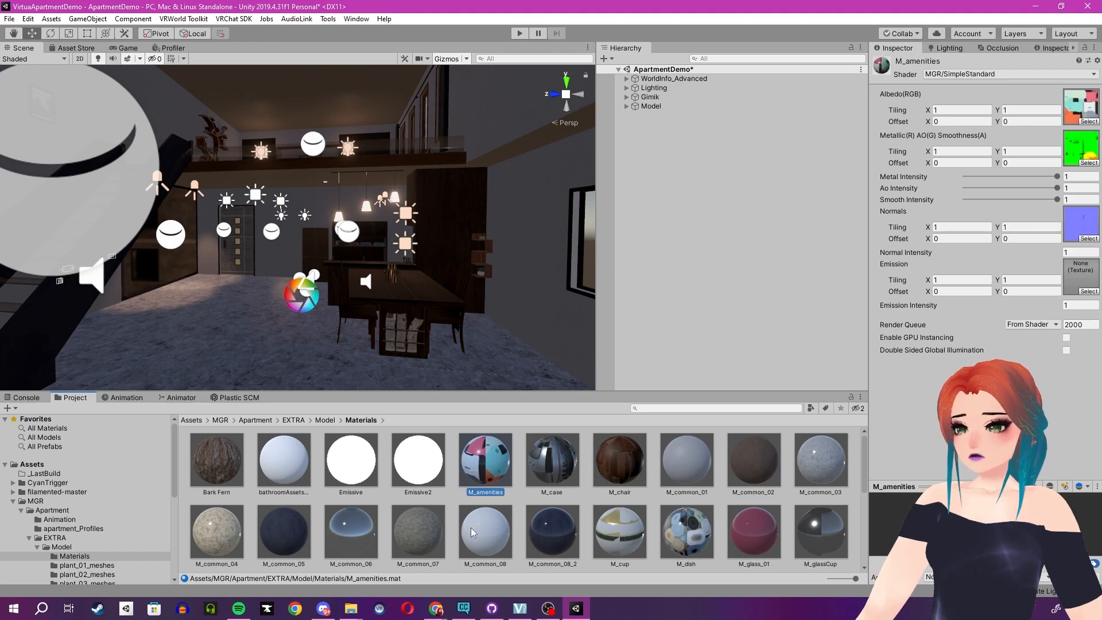
pyautogui.click(472, 532)
pyautogui.scroll(-10, 469, 535)
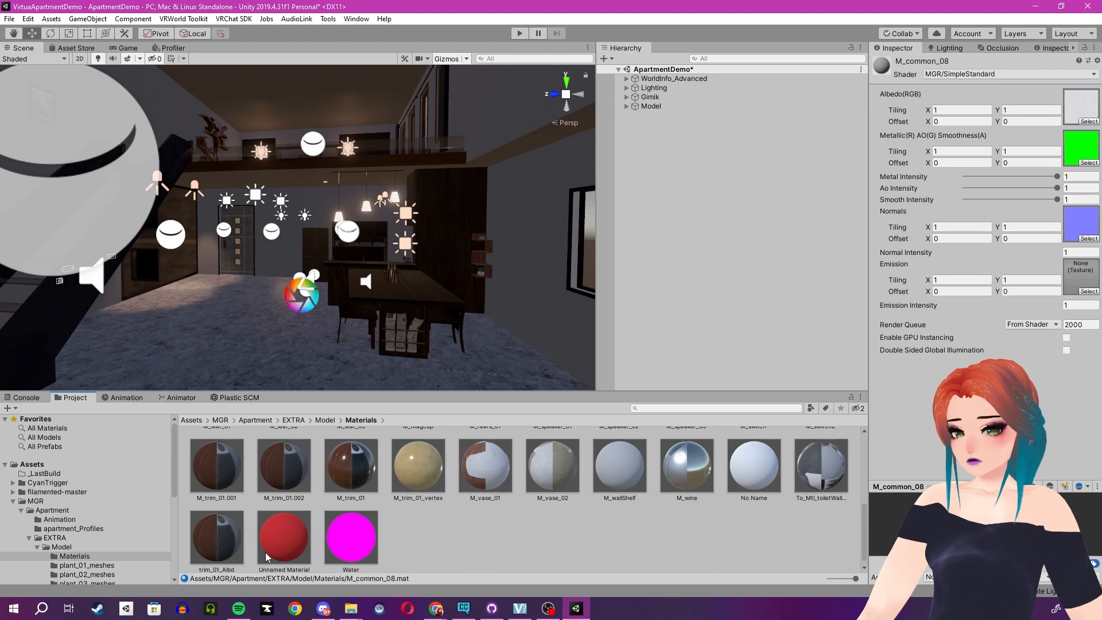
# Try the Silent/Filamented (Roughness setup) shader on the 16 materials from M_speaker_01 through trim_01_Albd.
pyautogui.scroll(-1, 221, 553)
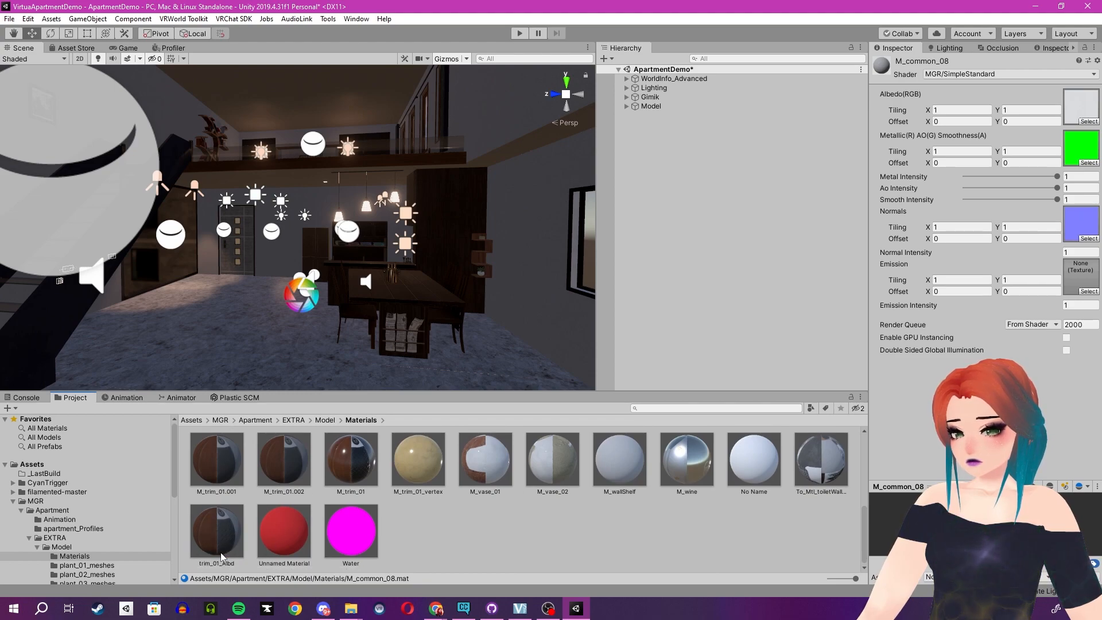
pyautogui.click(214, 542)
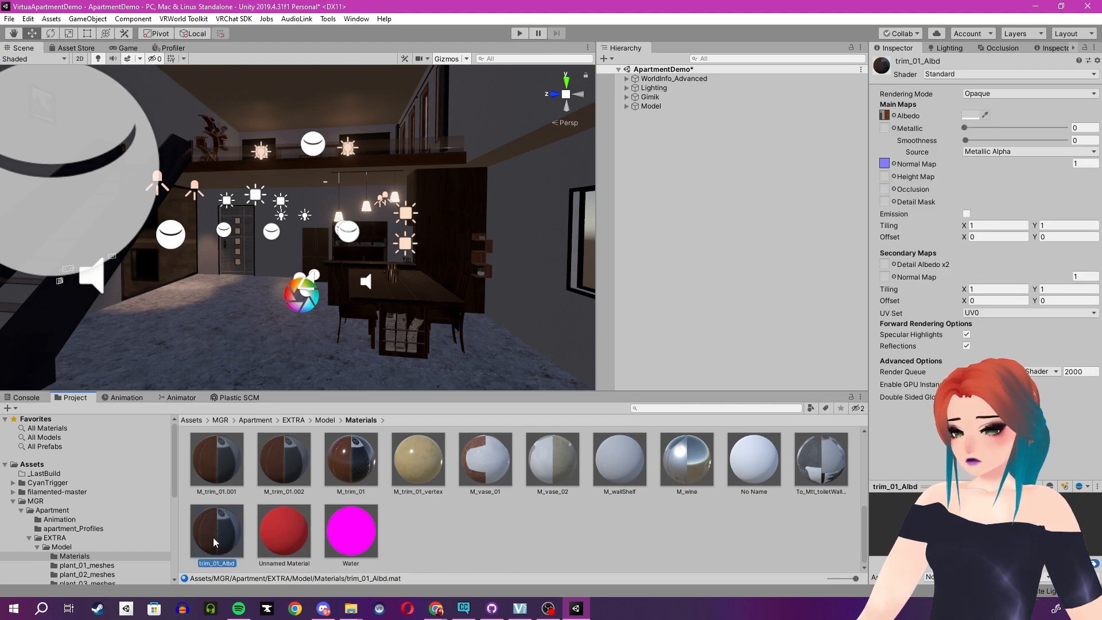
pyautogui.scroll(3, 416, 474)
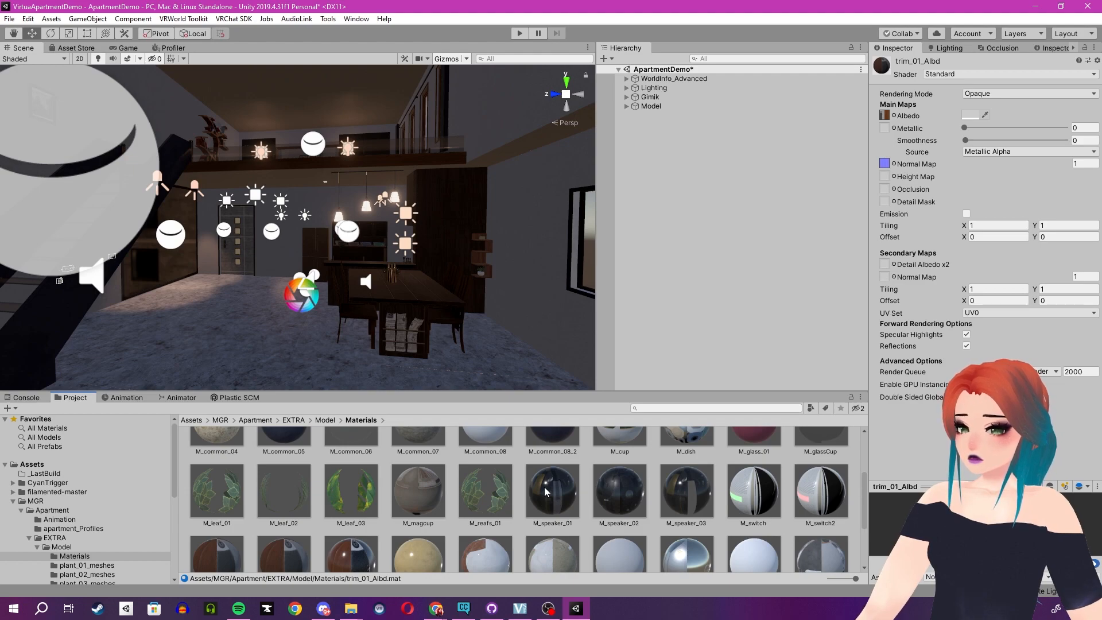
pyautogui.keyDown('shift'); pyautogui.click(545, 491); pyautogui.keyUp('shift')
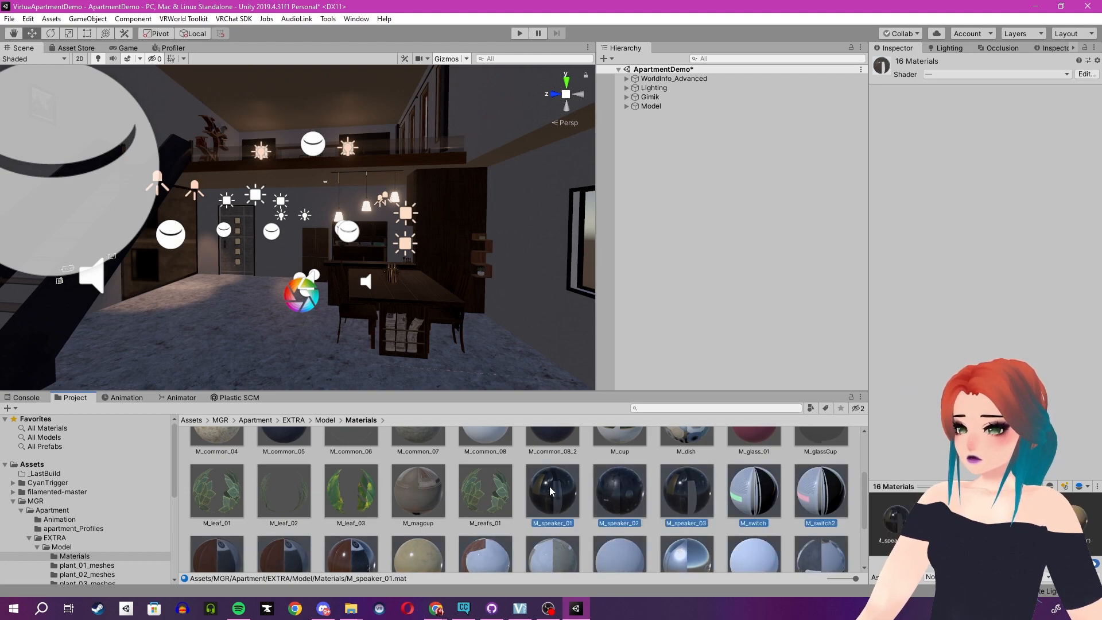
pyautogui.click(1046, 74)
pyautogui.click(982, 160)
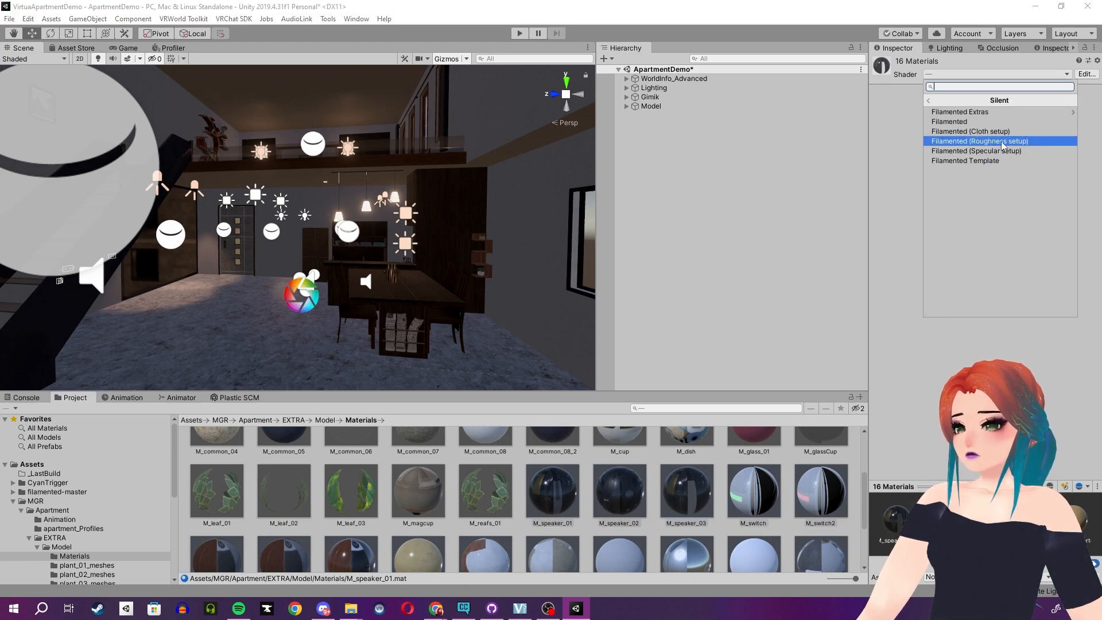
pyautogui.click(1002, 141)
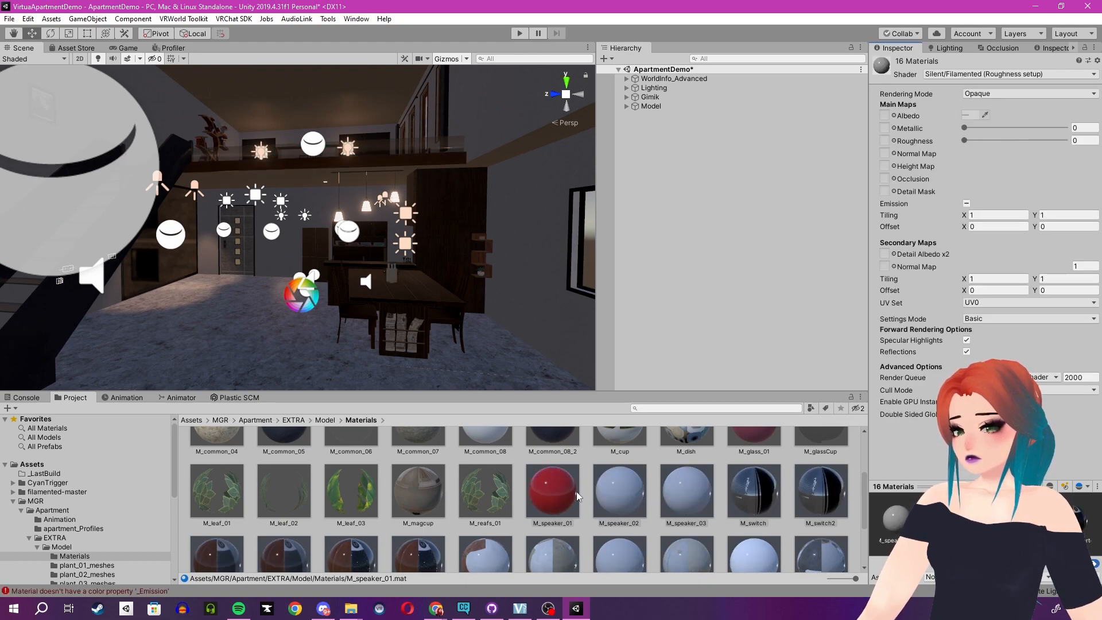
# Try the Silent/Filamented (Roughness setup) shader on M_speaker_01 alone and undo that shader change.
pyautogui.scroll(1, 576, 491)
pyautogui.click(556, 546)
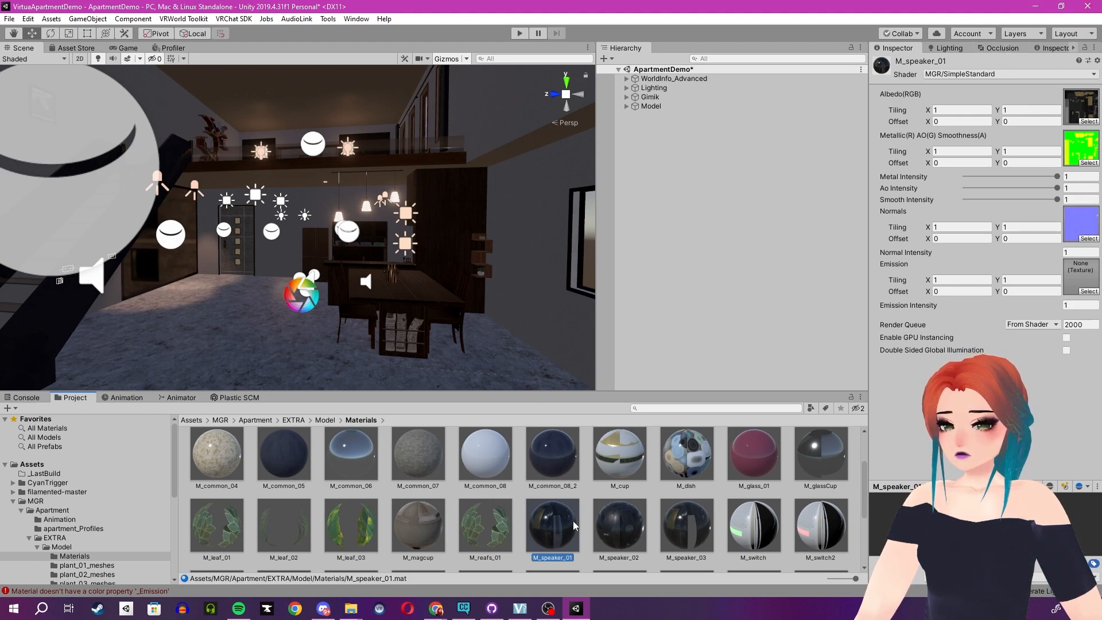
pyautogui.scroll(-1, 573, 519)
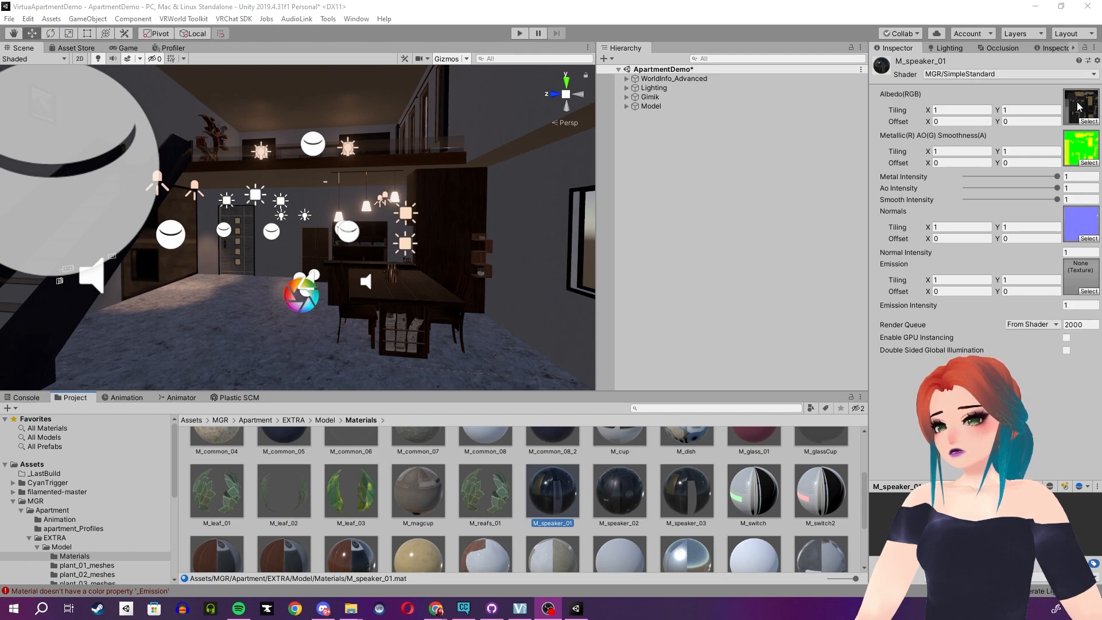
pyautogui.click(547, 486)
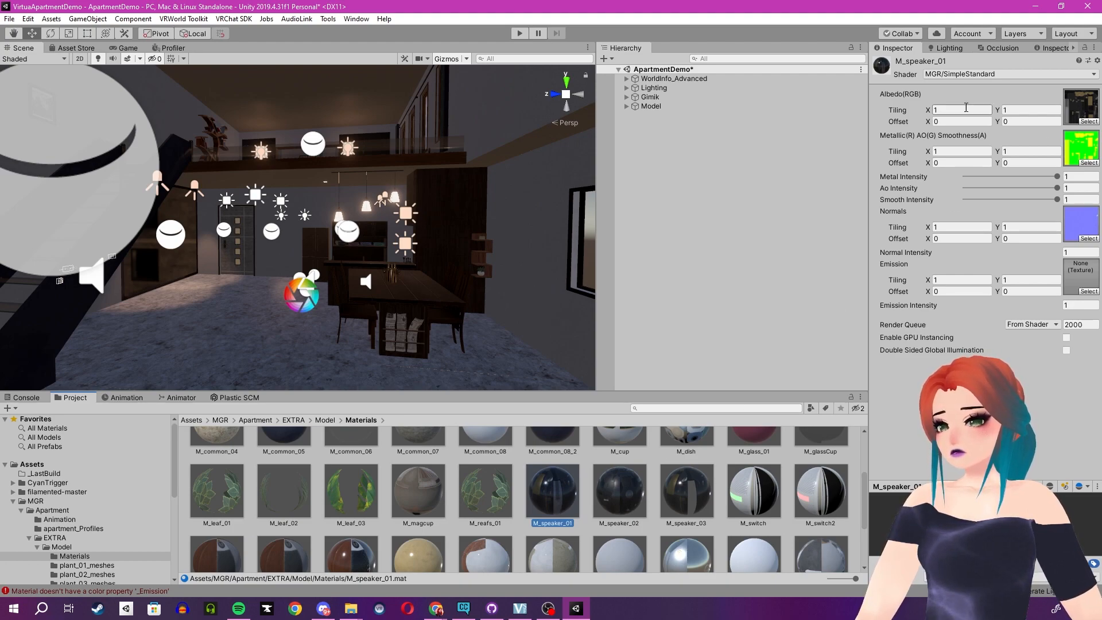
pyautogui.click(998, 71)
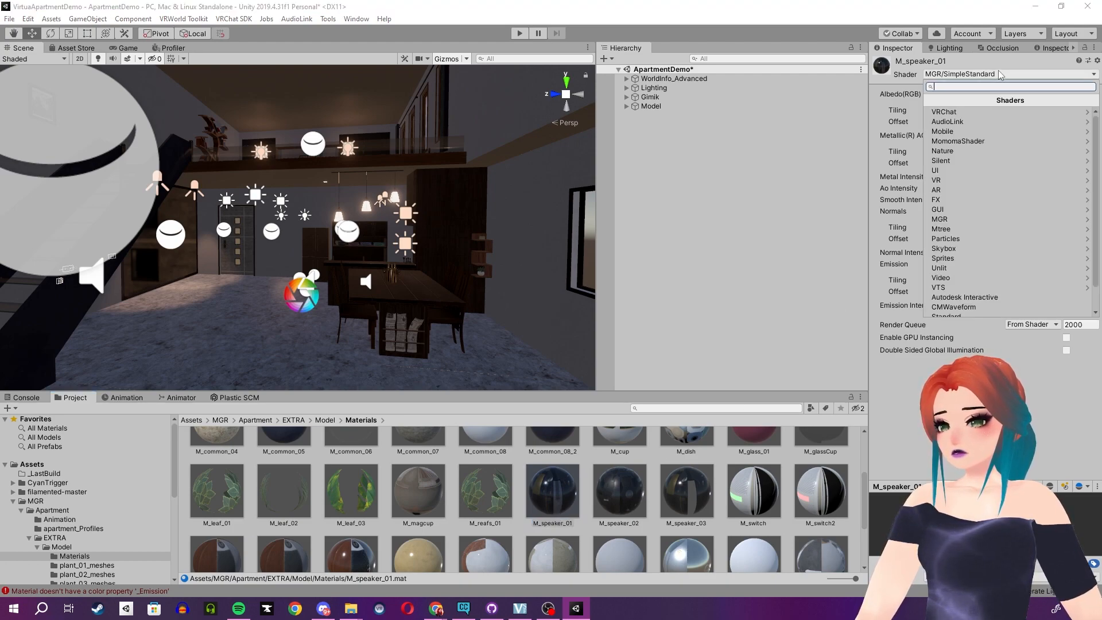
pyautogui.click(967, 161)
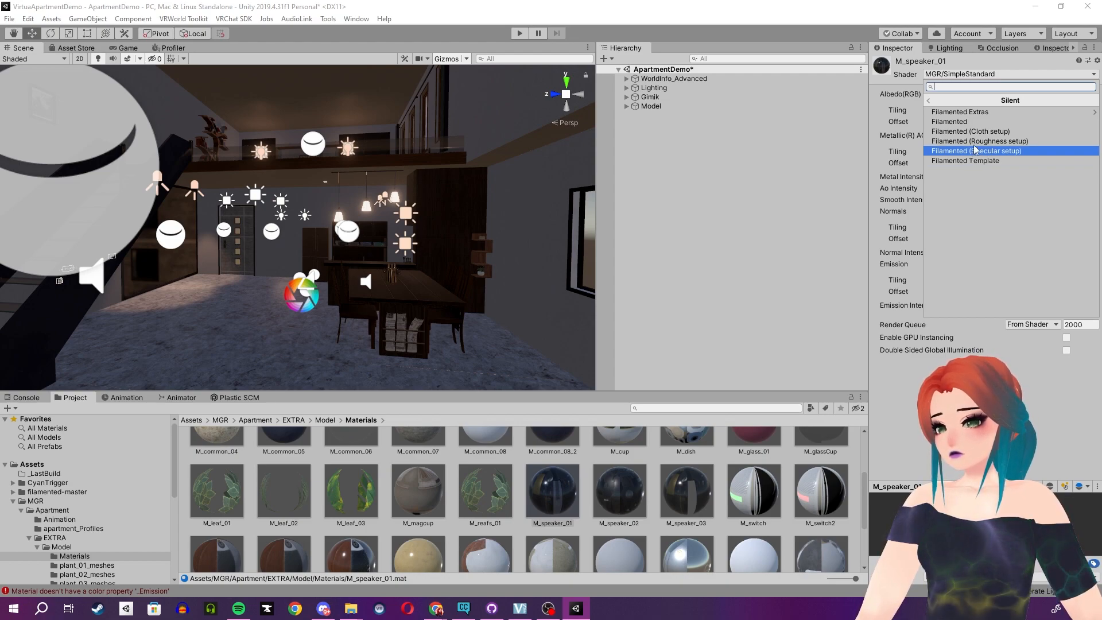
pyautogui.click(977, 141)
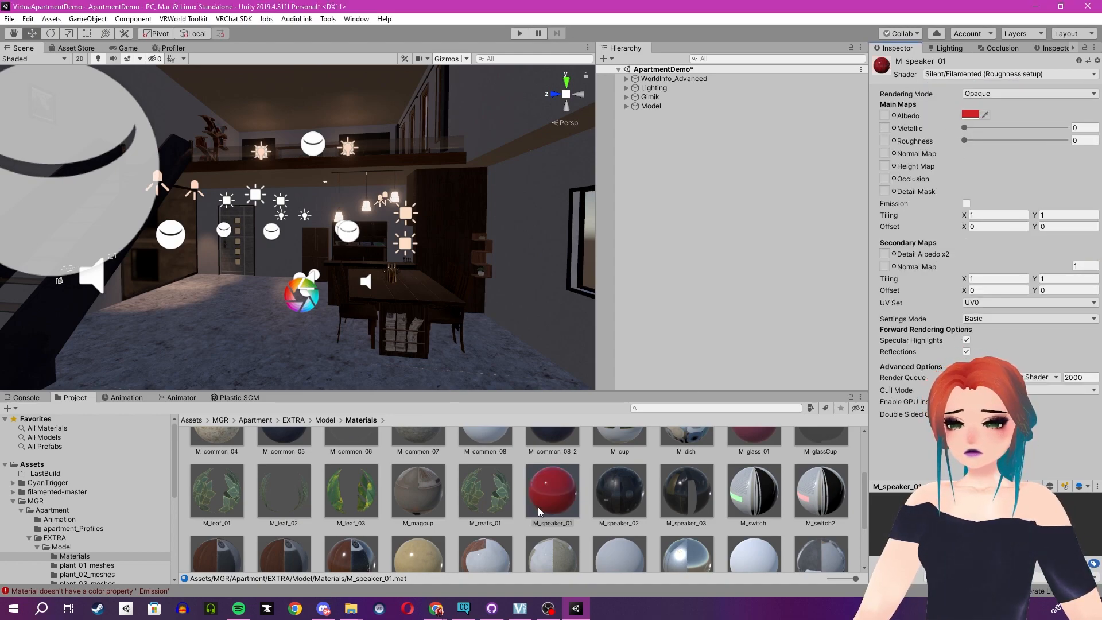
pyautogui.hotkey('ctrl', 'z')
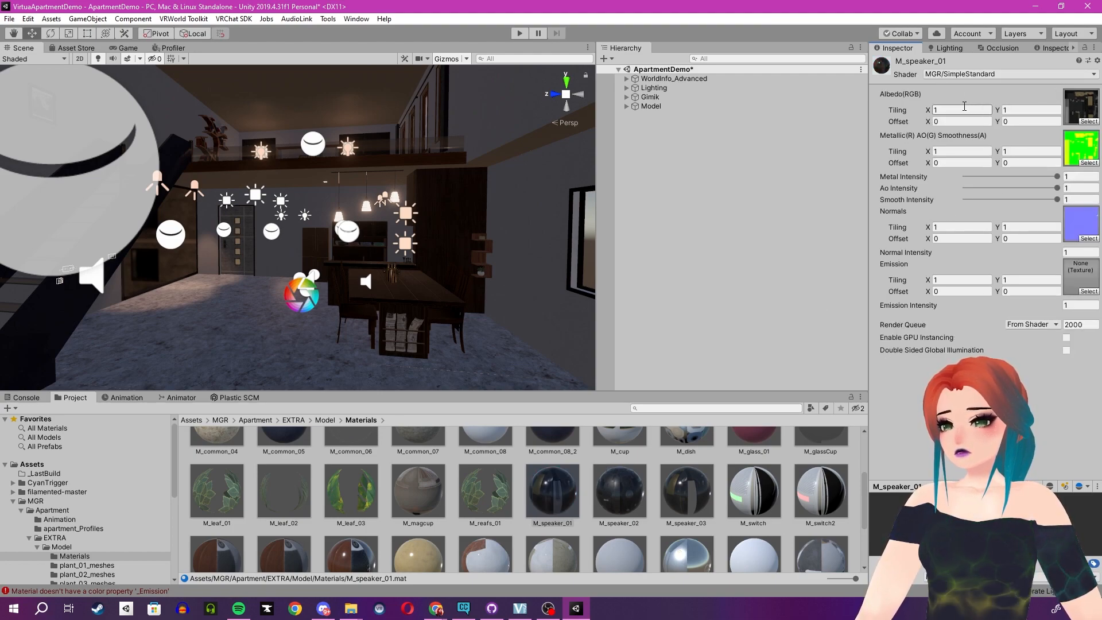
# Locate M_speaker_01's albedo texture in the project and check the import settings of speaker_01_Albd, speaker_01_MeSmAo and speaker_01_Nml.
pyautogui.click(1075, 104)
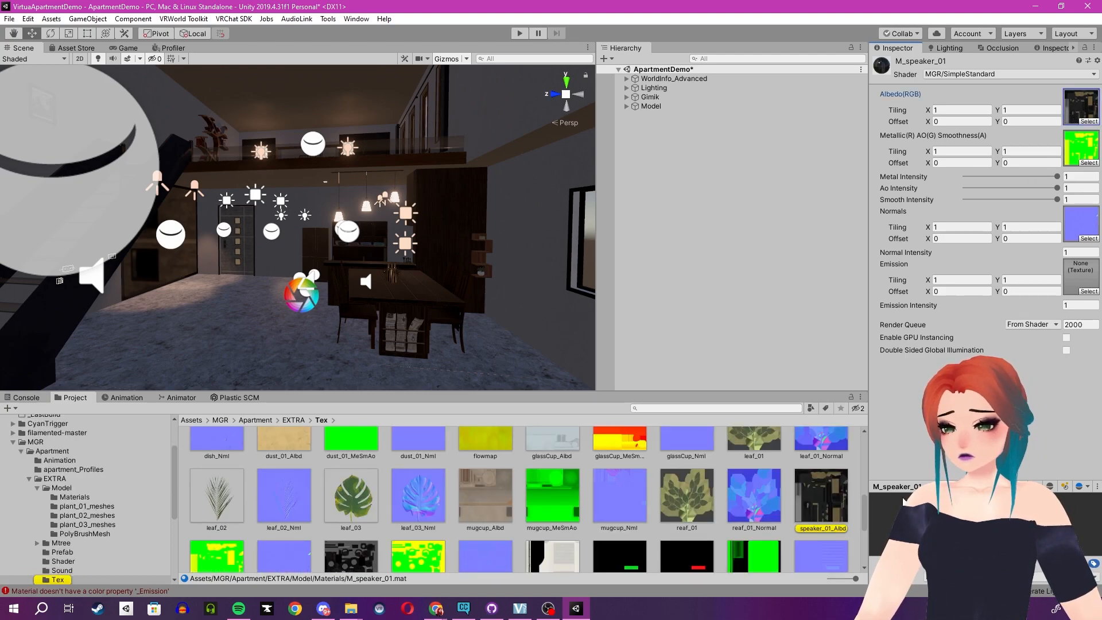
pyautogui.scroll(-1, 816, 489)
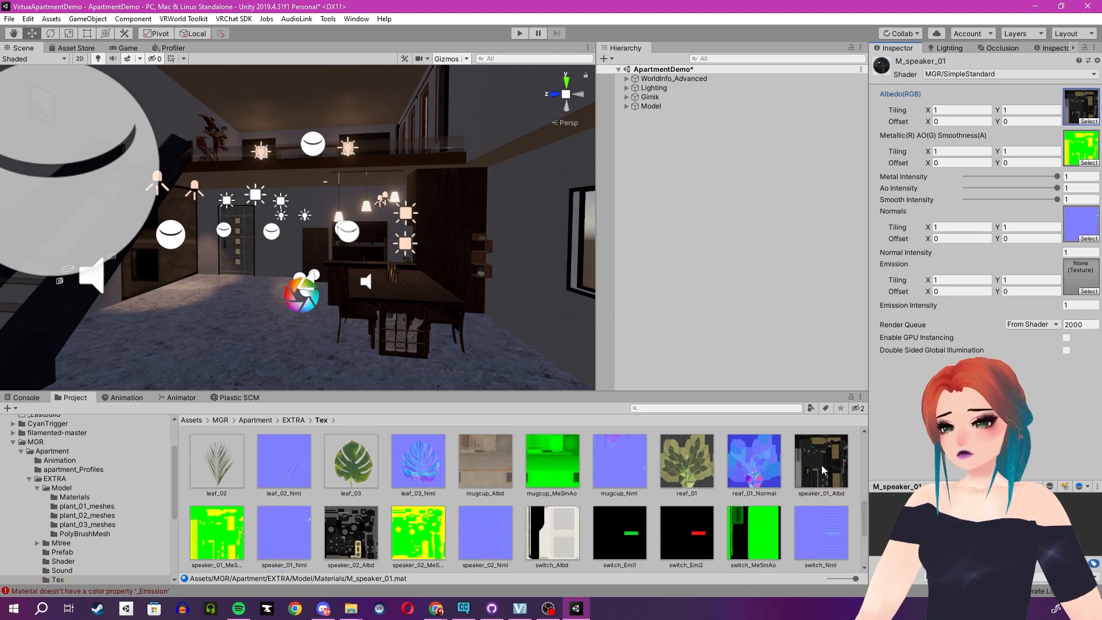
pyautogui.click(821, 465)
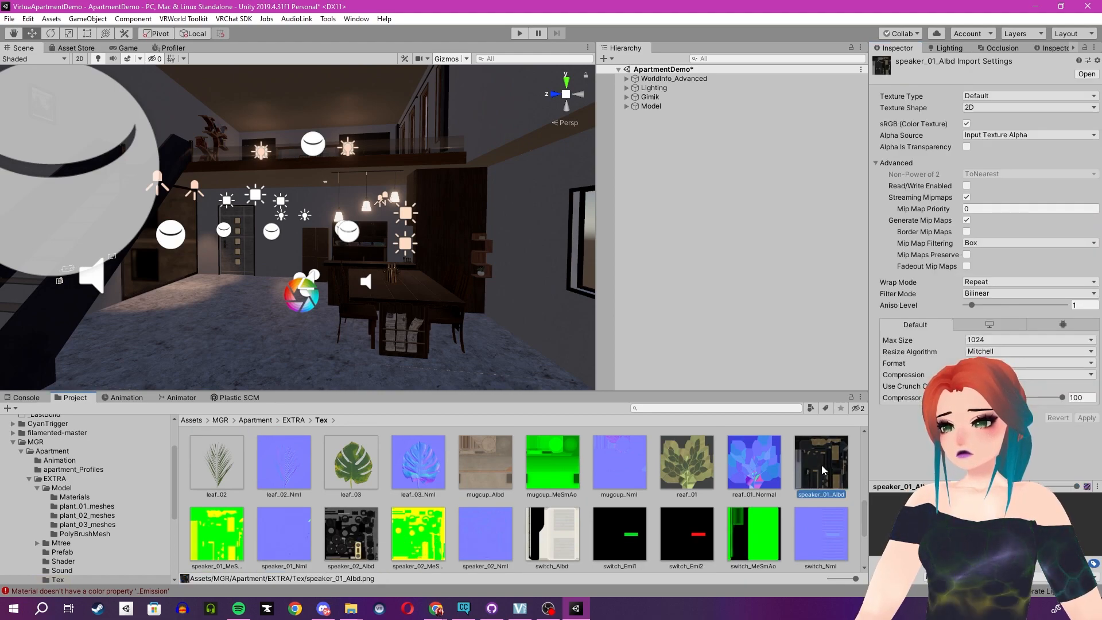
pyautogui.click(221, 530)
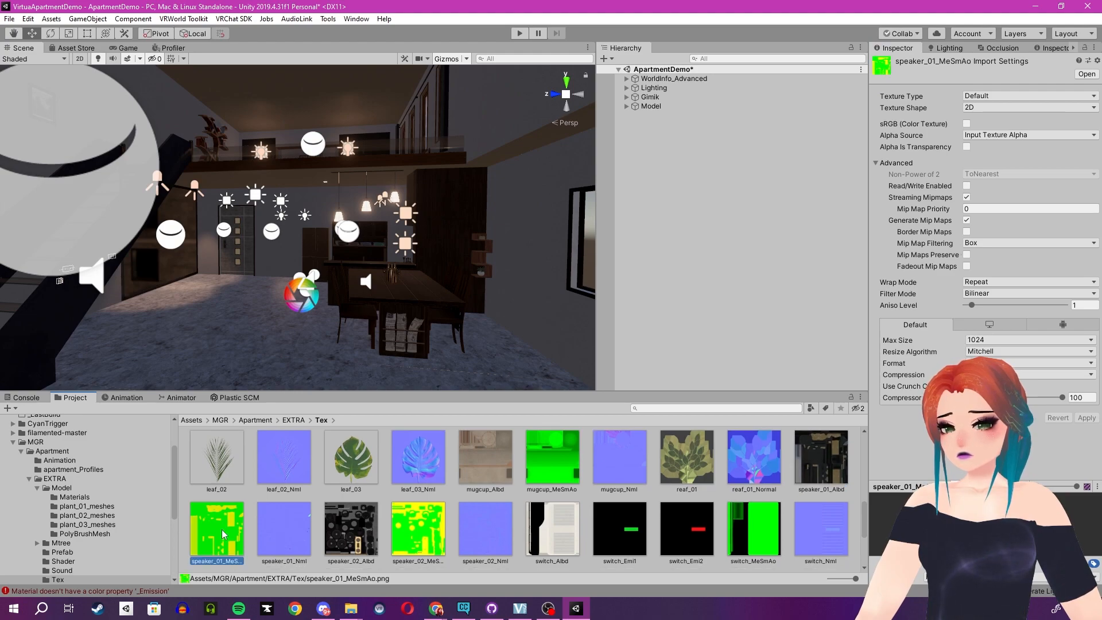
pyautogui.click(258, 538)
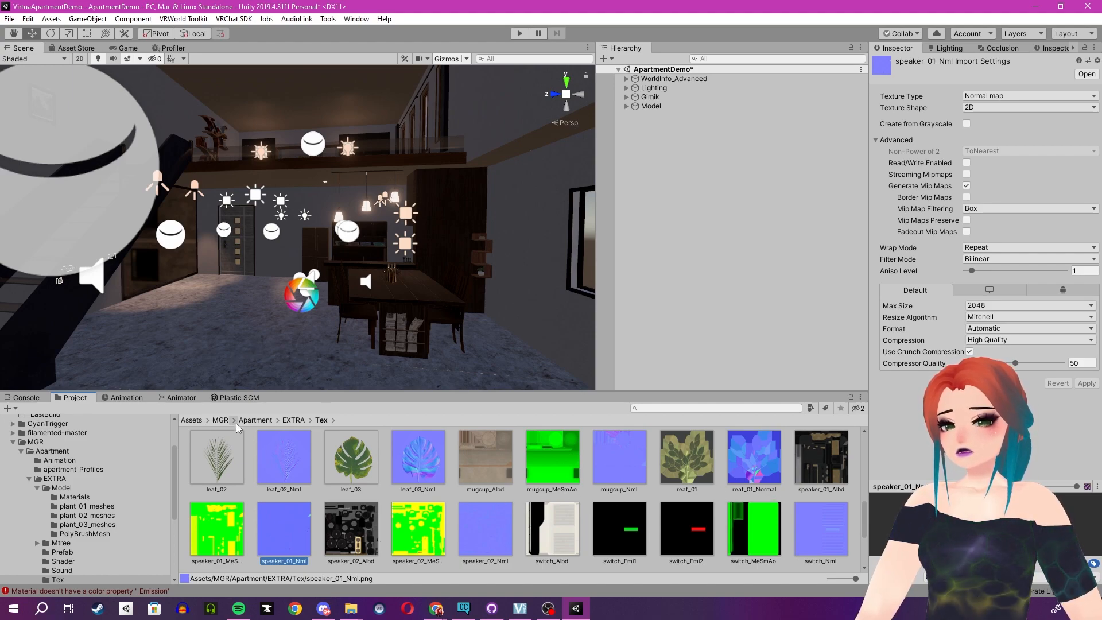
# Return to the Materials folder through floor_01's material, reselect M_speaker_01 and bring up its textures in the Tex folder.
pyautogui.click(252, 371)
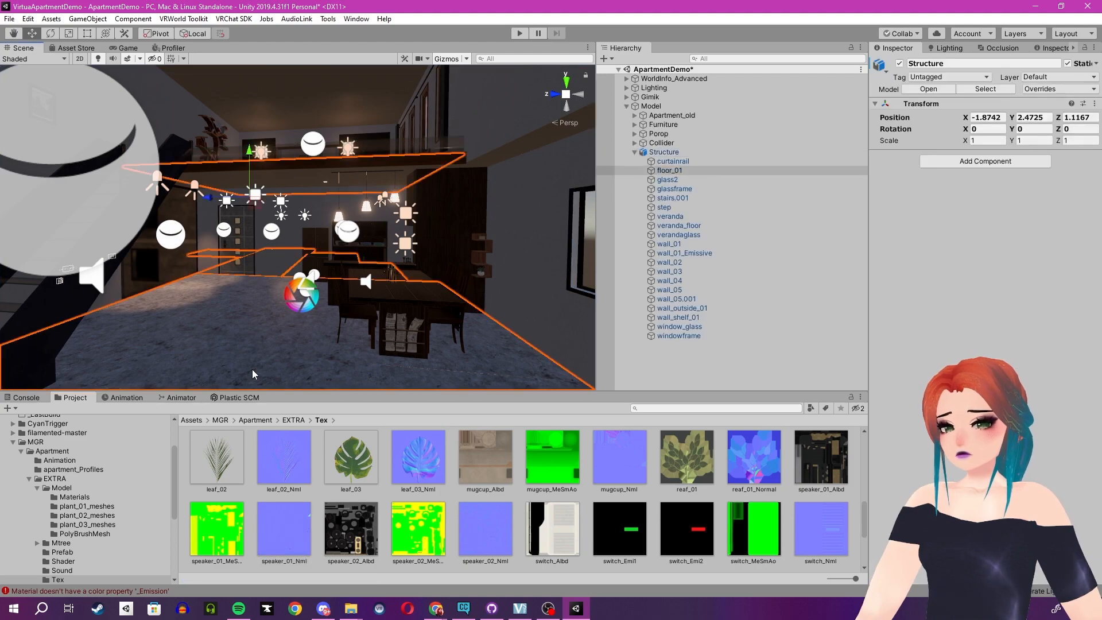
pyautogui.rightClick(889, 451)
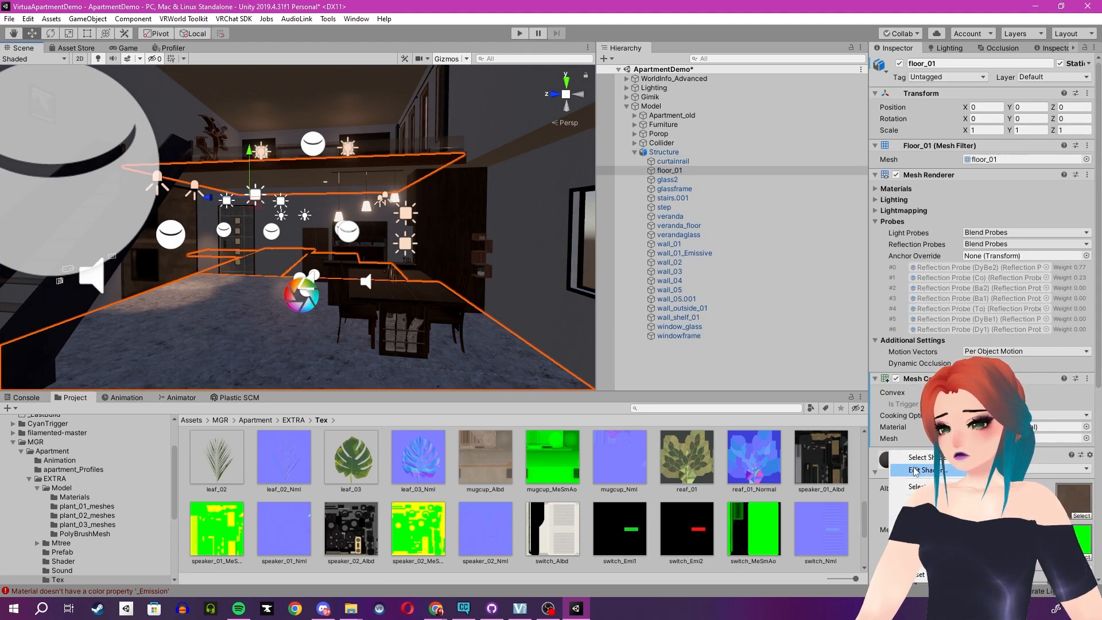
pyautogui.click(919, 488)
pyautogui.scroll(-3, 671, 491)
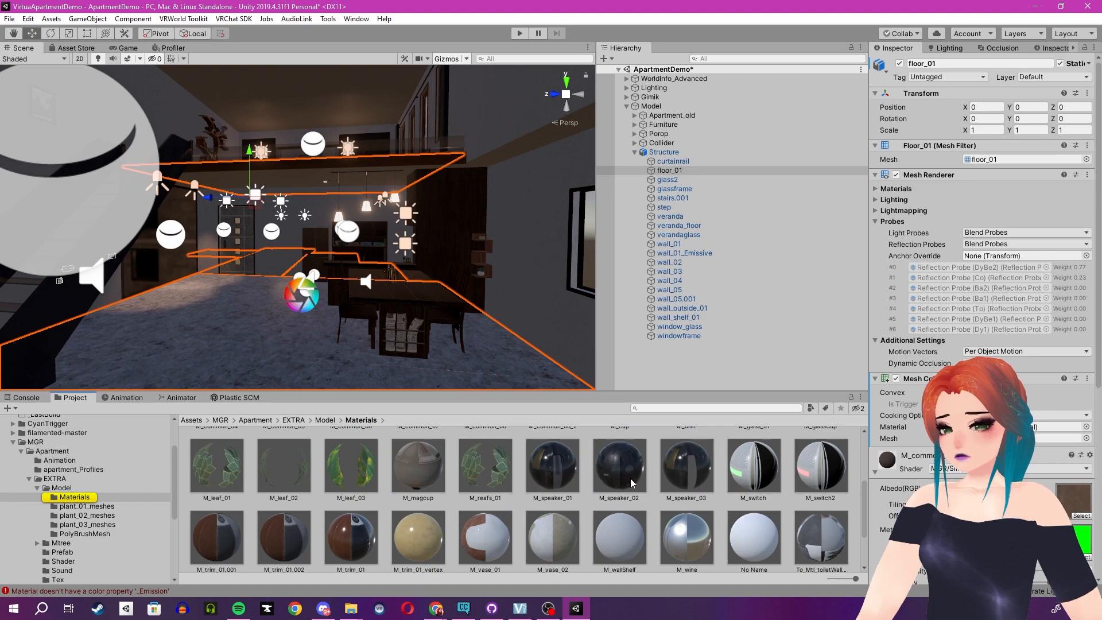
pyautogui.click(551, 466)
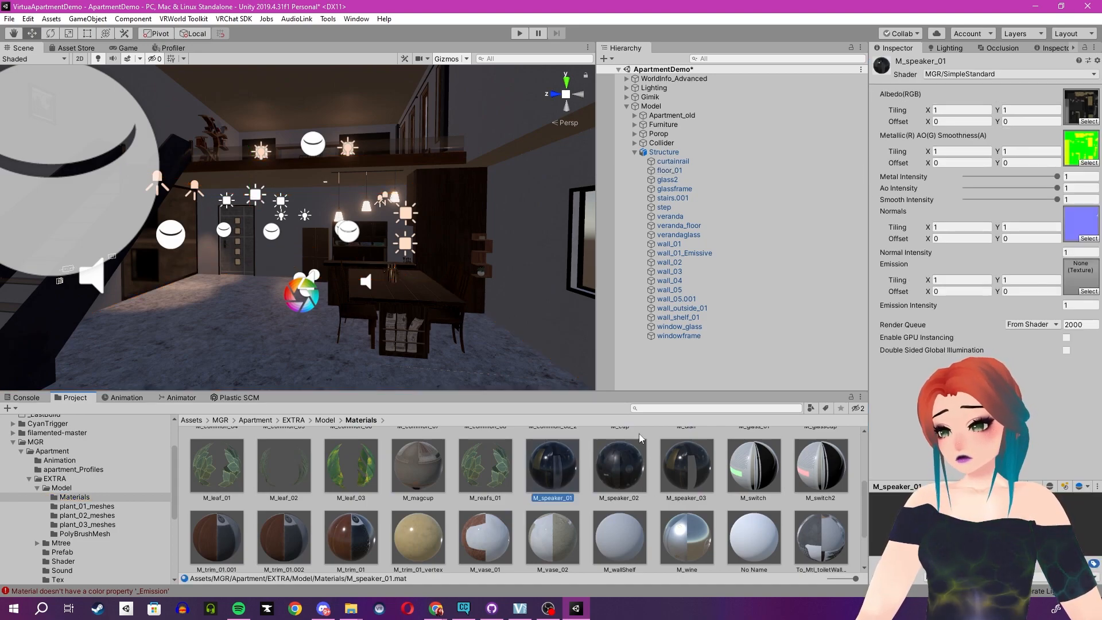
pyautogui.click(1091, 107)
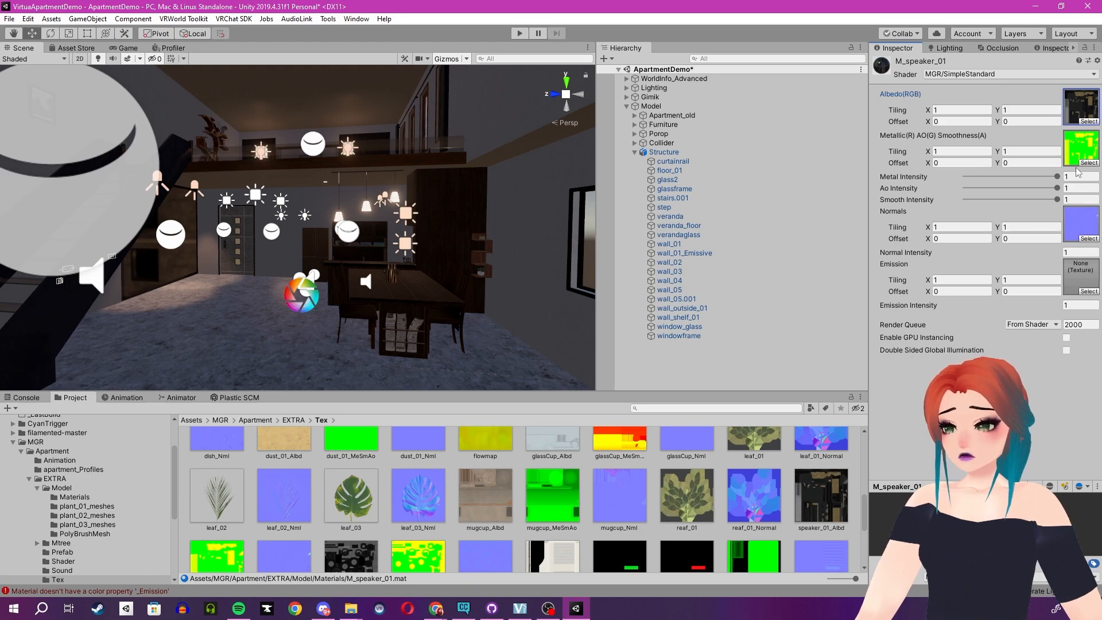
pyautogui.scroll(-3, 849, 456)
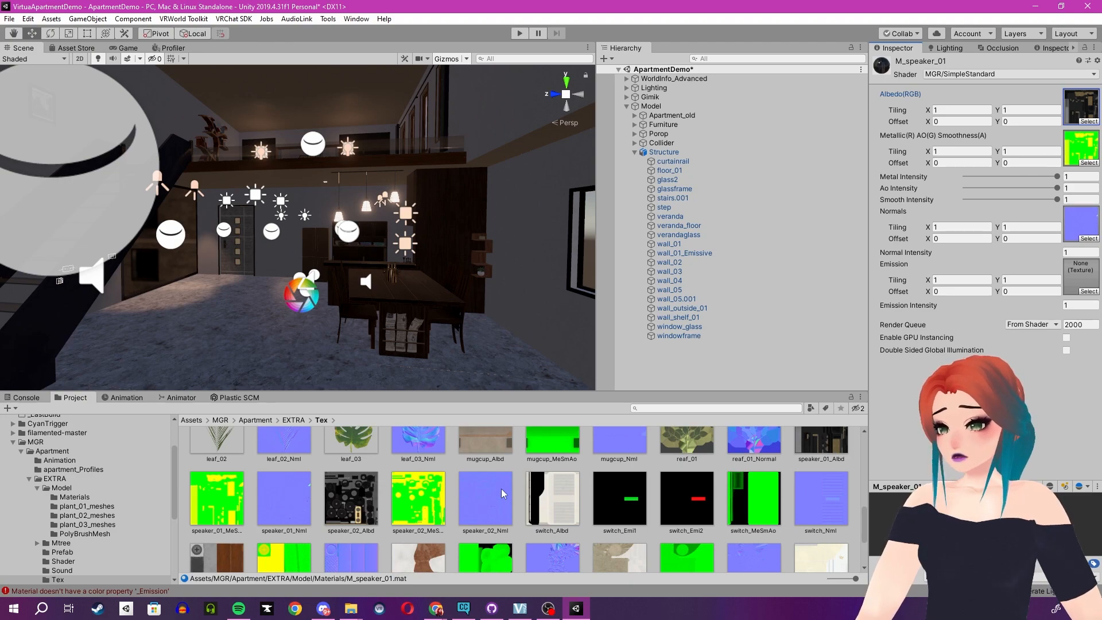
# Change the M_speaker_01 material's shader to Silent/Filamented (Roughness setup).
pyautogui.click(975, 75)
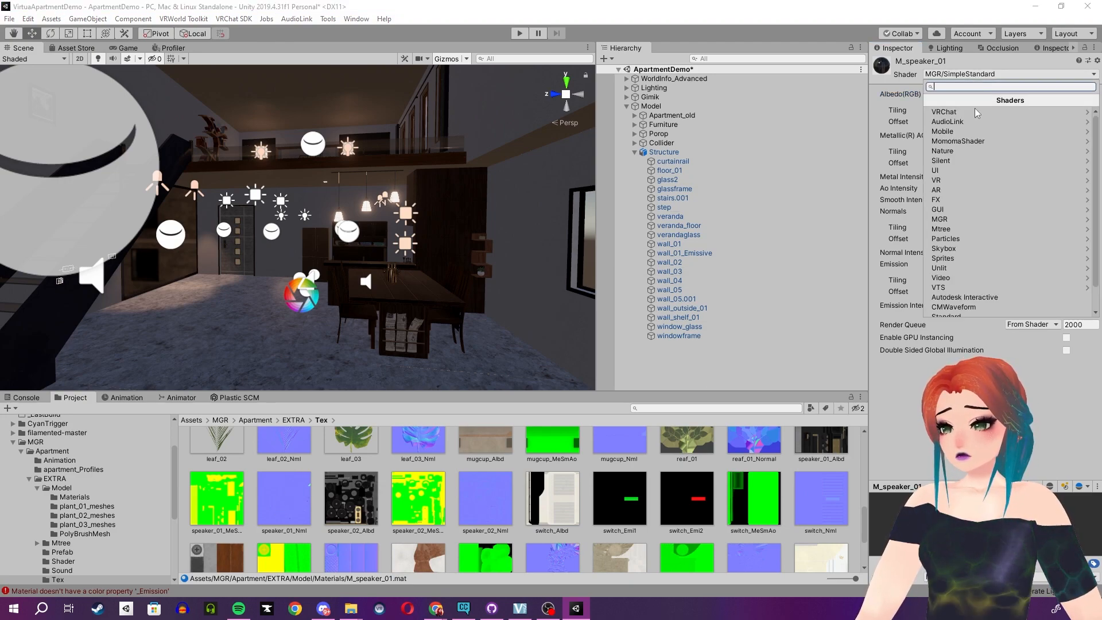
pyautogui.click(959, 160)
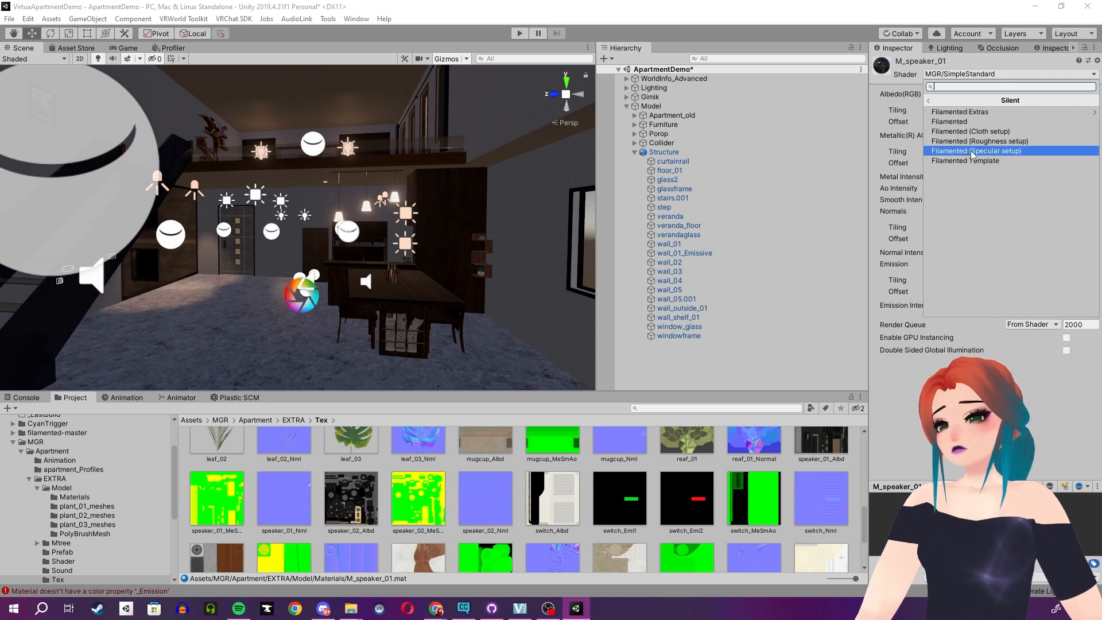
pyautogui.click(979, 141)
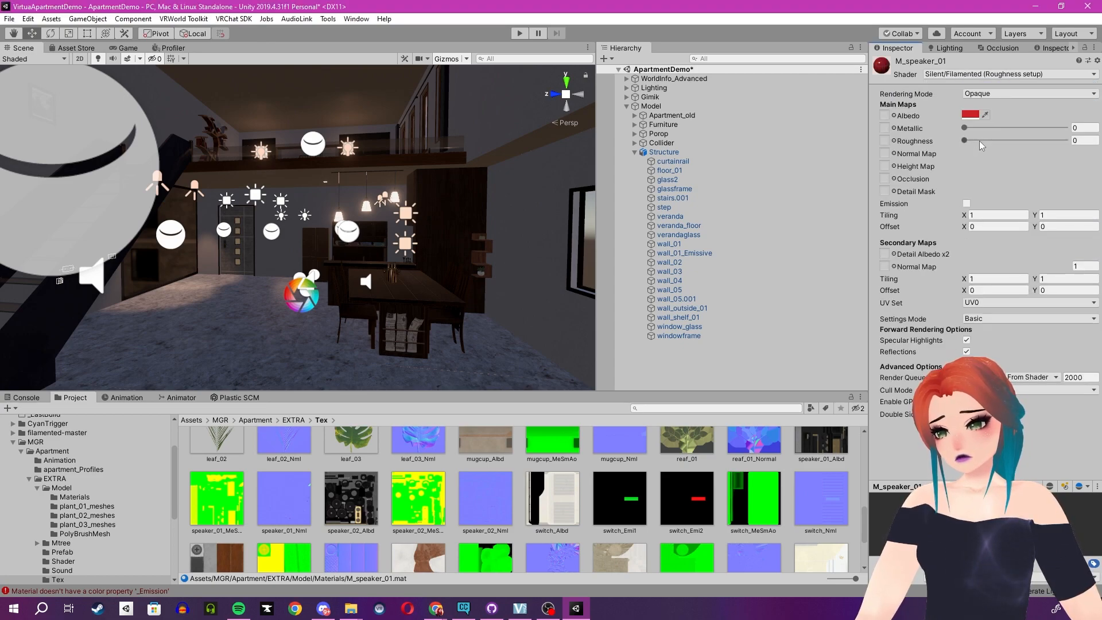
# Assign speaker_01_Albd, speaker_01_MeSmAo and speaker_01_Nml as M_speaker_01's albedo, metallic and normal maps.
pyautogui.scroll(2, 820, 460)
pyautogui.moveTo(819, 464); pyautogui.dragTo(885, 116)
pyautogui.moveTo(203, 522); pyautogui.dragTo(885, 129)
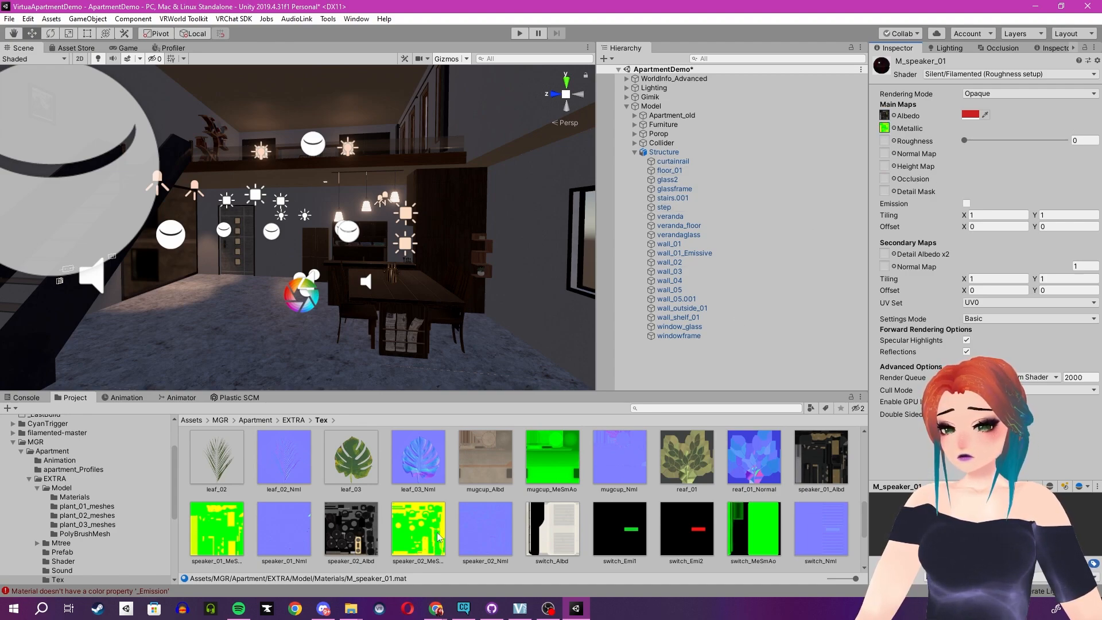
pyautogui.moveTo(284, 530); pyautogui.dragTo(887, 155)
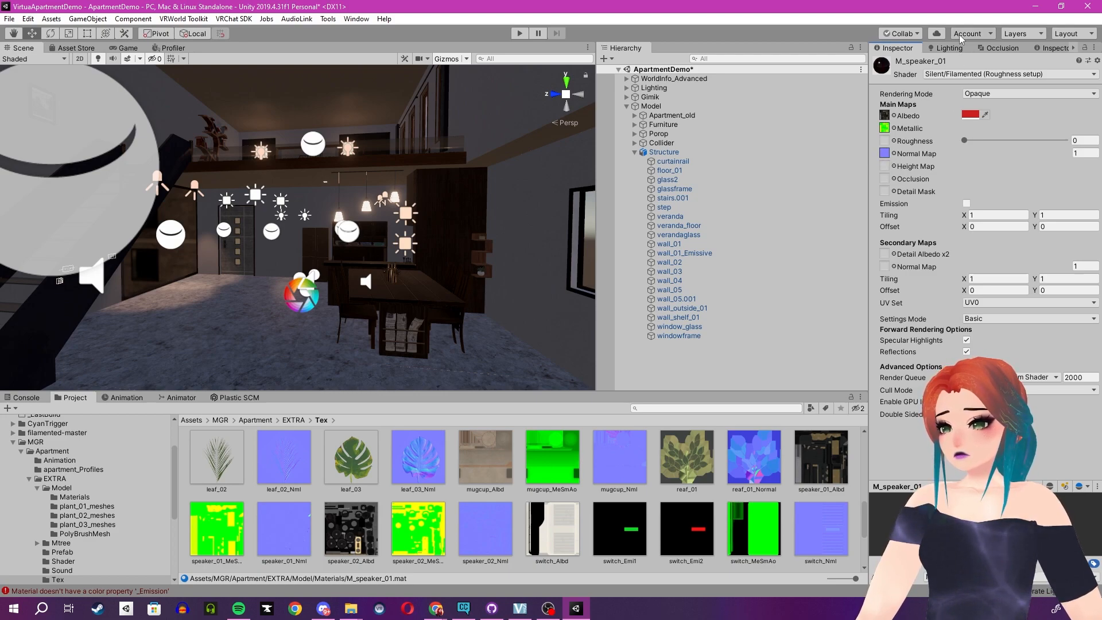
# Set M_speaker_01's albedo tint to white (FFFFFF) and its normal map strength to 1.2.
pyautogui.click(970, 115)
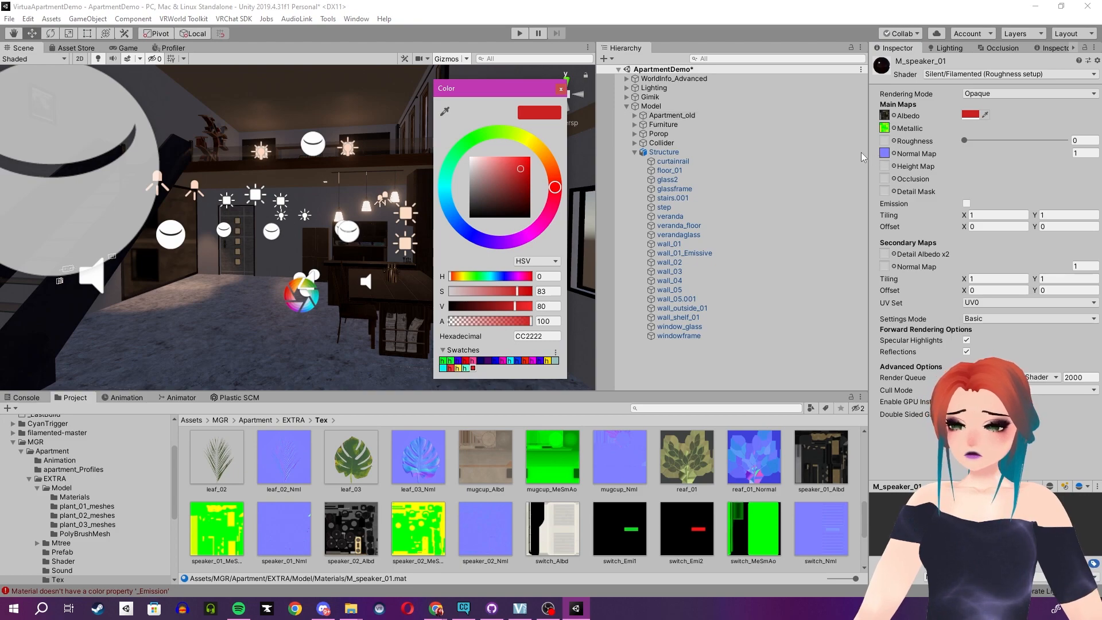
pyautogui.moveTo(494, 187); pyautogui.dragTo(372, 105)
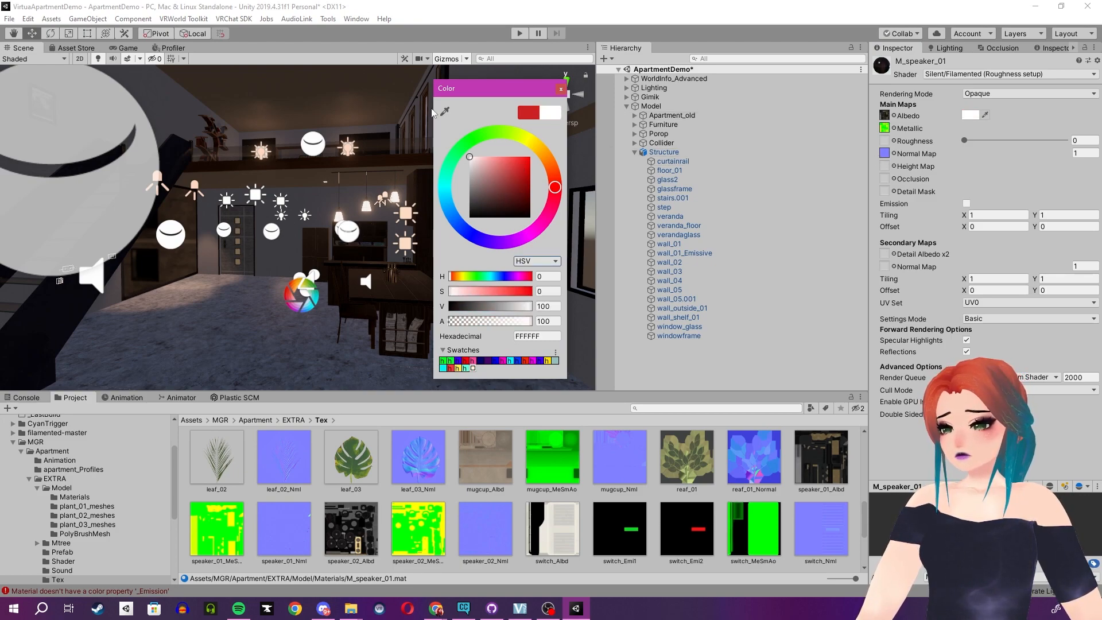
pyautogui.click(561, 89)
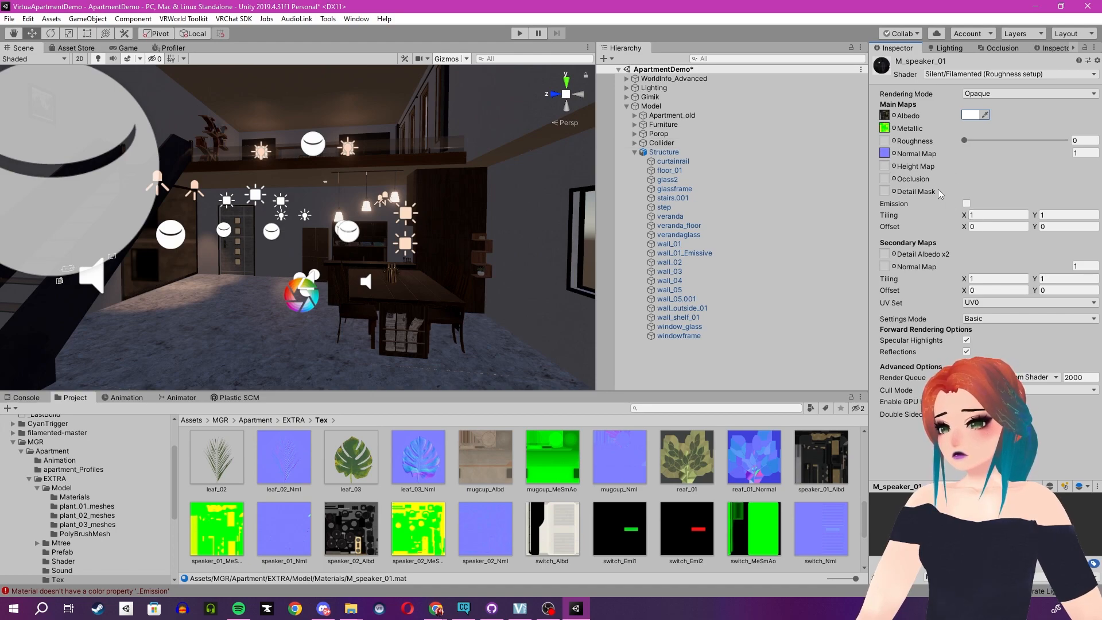
pyautogui.click(1073, 153)
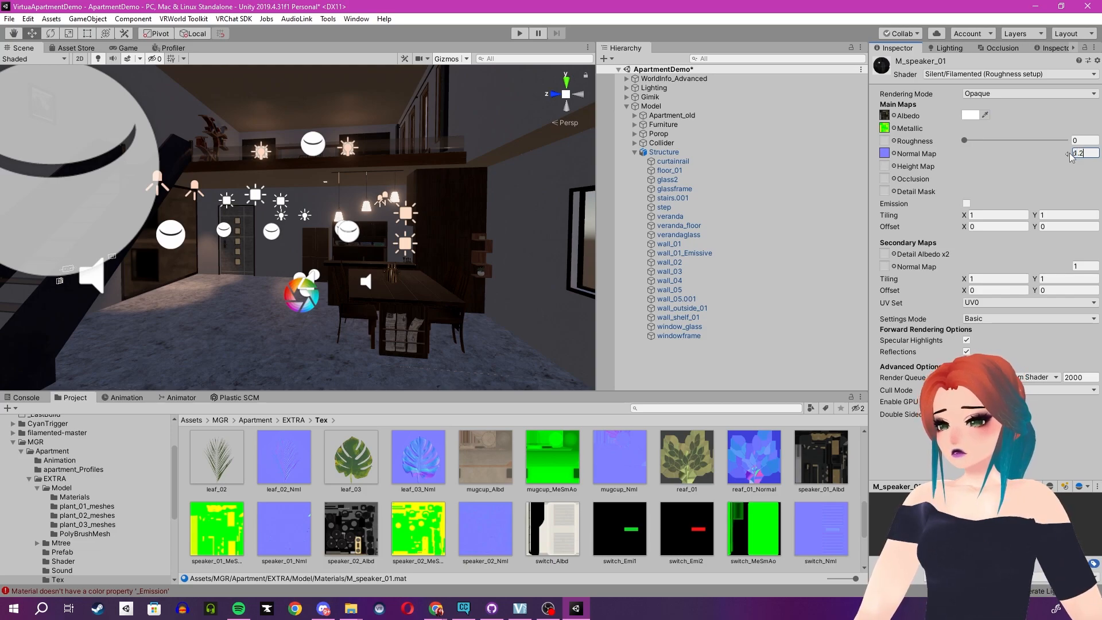
# Examine the tall speaker beside the window in the scene and select the Structure object by its floor.
pyautogui.moveTo(375, 270); pyautogui.dragTo(340, 282, button='right')
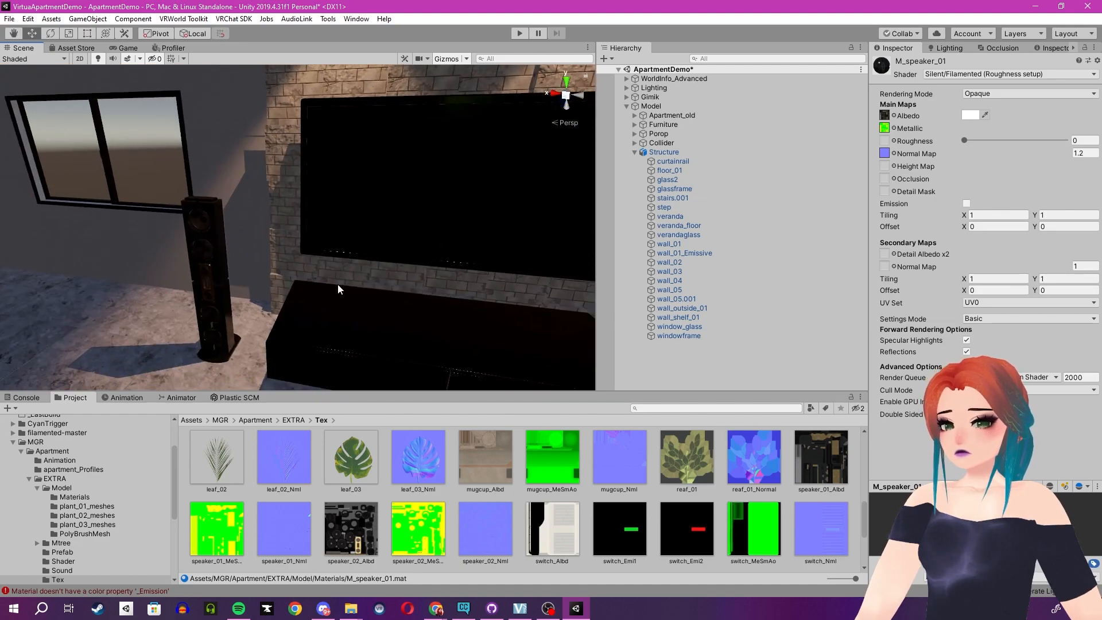
pyautogui.moveTo(502, 302); pyautogui.dragTo(202, 307, button='right')
pyautogui.click(202, 309)
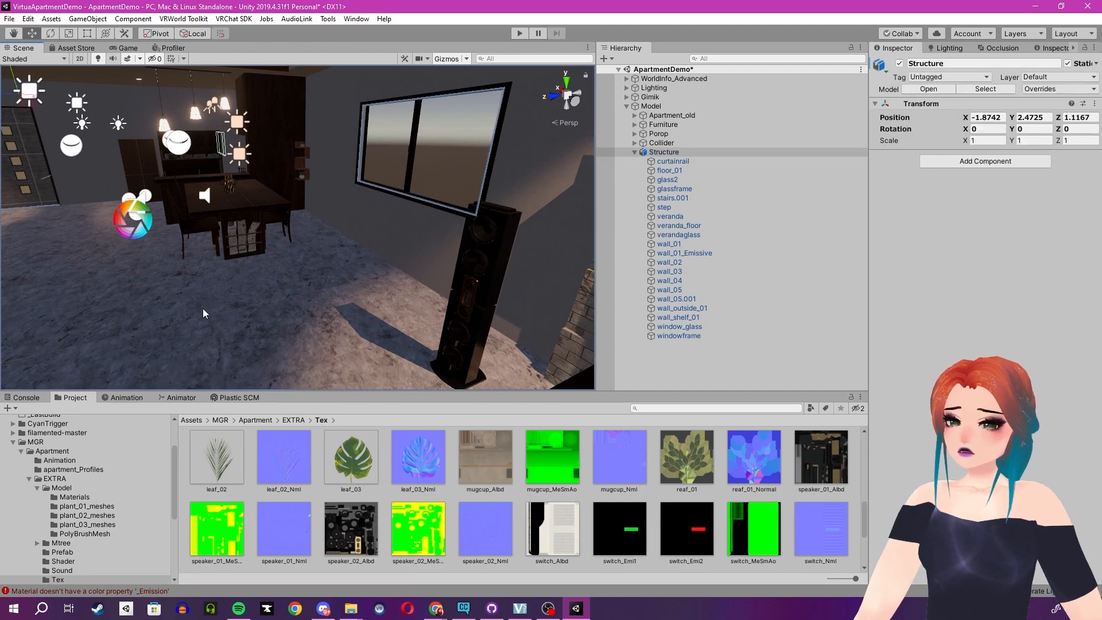
# Locate floor_01's M_common_02 material in the Materials folder and change its shader to Silent/Filamented (Roughness setup).
pyautogui.rightClick(891, 466)
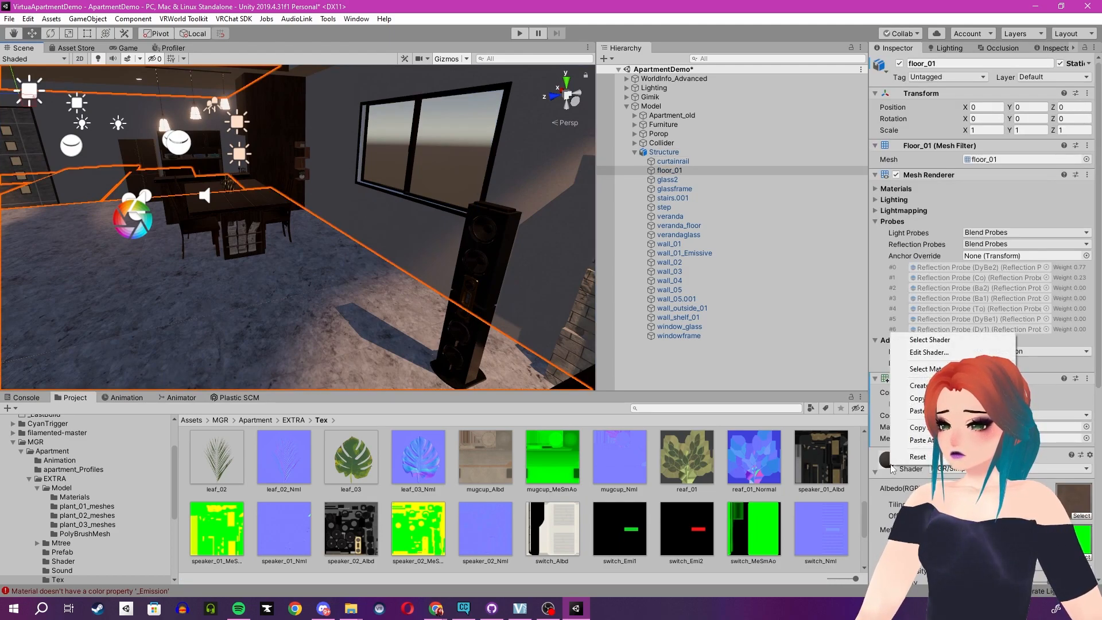
pyautogui.click(954, 369)
pyautogui.scroll(-6, 982, 258)
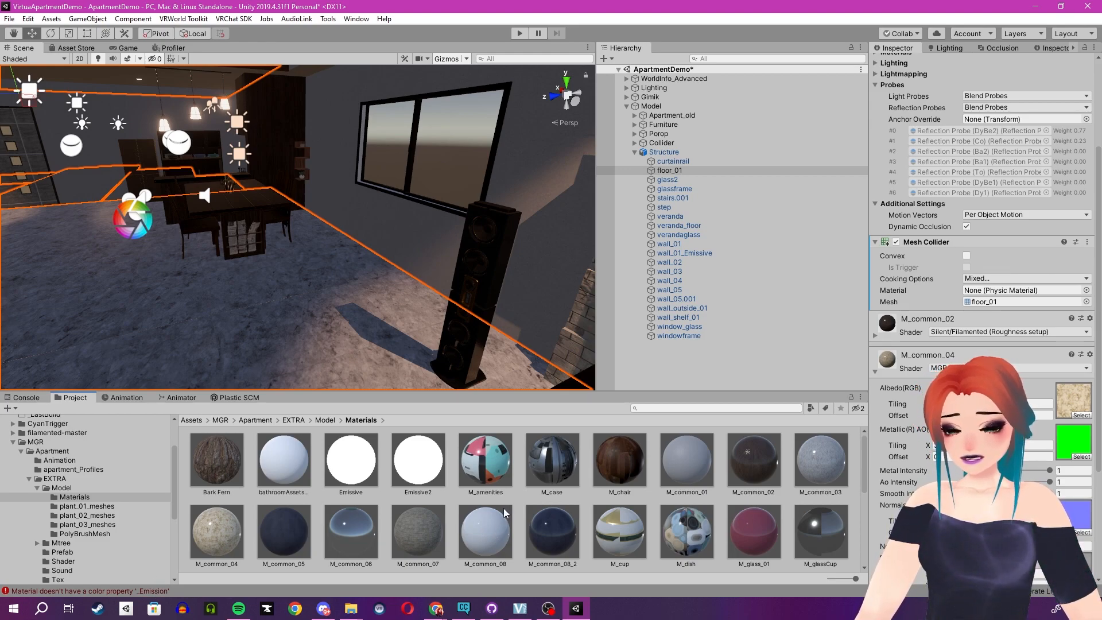
pyautogui.scroll(-1, 504, 508)
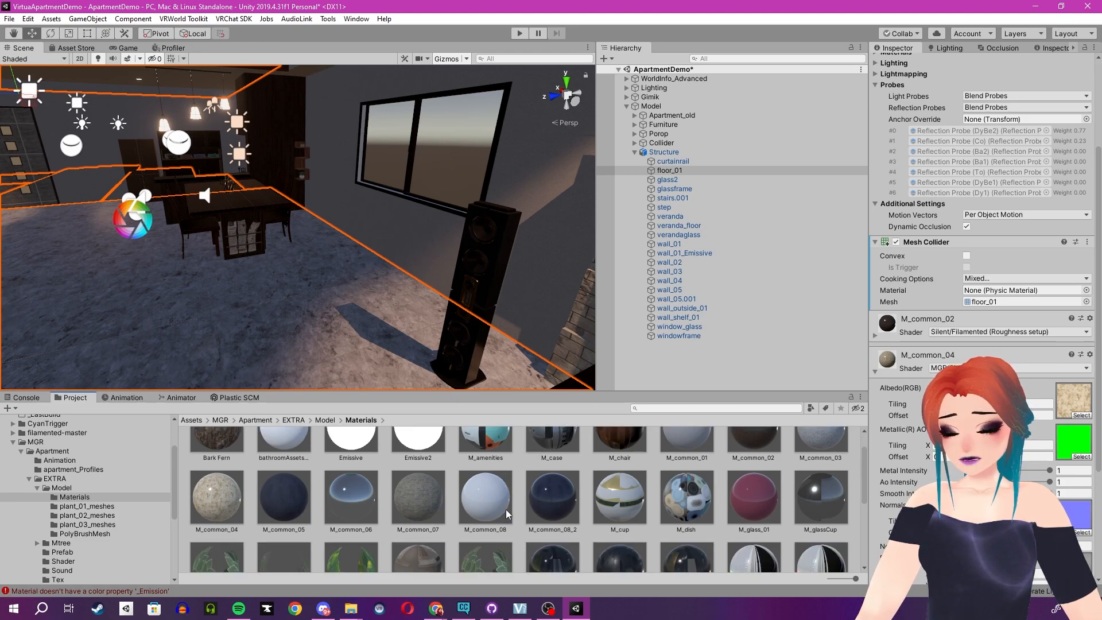
pyautogui.scroll(-1, 507, 511)
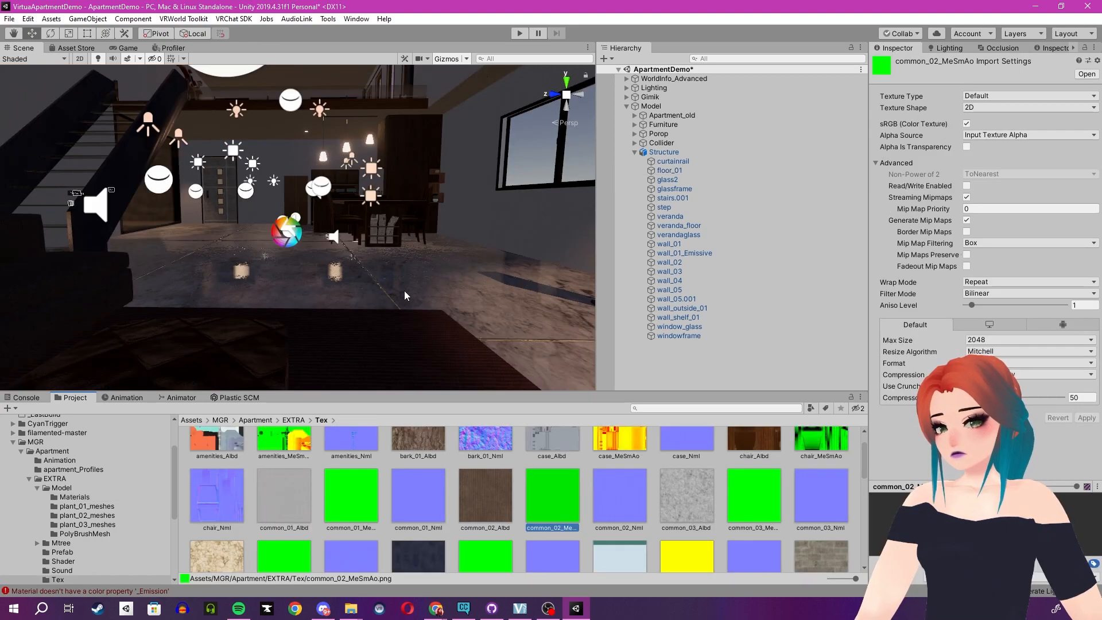
# Examine floor_01's materials, locating M_common_02, its albedo texture and M_common_04's metallic texture in the project.
pyautogui.click(406, 282)
pyautogui.click(407, 283)
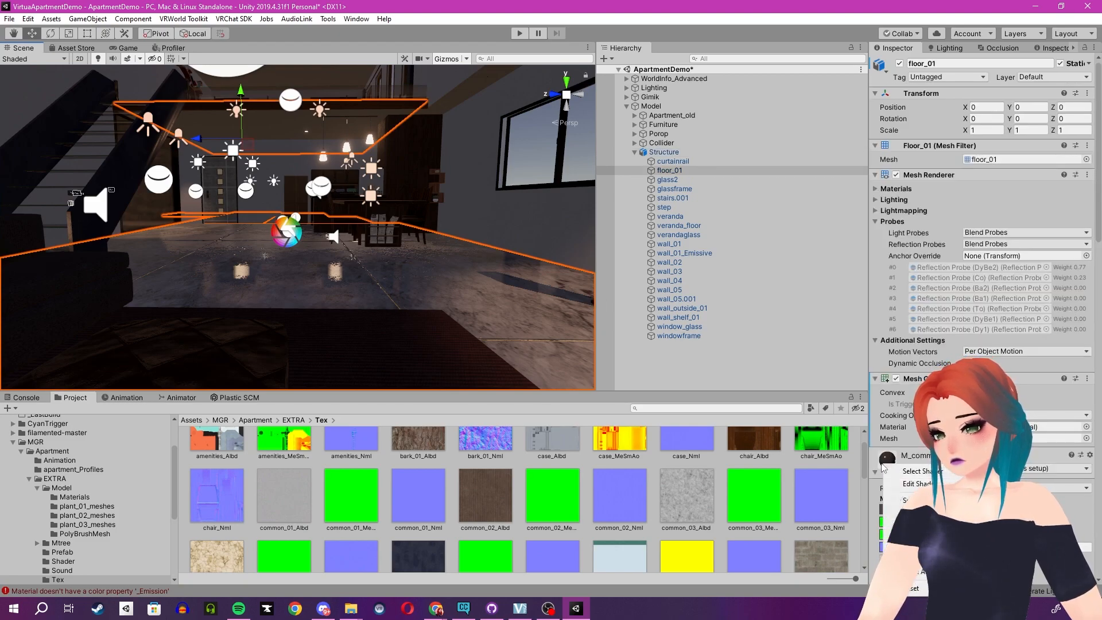
pyautogui.click(907, 500)
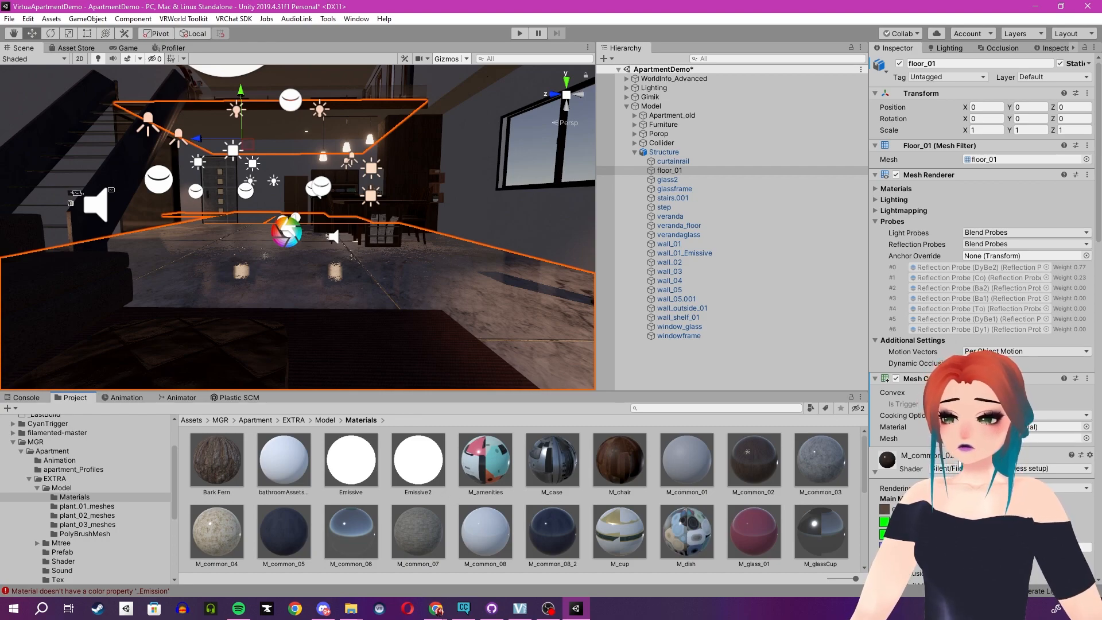
pyautogui.scroll(-3, 982, 287)
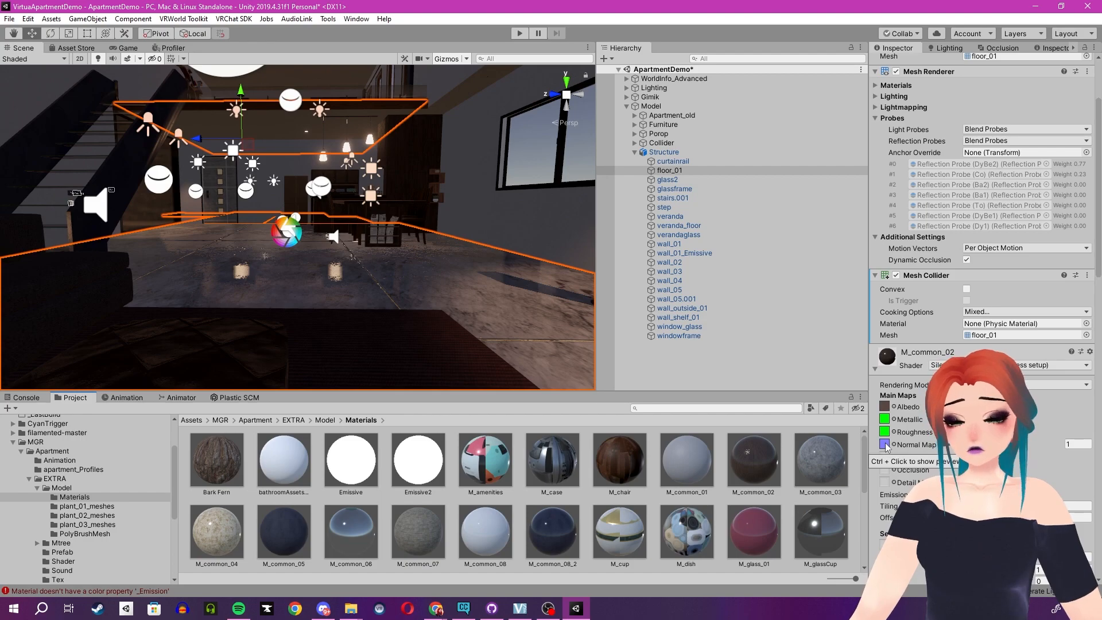
pyautogui.click(885, 406)
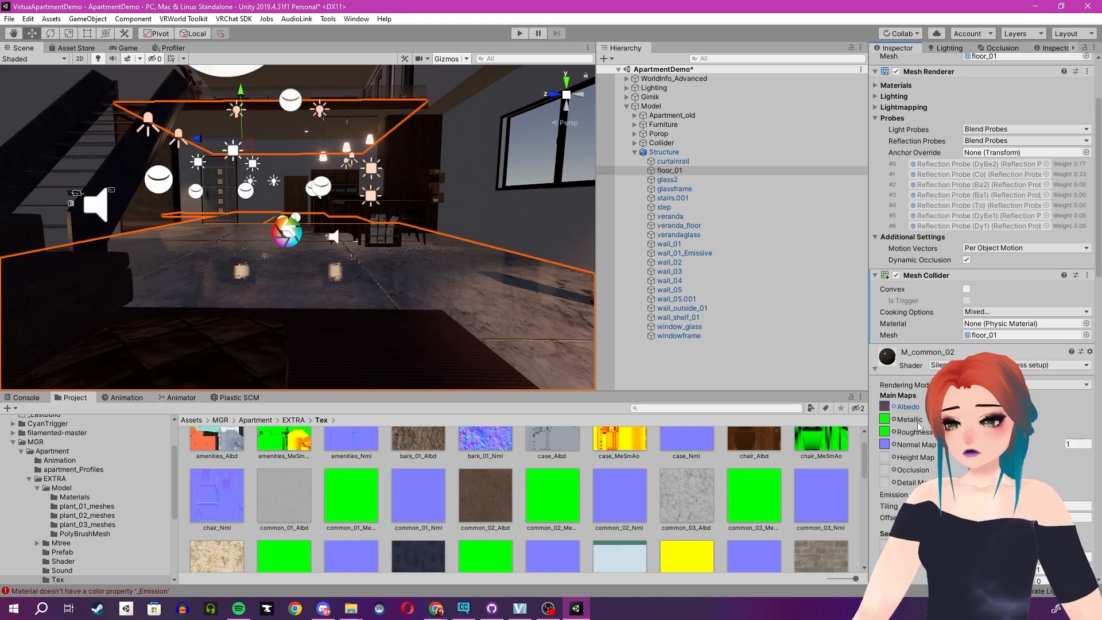
pyautogui.scroll(-10, 918, 426)
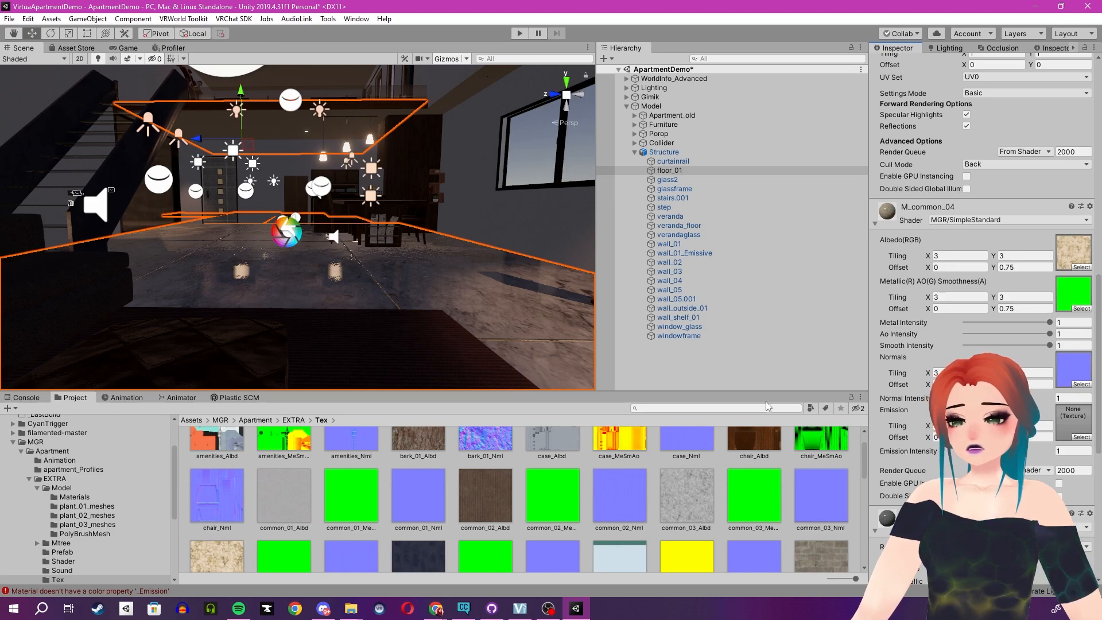
pyautogui.click(1081, 300)
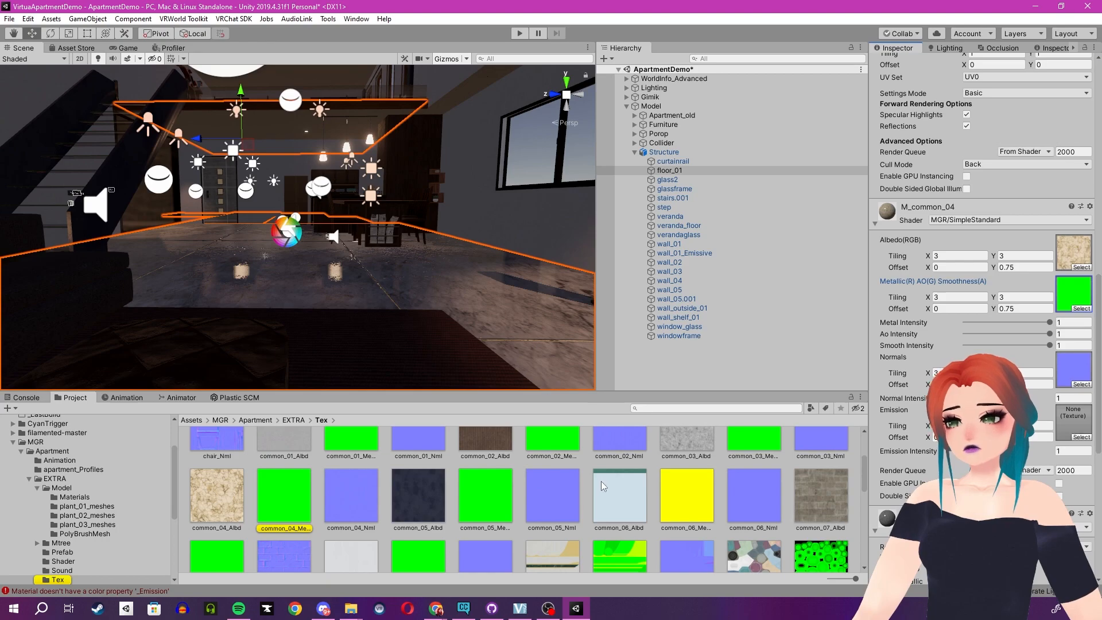
# Set M_common_02's albedo tint to white (FFFFFF).
pyautogui.scroll(3, 603, 486)
pyautogui.scroll(10, 933, 353)
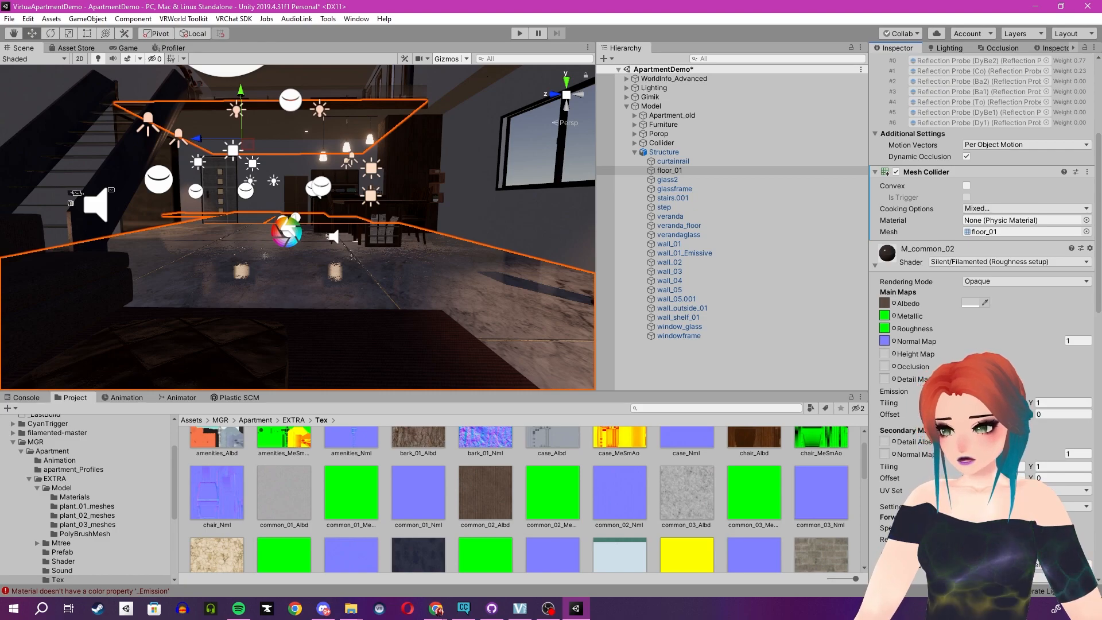
pyautogui.click(972, 301)
pyautogui.moveTo(491, 177); pyautogui.dragTo(438, 119)
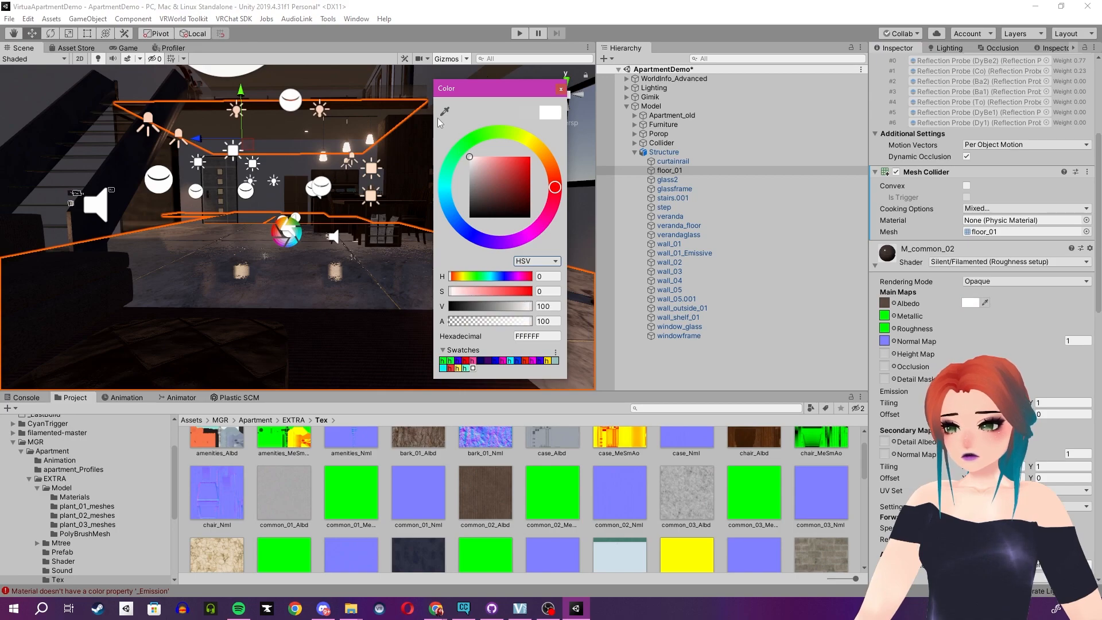
pyautogui.click(560, 89)
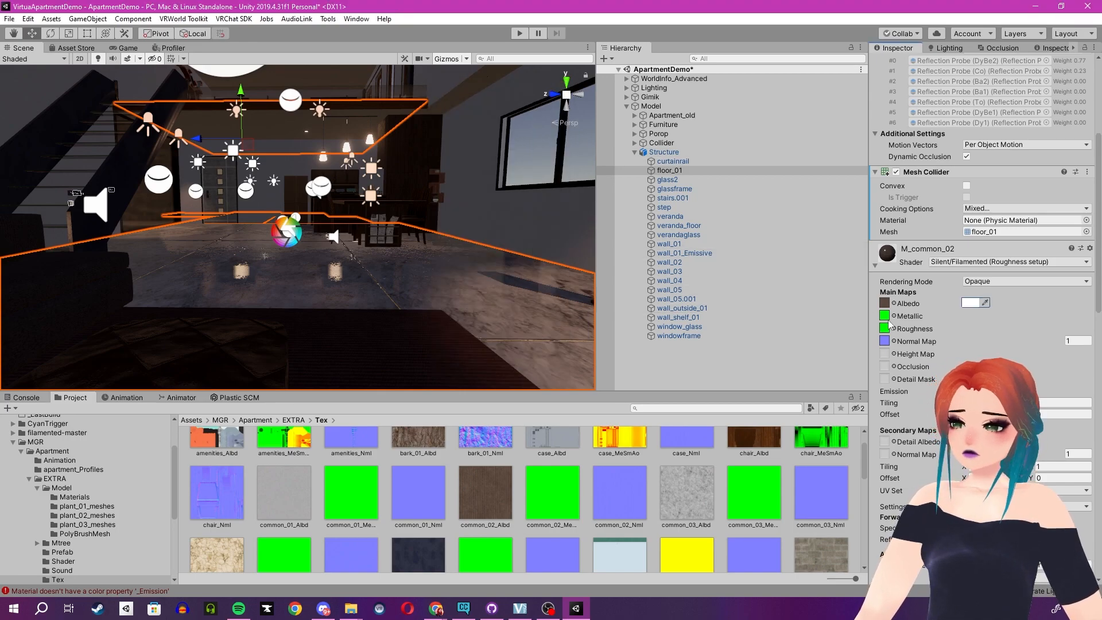
# Locate M_common_04's albedo texture in the Tex folder.
pyautogui.scroll(-4, 901, 330)
pyautogui.scroll(-2, 909, 344)
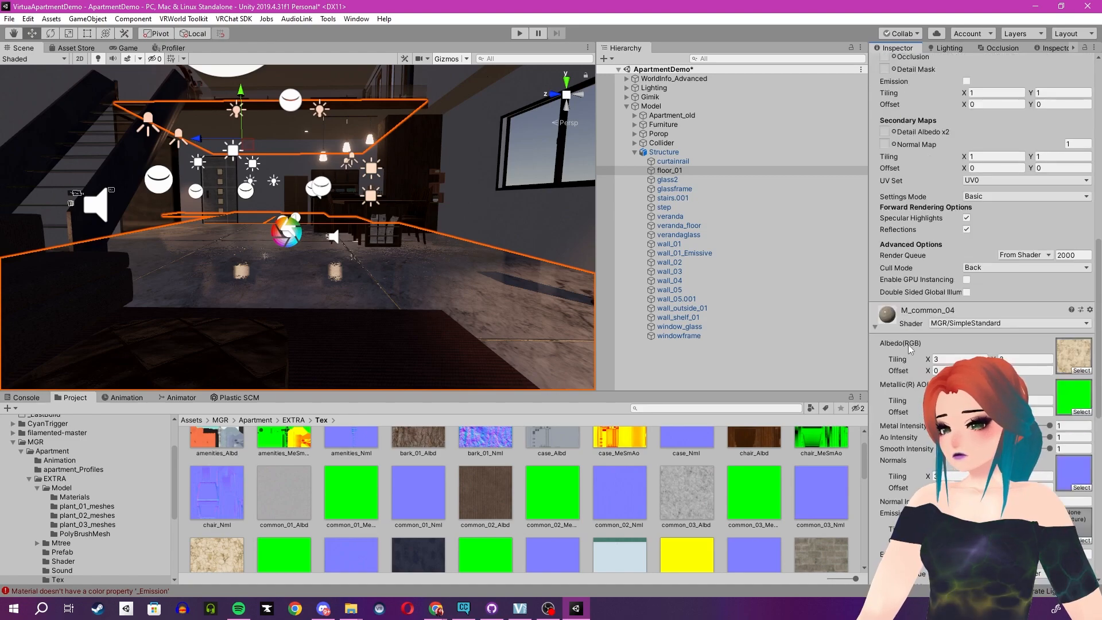
pyautogui.click(1079, 366)
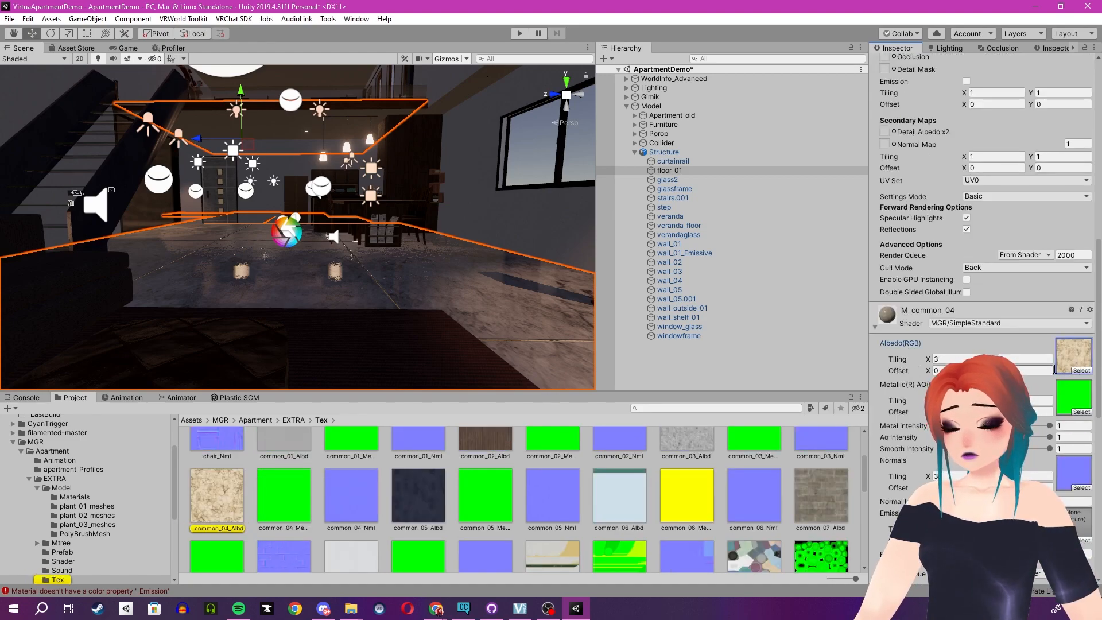